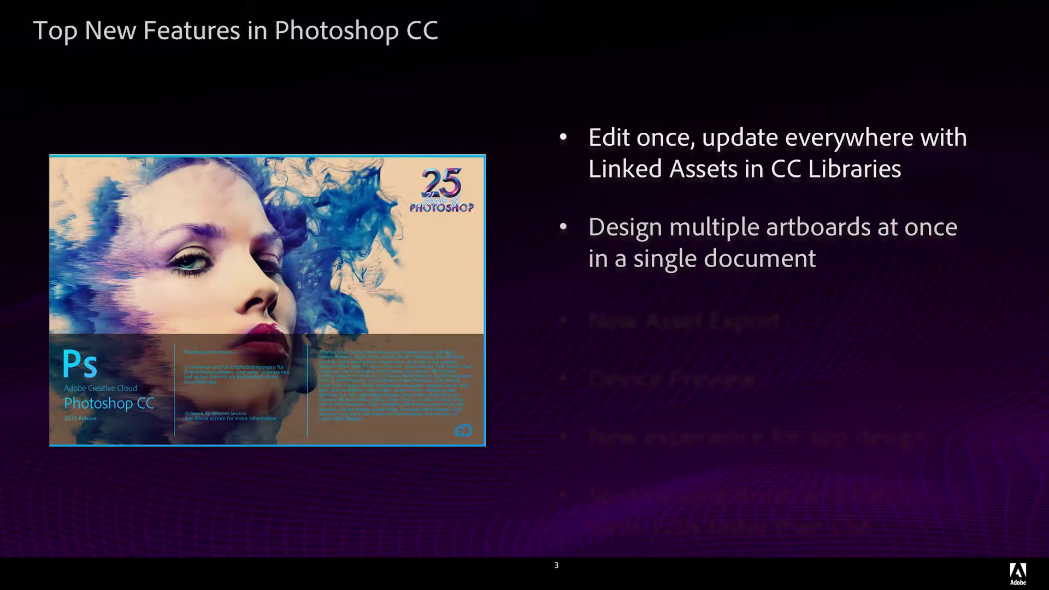
# Step: Reveal the last Photoshop CC feature bullet, then advance to the Dreamweaver CC features slide
pyautogui.press('Right')
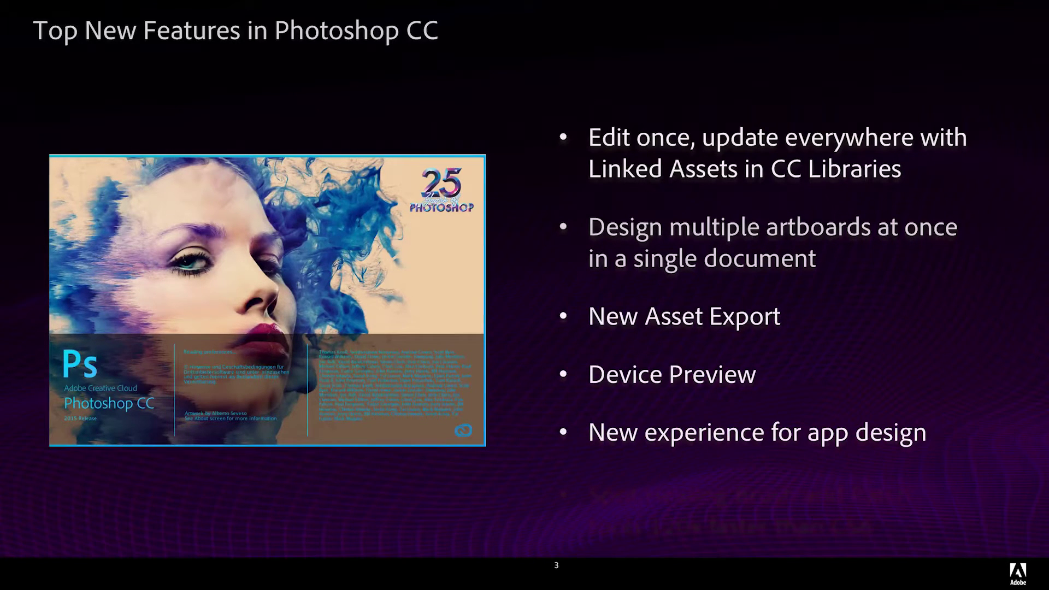
pyautogui.press('Right')
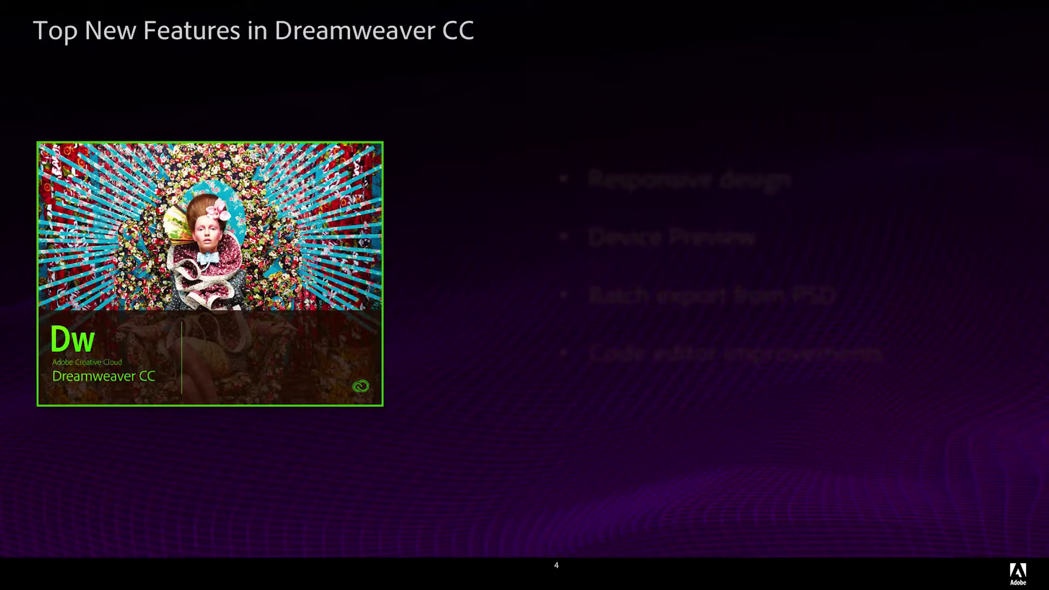
# Step: Reveal the Responsive design, Device Preview and Batch export from PSD bullets, then go to slide 5
pyautogui.press('Right')
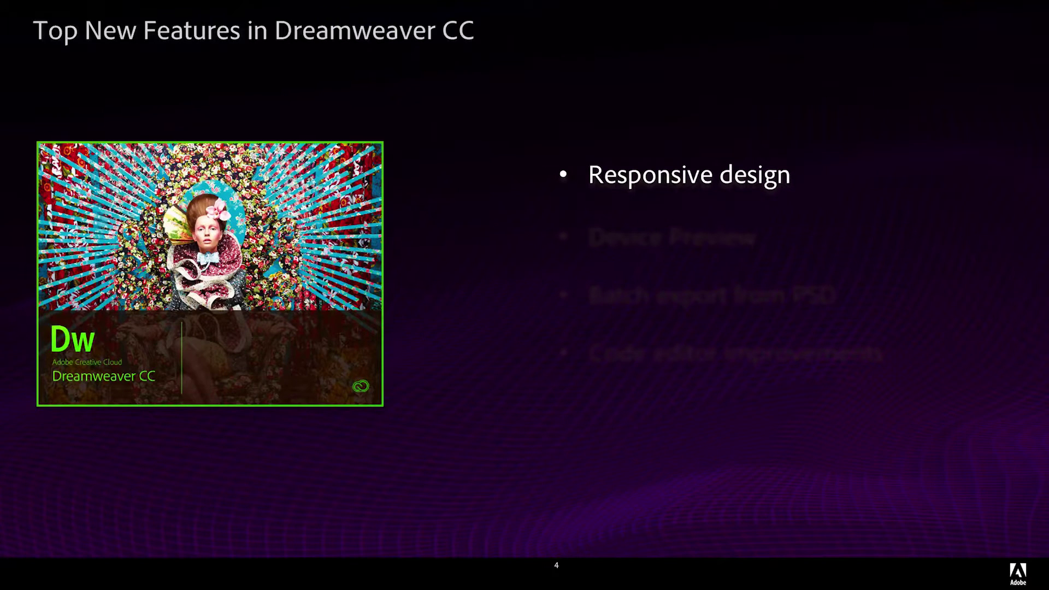
pyautogui.press('Right')
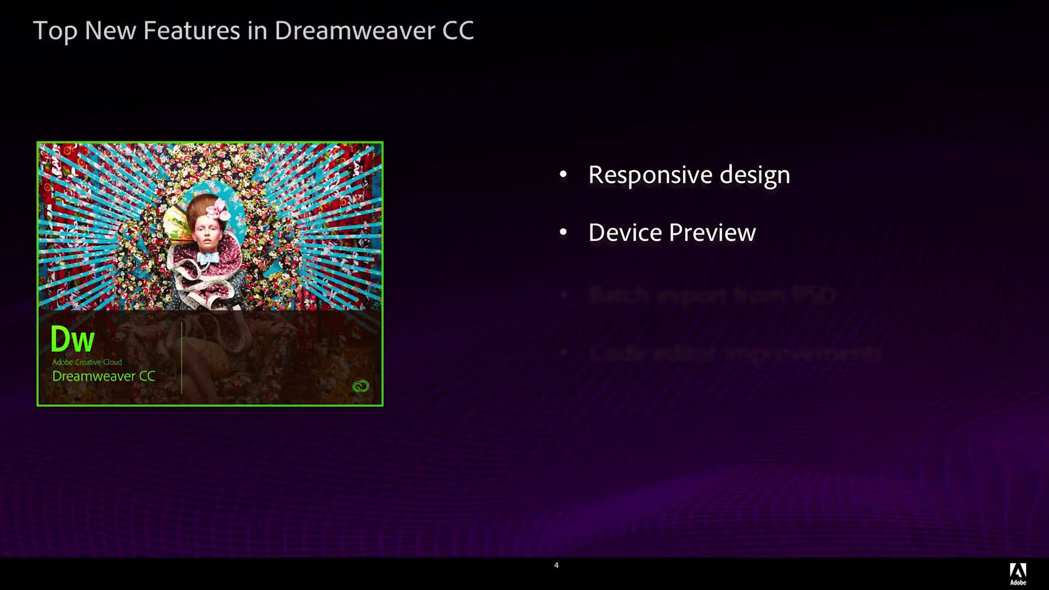
pyautogui.press('Right')
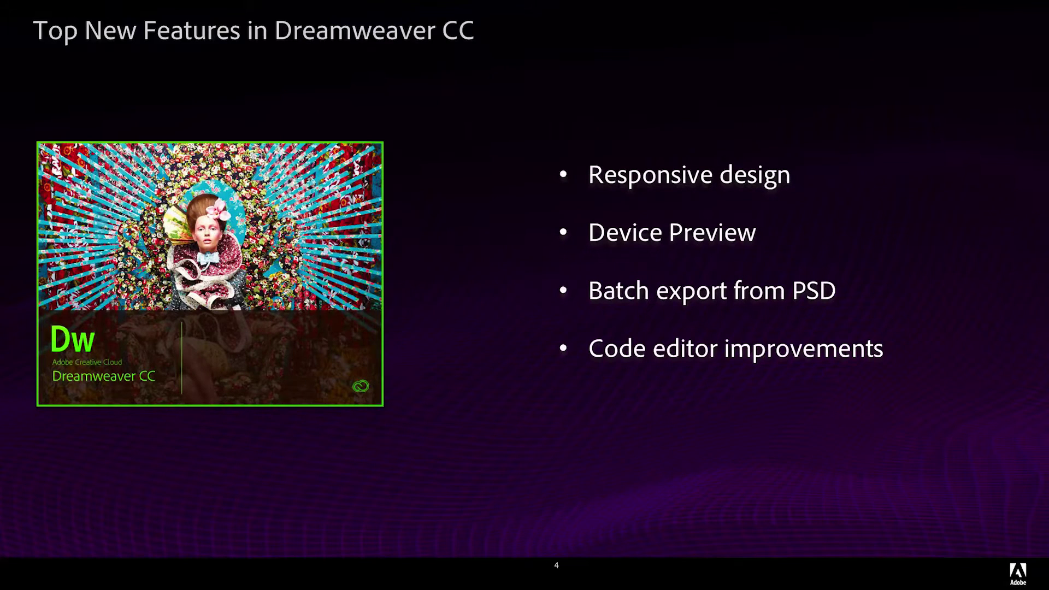
pyautogui.press('Right')
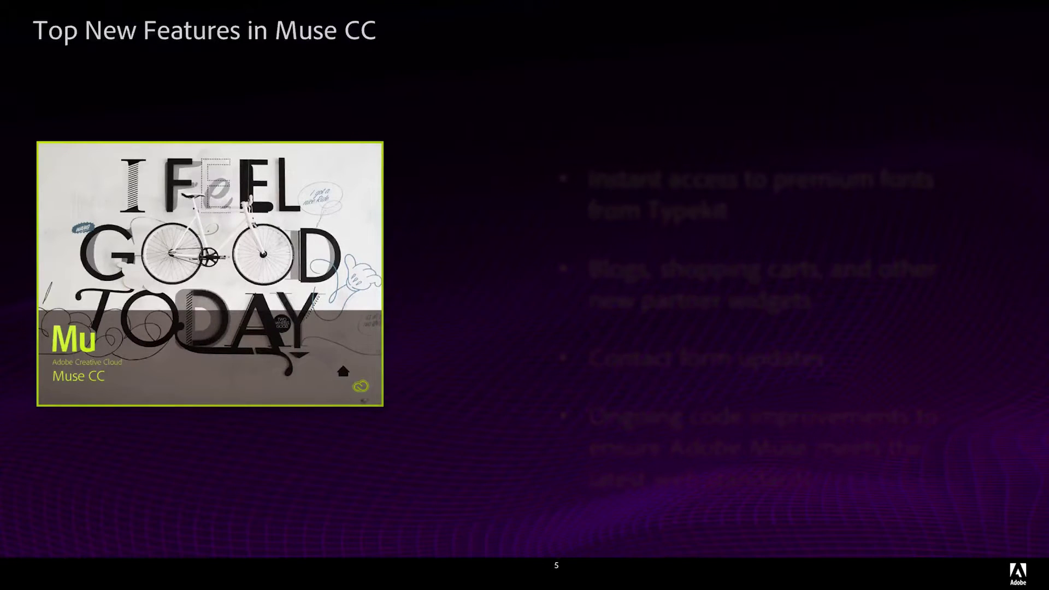
# Step: Reveal the Typekit premium fonts, partner widgets and Contact form updates bullets on the Muse CC slide
pyautogui.press('Right')
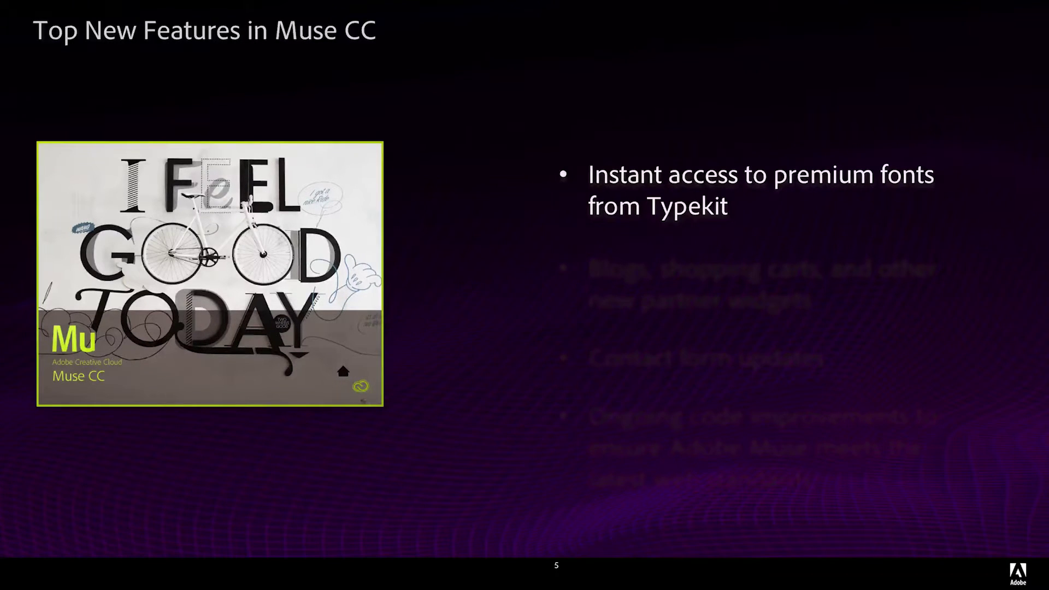
pyautogui.press('Right')
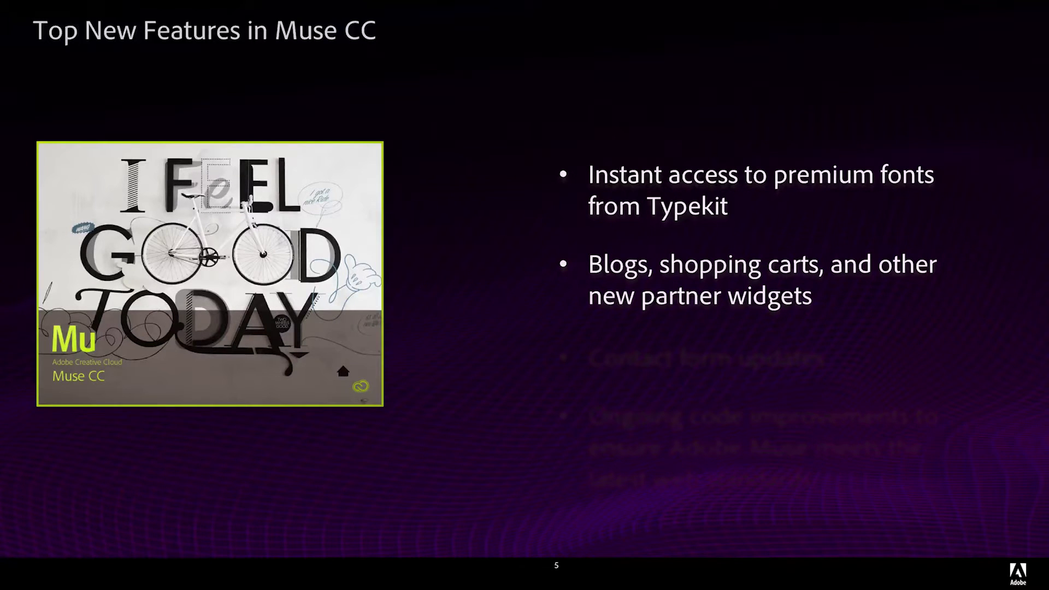
pyautogui.press('Right')
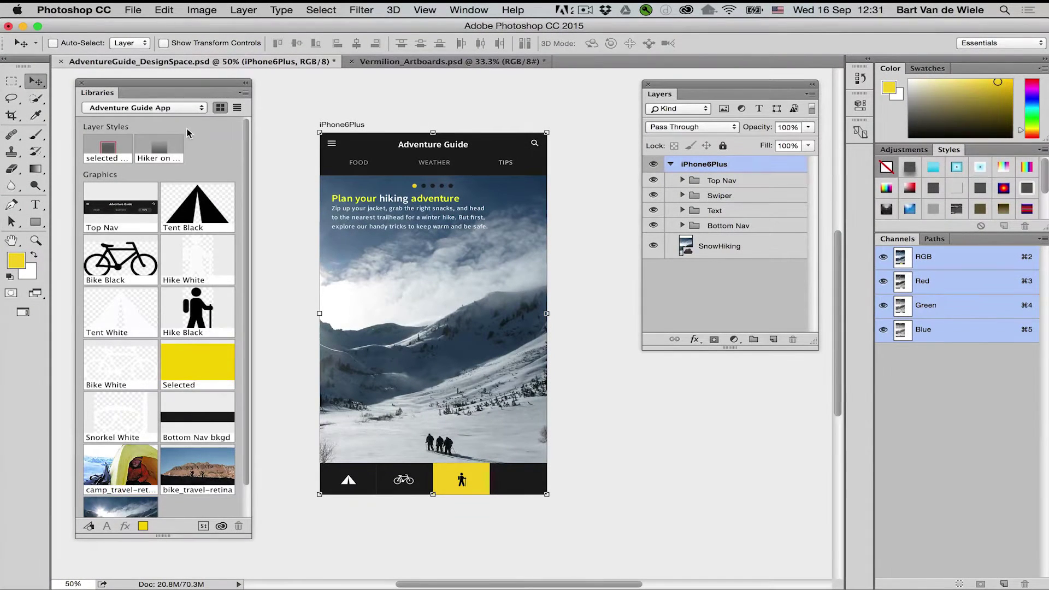
# Step: Check the list of Creative Cloud libraries and keep the Adventure Guide App library
pyautogui.scroll(-3, 244, 136)
pyautogui.scroll(3, 245, 186)
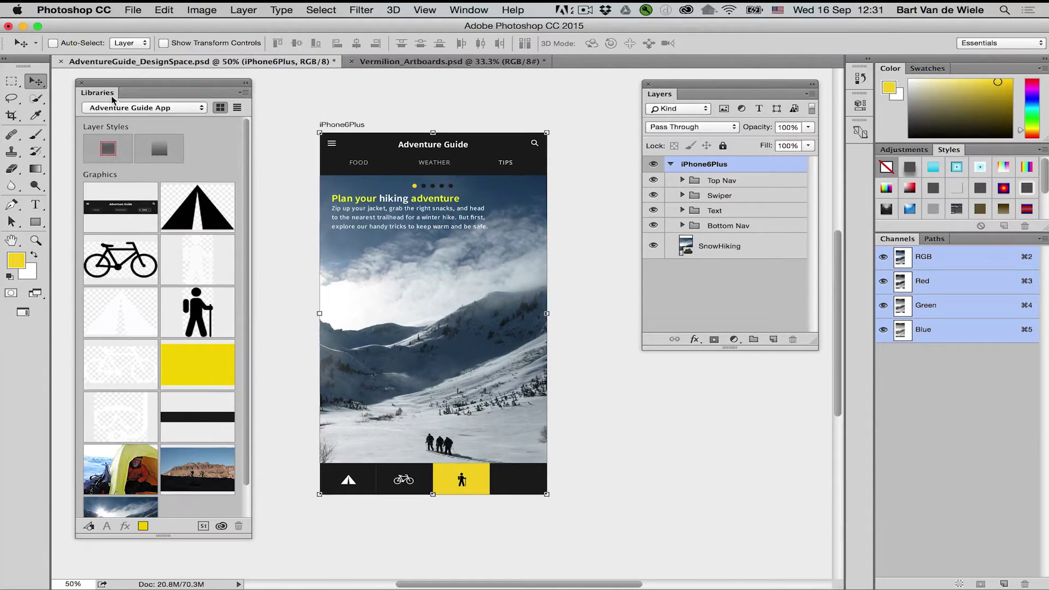
pyautogui.click(199, 112)
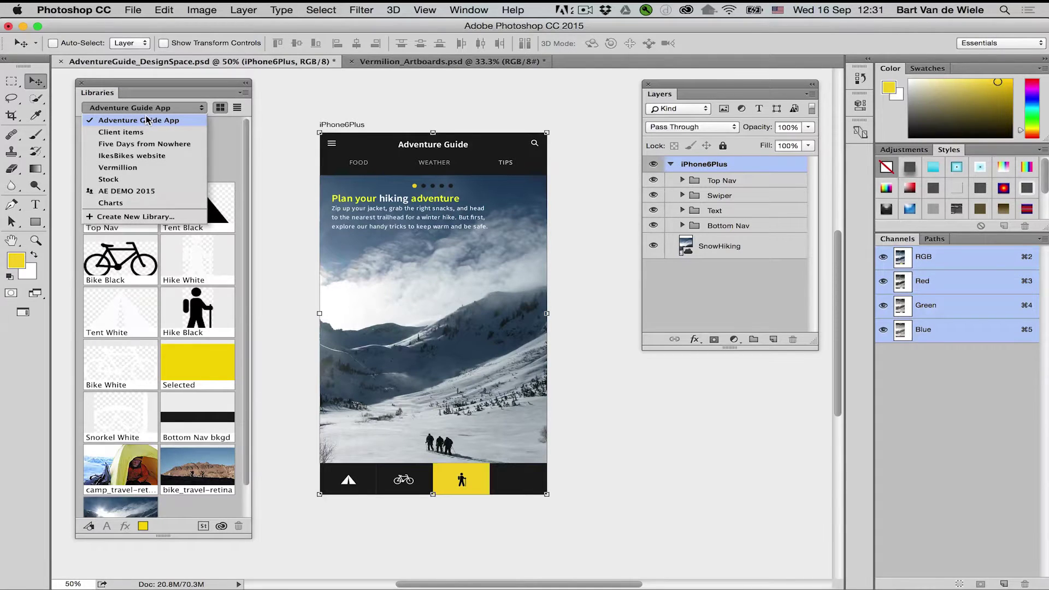
pyautogui.click(222, 150)
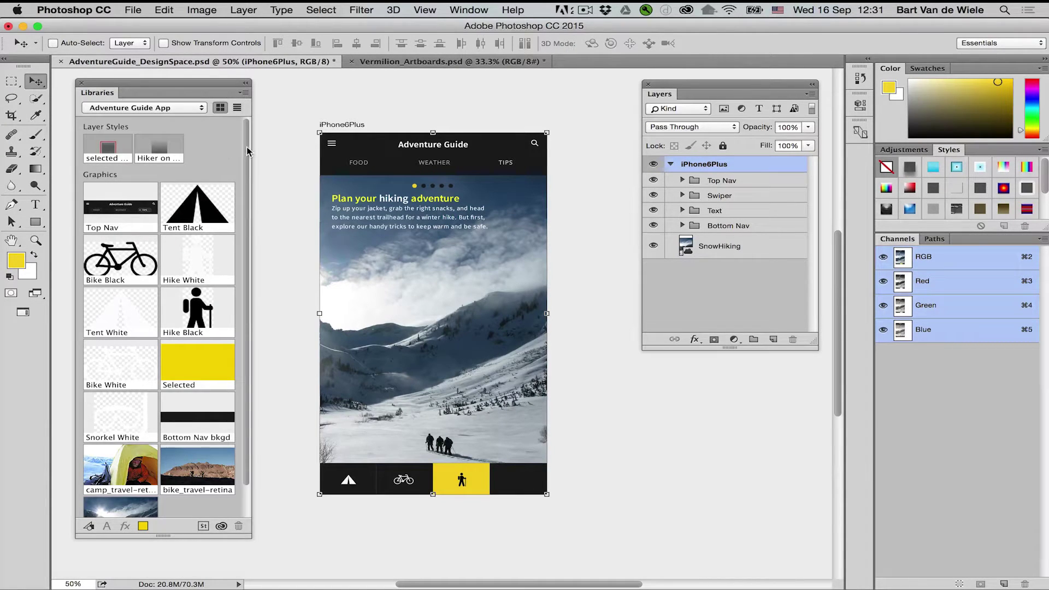
# Step: Open the library's Top Nav graphic for editing, then close it again
pyautogui.scroll(-2, 246, 148)
pyautogui.doubleClick(118, 188)
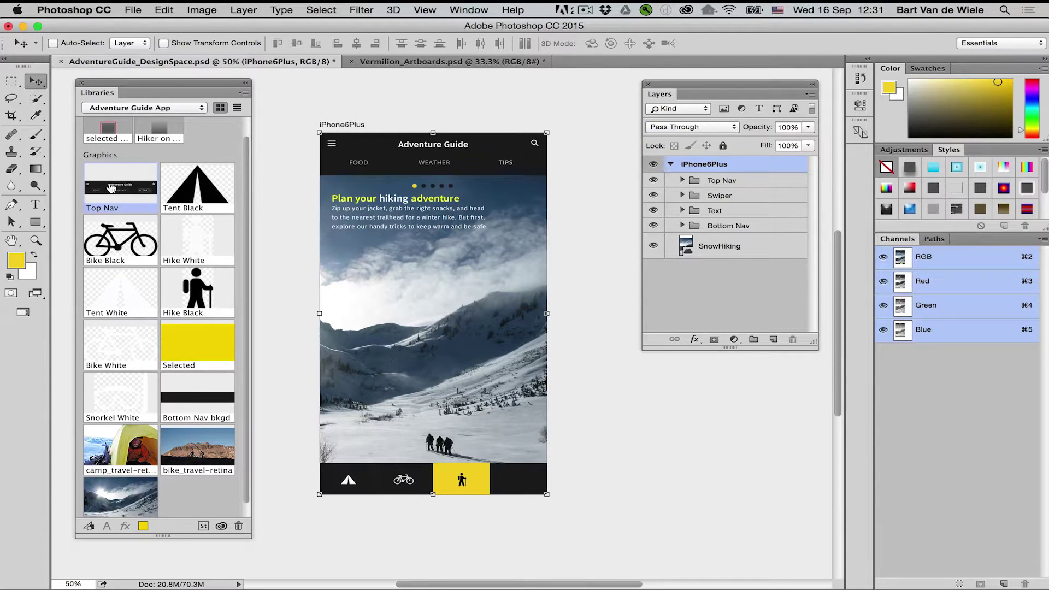
pyautogui.press('super+w')
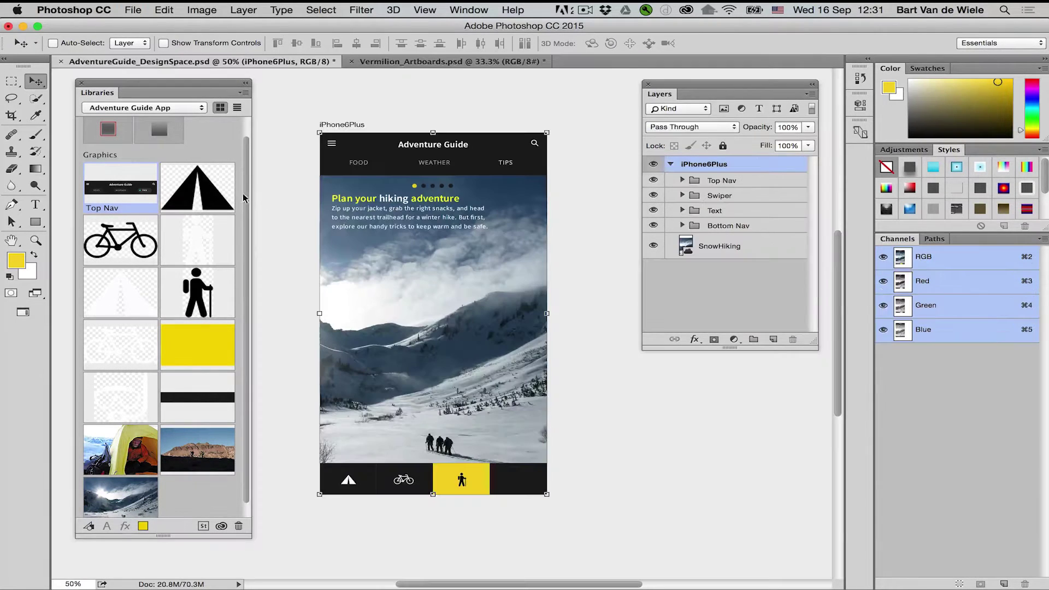
pyautogui.scroll(-2, 246, 226)
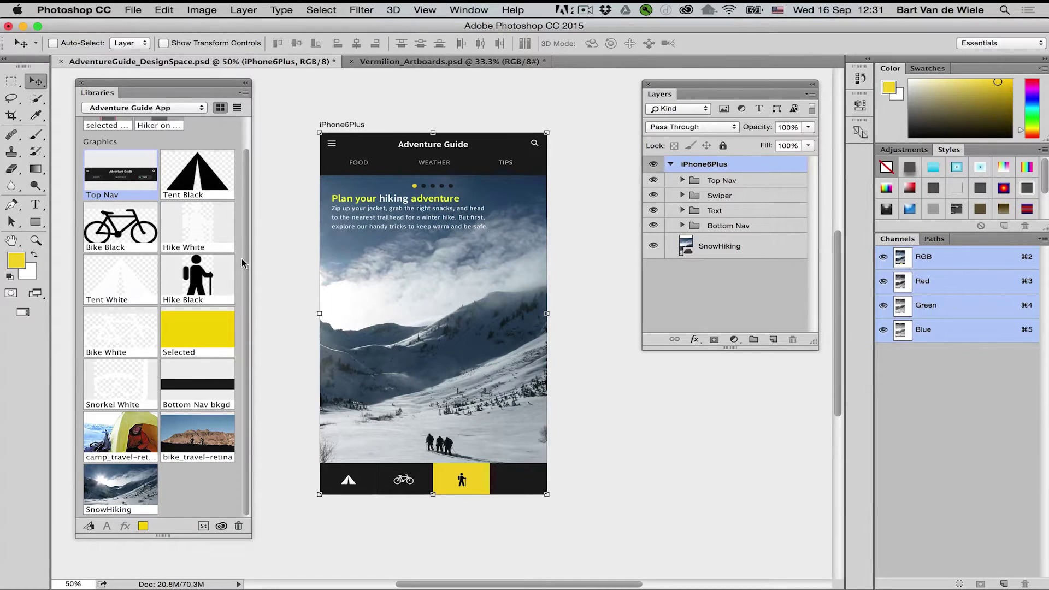
pyautogui.scroll(3, 241, 257)
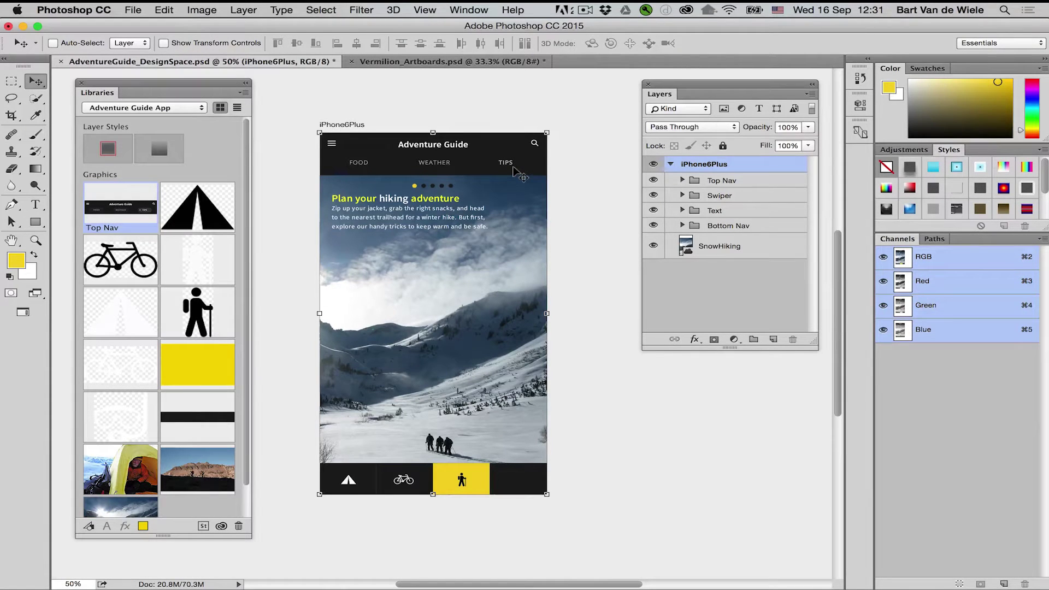
# Step: In Illustrator, select the whole yellow snorkel artwork and add it to the library as Artwork 1
pyautogui.press('super+Tab')
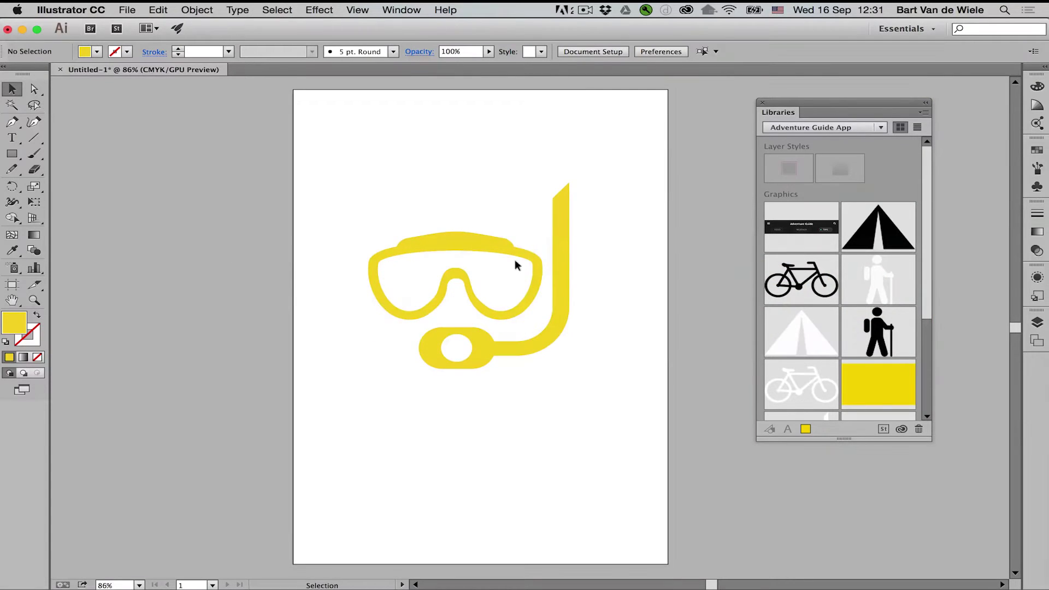
pyautogui.moveTo(612, 263); pyautogui.dragTo(566, 264)
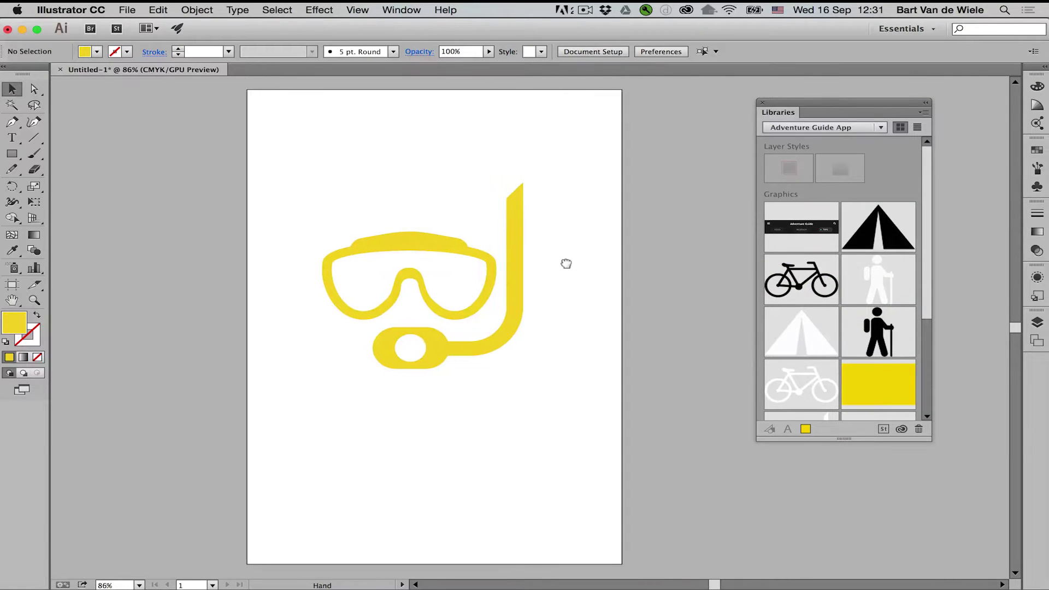
pyautogui.moveTo(579, 172); pyautogui.dragTo(269, 402)
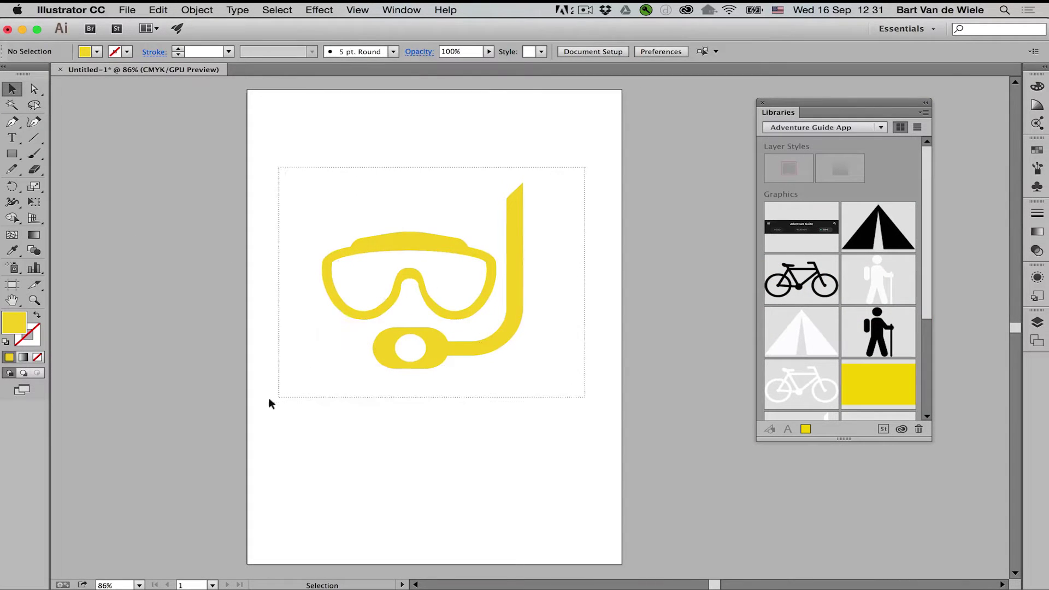
pyautogui.click(475, 419)
pyautogui.moveTo(585, 391)
pyautogui.mouseDown()
pyautogui.moveTo(297, 152)
pyautogui.moveTo(375, 232)
pyautogui.moveTo(847, 263)
pyautogui.mouseUp()
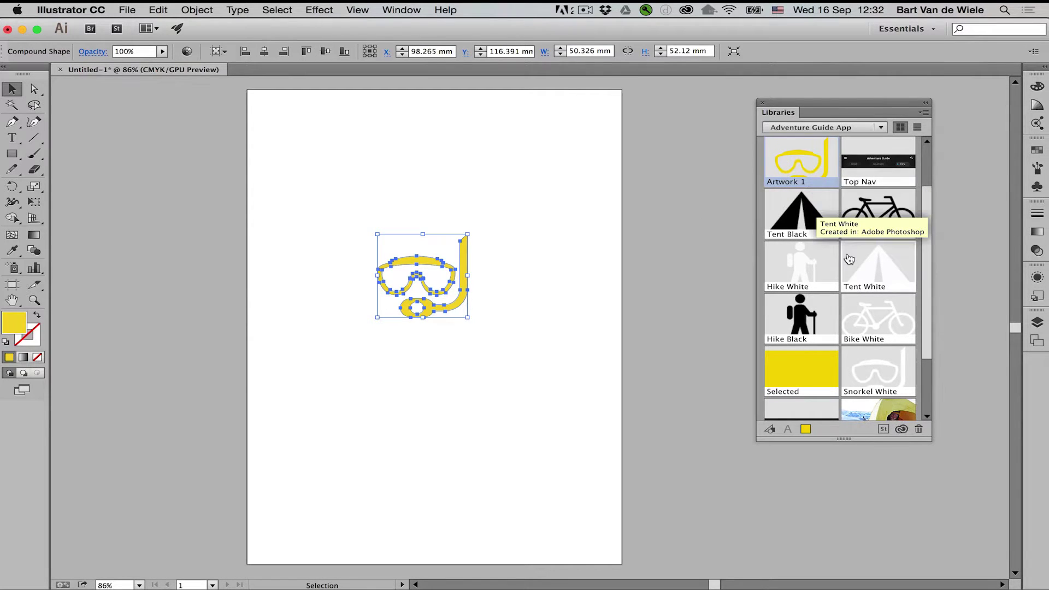
pyautogui.scroll(1, 849, 259)
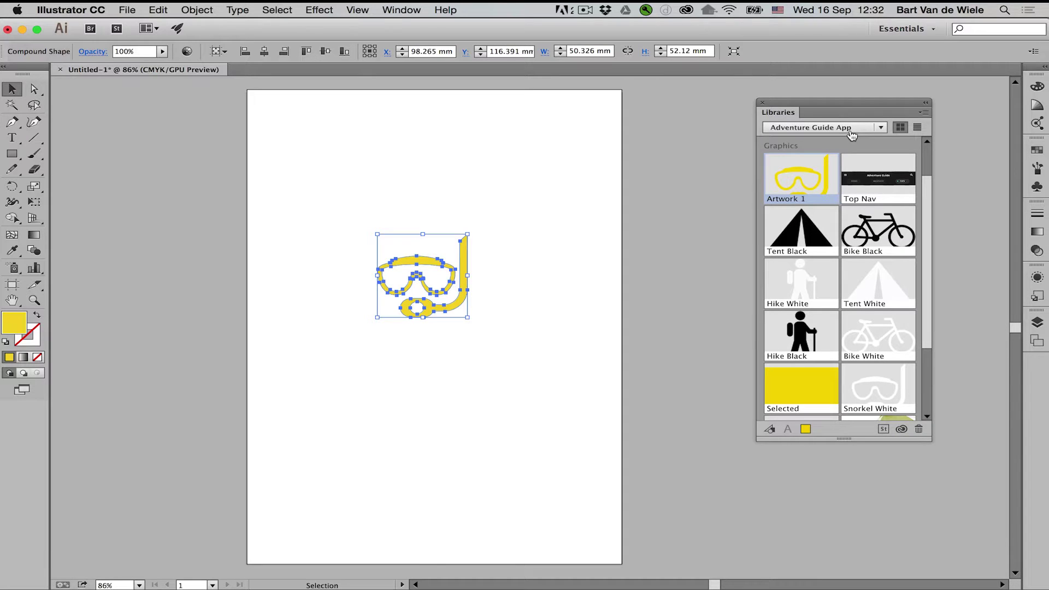
pyautogui.press('super+Tab')
pyautogui.press('super+Tab')
pyautogui.press('super+Tab')
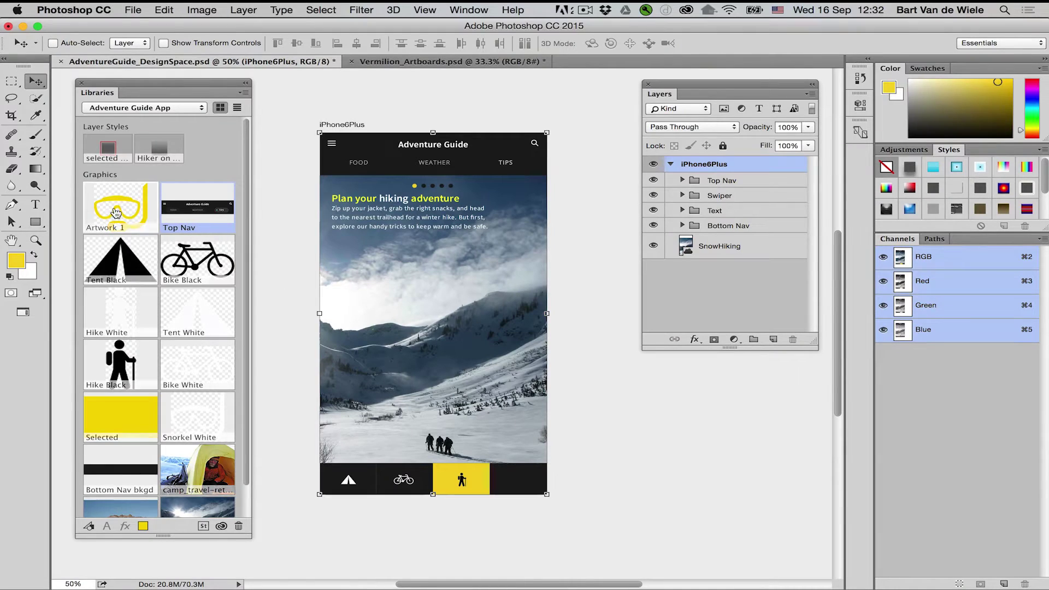
# Step: Place Artwork 1 in the right cell of the iPhone6Plus bottom navigation bar
pyautogui.moveTo(265, 205)
pyautogui.mouseDown()
pyautogui.moveTo(308, 198)
pyautogui.moveTo(411, 331)
pyautogui.mouseUp()
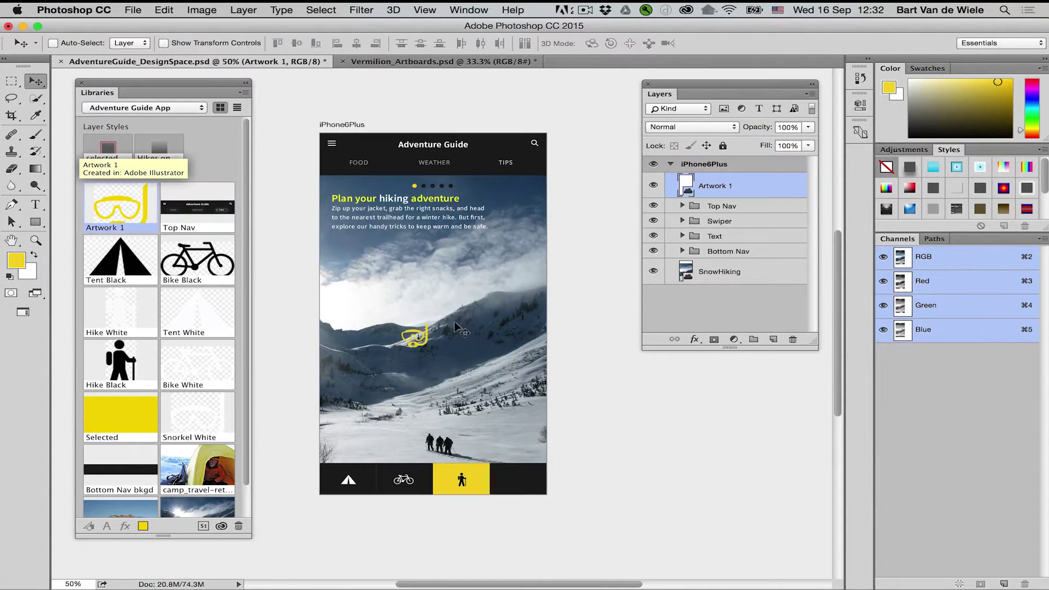
pyautogui.moveTo(406, 324); pyautogui.dragTo(512, 466)
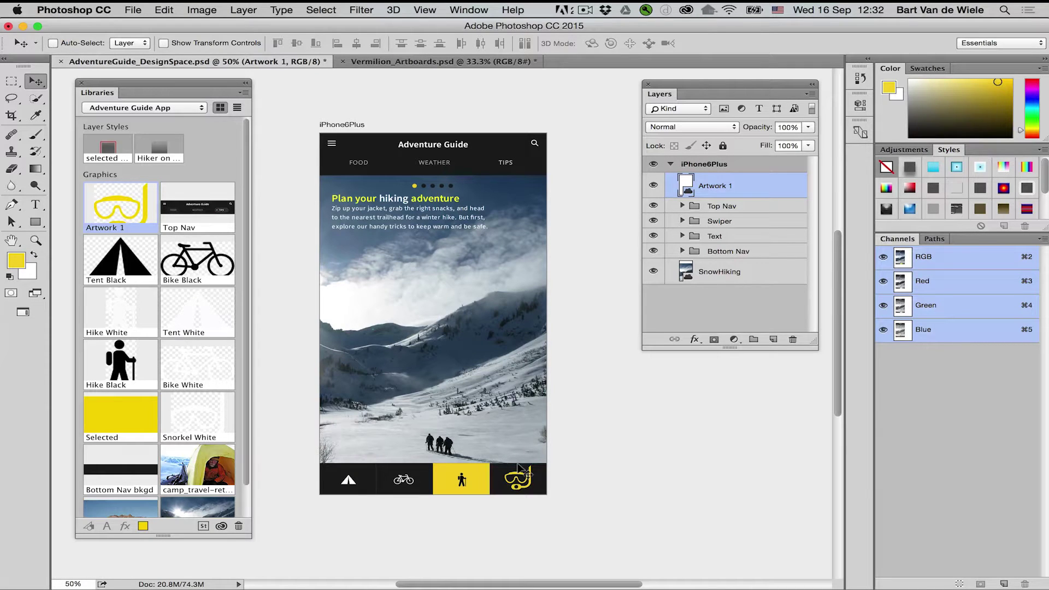
pyautogui.press('super+Tab')
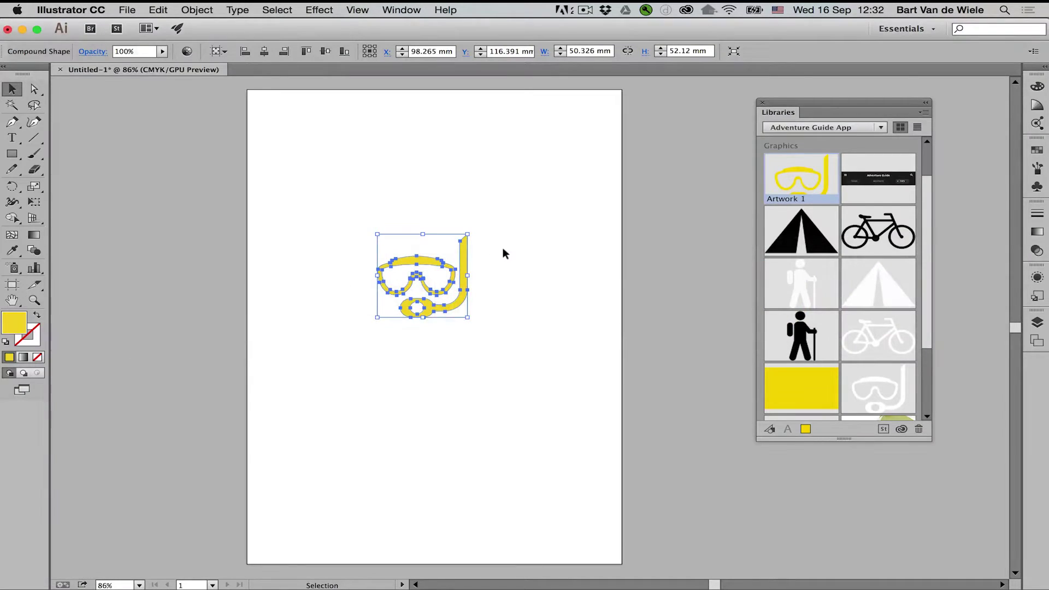
# Step: Open Artwork 1 for editing and change the snorkel's fill from yellow to cyan
pyautogui.doubleClick(794, 167)
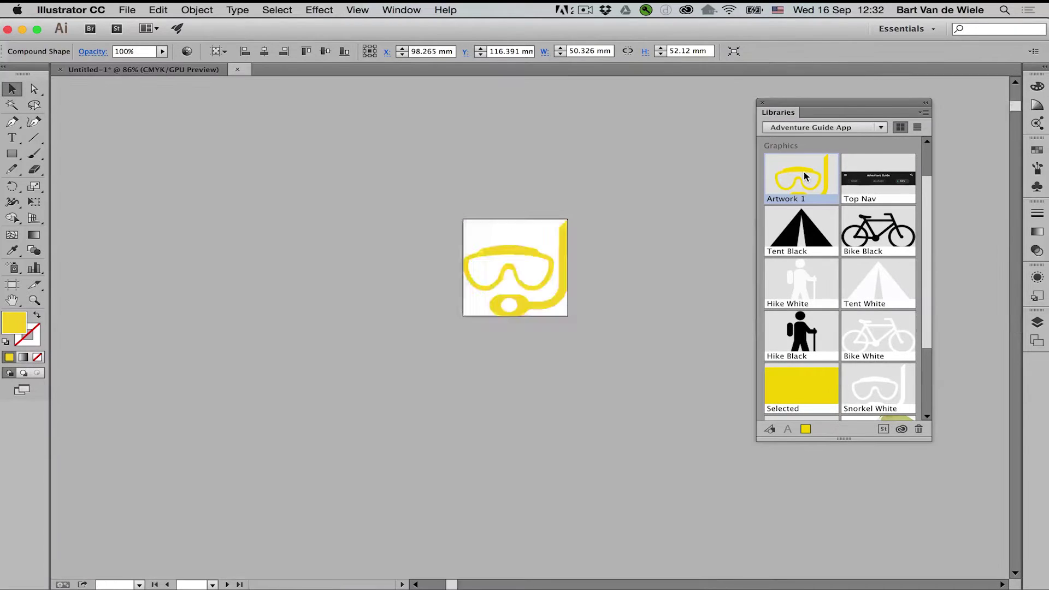
pyautogui.keyDown('alt'); pyautogui.click(618, 320); pyautogui.keyUp('alt')
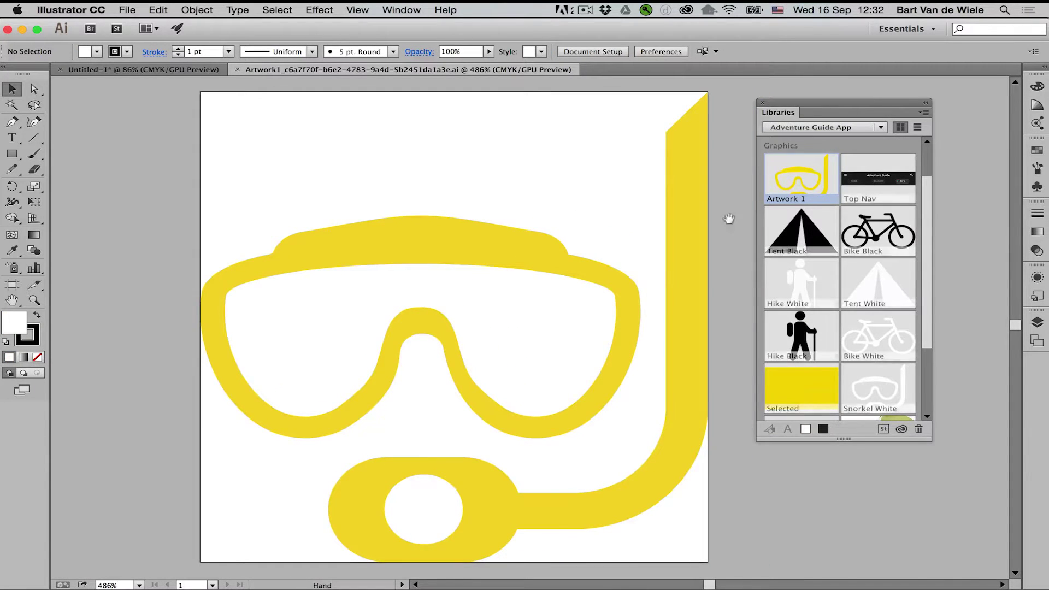
pyautogui.keyDown('alt'); pyautogui.click(573, 337); pyautogui.keyUp('alt')
pyautogui.click(375, 398)
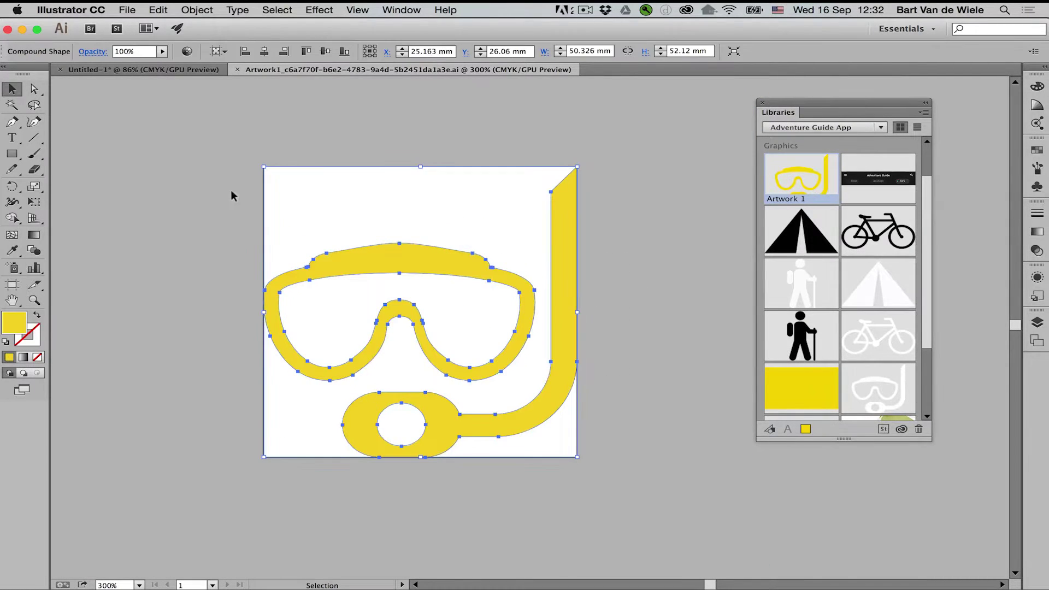
pyautogui.doubleClick(14, 329)
pyautogui.moveTo(215, 177); pyautogui.dragTo(206, 183)
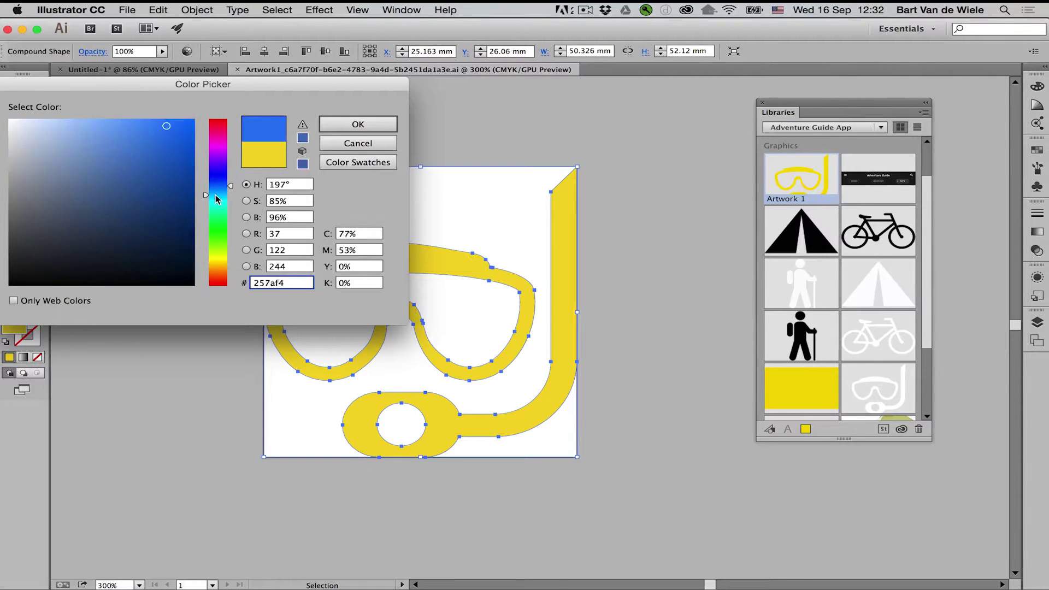
pyautogui.click(334, 124)
pyautogui.click(533, 138)
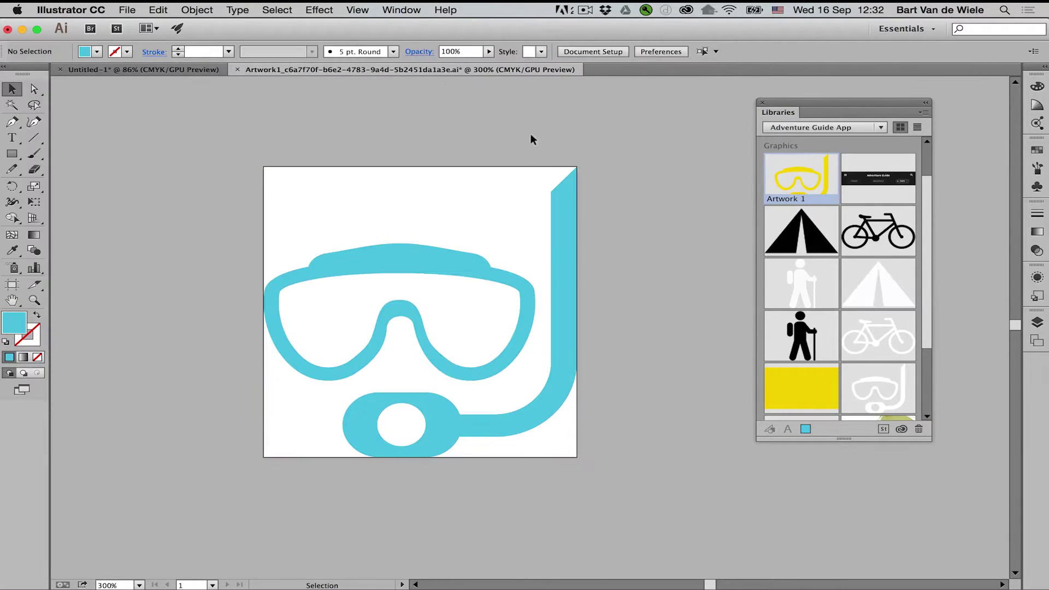
# Step: Close the Artwork 1 document to update the library and reposition the Libraries panel
pyautogui.click(237, 69)
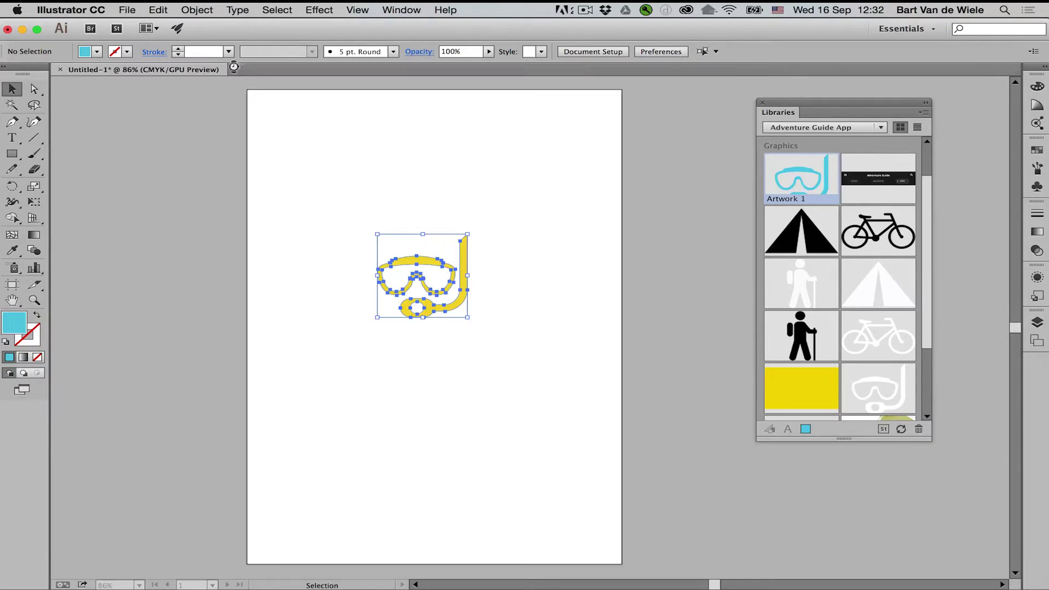
pyautogui.moveTo(831, 99); pyautogui.dragTo(616, 109)
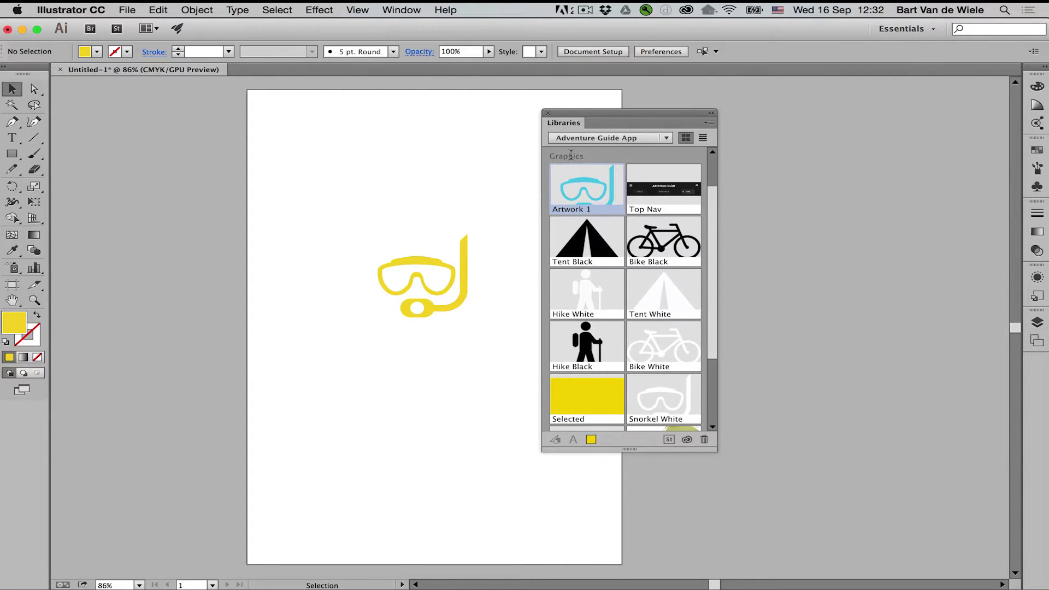
pyautogui.moveTo(595, 119); pyautogui.dragTo(760, 126)
pyautogui.press('super+Tab')
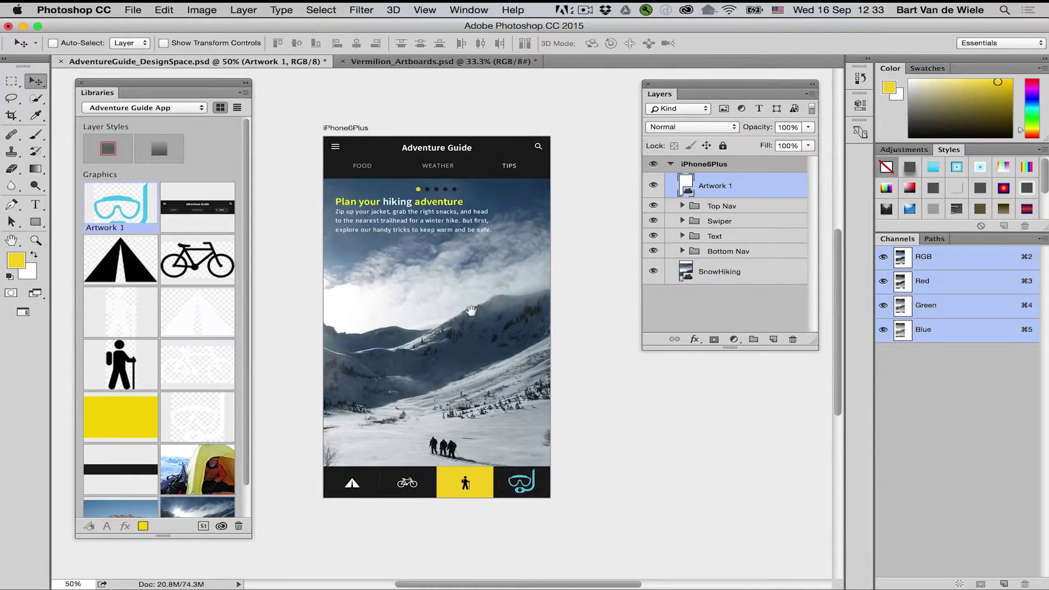
# Step: Nudge the iPhone6Plus artboard slightly right and down with the Move tool
pyautogui.moveTo(458, 300); pyautogui.dragTo(468, 309)
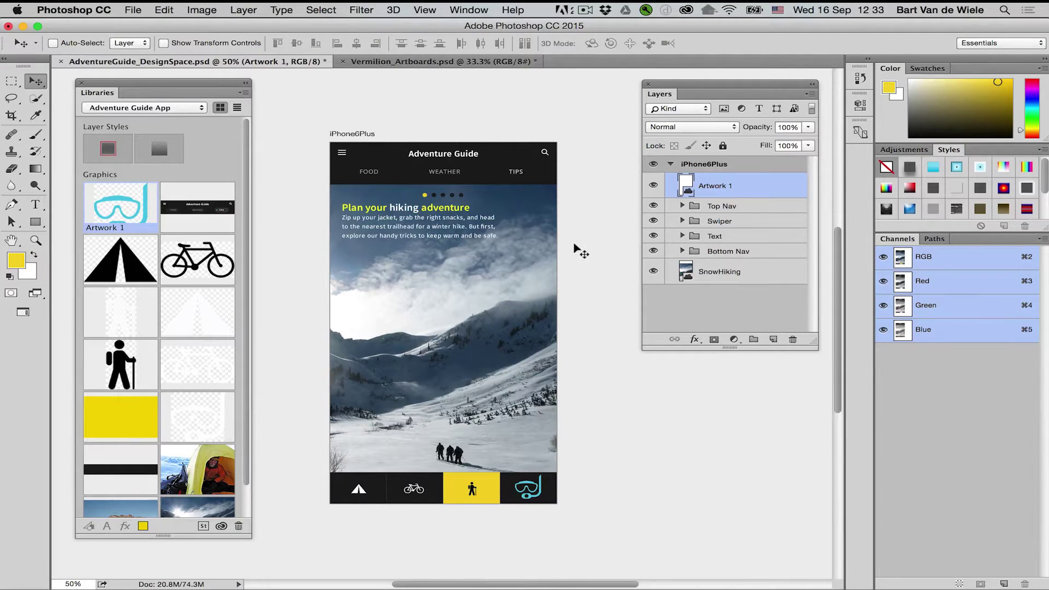
pyautogui.hotkey('ctrl', 'n')
pyautogui.click(448, 141)
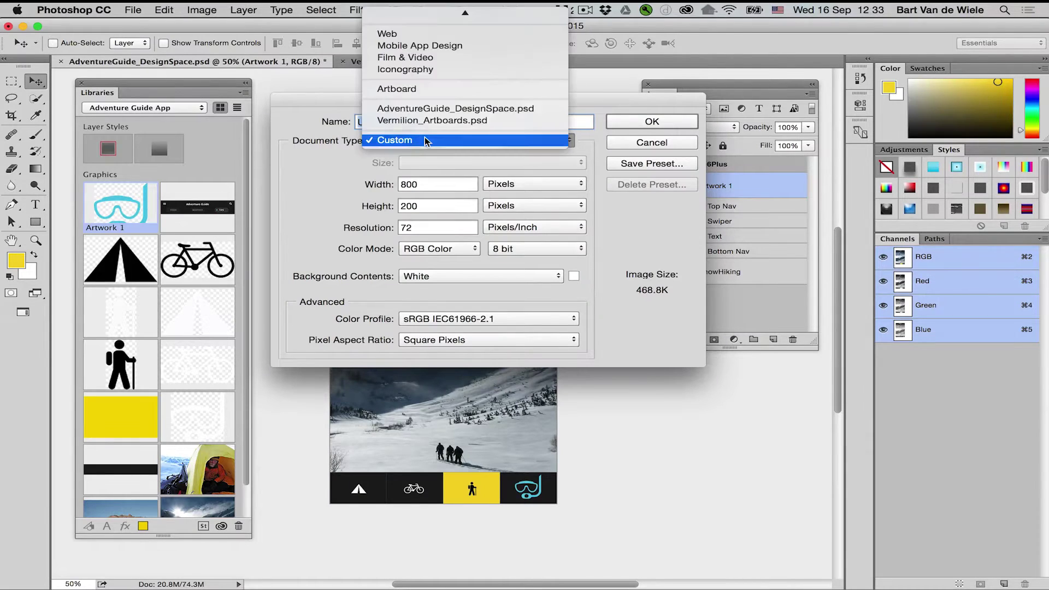
pyautogui.click(416, 44)
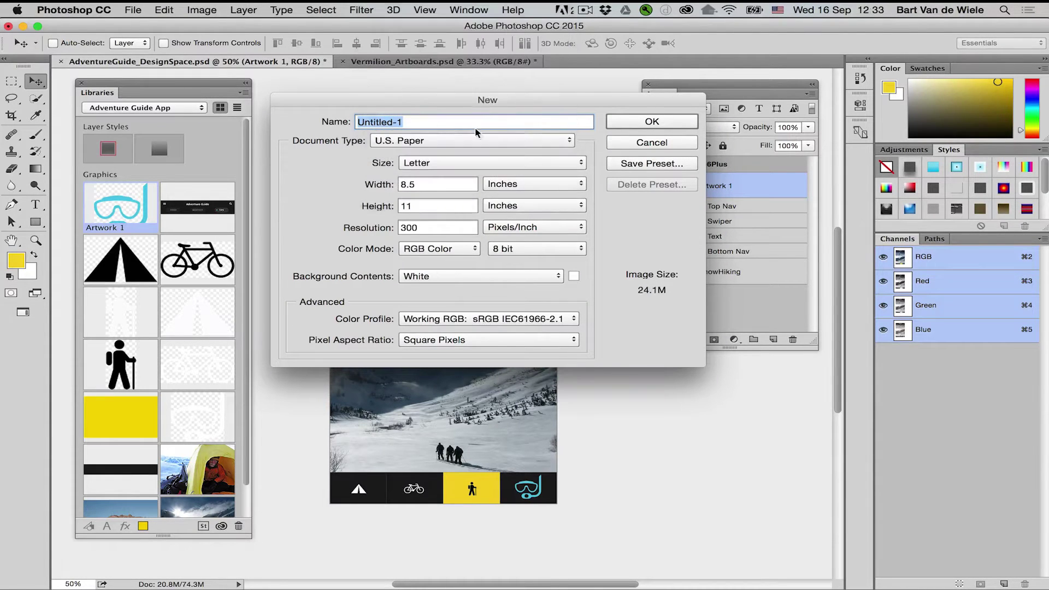
pyautogui.click(634, 120)
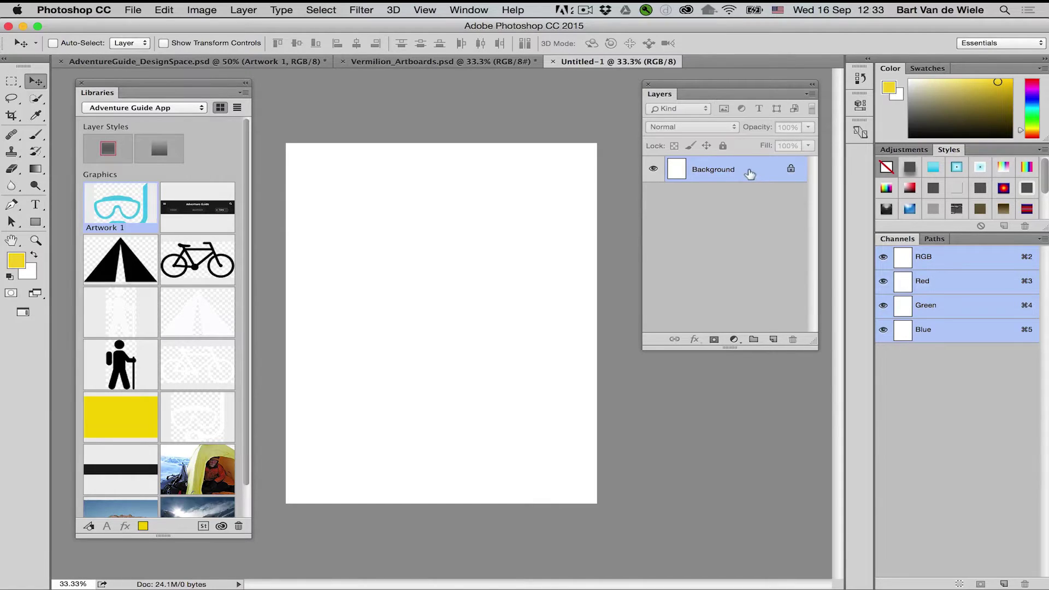
pyautogui.click(552, 62)
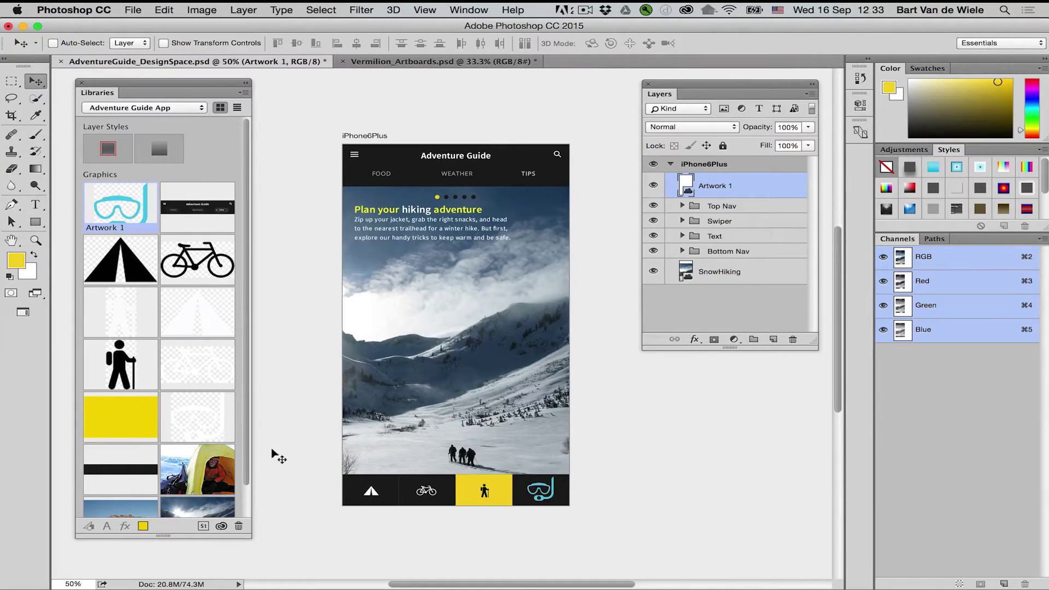
pyautogui.click(669, 163)
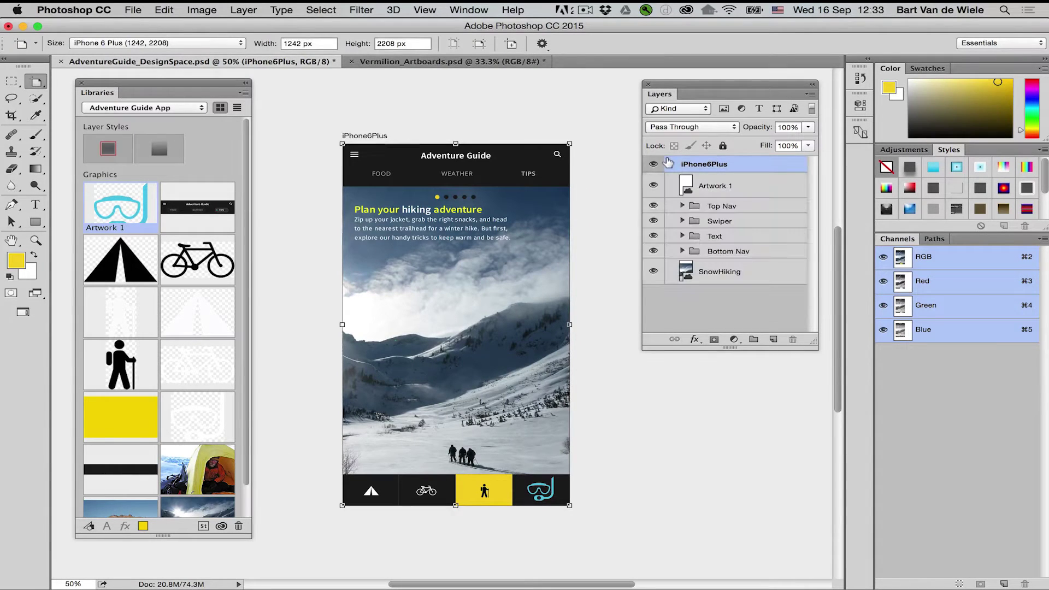
pyautogui.click(133, 10)
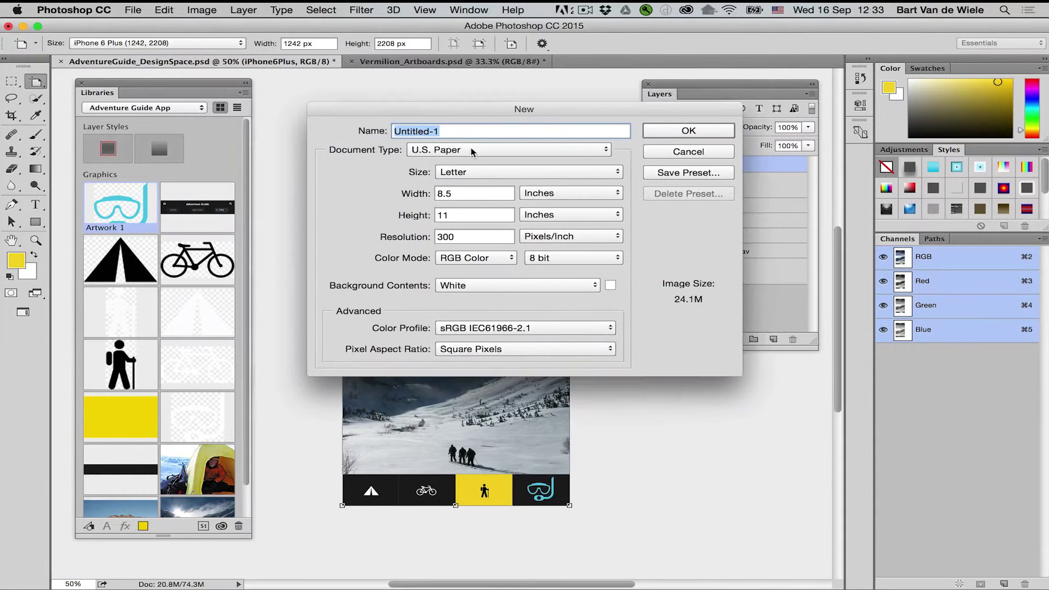
pyautogui.click(473, 152)
pyautogui.click(473, 249)
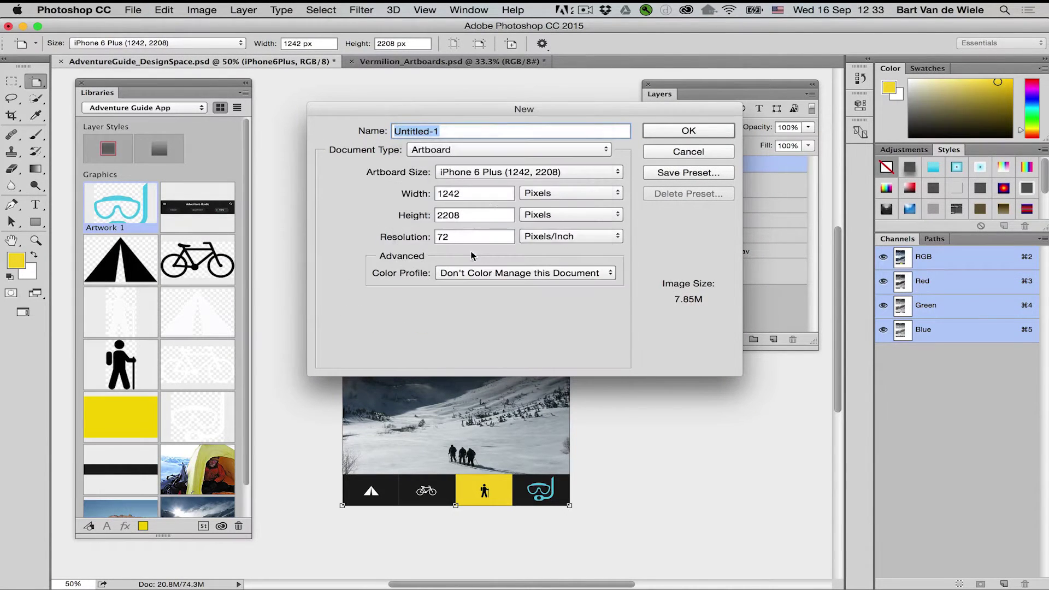
pyautogui.click(525, 172)
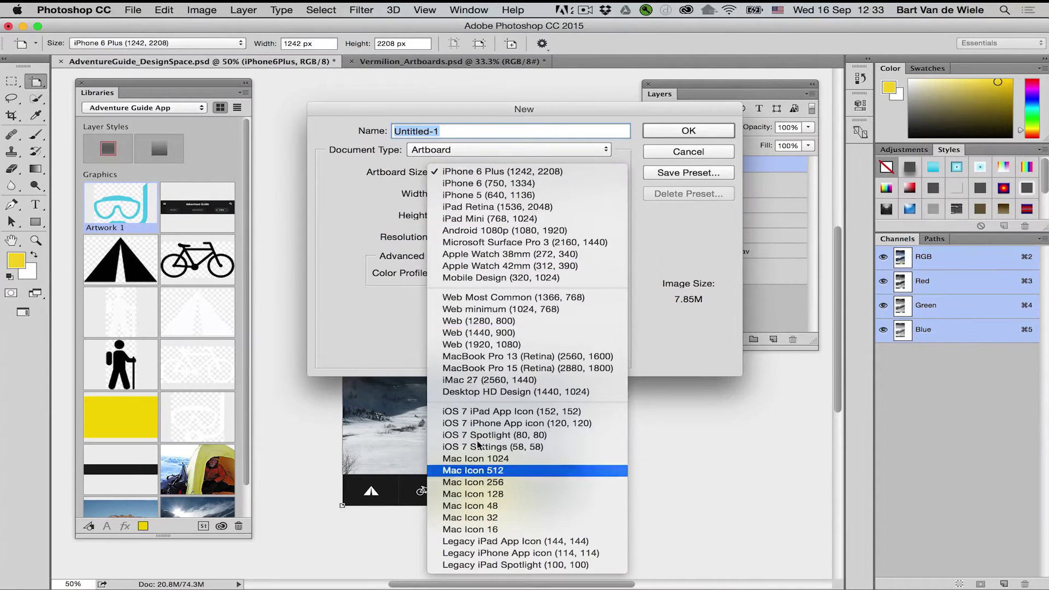
pyautogui.click(645, 185)
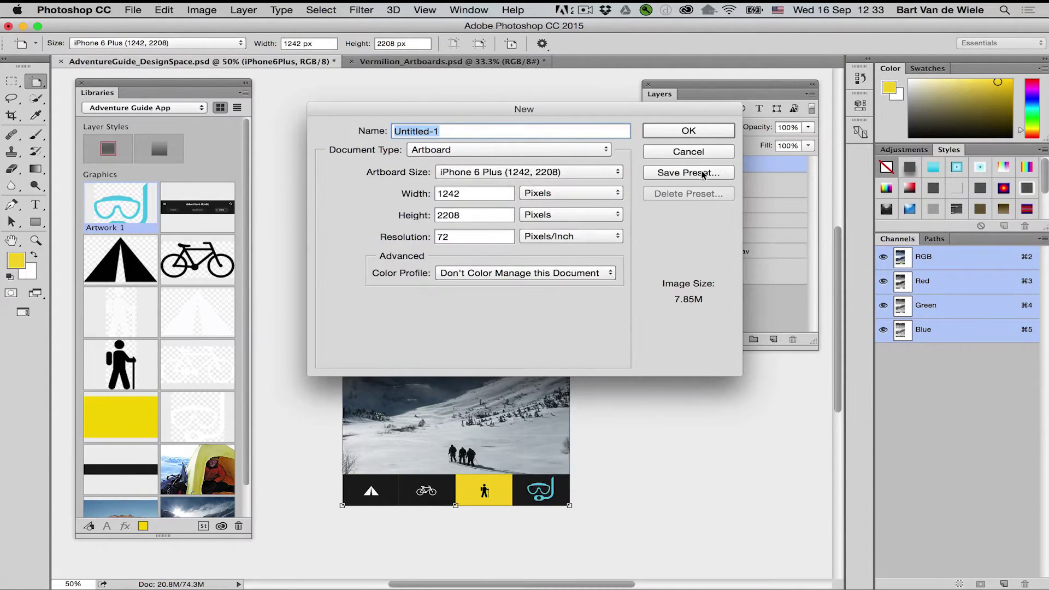
pyautogui.click(689, 153)
pyautogui.moveTo(687, 87); pyautogui.dragTo(722, 91)
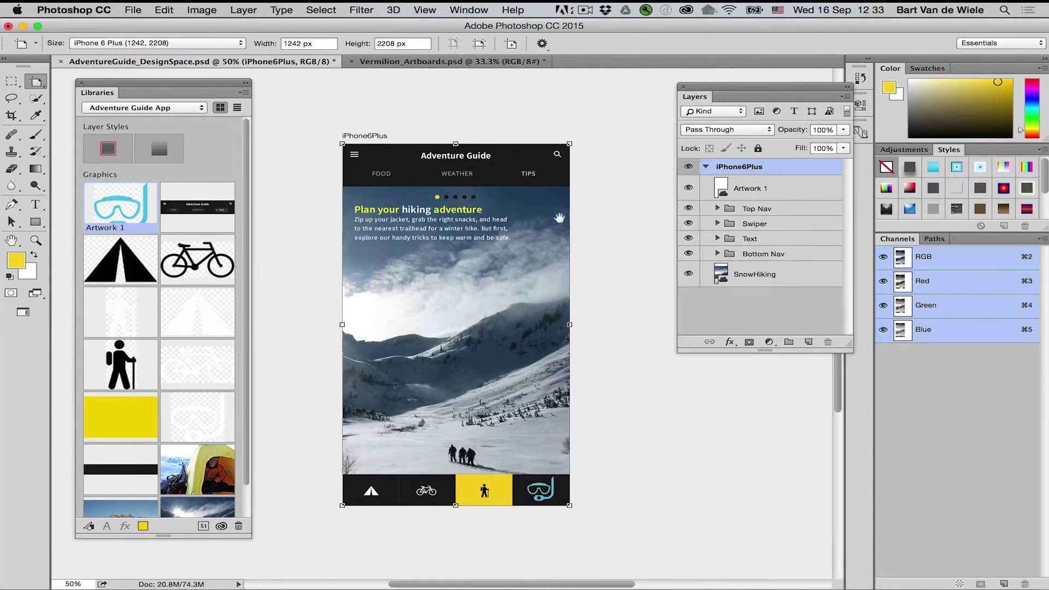
pyautogui.press('super+minus')
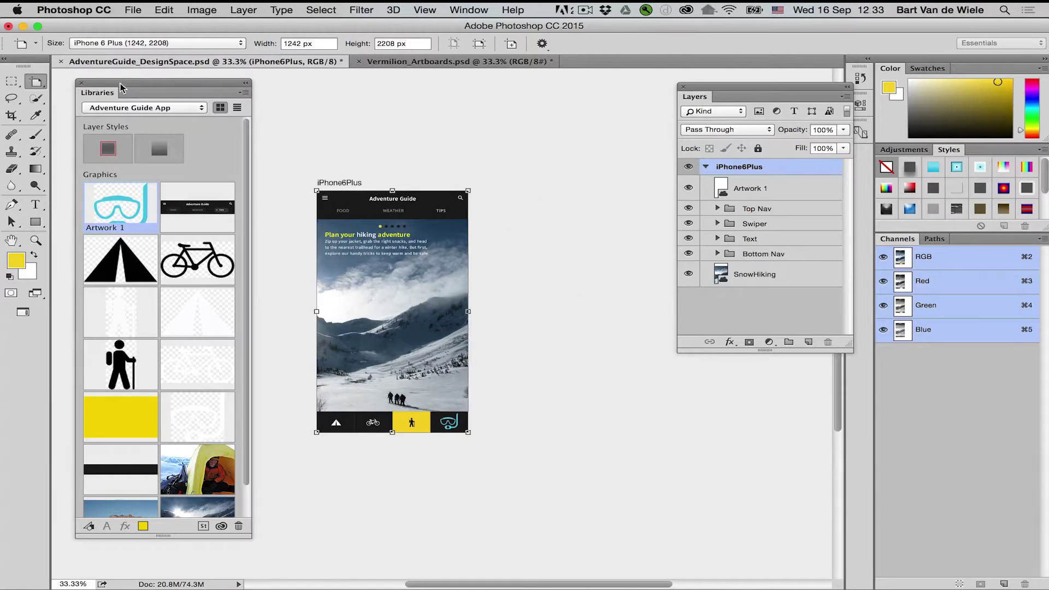
# Step: With the Artboard Tool, move the iPhone6Plus artboard up-left and collapse its layer group
pyautogui.moveTo(122, 88); pyautogui.dragTo(94, 495)
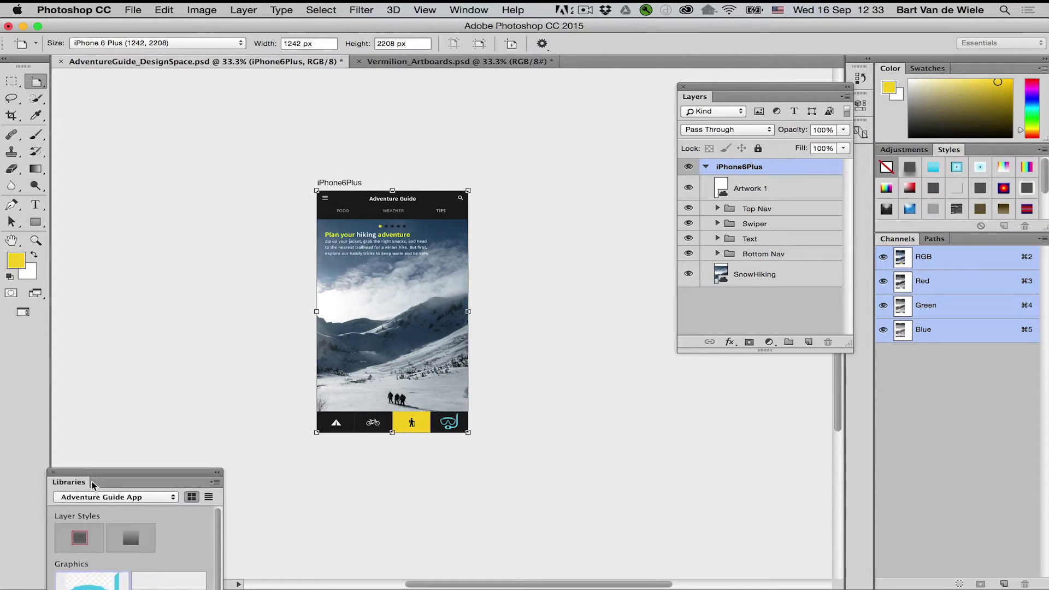
pyautogui.rightClick(34, 81)
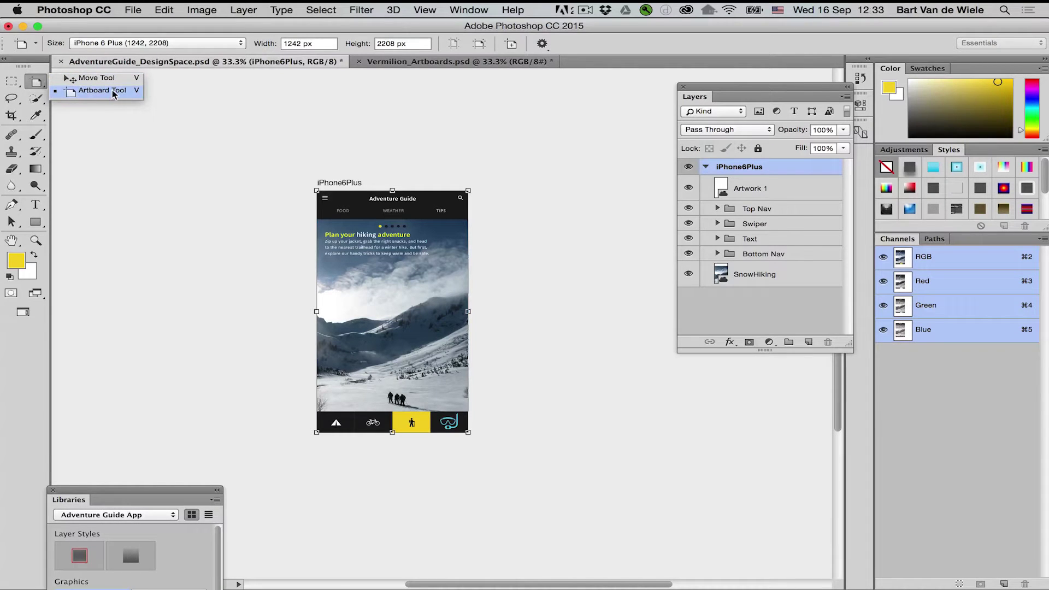
pyautogui.click(101, 90)
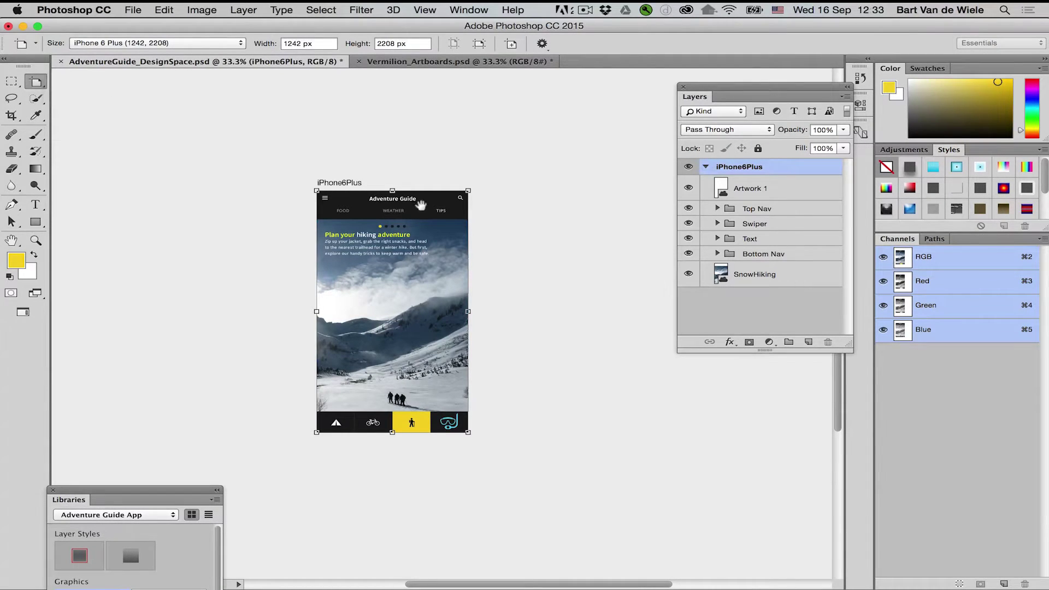
pyautogui.moveTo(404, 196); pyautogui.dragTo(288, 151)
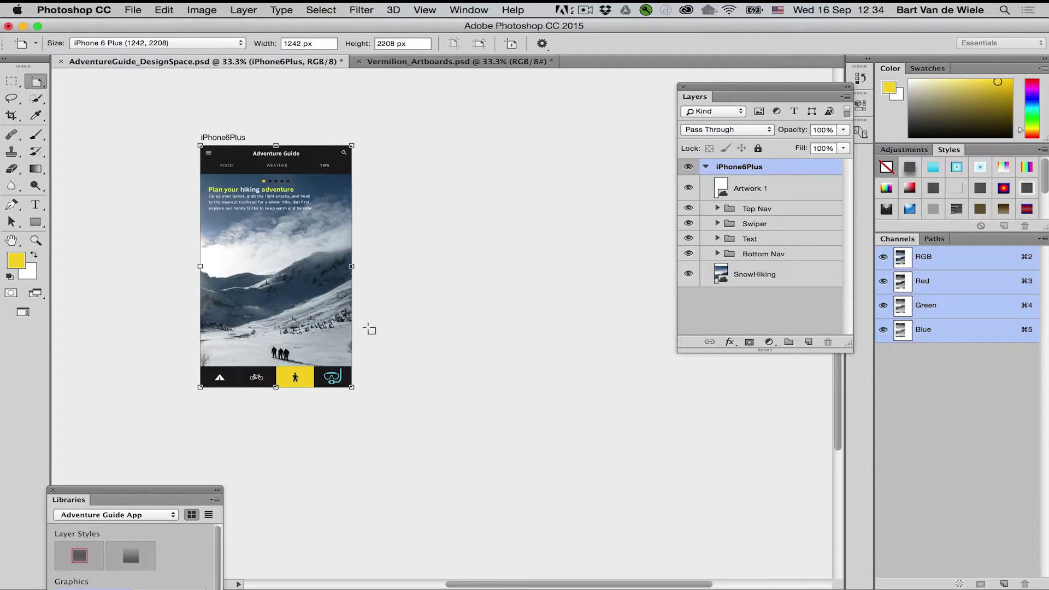
pyautogui.click(704, 166)
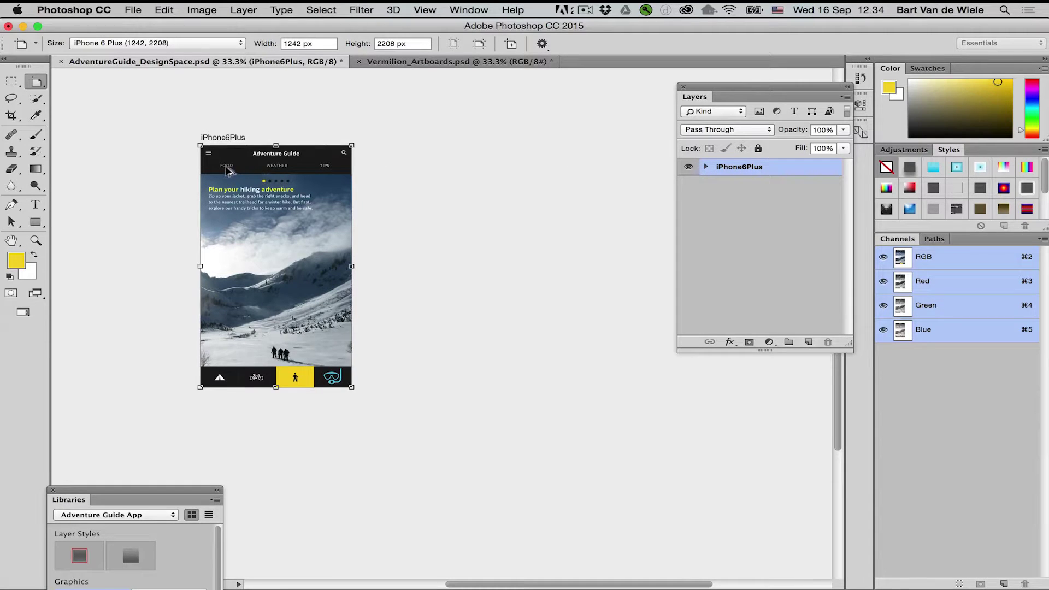
# Step: Copy the iPhone6Plus artboard, name the copy iPhone5, and size it to iPhone 5 (640, 1136)
pyautogui.moveTo(272, 182); pyautogui.dragTo(445, 178)
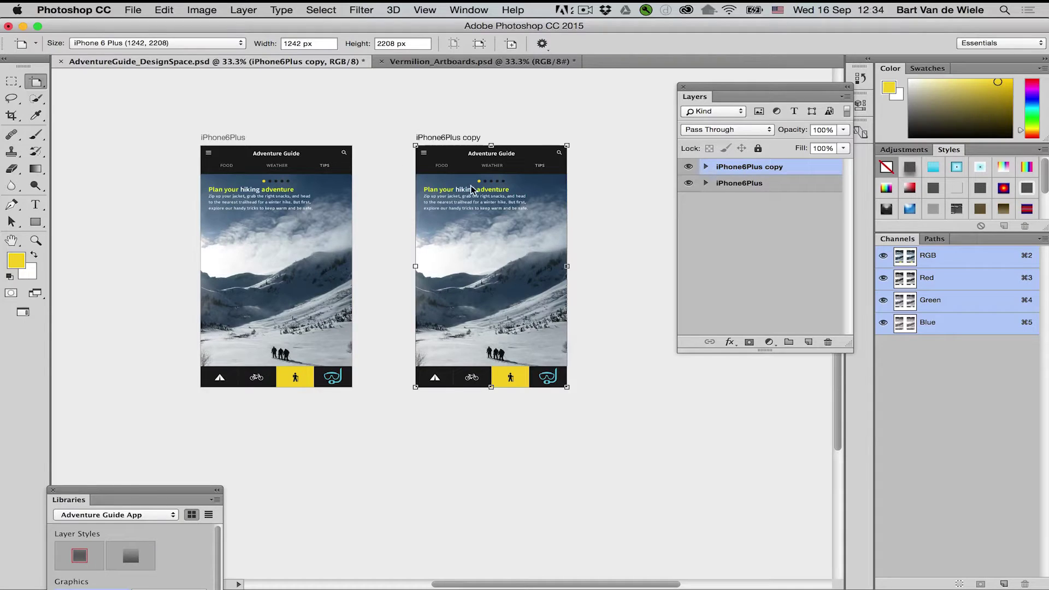
pyautogui.click(705, 167)
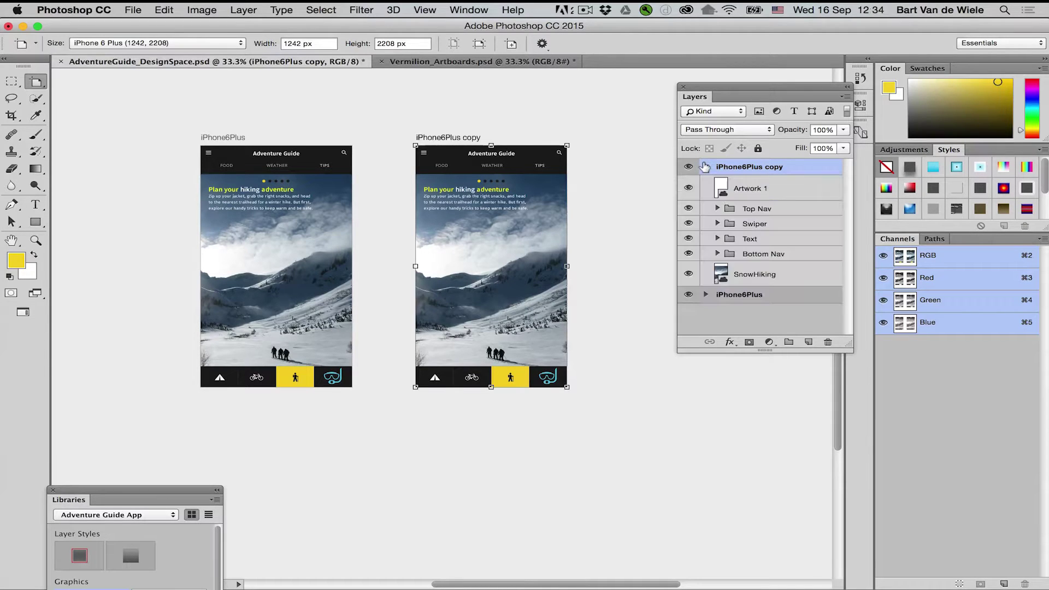
pyautogui.click(704, 166)
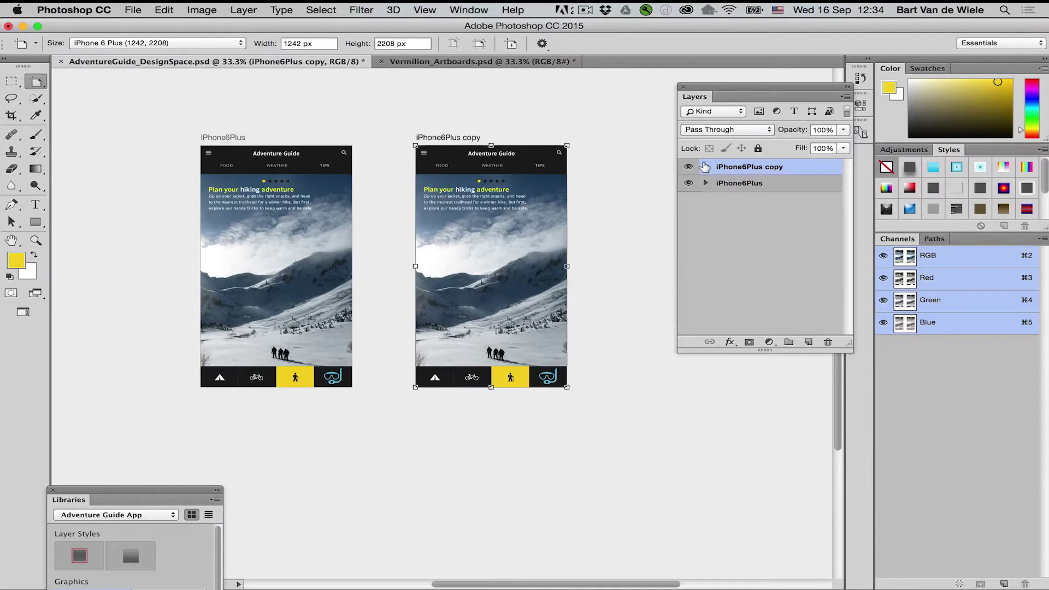
pyautogui.doubleClick(752, 167)
pyautogui.write('iPhone5')
pyautogui.press('Return')
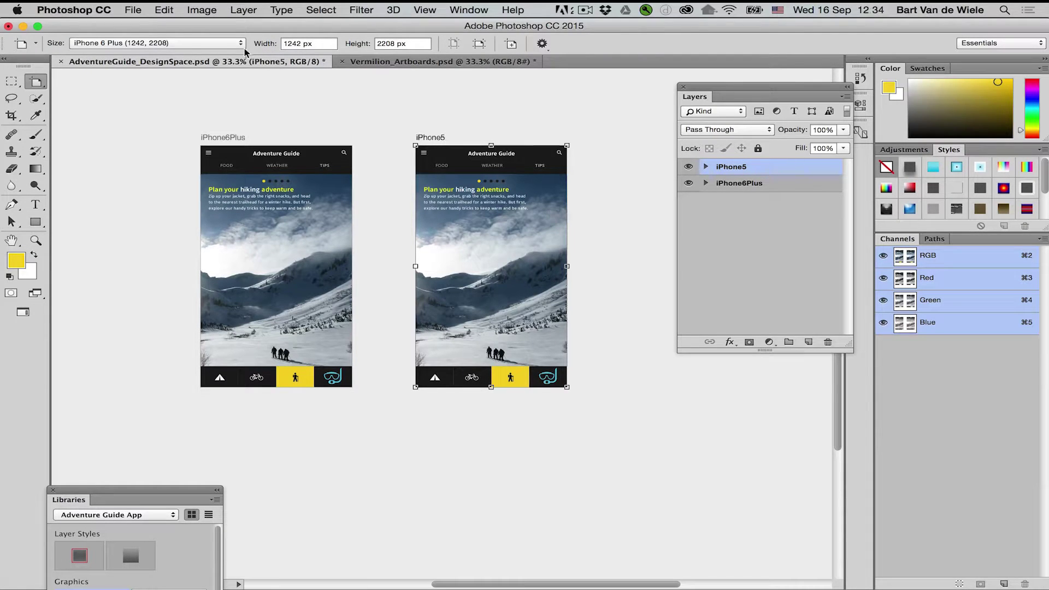
pyautogui.click(232, 43)
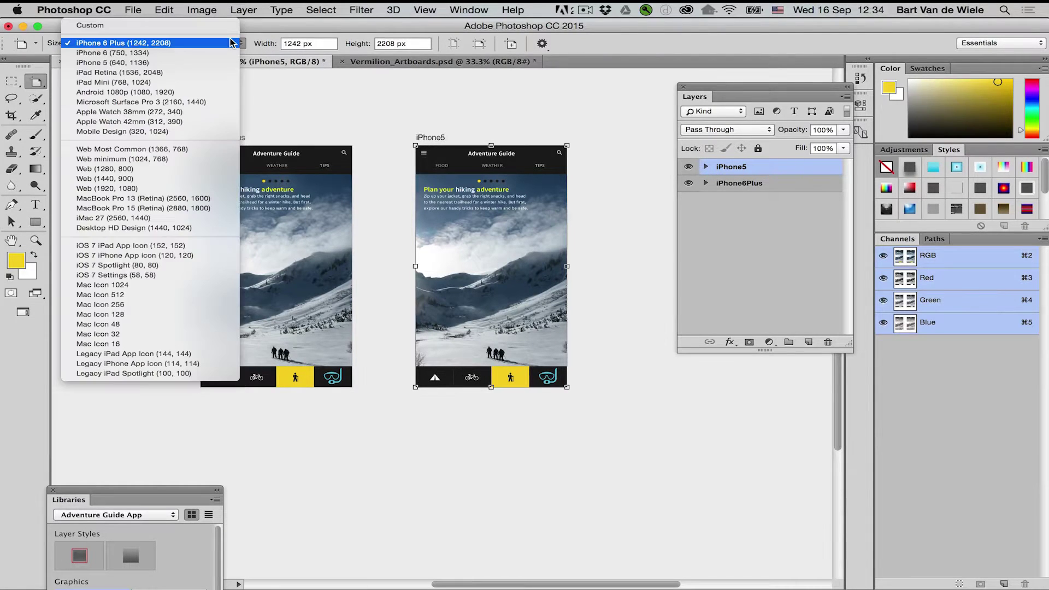
pyautogui.click(183, 62)
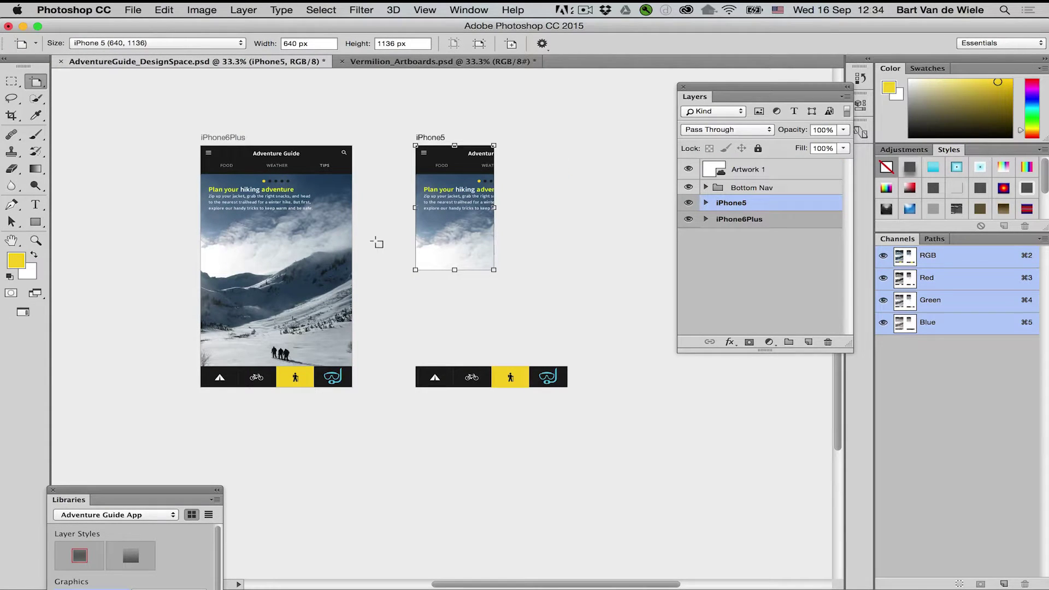
# Step: Move the Bottom Nav and Artwork 1 layers into the iPhone5 artboard group
pyautogui.moveTo(37, 90); pyautogui.dragTo(82, 77)
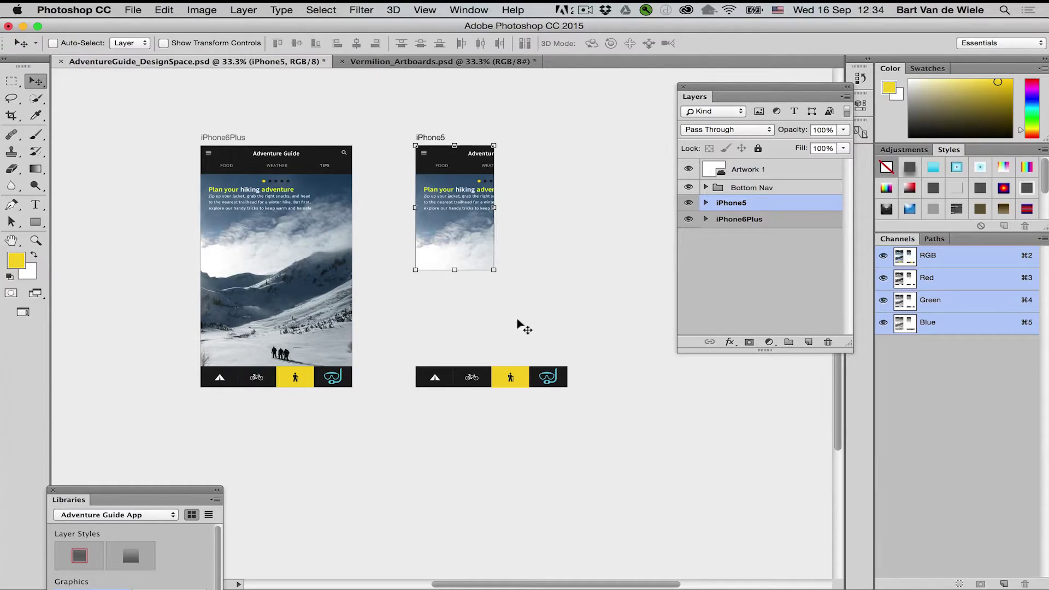
pyautogui.click(736, 241)
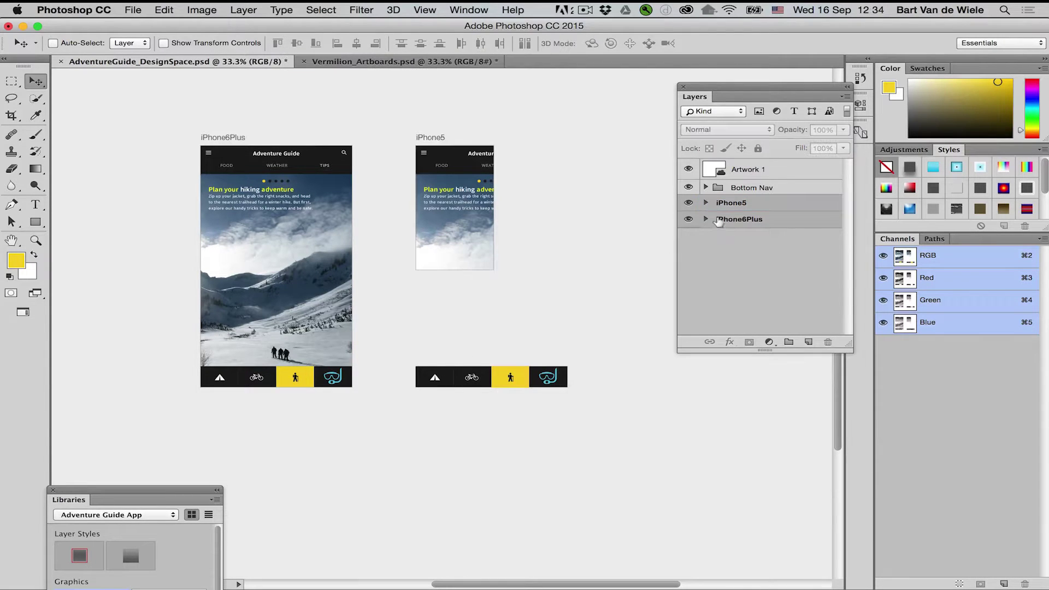
pyautogui.click(705, 203)
pyautogui.click(740, 187)
pyautogui.keyDown('shift'); pyautogui.click(765, 170); pyautogui.keyUp('shift')
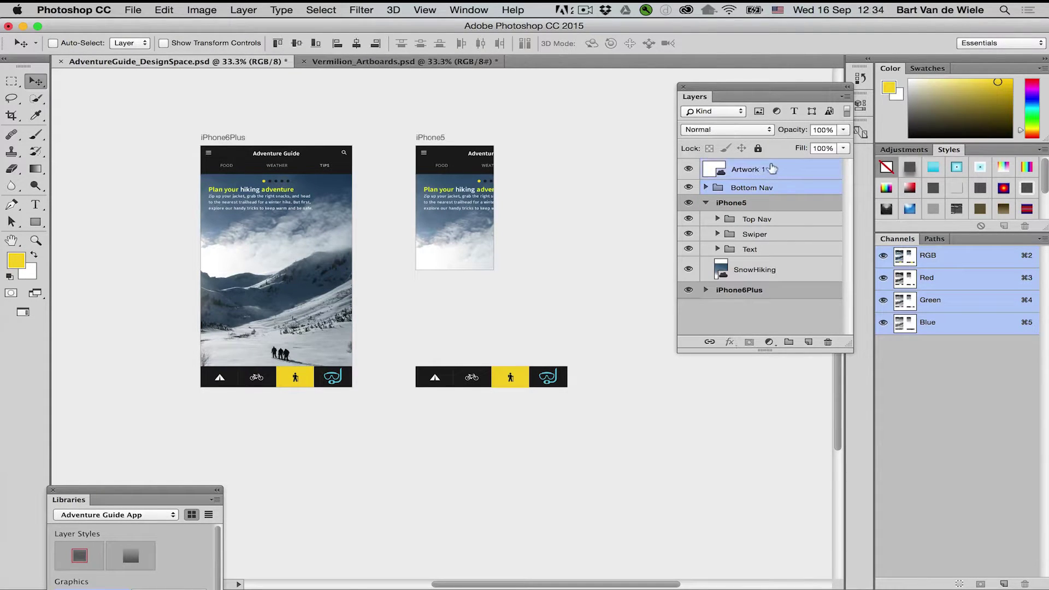
pyautogui.moveTo(765, 169); pyautogui.dragTo(743, 293)
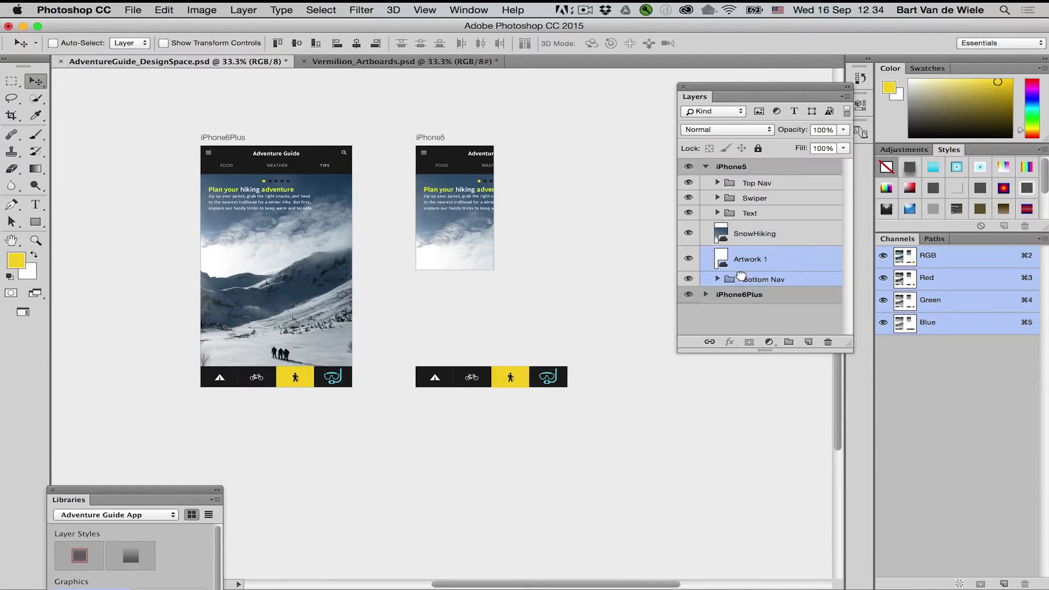
# Step: Drag the SnowHiking photo lower in iPhone5 so the snowy mountains show beneath the heading
pyautogui.click(736, 321)
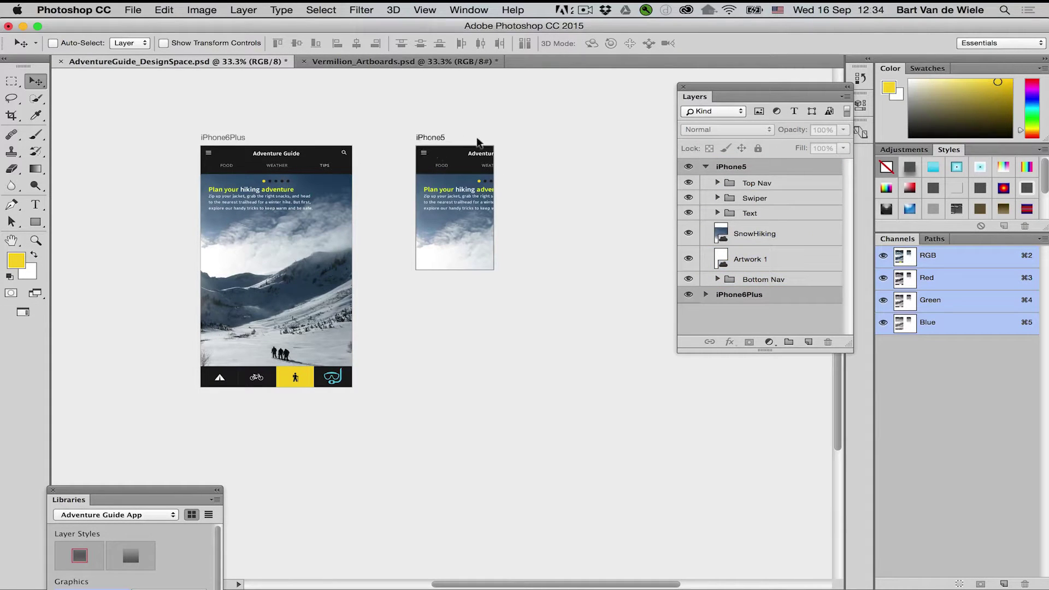
pyautogui.click(755, 235)
pyautogui.moveTo(450, 221); pyautogui.dragTo(440, 188)
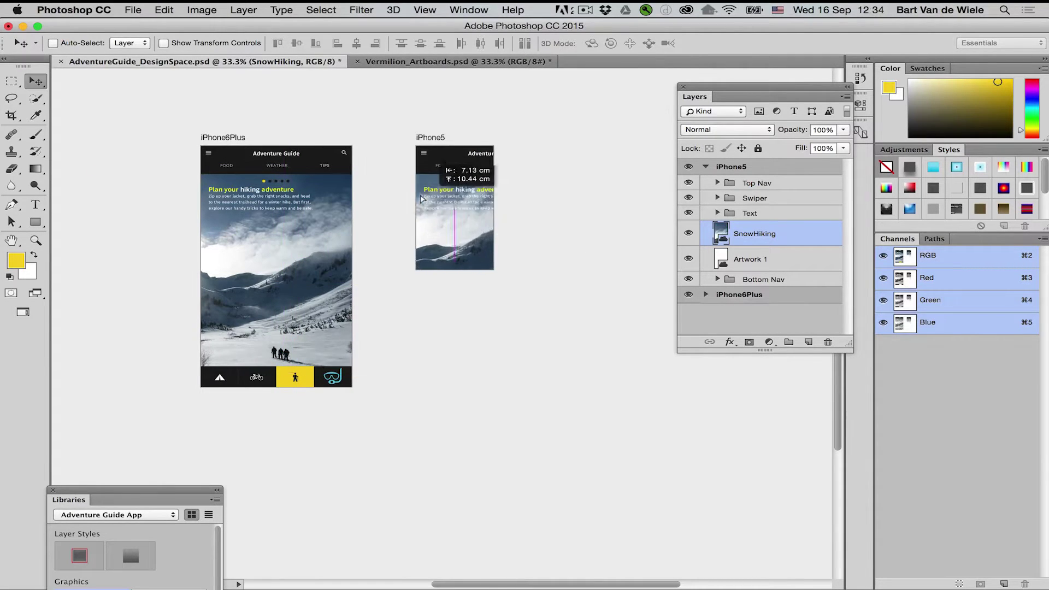
pyautogui.moveTo(441, 188); pyautogui.dragTo(440, 217)
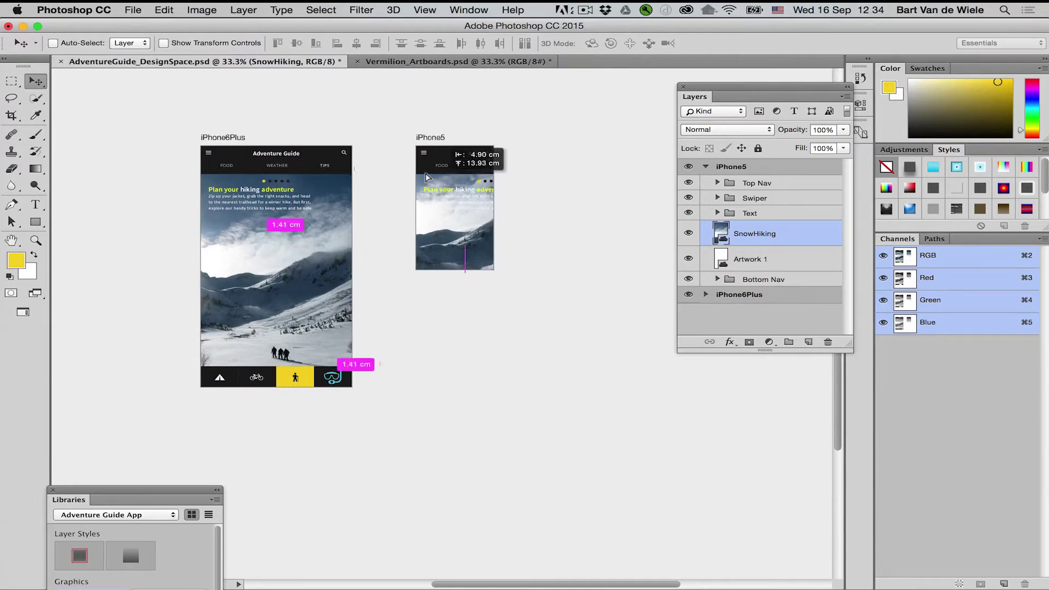
pyautogui.moveTo(436, 197); pyautogui.dragTo(442, 254)
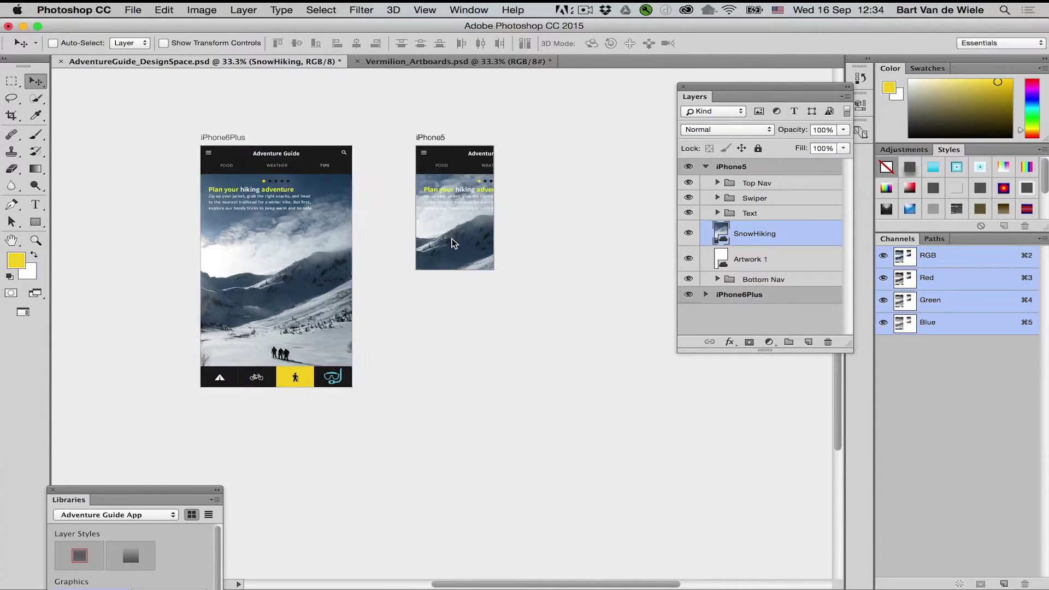
# Step: Show all four Vermilion_Artboards.psd artboards in view with the Desktop Large group collapsed
pyautogui.click(435, 63)
pyautogui.moveTo(510, 223); pyautogui.dragTo(445, 220)
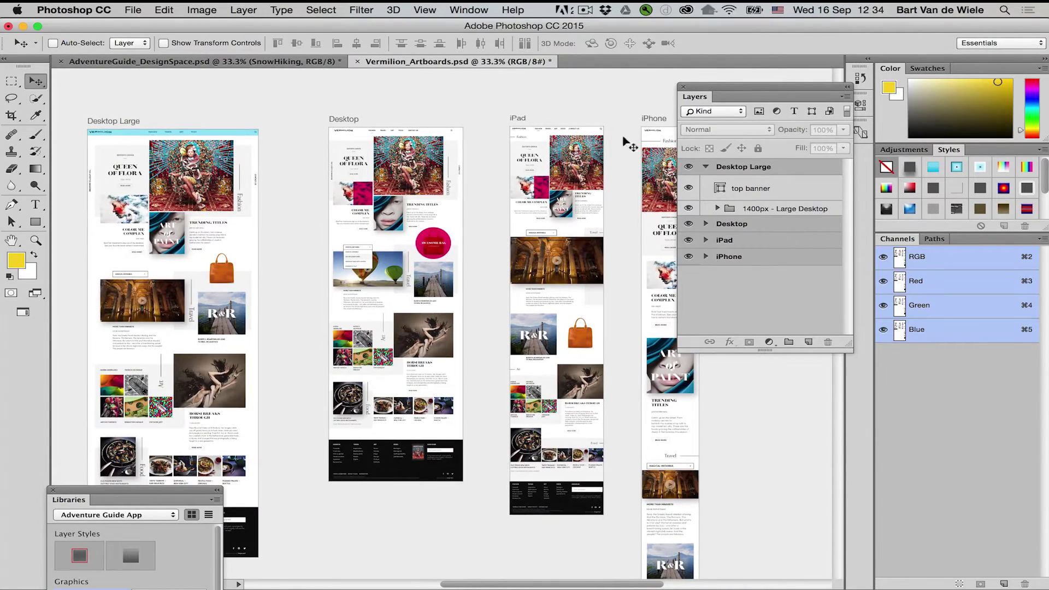
pyautogui.moveTo(730, 86); pyautogui.dragTo(709, 293)
pyautogui.hscroll(-3, 437, 219)
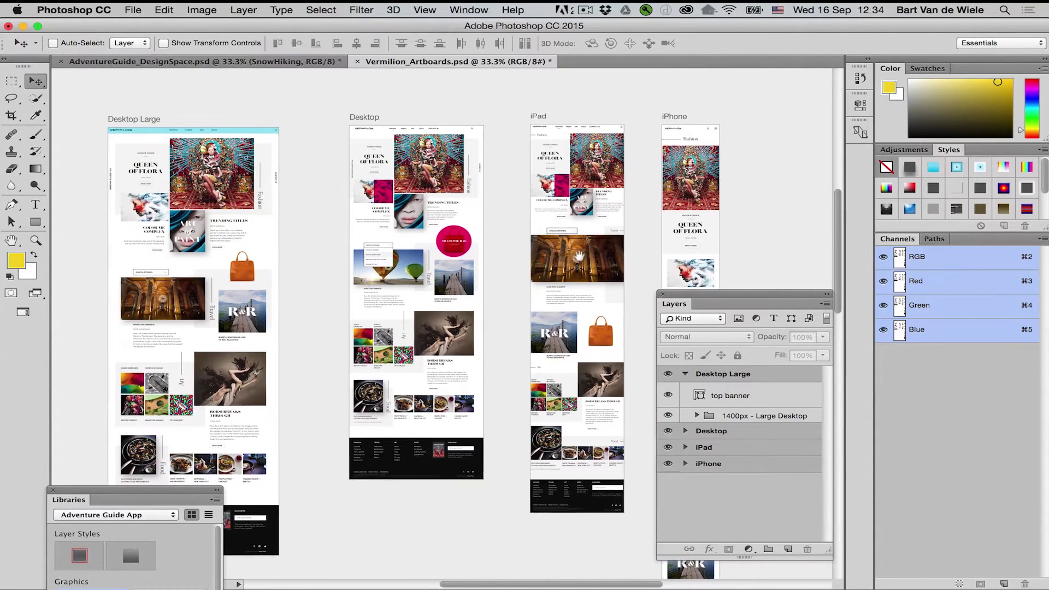
pyautogui.hscroll(-3, 273, 164)
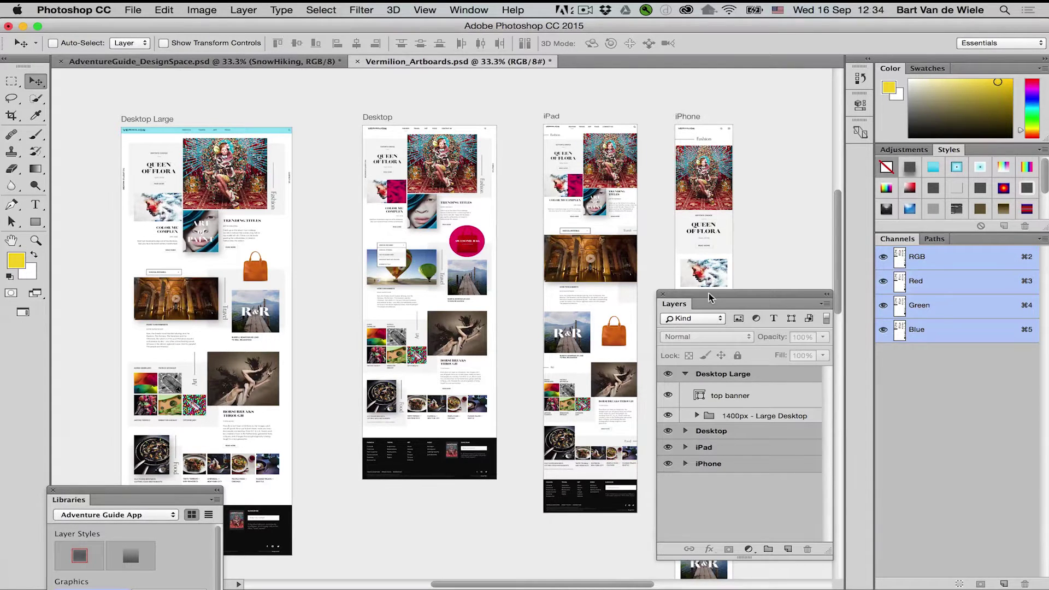
pyautogui.moveTo(709, 297); pyautogui.dragTo(502, 170)
pyautogui.click(478, 246)
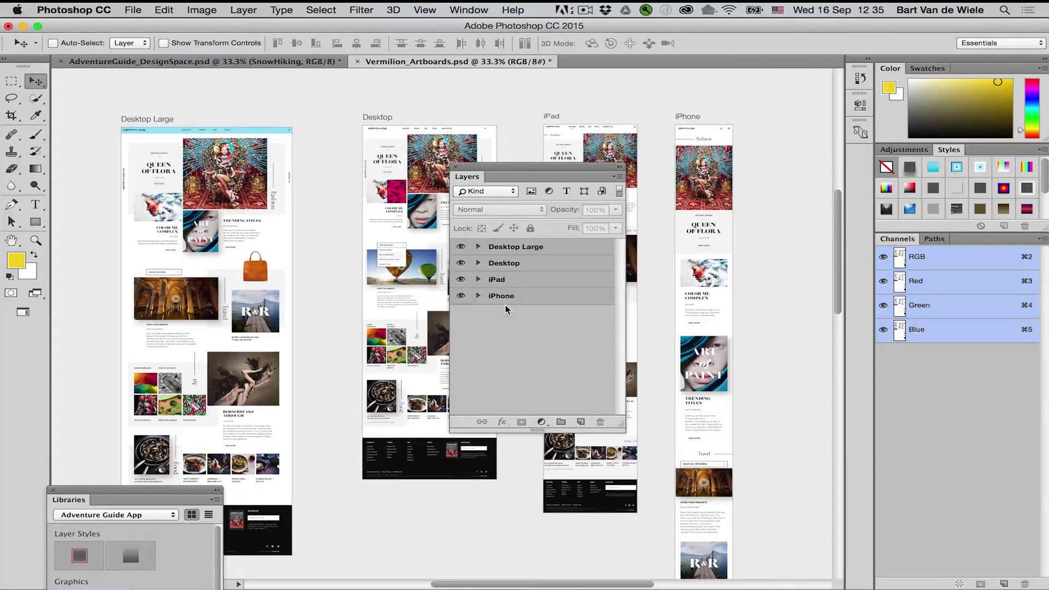
pyautogui.moveTo(483, 165)
pyautogui.mouseDown()
pyautogui.moveTo(637, 205)
pyautogui.moveTo(681, 261)
pyautogui.mouseUp()
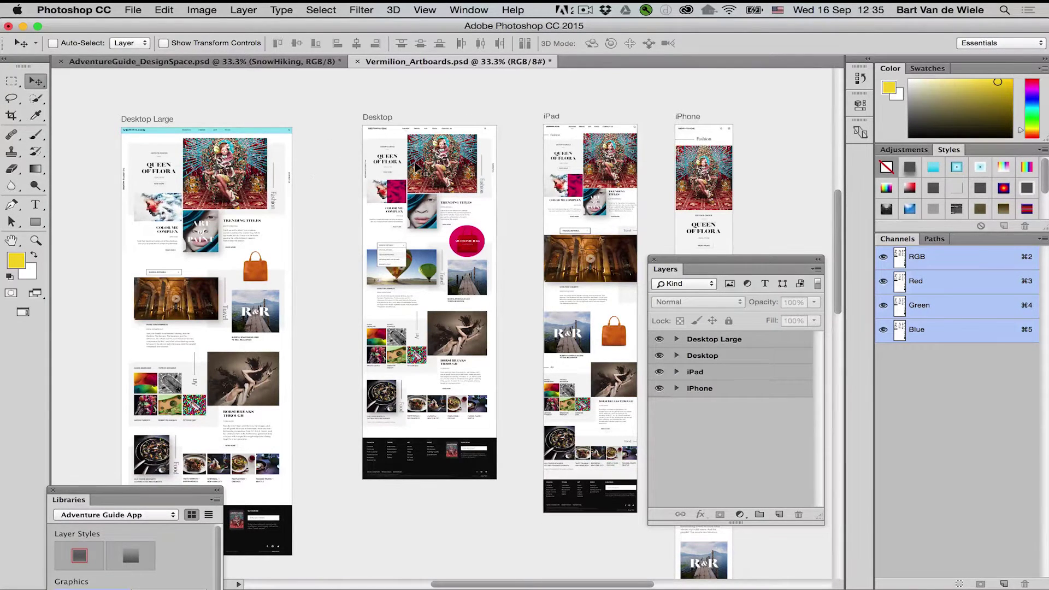
# Step: Expand the Desktop Large group and select its top banner layer, toggling its visibility to check it
pyautogui.click(694, 339)
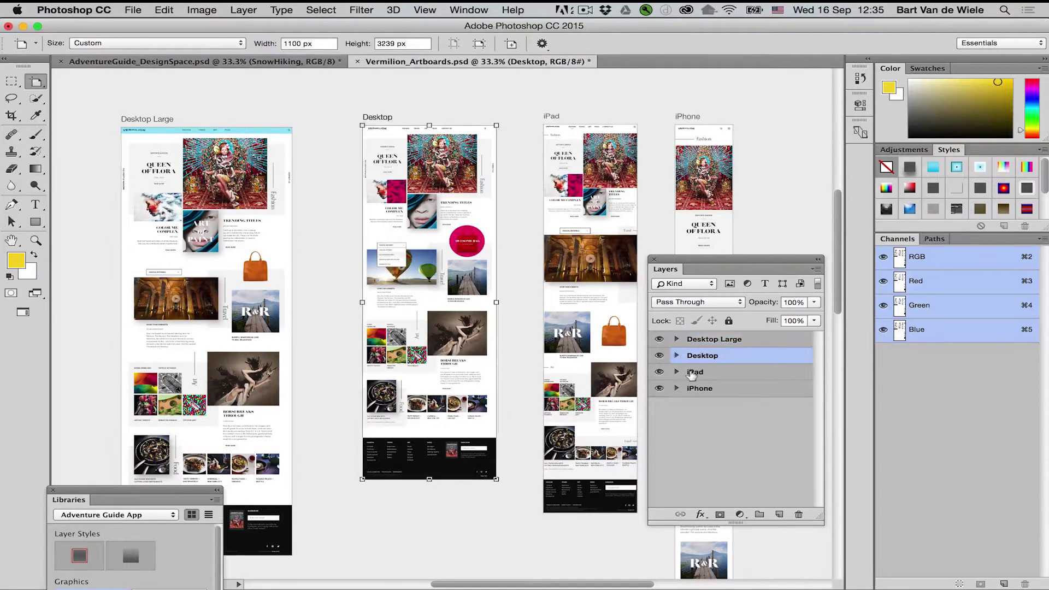
pyautogui.click(693, 372)
pyautogui.click(701, 440)
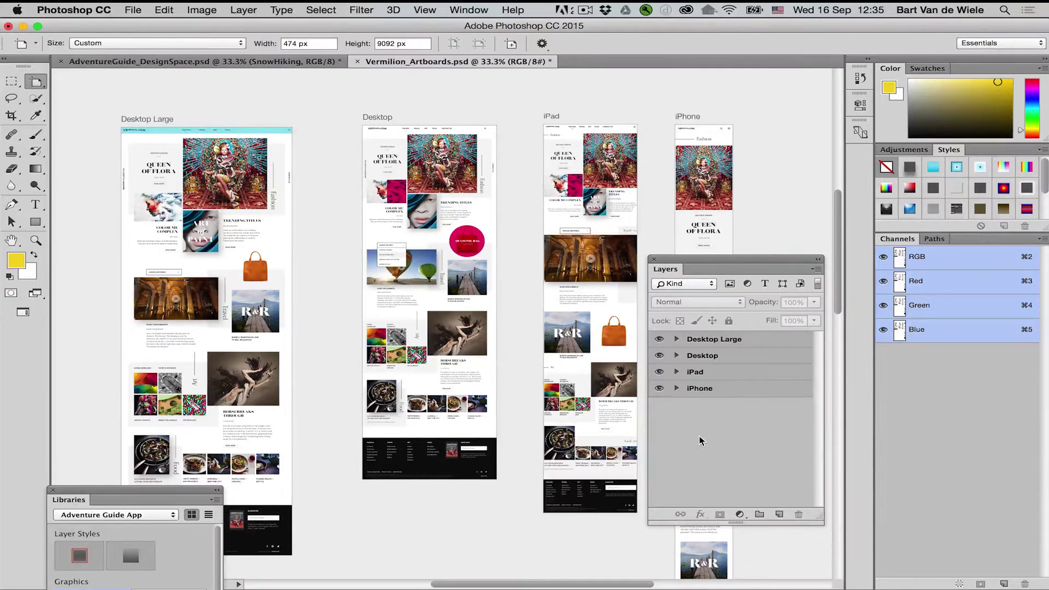
pyautogui.click(676, 339)
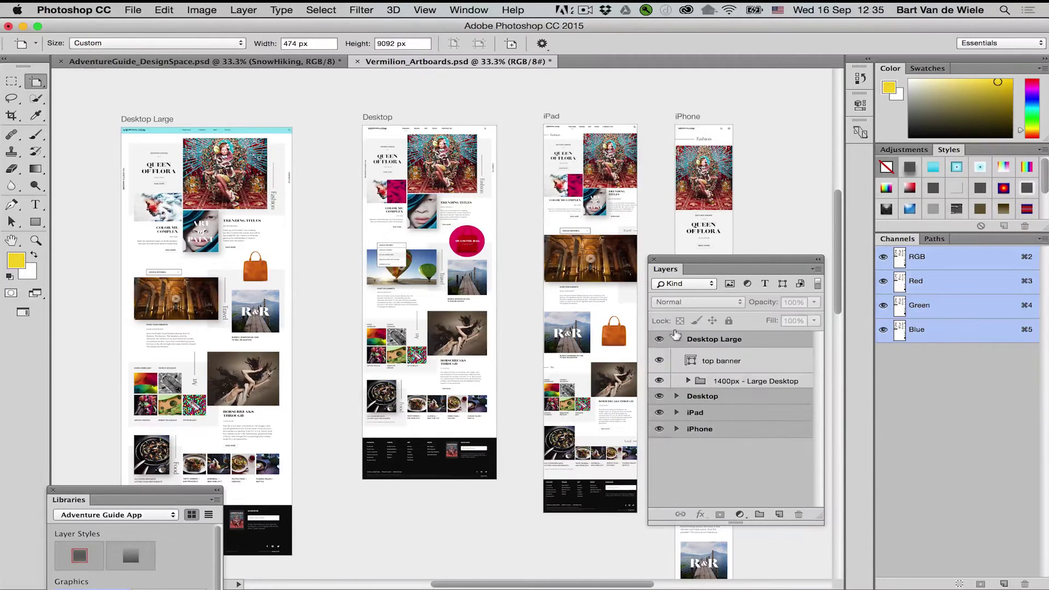
pyautogui.click(710, 360)
pyautogui.click(659, 360)
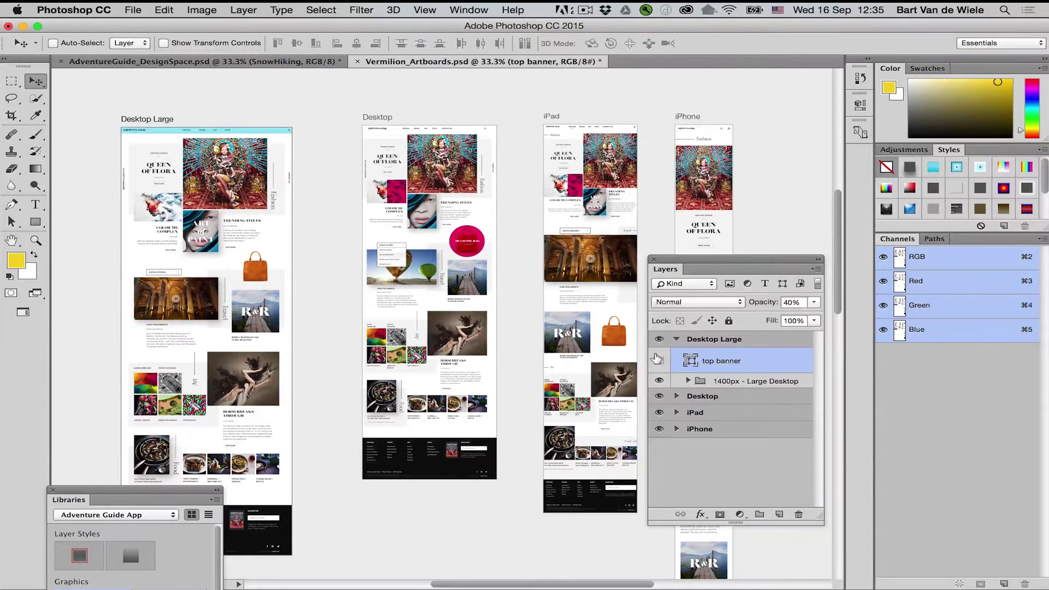
pyautogui.click(657, 359)
pyautogui.click(658, 359)
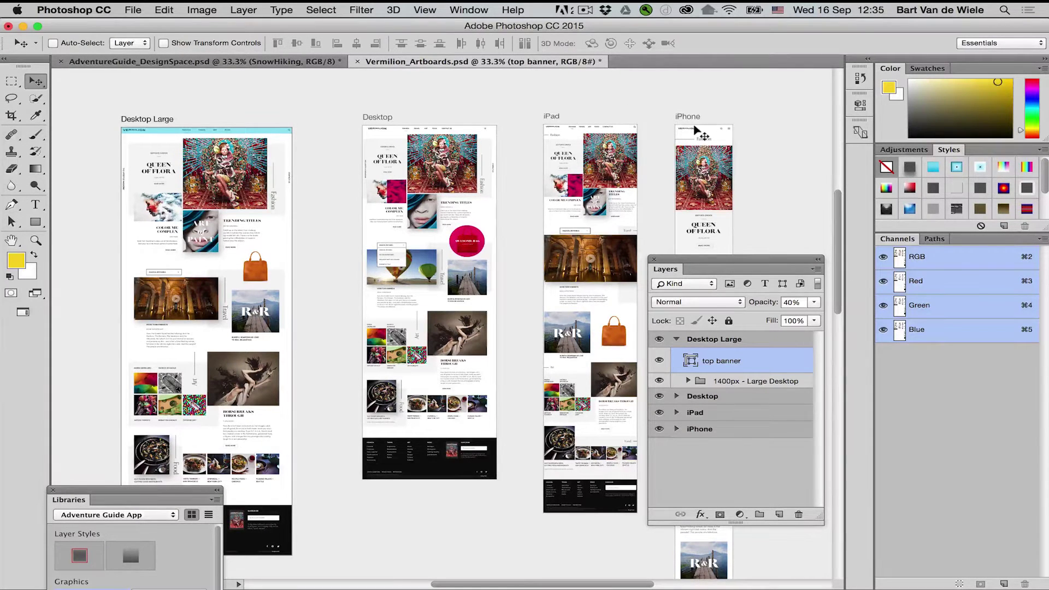
# Step: Duplicate the top banner onto the Desktop, iPad and iPhone artboards, then collapse Desktop Large
pyautogui.moveTo(696, 258); pyautogui.dragTo(644, 183)
pyautogui.moveTo(639, 288); pyautogui.dragTo(650, 339)
pyautogui.click(650, 355)
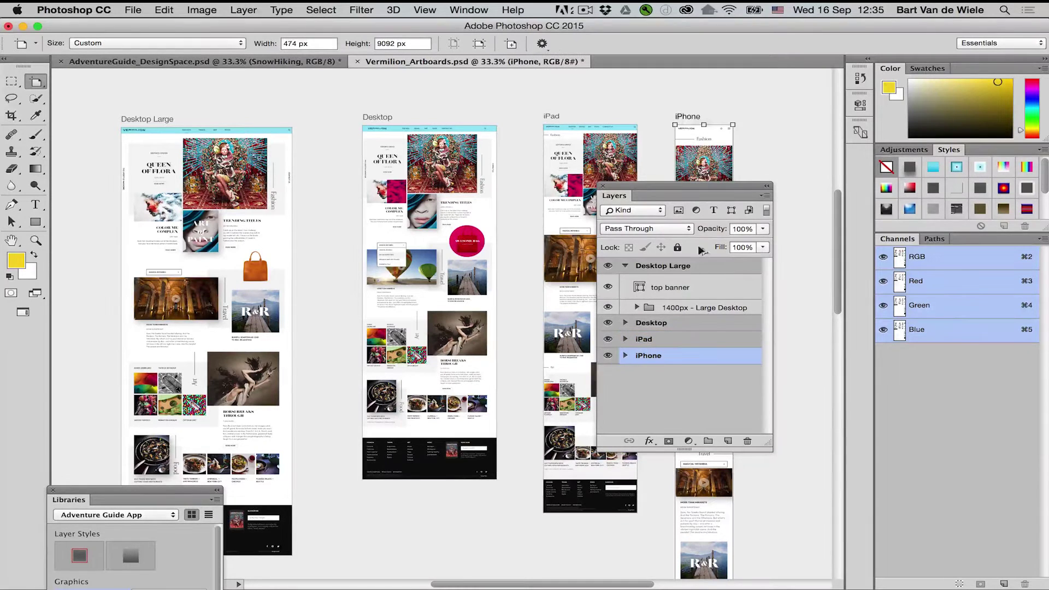
pyautogui.moveTo(650, 189); pyautogui.dragTo(716, 278)
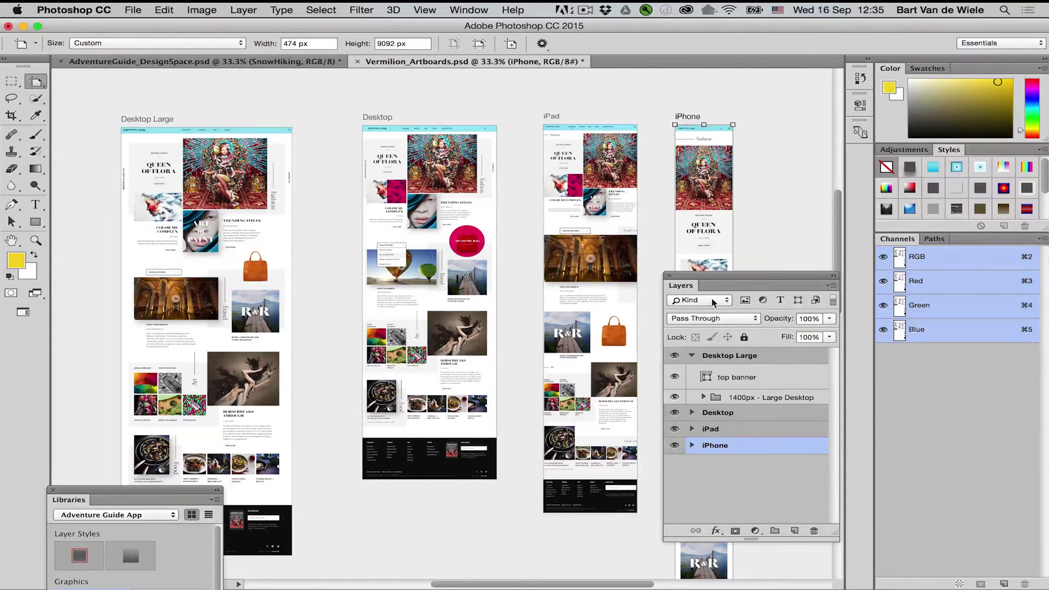
pyautogui.click(691, 356)
pyautogui.click(726, 444)
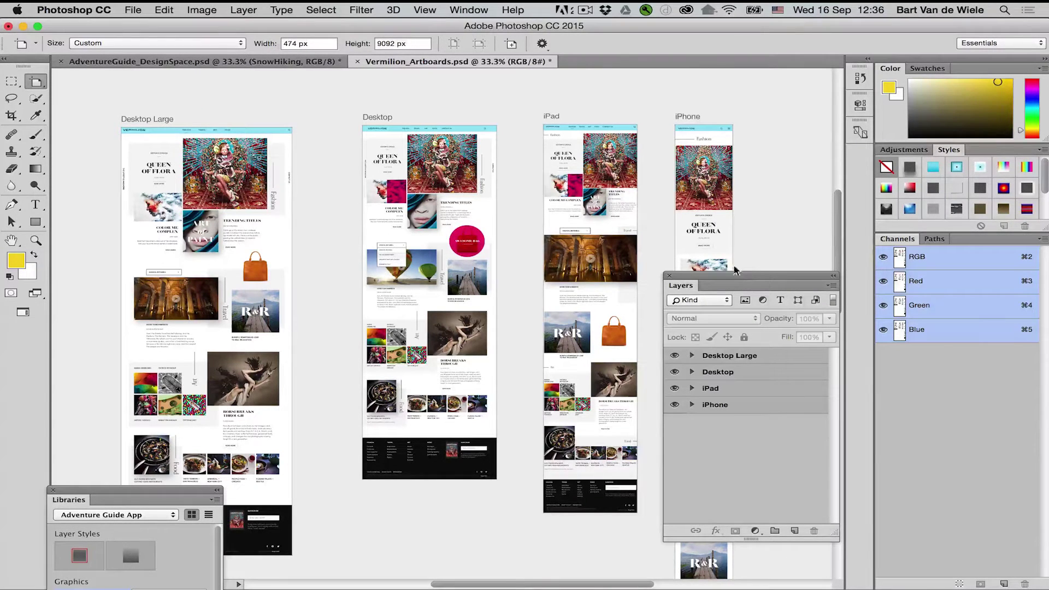
pyautogui.click(714, 372)
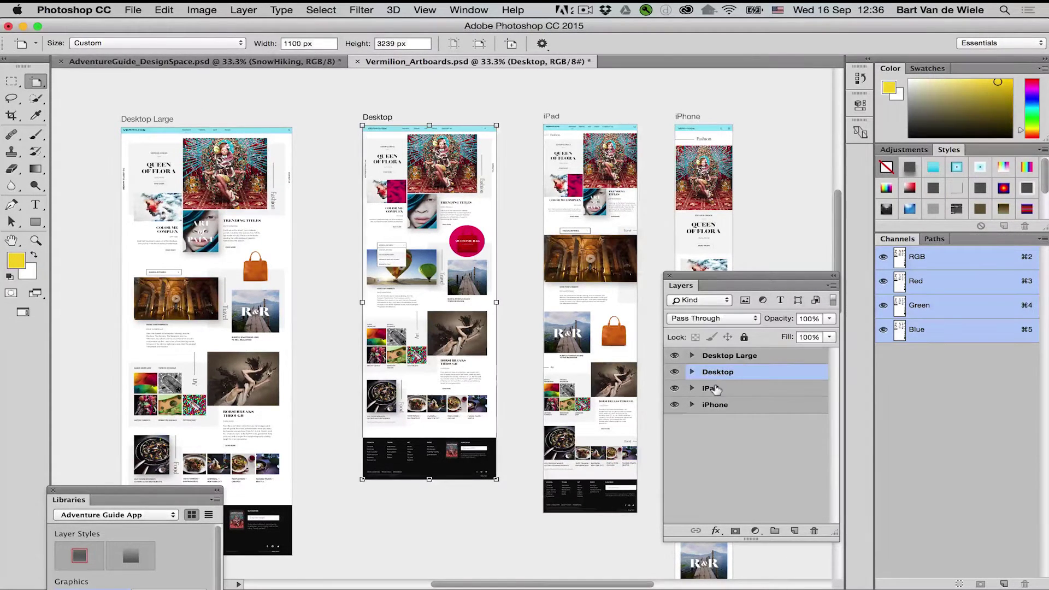
pyautogui.rightClick(734, 388)
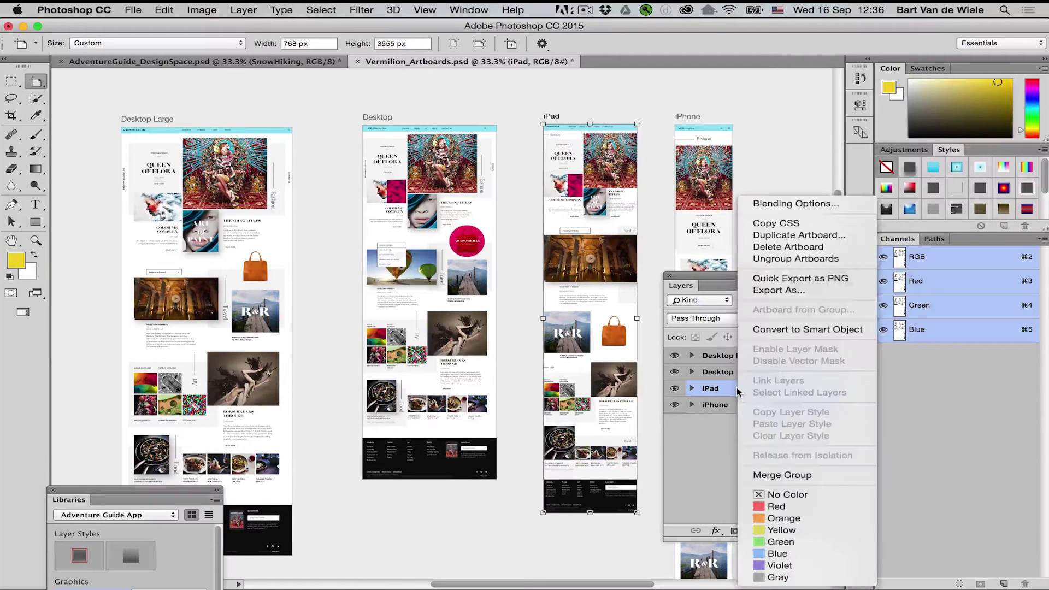
pyautogui.click(830, 293)
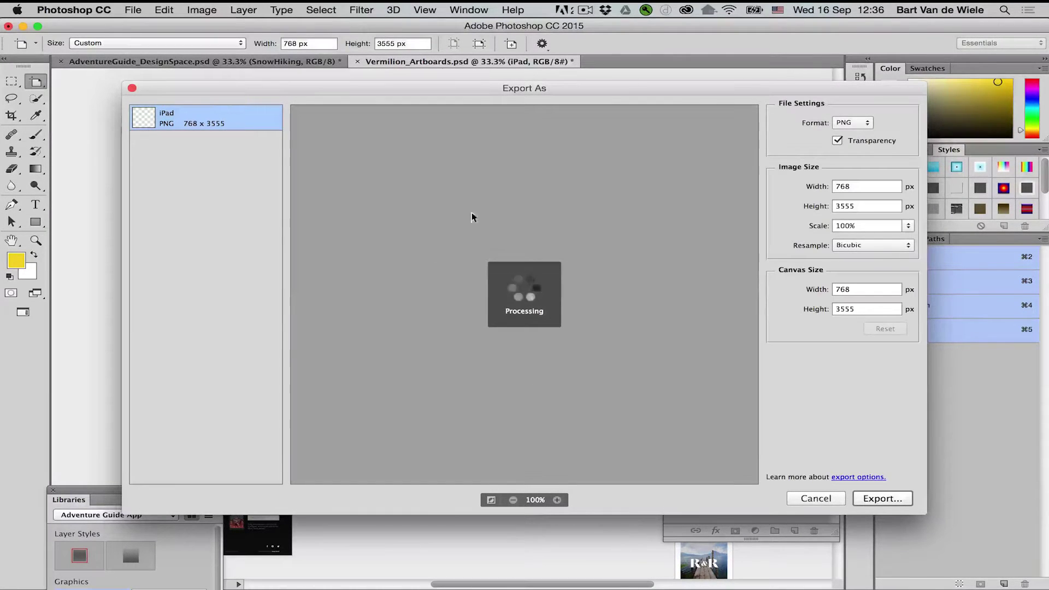
pyautogui.click(856, 123)
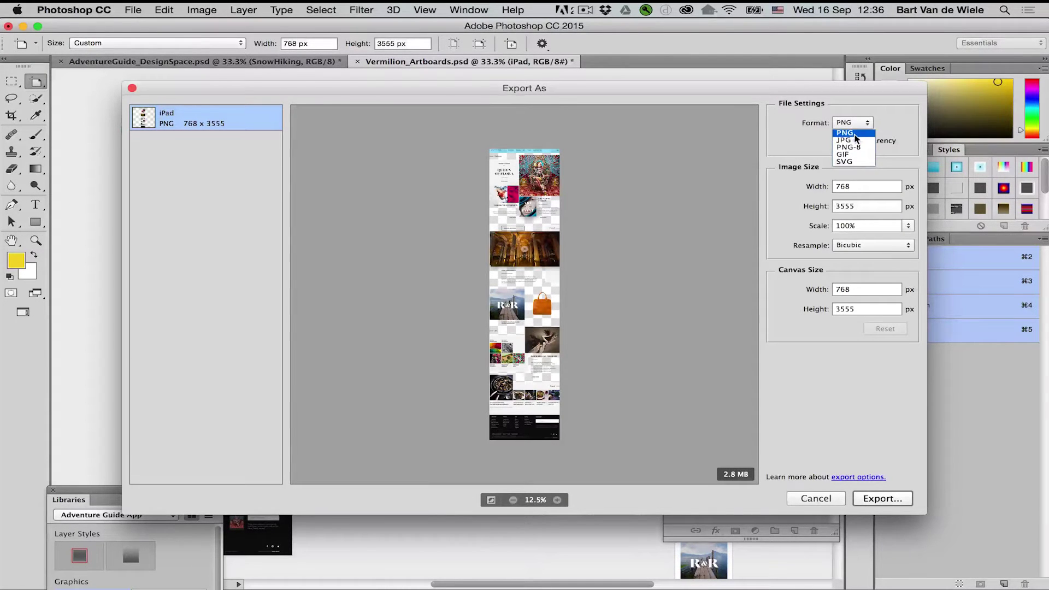
pyautogui.click(820, 140)
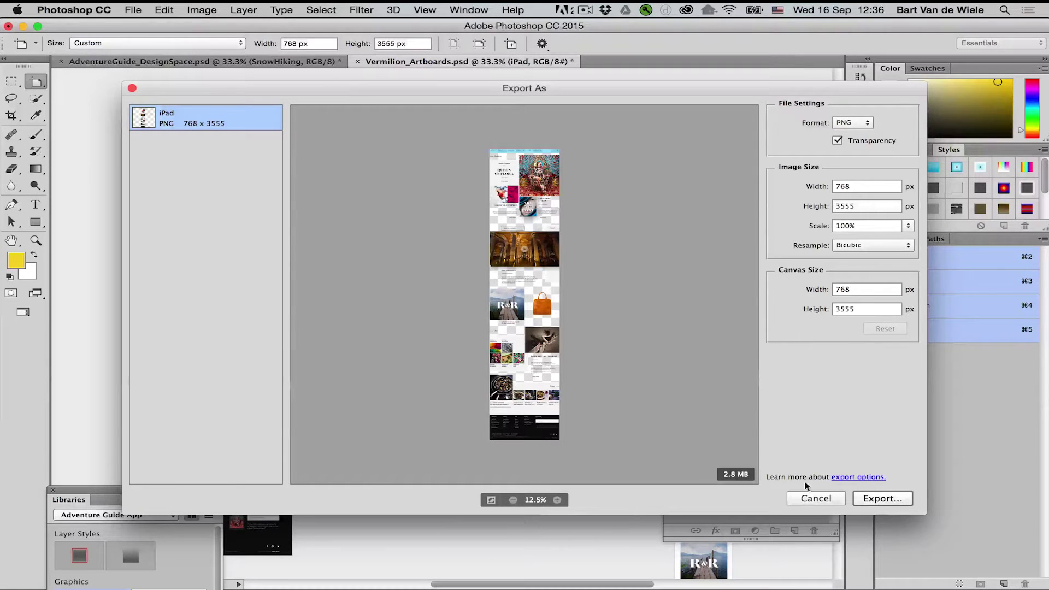
pyautogui.click(810, 498)
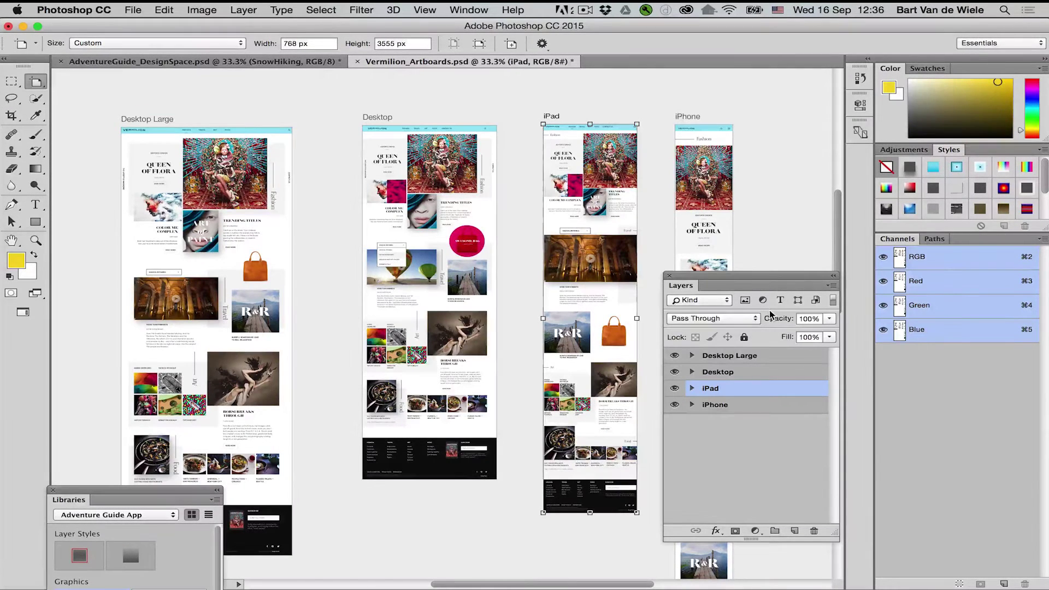
pyautogui.keyDown('shift'); pyautogui.click(715, 404); pyautogui.keyUp('shift')
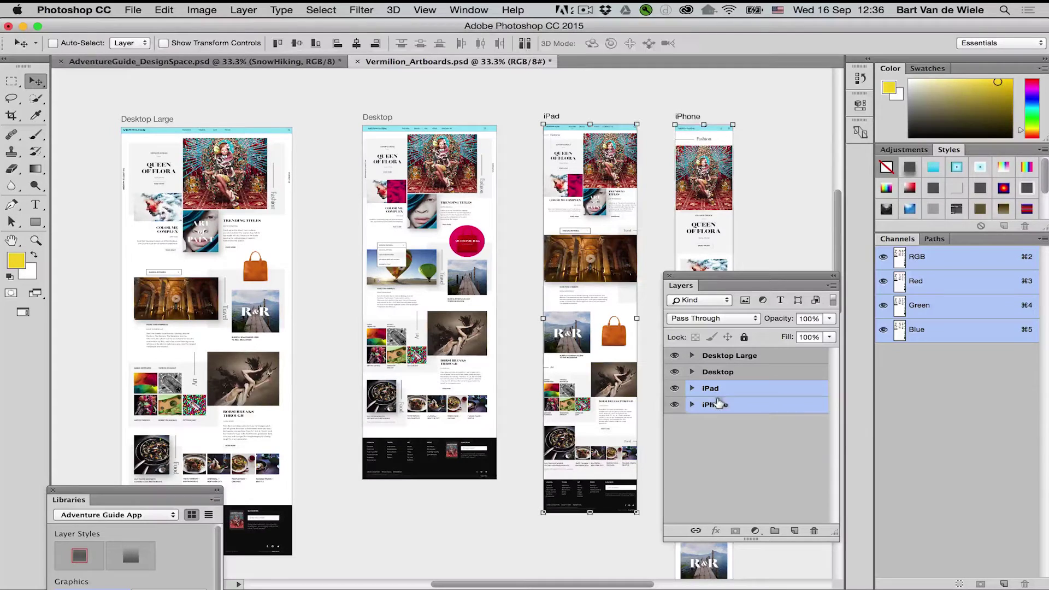
pyautogui.rightClick(741, 390)
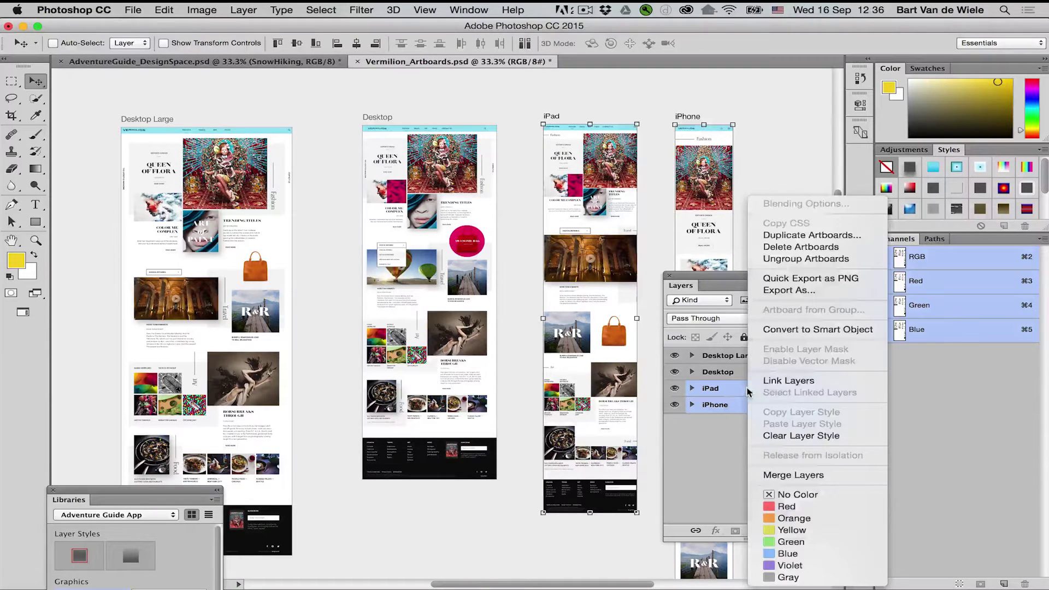
pyautogui.click(816, 283)
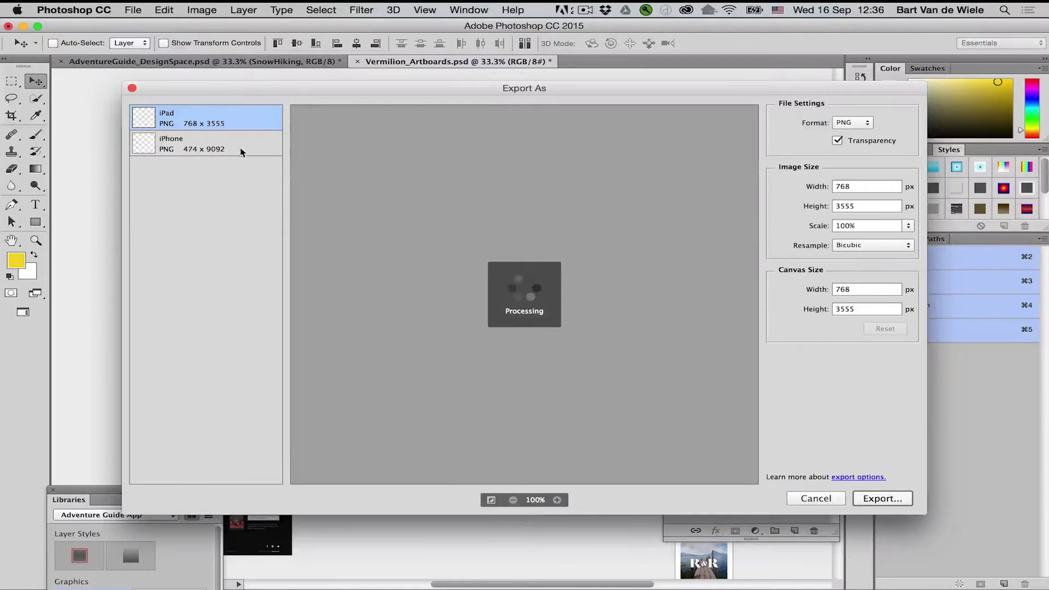
pyautogui.click(234, 137)
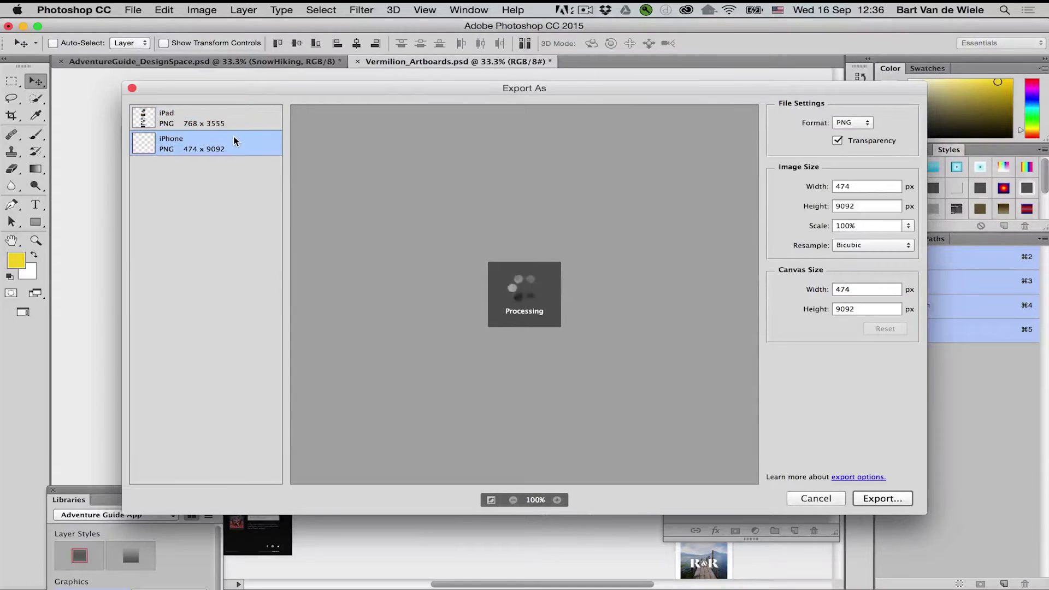
pyautogui.click(230, 124)
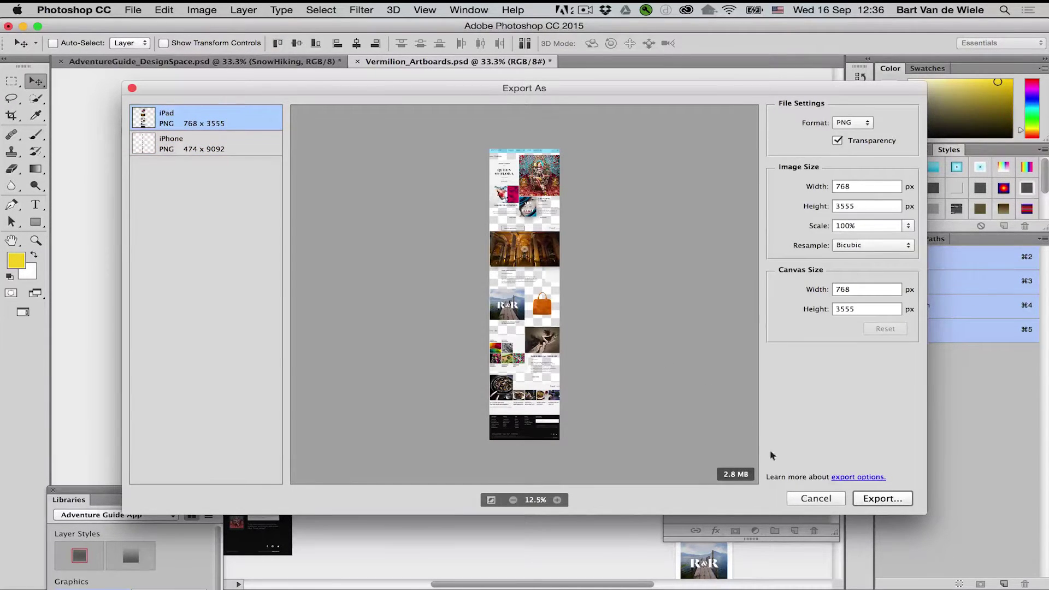
pyautogui.click(804, 499)
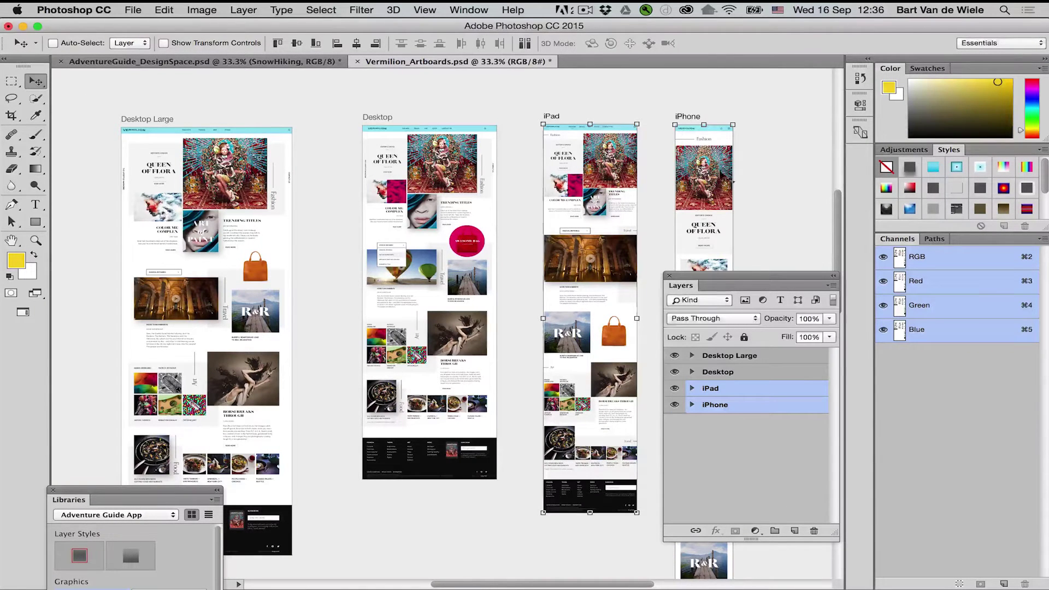
pyautogui.moveTo(711, 277); pyautogui.dragTo(479, 92)
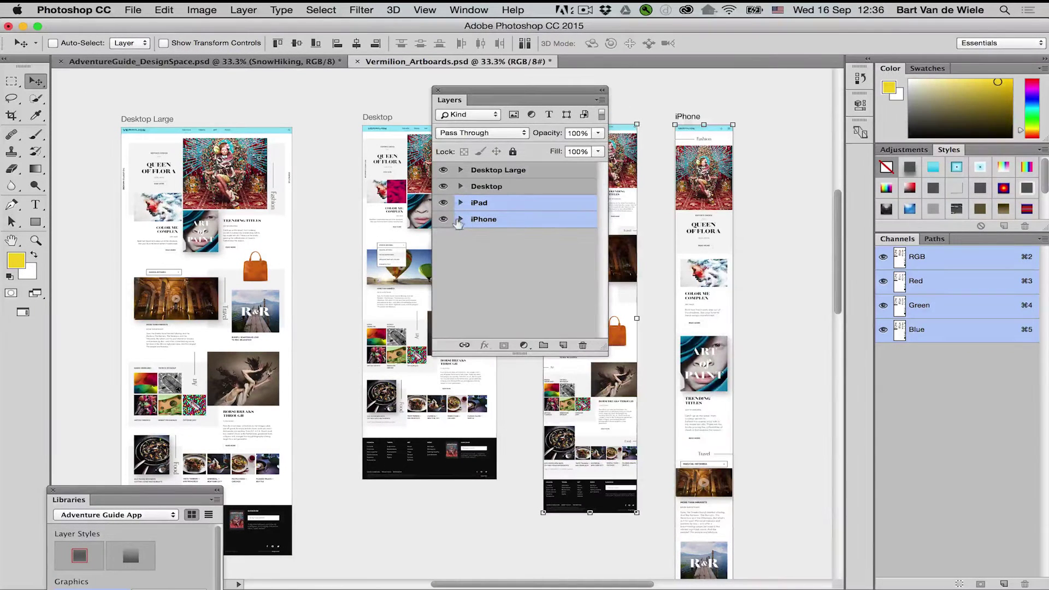
# Step: Expand the iPhone artboard's layers and its Fashion group, checking the Fashion text's visibility
pyautogui.click(484, 248)
pyautogui.click(460, 220)
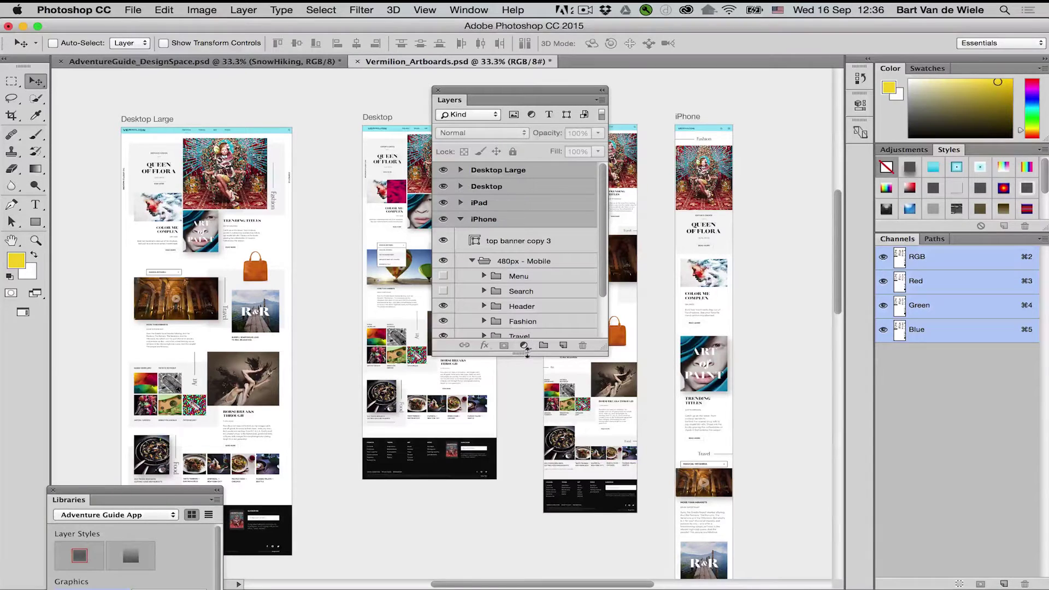
pyautogui.moveTo(520, 353); pyautogui.dragTo(520, 567)
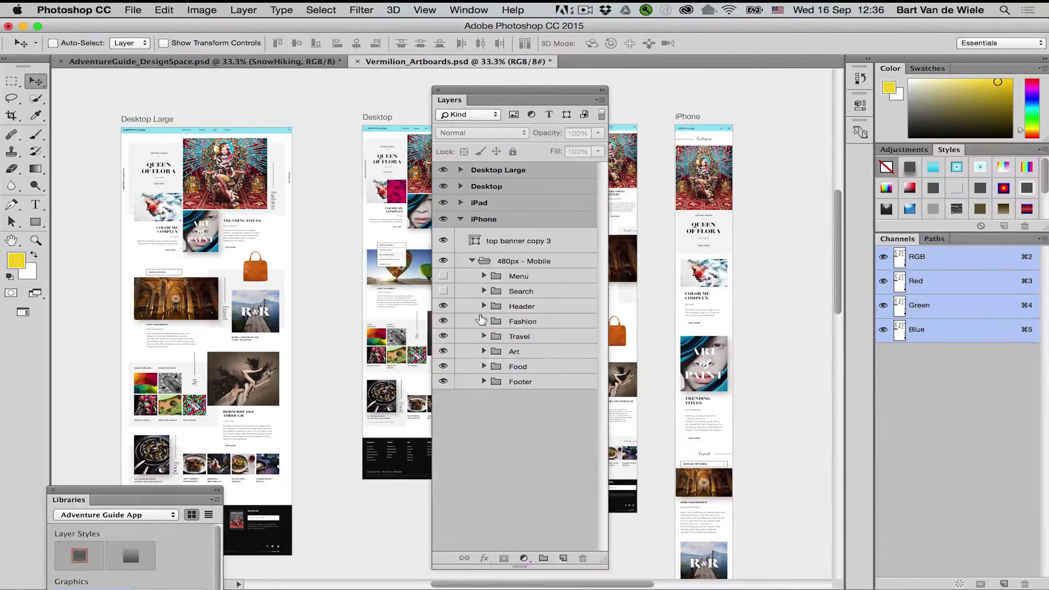
pyautogui.click(484, 321)
pyautogui.click(442, 341)
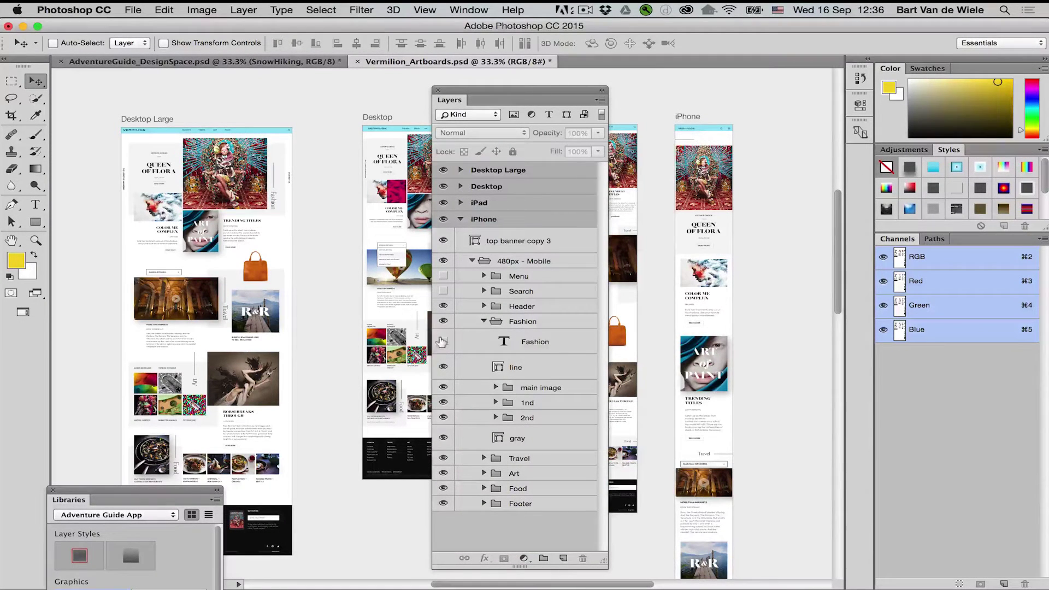
pyautogui.click(442, 341)
# Step: Select the Travel and Fashion text layers and bring up Export As for them
pyautogui.click(479, 459)
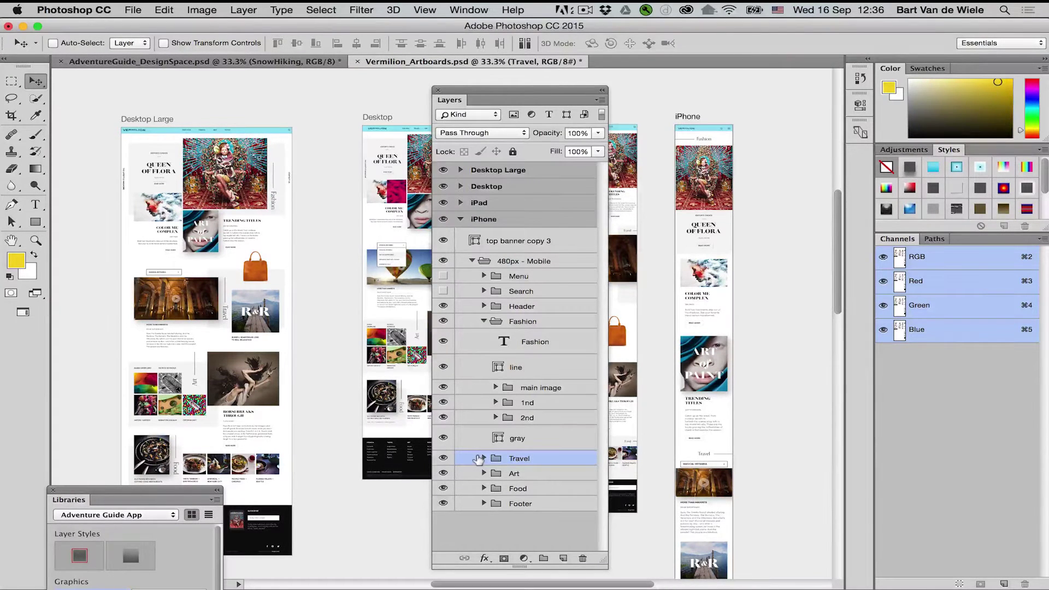
pyautogui.click(483, 458)
pyautogui.scroll(-1, 483, 458)
pyautogui.click(533, 469)
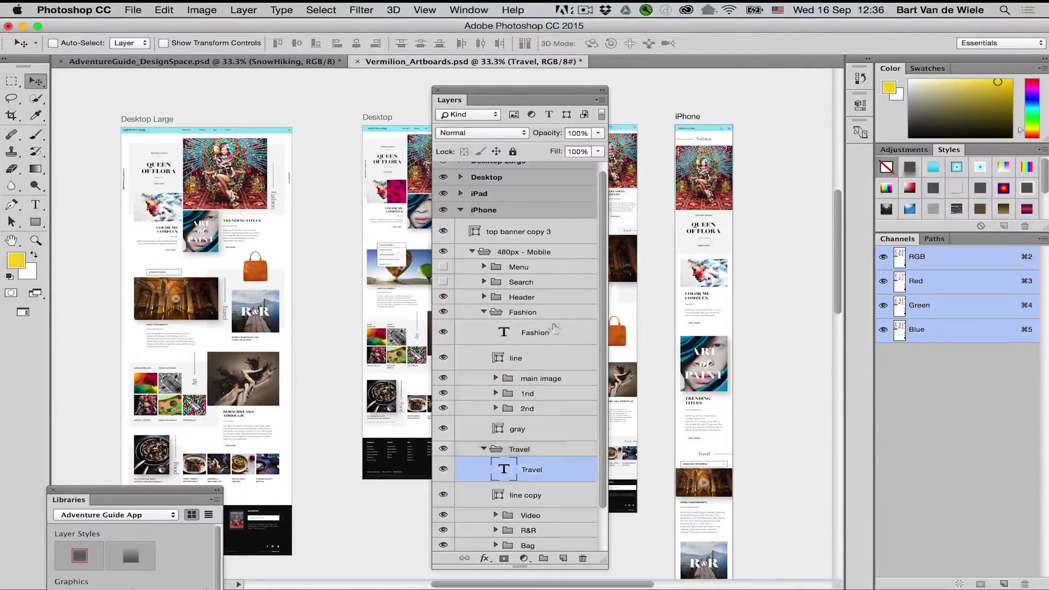
pyautogui.keyDown('super'); pyautogui.click(533, 331); pyautogui.keyUp('super')
pyautogui.rightClick(574, 331)
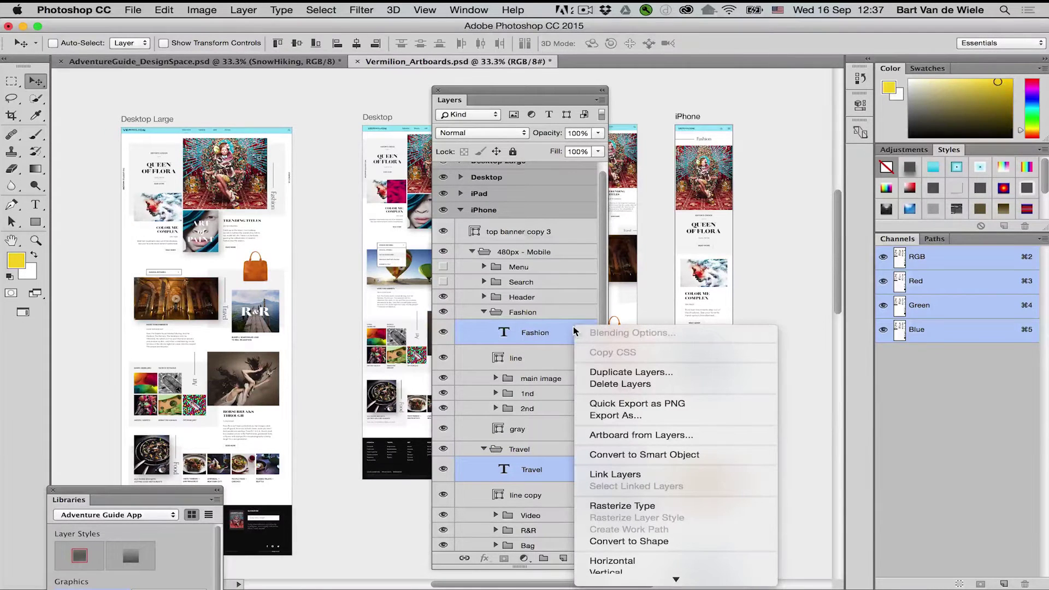
pyautogui.click(624, 416)
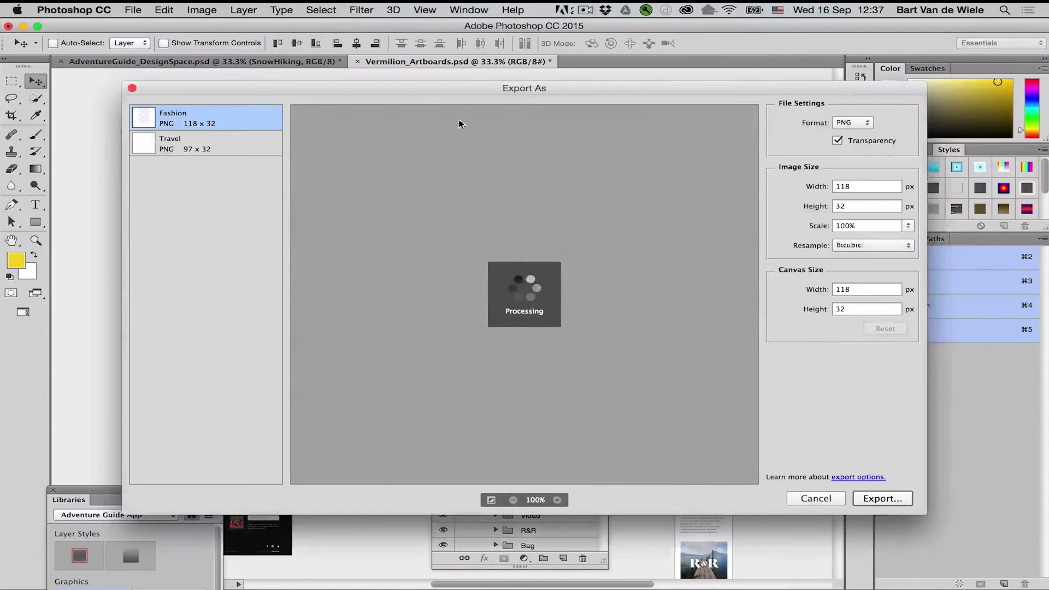
# Step: Change the Fashion and Travel layer exports from PNG to JPG format
pyautogui.click(218, 134)
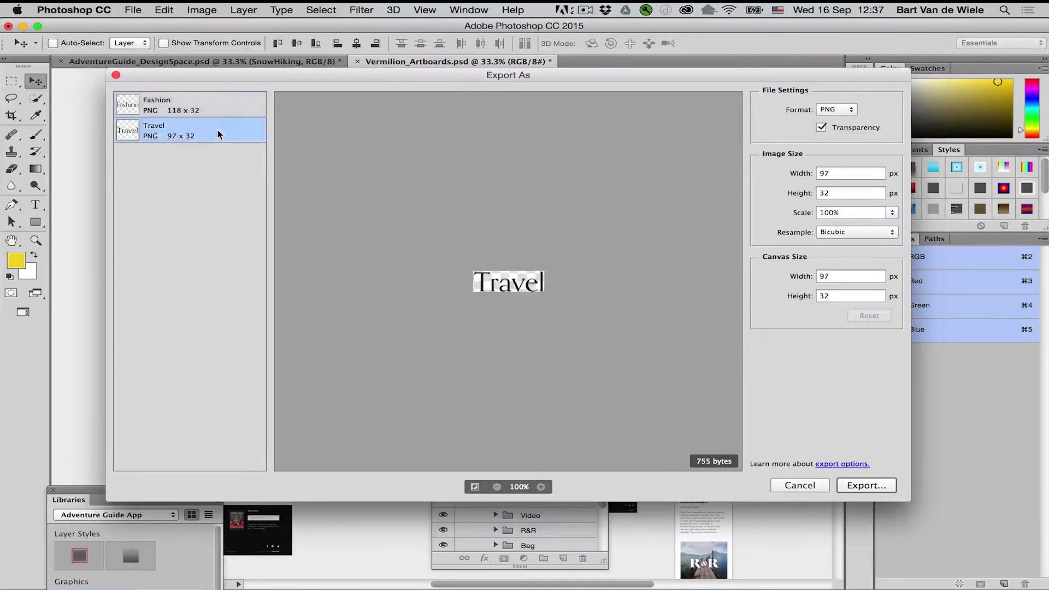
pyautogui.click(200, 106)
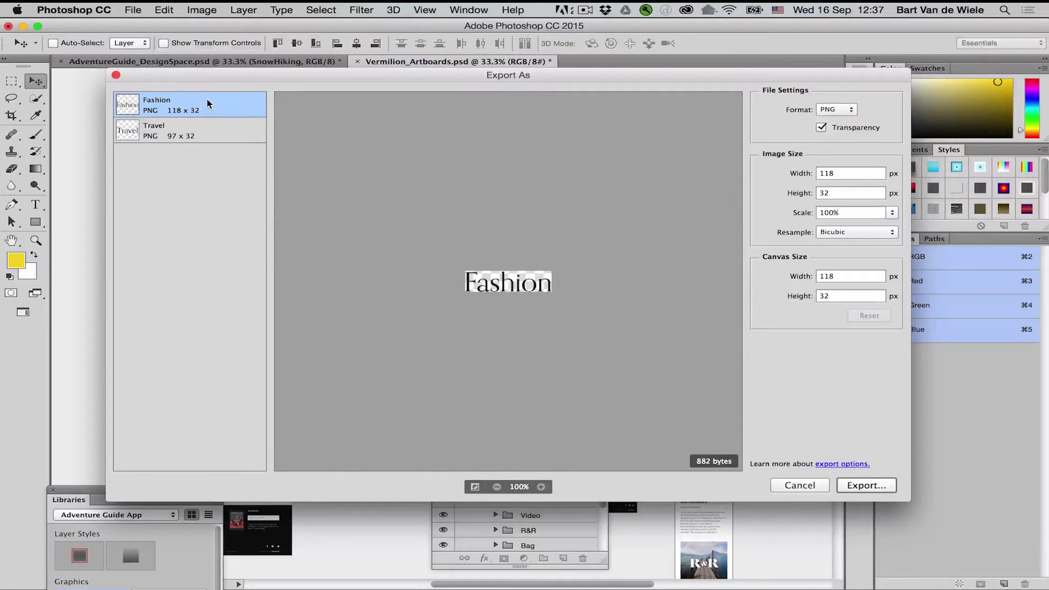
pyautogui.click(829, 110)
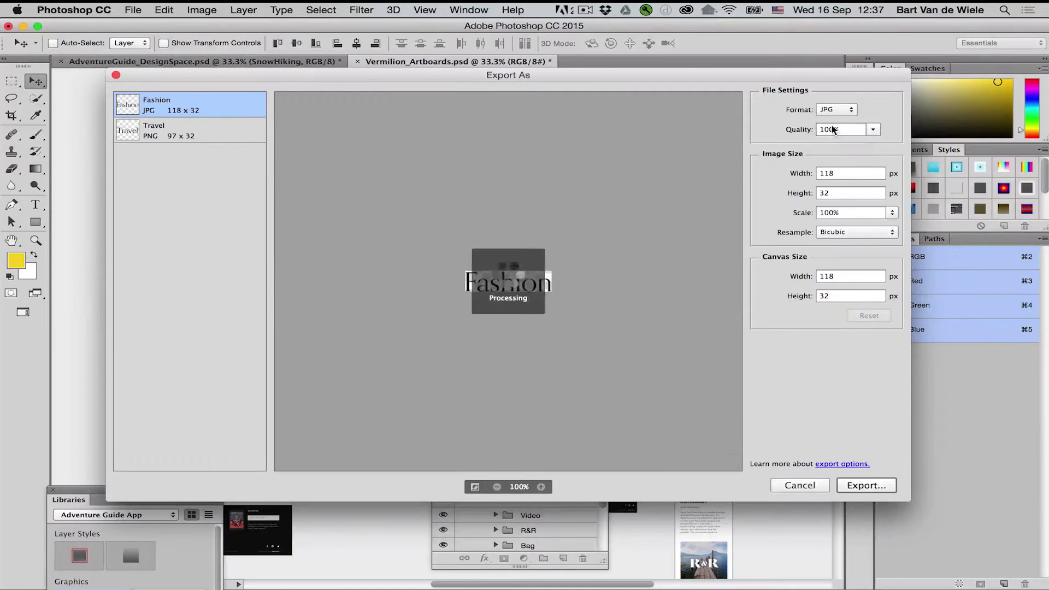
pyautogui.click(197, 132)
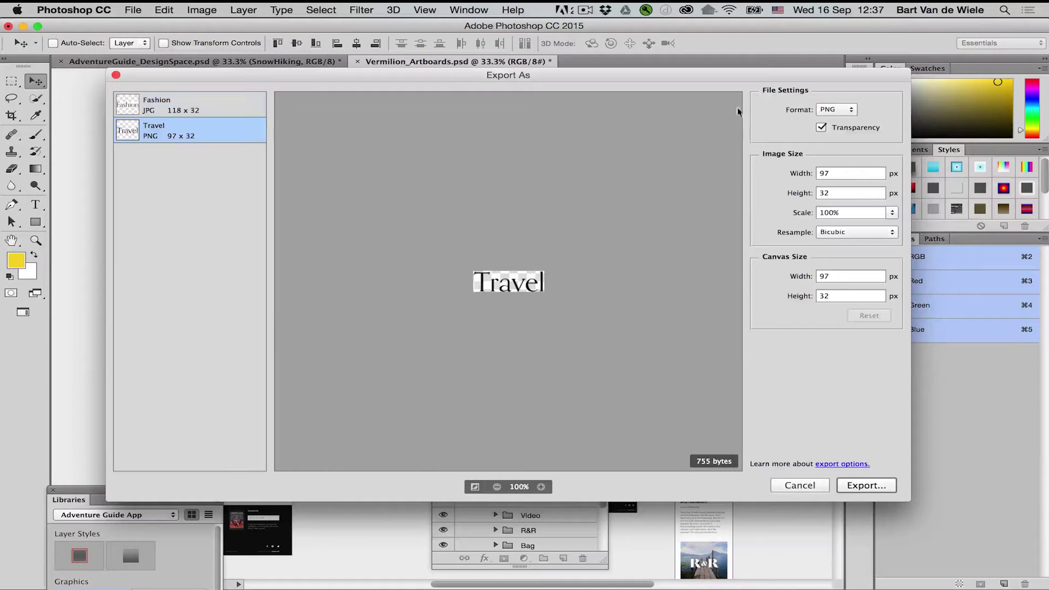
pyautogui.click(820, 110)
pyautogui.click(826, 127)
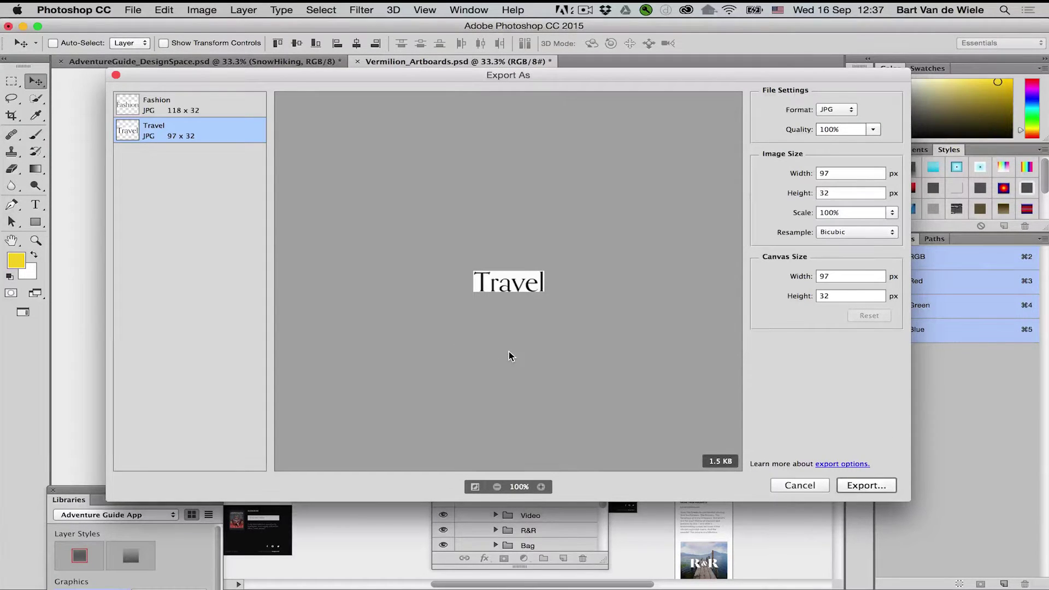
# Step: Close the export window and collapse the 480px - Mobile group
pyautogui.click(780, 486)
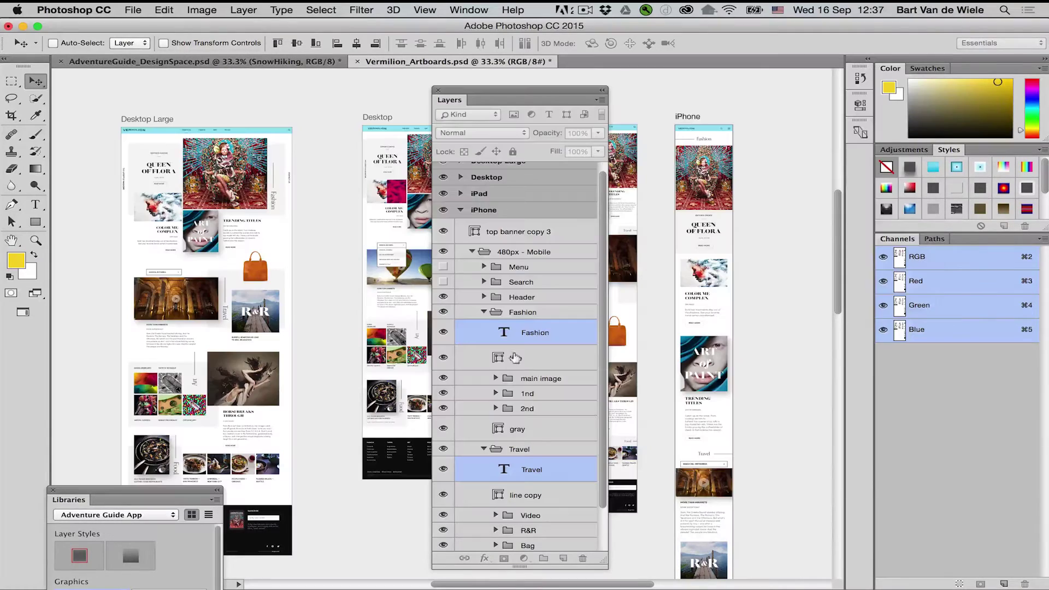
pyautogui.moveTo(492, 88); pyautogui.dragTo(736, 75)
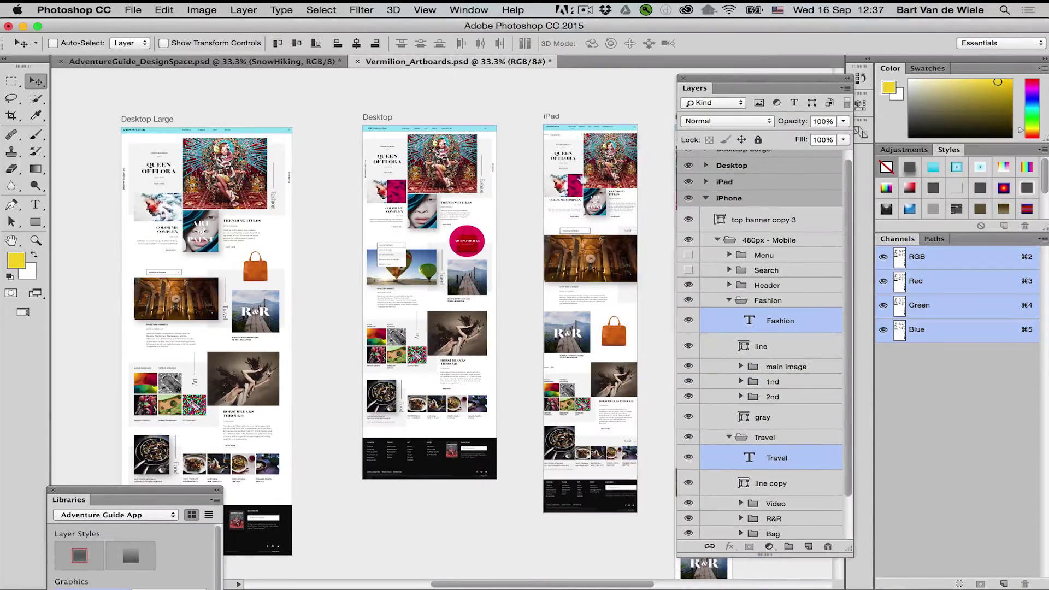
pyautogui.hscroll(5, 350, 328)
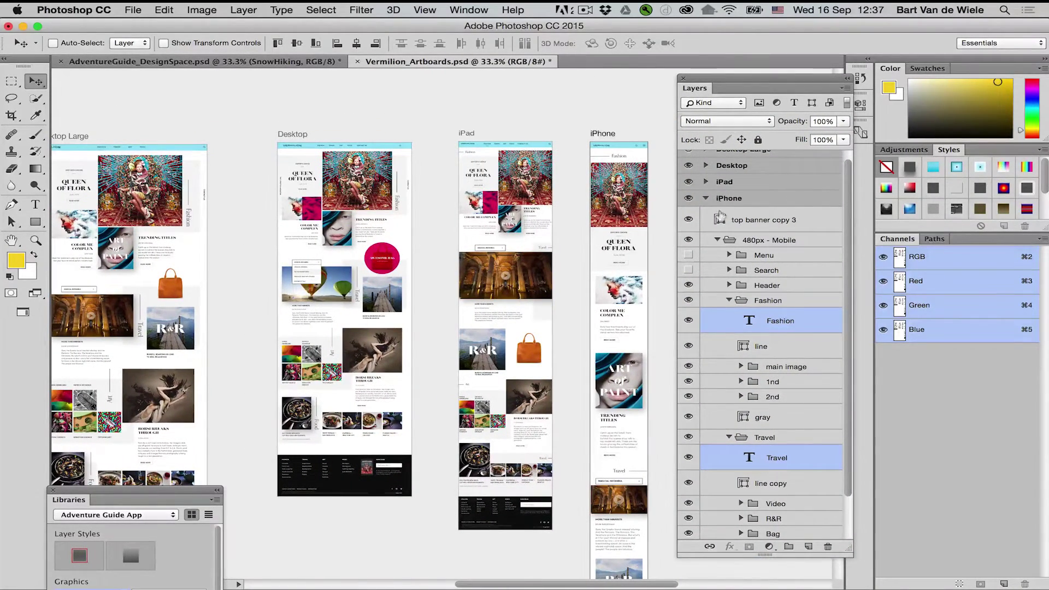
pyautogui.click(718, 240)
pyautogui.moveTo(417, 225); pyautogui.dragTo(420, 225)
pyautogui.hscroll(-3, 419, 225)
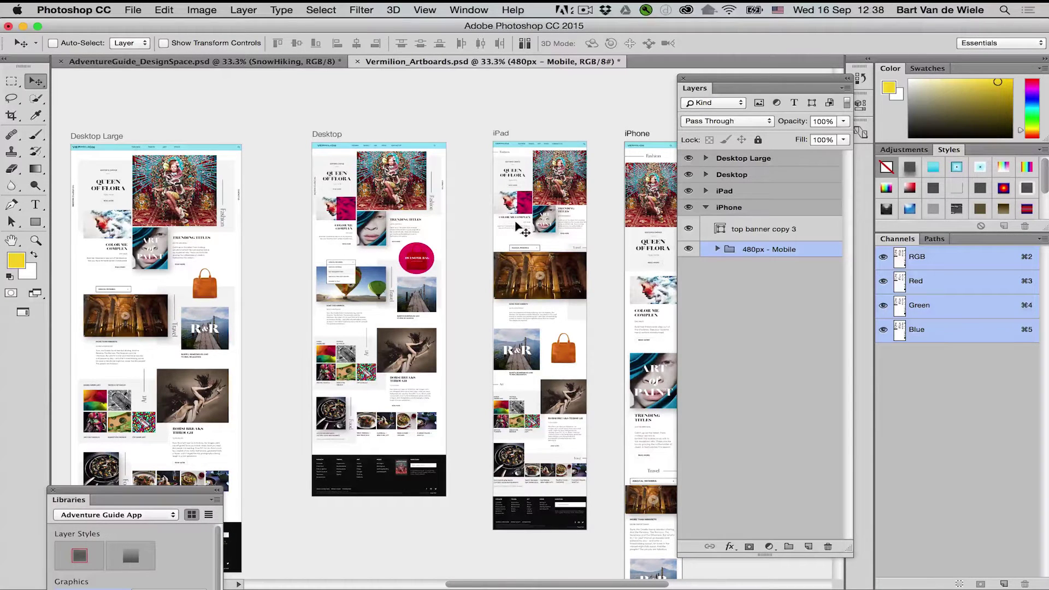
# Step: Show Device Preview as a floating panel mirroring the design on the 2048x1536 iPad
pyautogui.moveTo(721, 82); pyautogui.dragTo(701, 353)
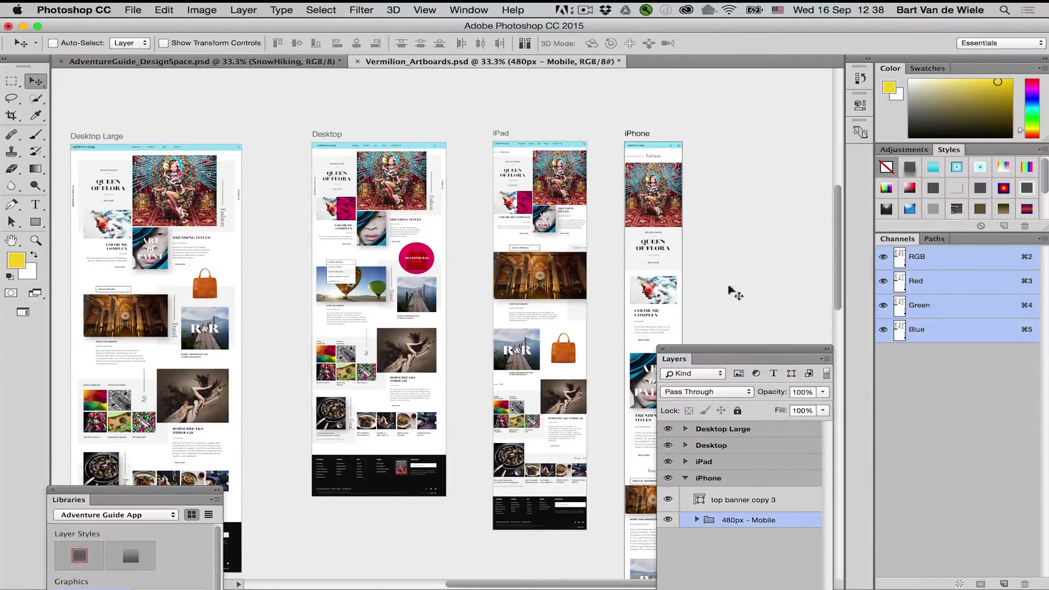
pyautogui.click(859, 133)
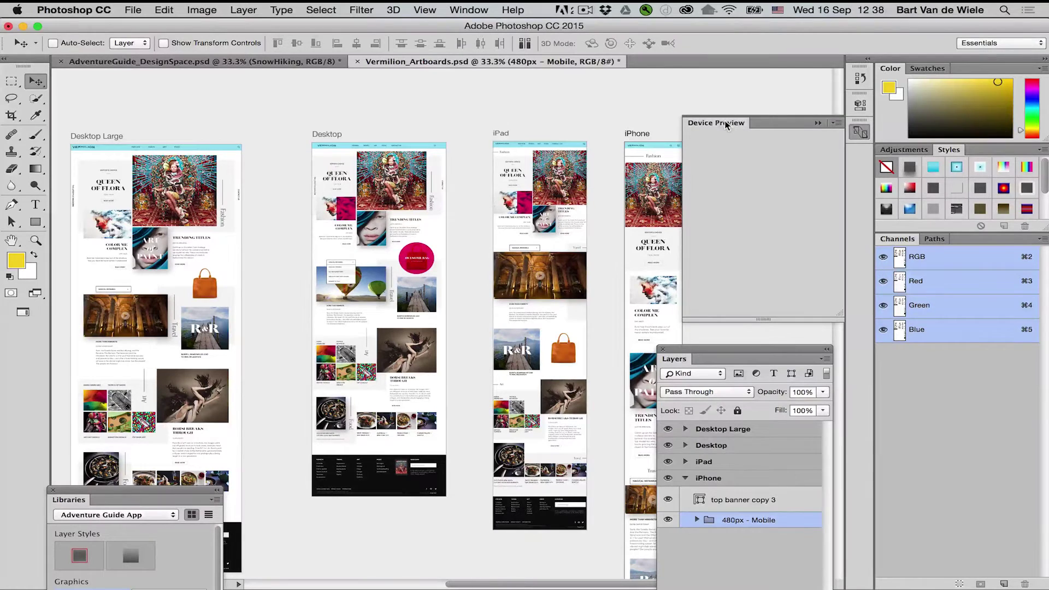
pyautogui.moveTo(724, 122); pyautogui.dragTo(161, 99)
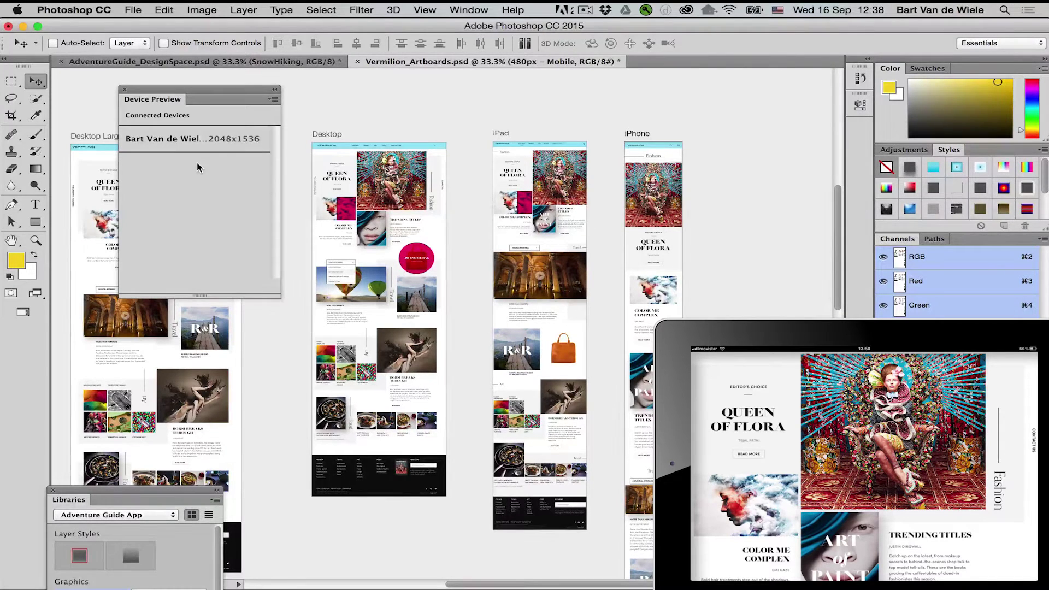
# Step: Move the Device Preview panel down and show the Layers panel again with F7
pyautogui.moveTo(155, 90); pyautogui.dragTo(223, 253)
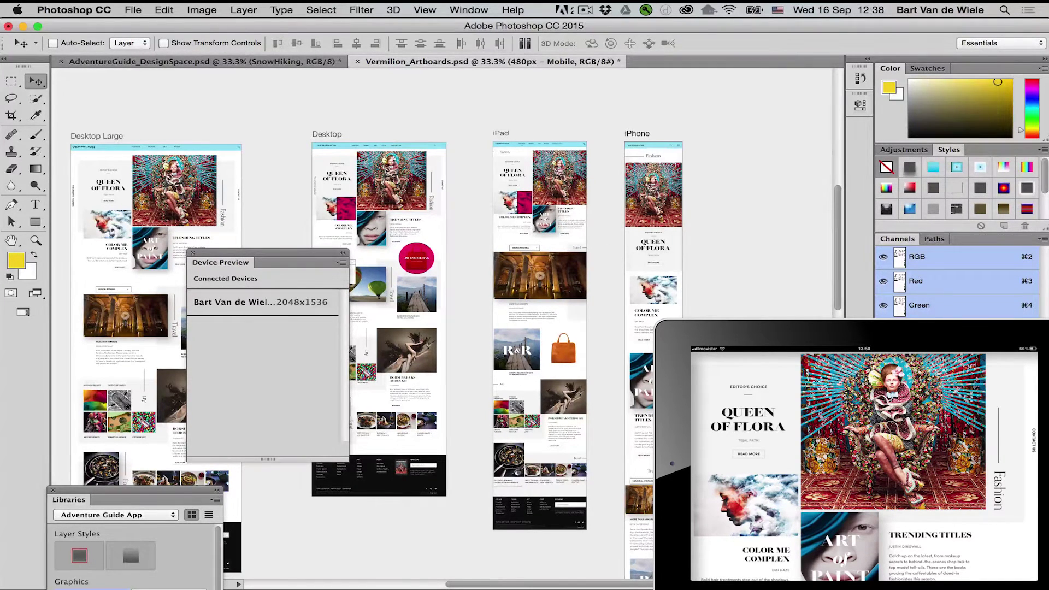
pyautogui.press('F7')
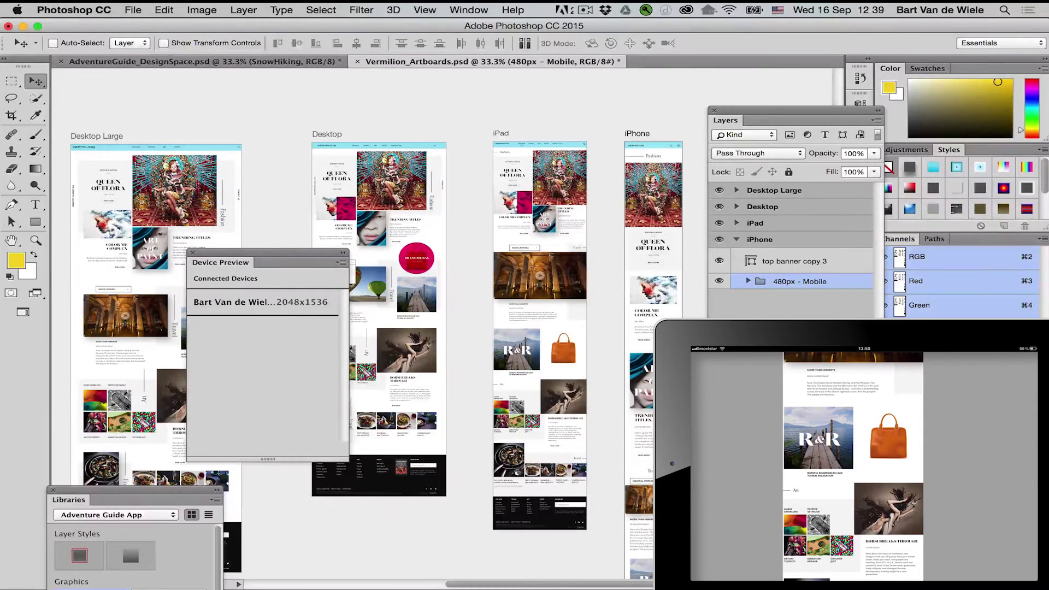
# Step: Select the handbag's torba copy layer on the iPad artboard
pyautogui.click(792, 224)
pyautogui.scroll(3, 579, 373)
pyautogui.scroll(3, 580, 366)
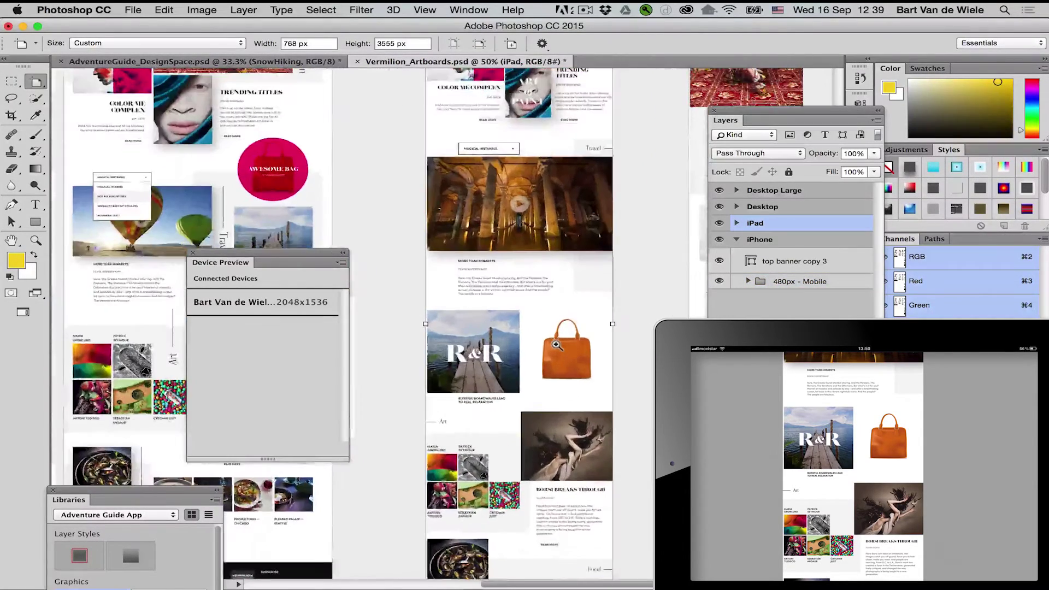
pyautogui.scroll(3, 578, 358)
pyautogui.scroll(3, 578, 350)
pyautogui.scroll(-2, 578, 348)
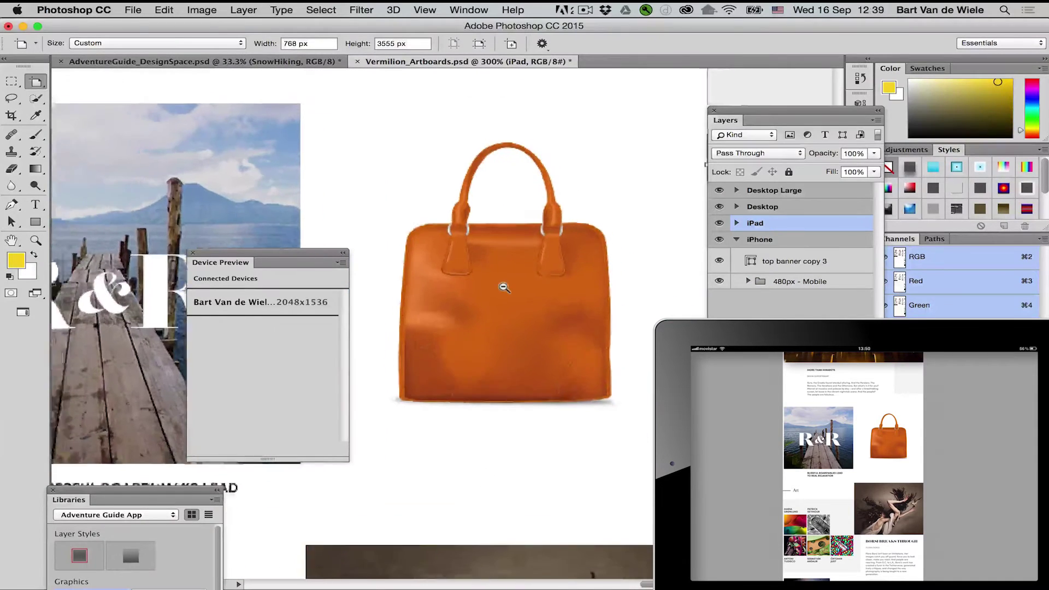
pyautogui.scroll(-2, 317, 263)
pyautogui.moveTo(304, 262); pyautogui.dragTo(283, 465)
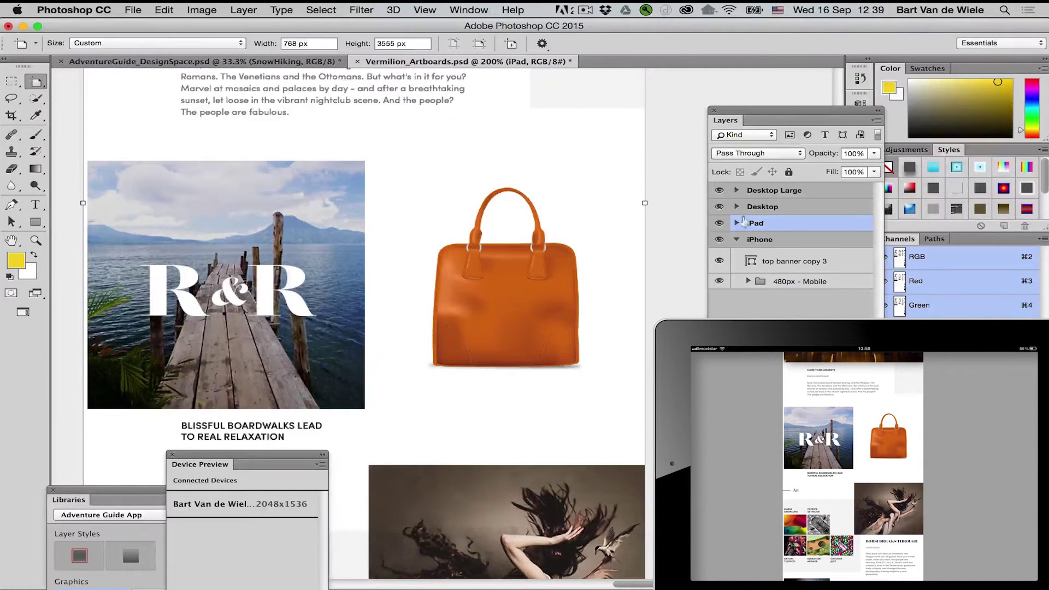
pyautogui.click(36, 82)
pyautogui.click(99, 78)
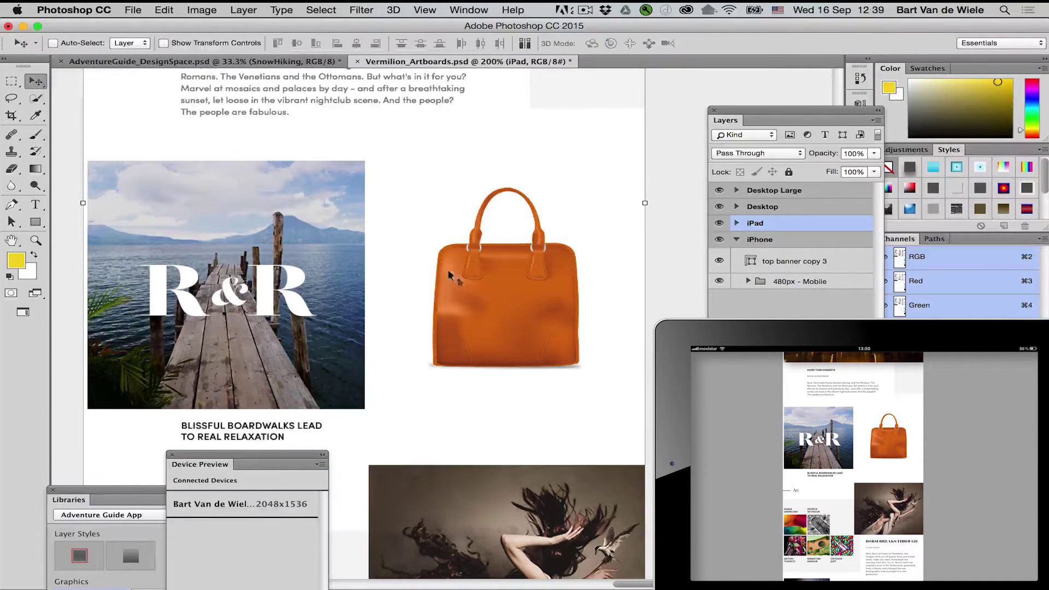
pyautogui.rightClick(475, 295)
pyautogui.click(524, 233)
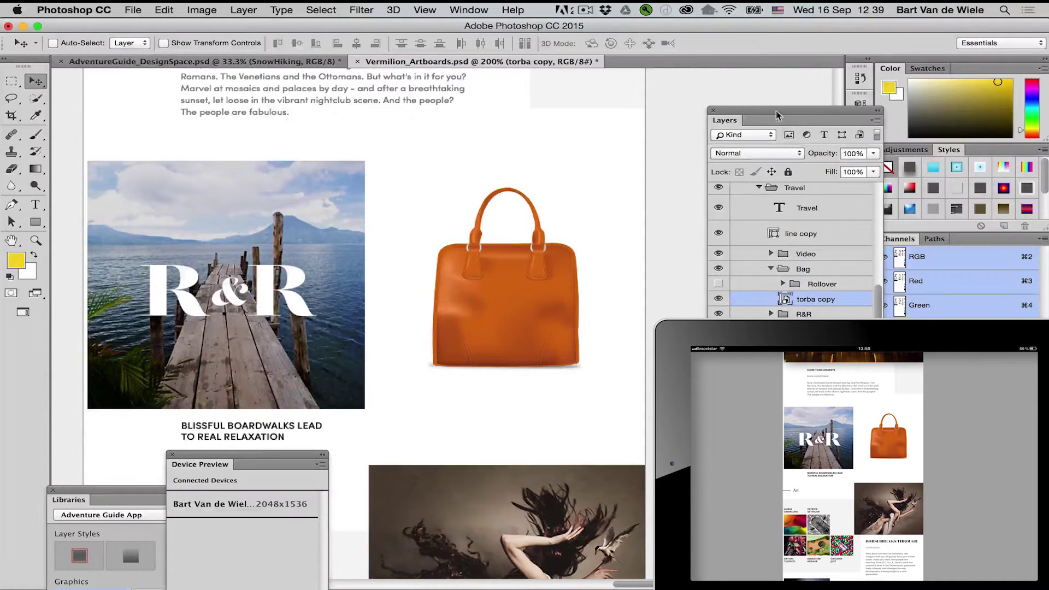
# Step: Add a Hue/Saturation adjustment with Hue -24, clipped to the torba copy layer
pyautogui.moveTo(777, 112); pyautogui.dragTo(751, 25)
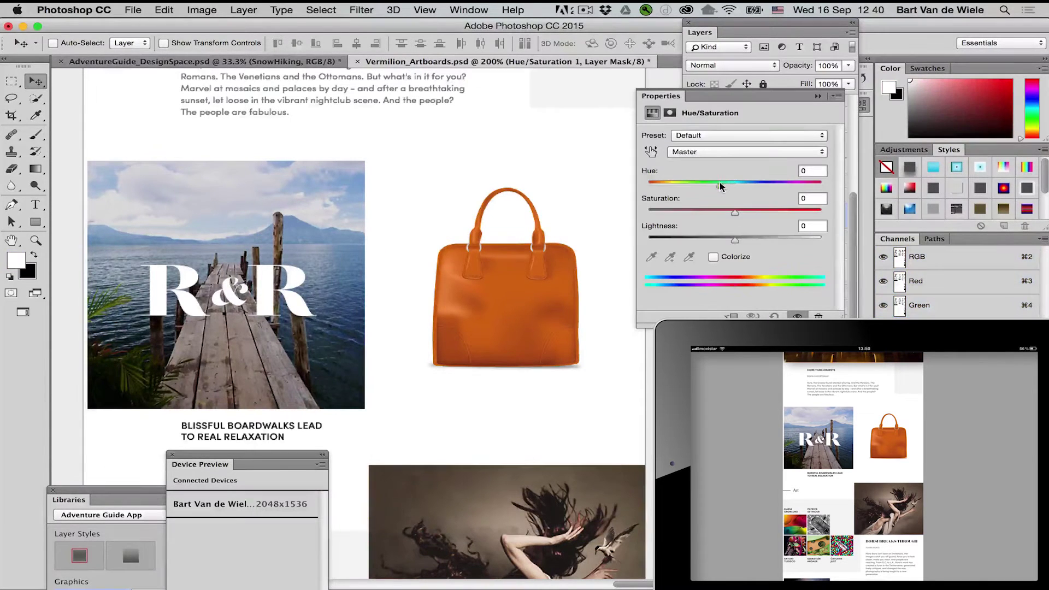
pyautogui.moveTo(735, 185); pyautogui.dragTo(714, 185)
pyautogui.click(651, 96)
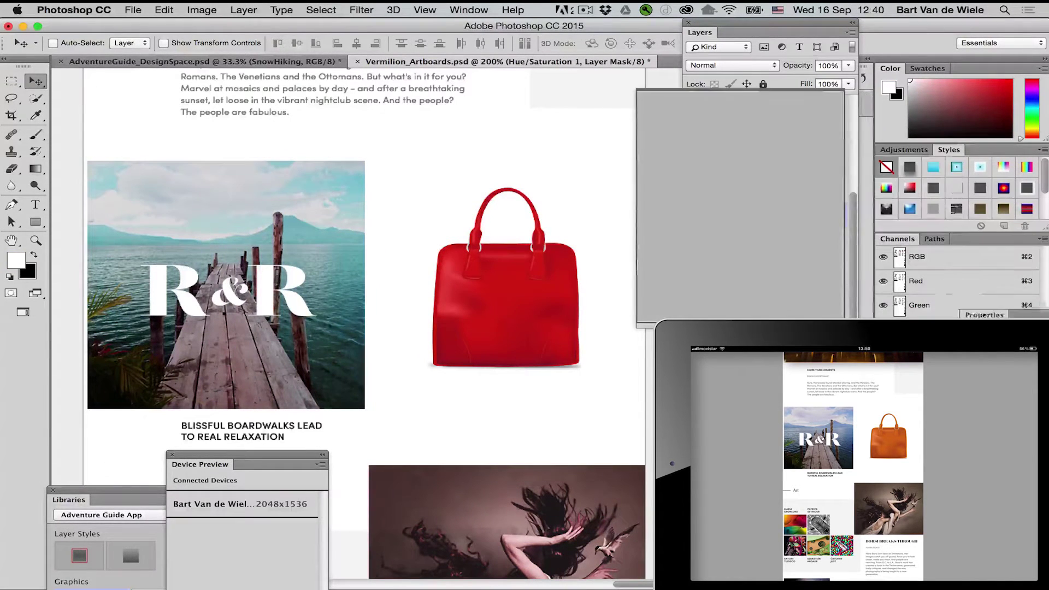
pyautogui.keyDown('alt'); pyautogui.click(822, 226); pyautogui.keyUp('alt')
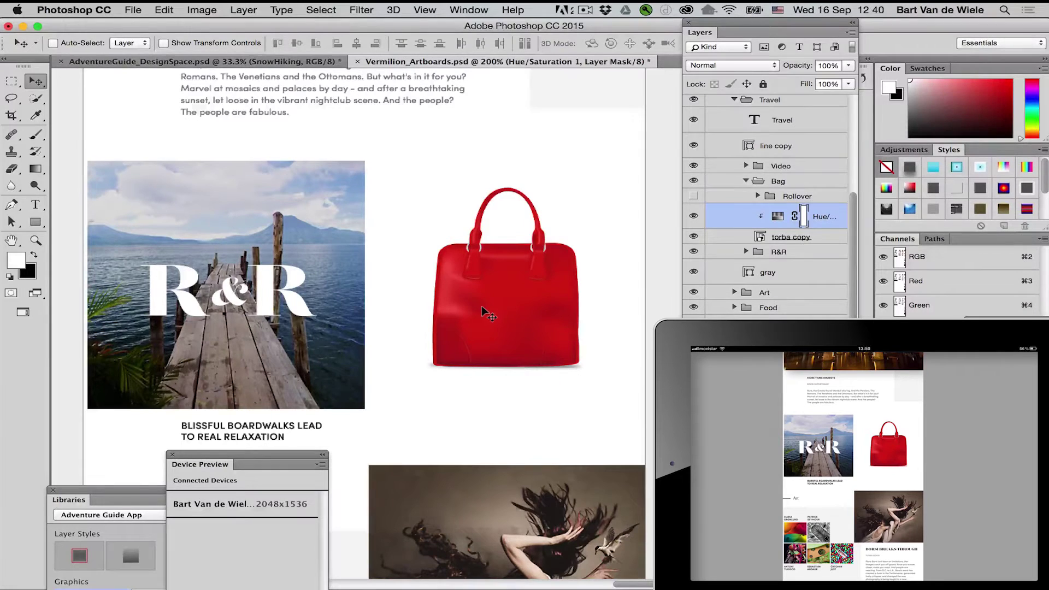
# Step: Close the Device Preview panel and turn on Auto-Select for the Move tool
pyautogui.moveTo(285, 458); pyautogui.dragTo(520, 176)
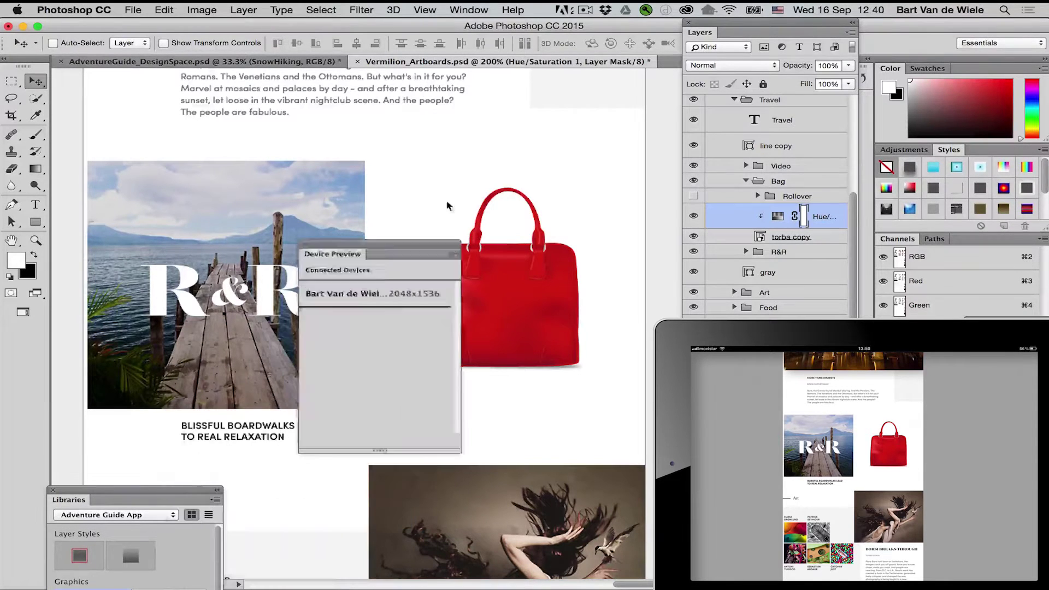
pyautogui.click(408, 173)
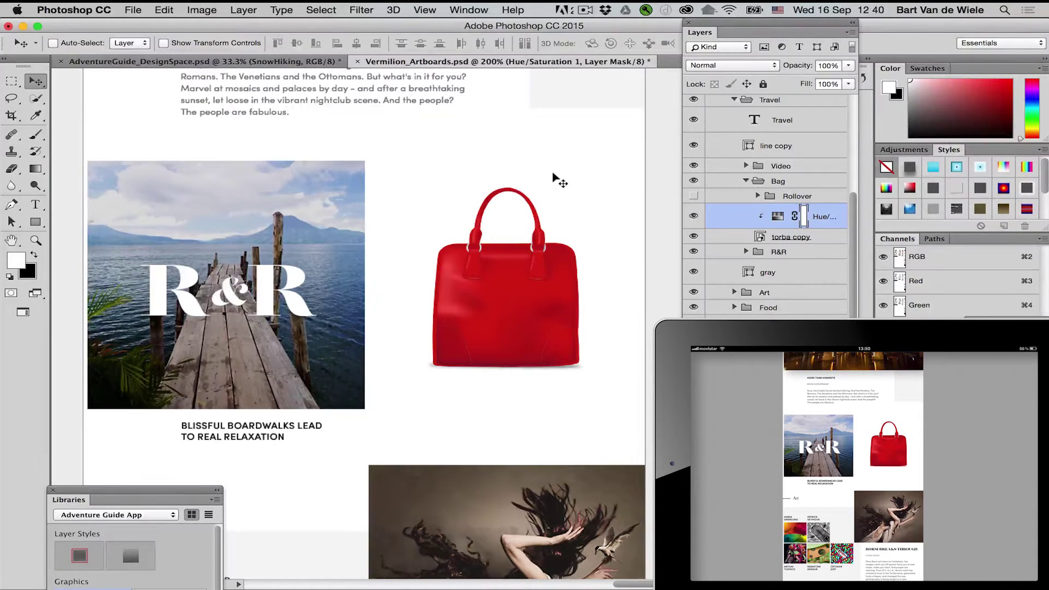
pyautogui.keyDown('alt'); pyautogui.keyDown('super'); pyautogui.click(512, 277); pyautogui.keyUp('super'); pyautogui.keyUp('alt')
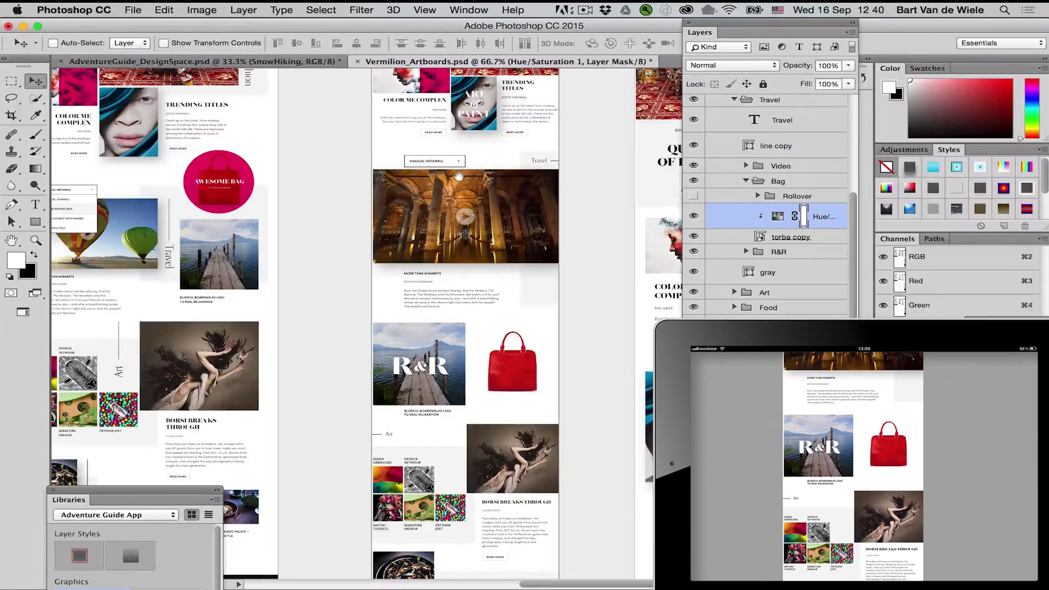
pyautogui.scroll(5, 519, 320)
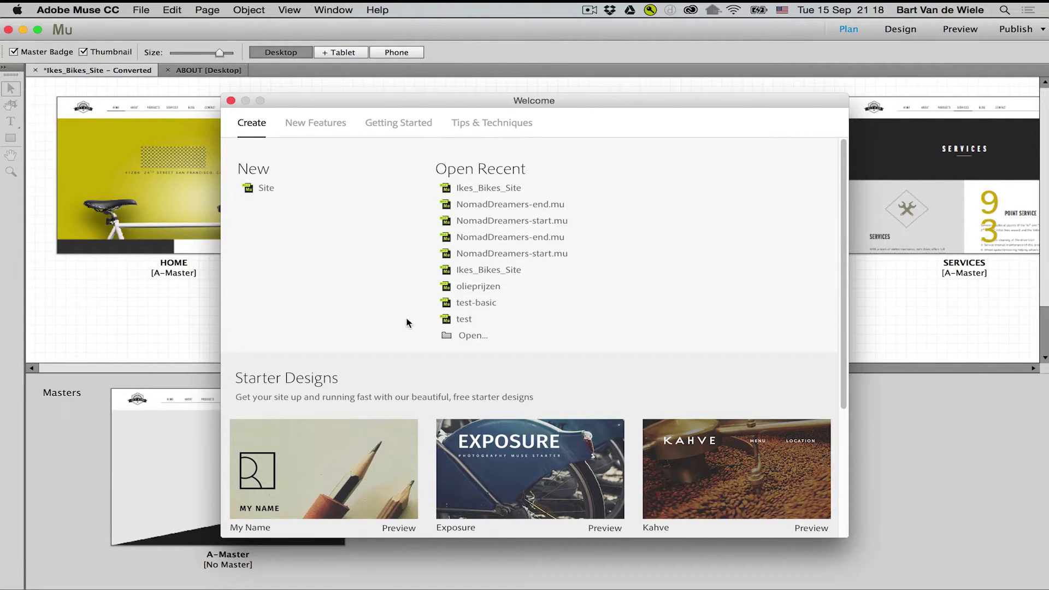
pyautogui.scroll(-5, 408, 324)
pyautogui.scroll(-1, 408, 324)
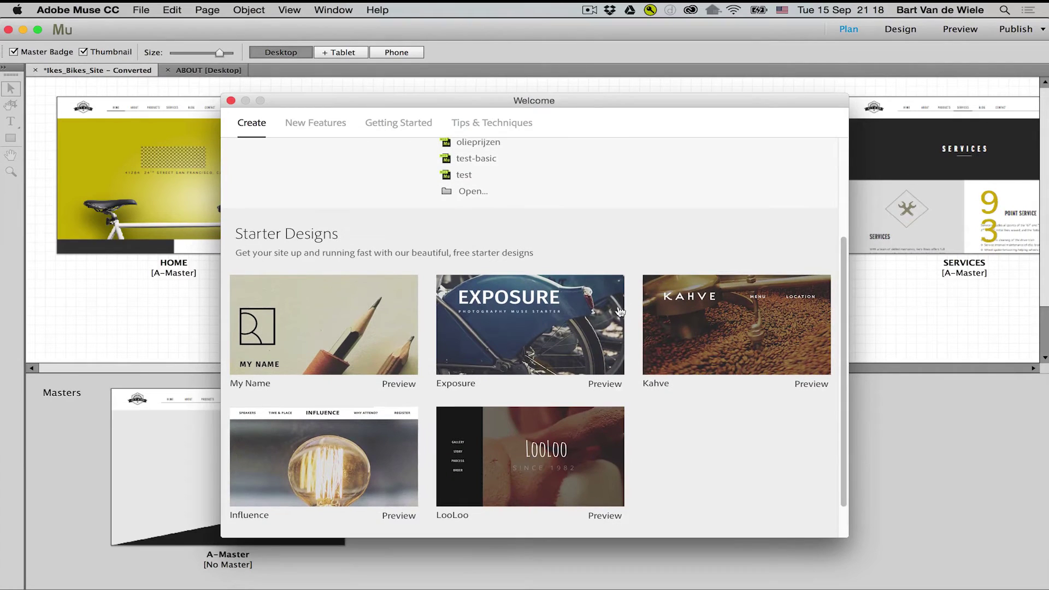
pyautogui.scroll(-1, 777, 472)
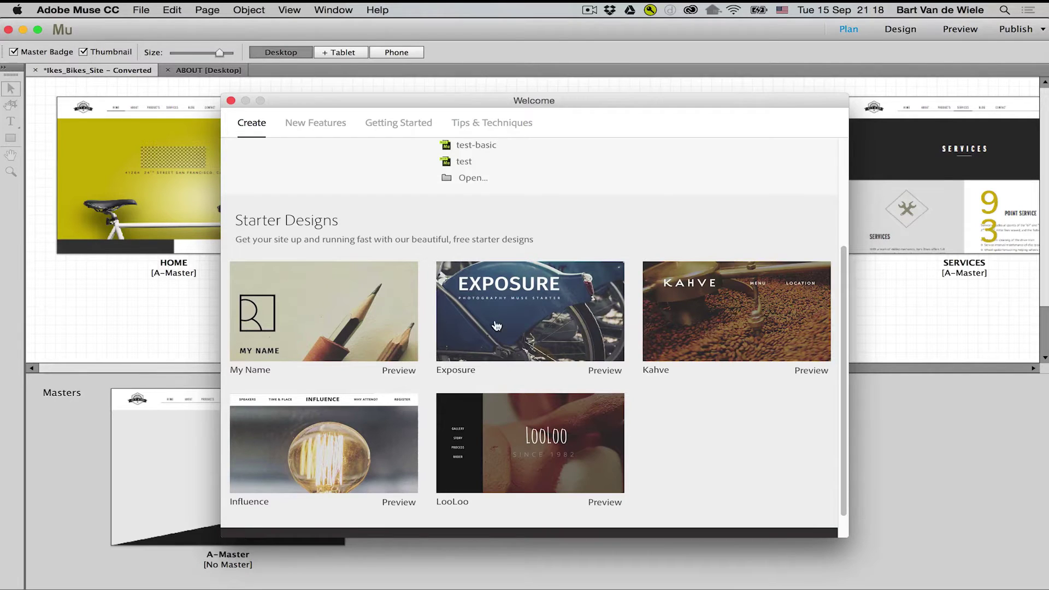
pyautogui.scroll(5, 498, 407)
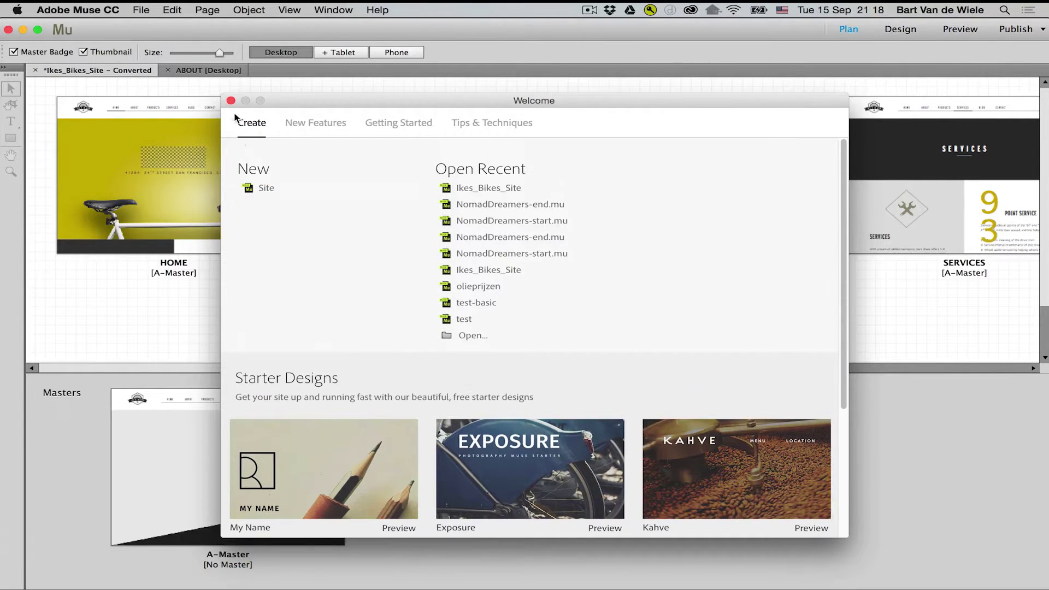
# Step: On the ABOUT page, select the ABOUT heading text
pyautogui.click(230, 100)
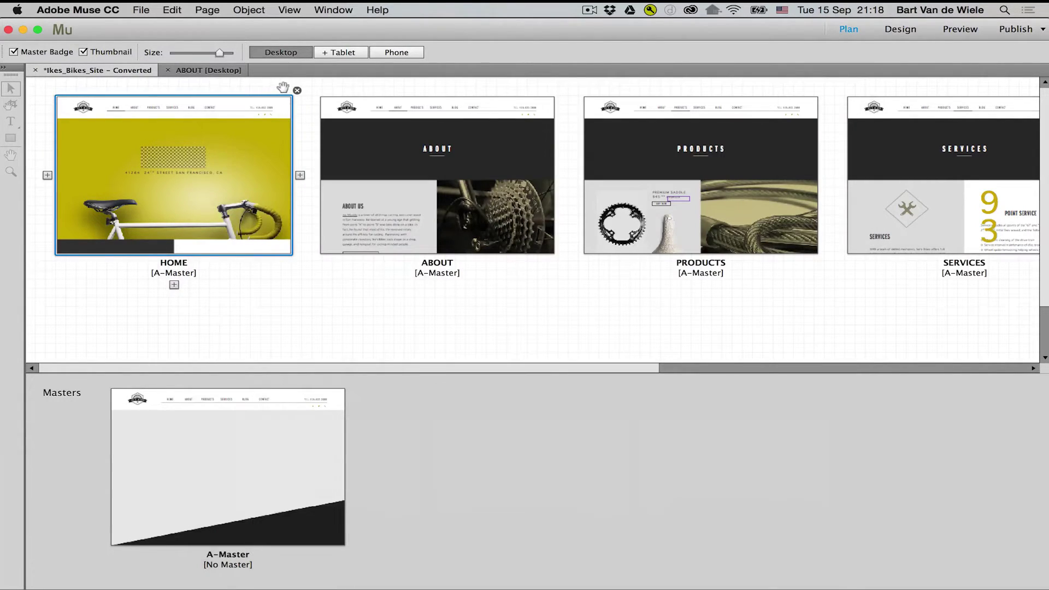
pyautogui.click(213, 70)
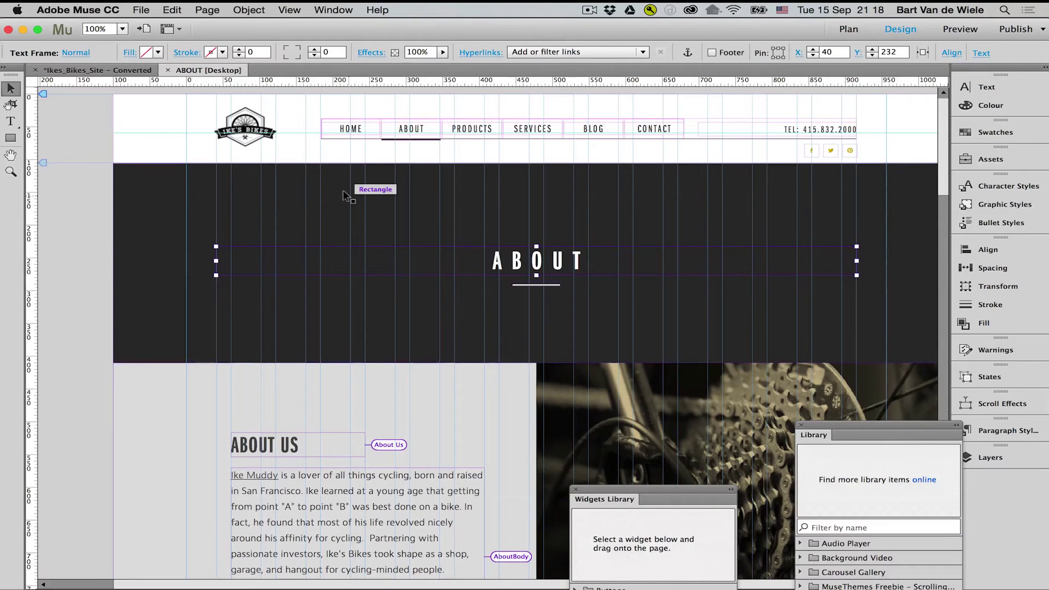
pyautogui.doubleClick(525, 253)
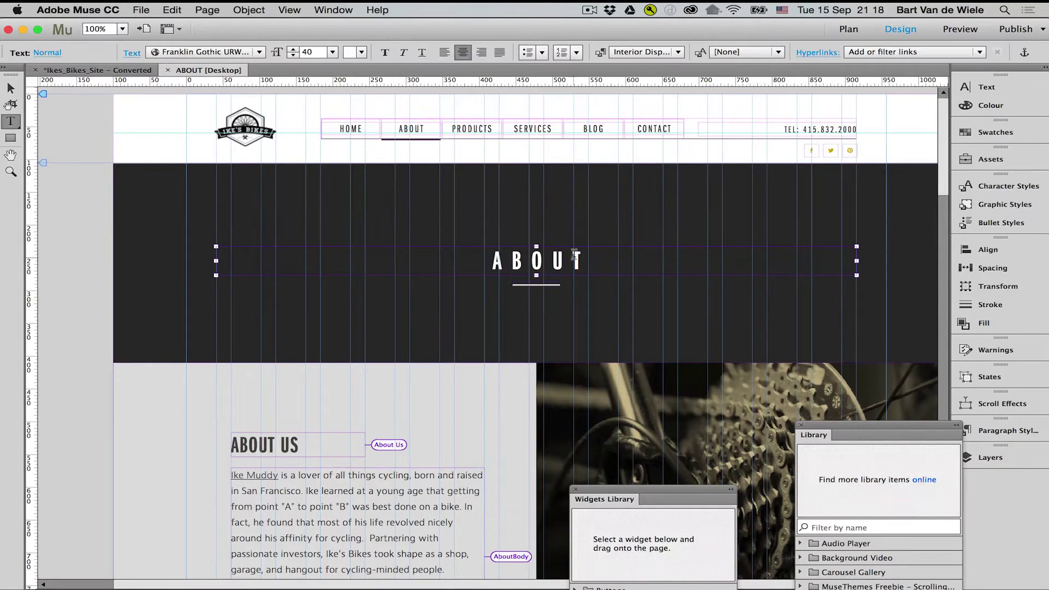
pyautogui.hotkey('shift', 'End')
pyautogui.moveTo(510, 255); pyautogui.dragTo(480, 255)
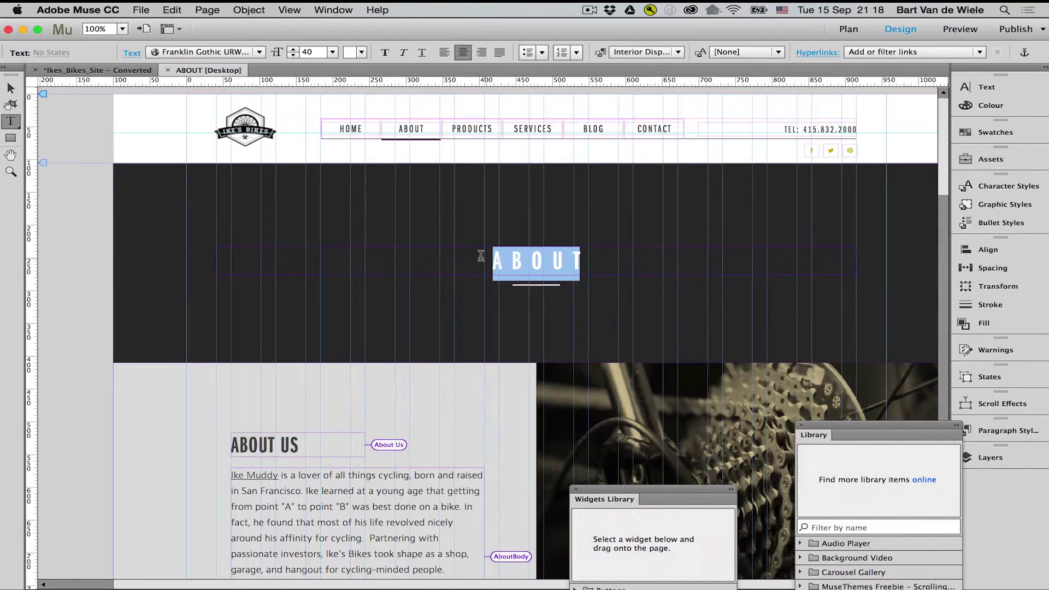
# Step: Browse the Typekit collection in the Add Web Fonts dialog
pyautogui.click(261, 52)
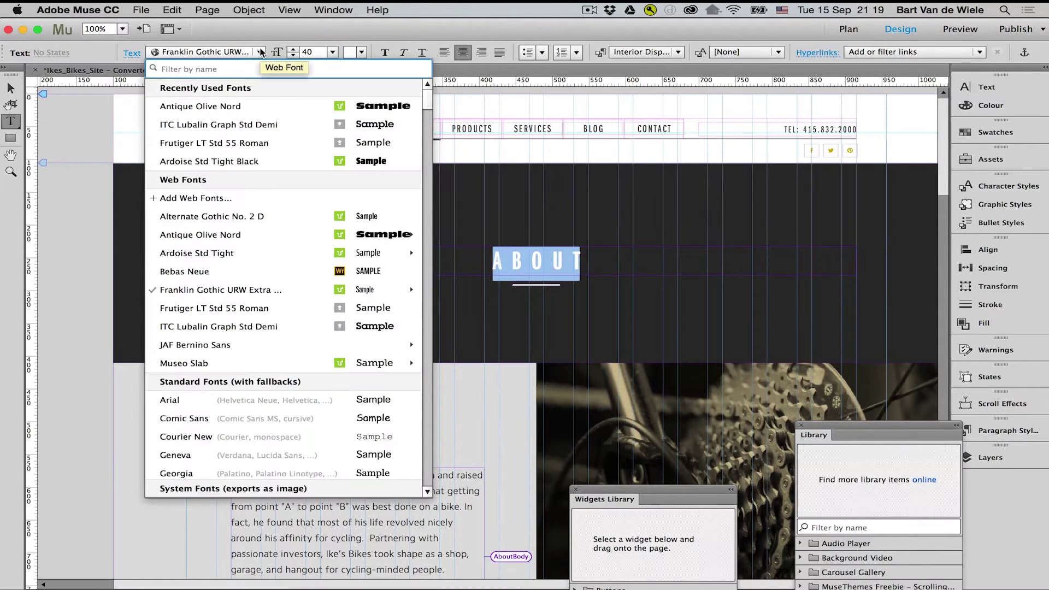
pyautogui.click(201, 198)
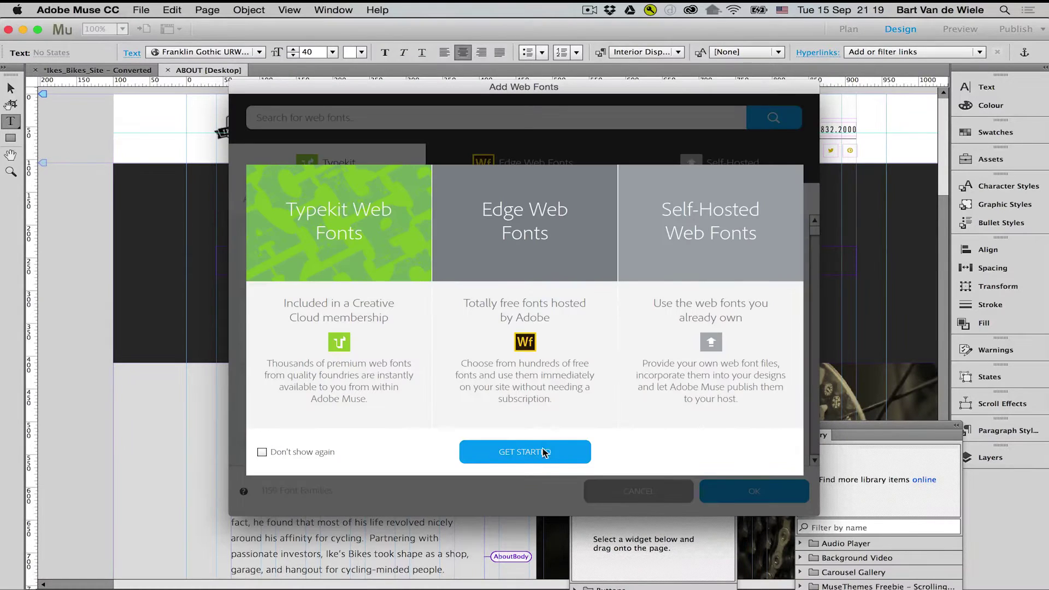
pyautogui.click(544, 451)
pyautogui.click(523, 171)
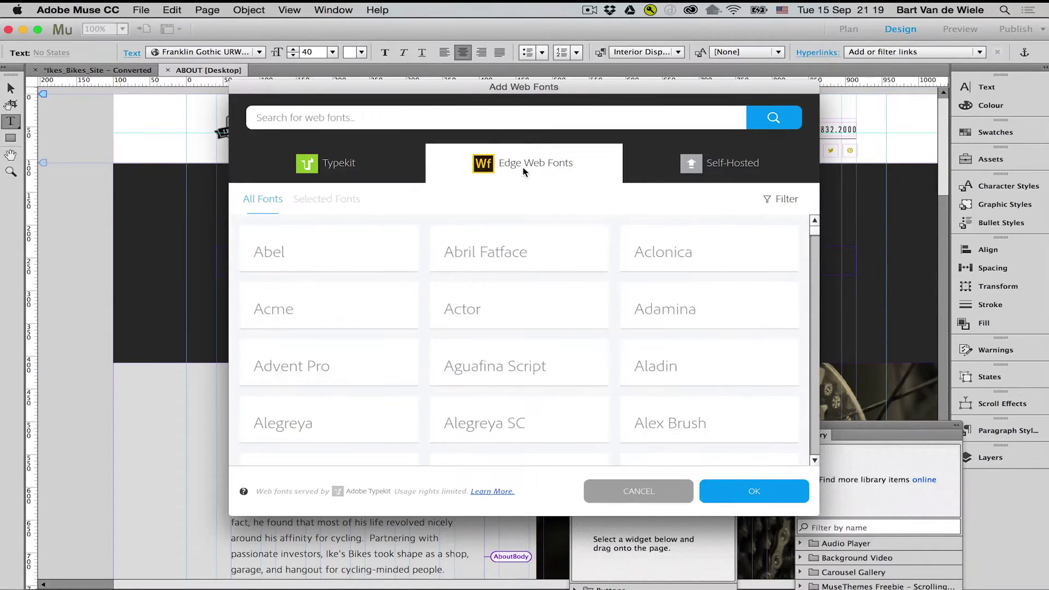
pyautogui.click(343, 166)
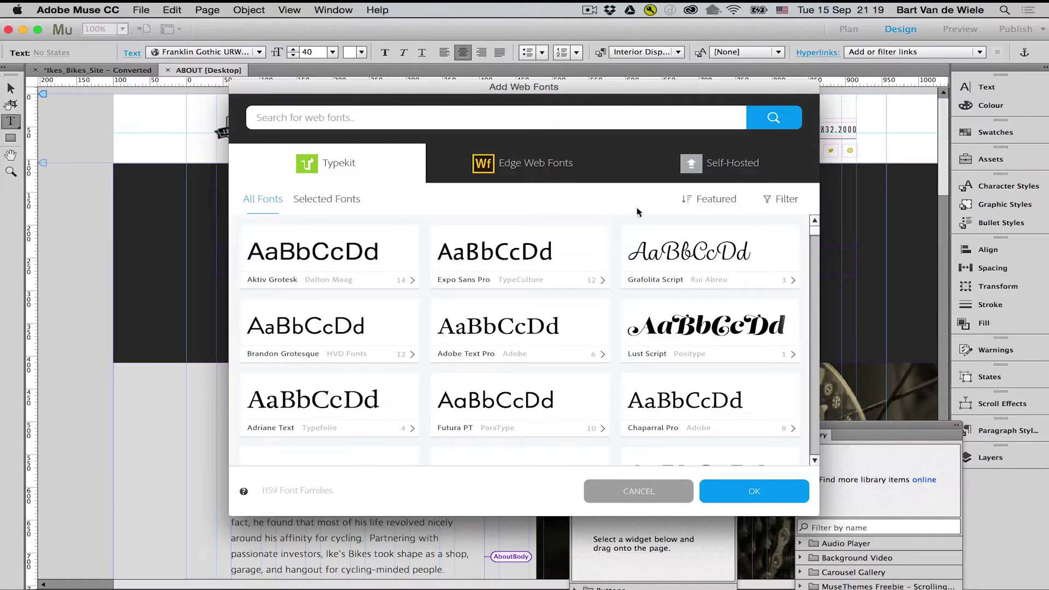
# Step: Filter Typekit to bold slab serif fonts and add Lexia Advertising to the site
pyautogui.click(783, 201)
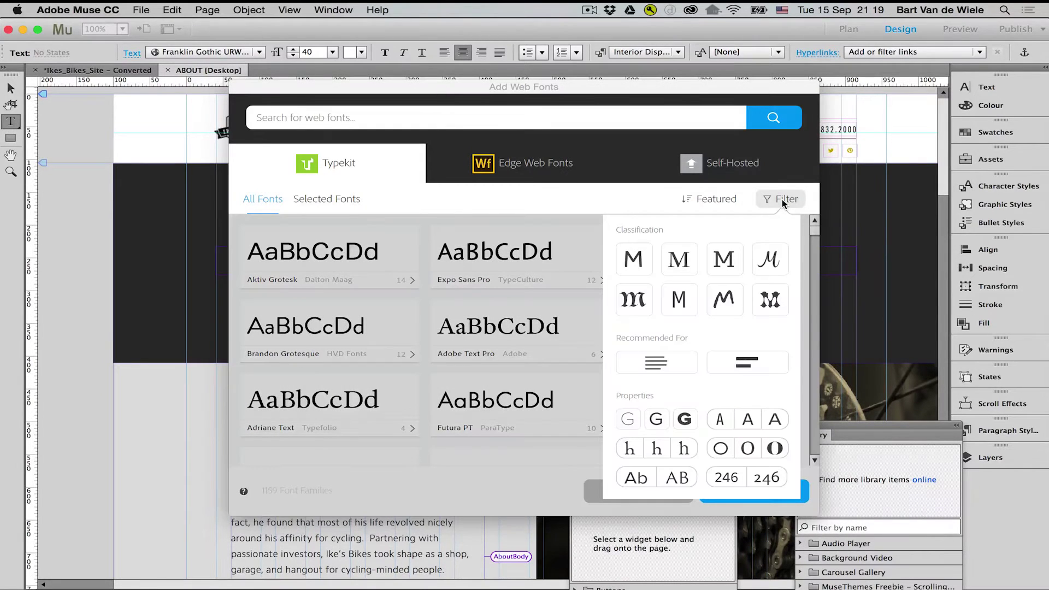
pyautogui.click(686, 420)
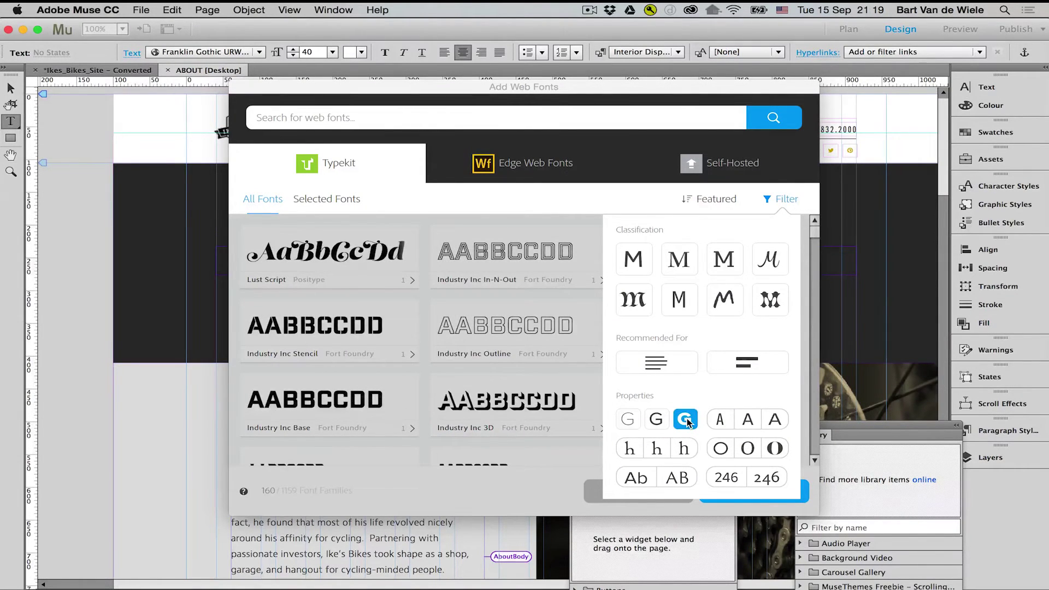
pyautogui.click(724, 259)
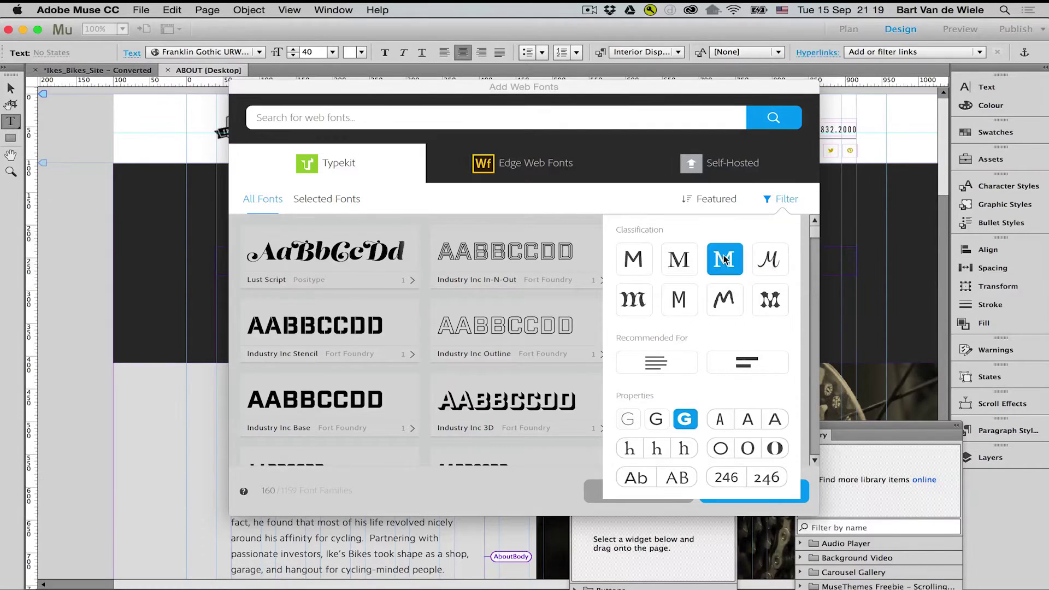
pyautogui.click(578, 222)
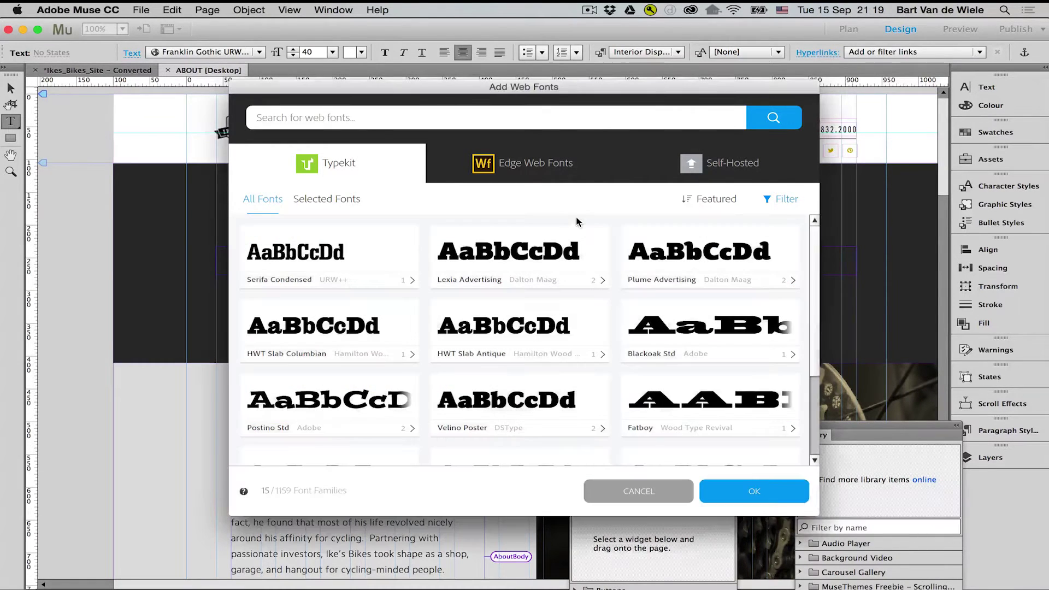
pyautogui.scroll(-3, 654, 307)
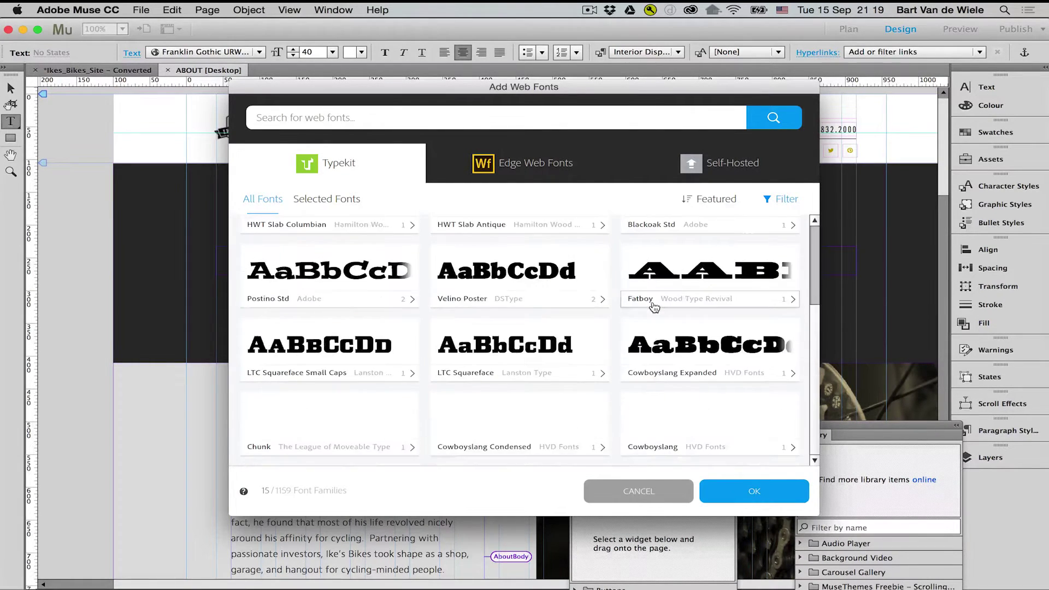
pyautogui.scroll(3, 655, 307)
pyautogui.scroll(3, 654, 307)
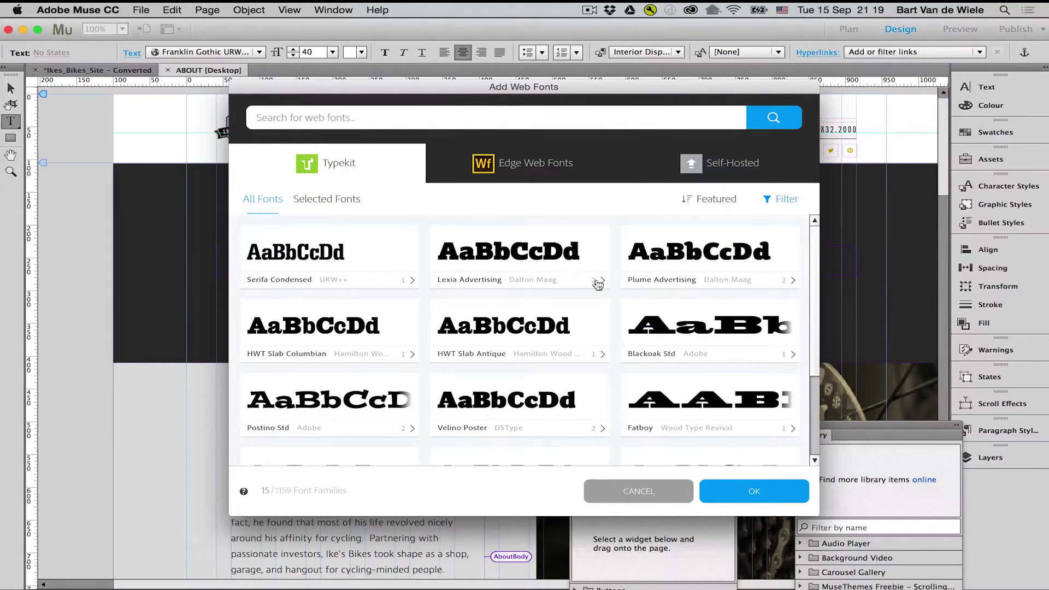
pyautogui.click(516, 252)
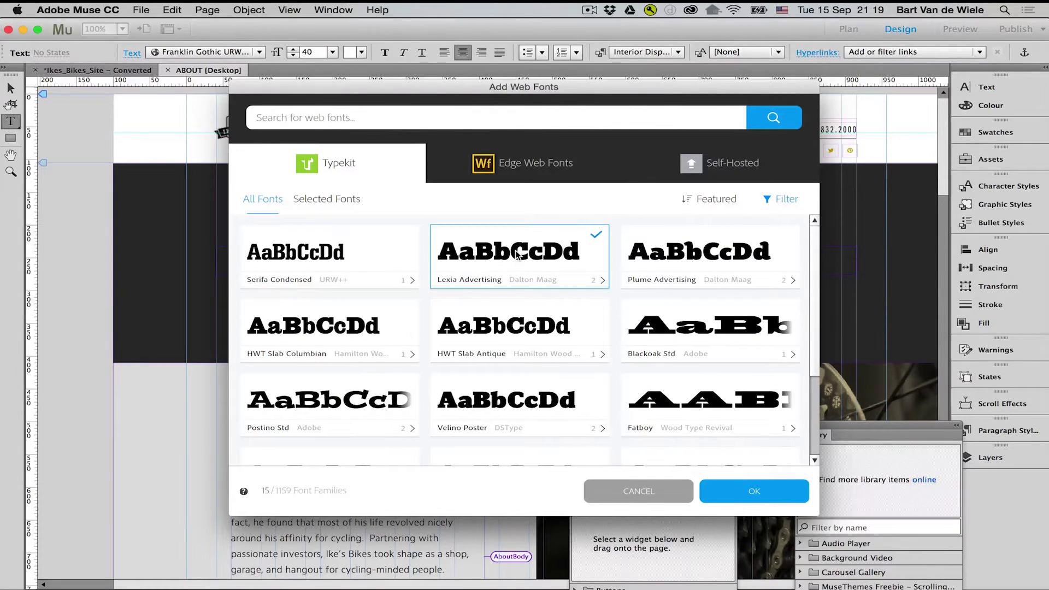
pyautogui.click(746, 496)
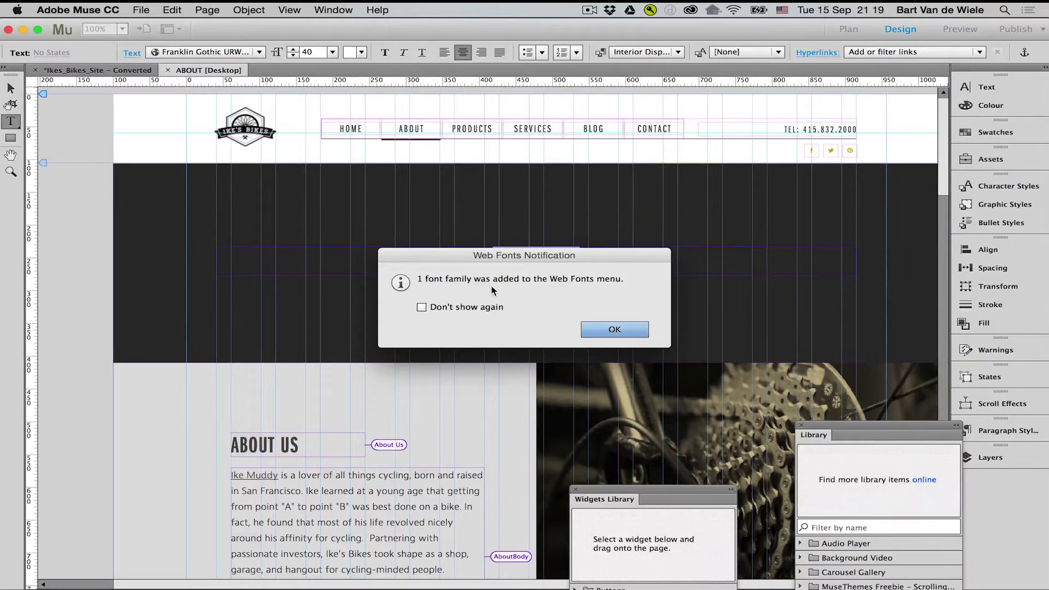
# Step: Dismiss the font notice and apply Lexia Advertising Regular to the ABOUT heading
pyautogui.click(614, 329)
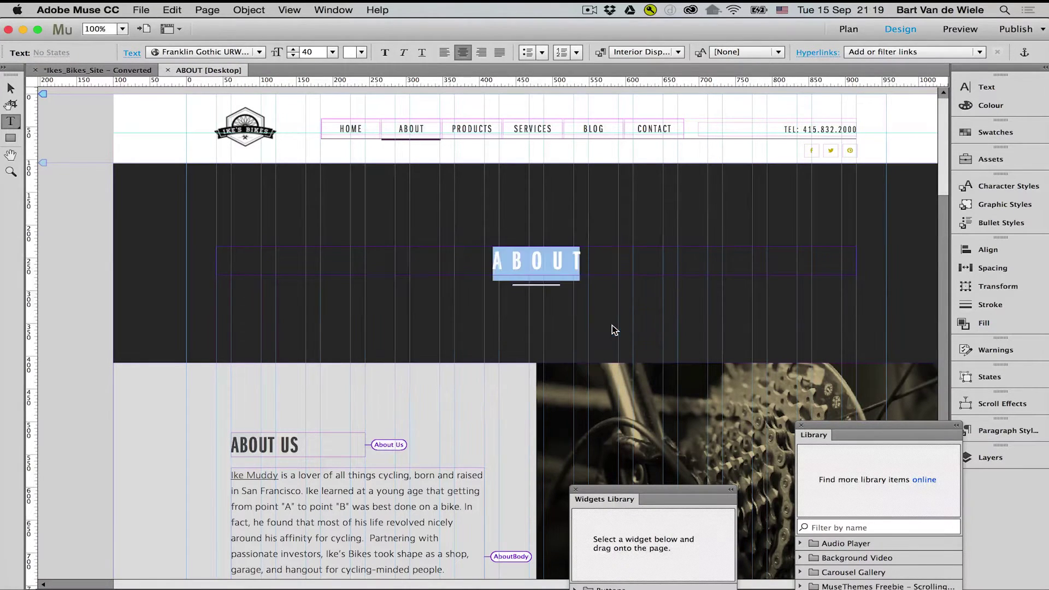
pyautogui.click(260, 52)
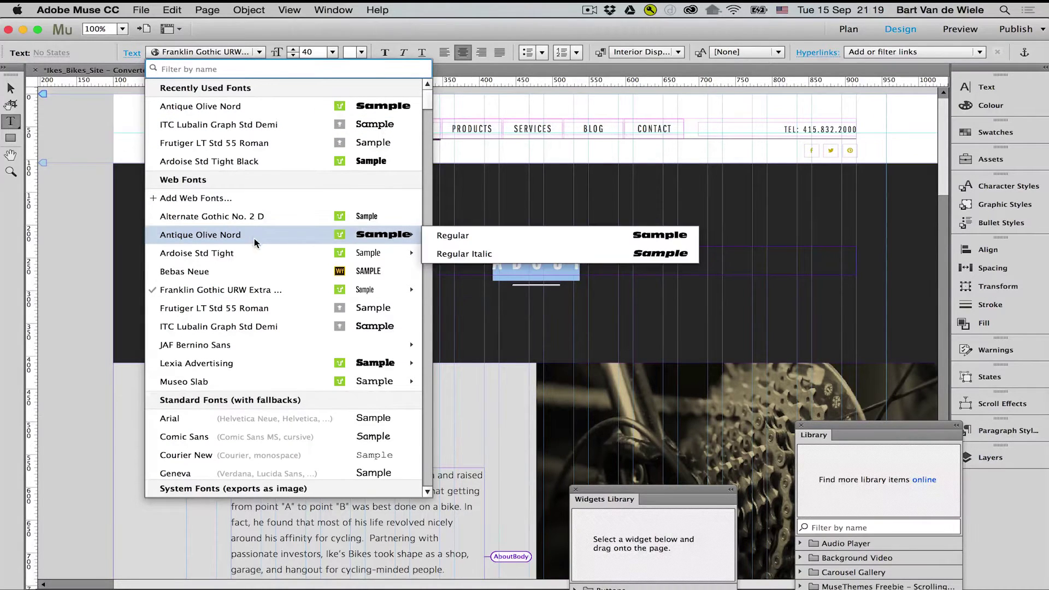
pyautogui.moveTo(184, 382)
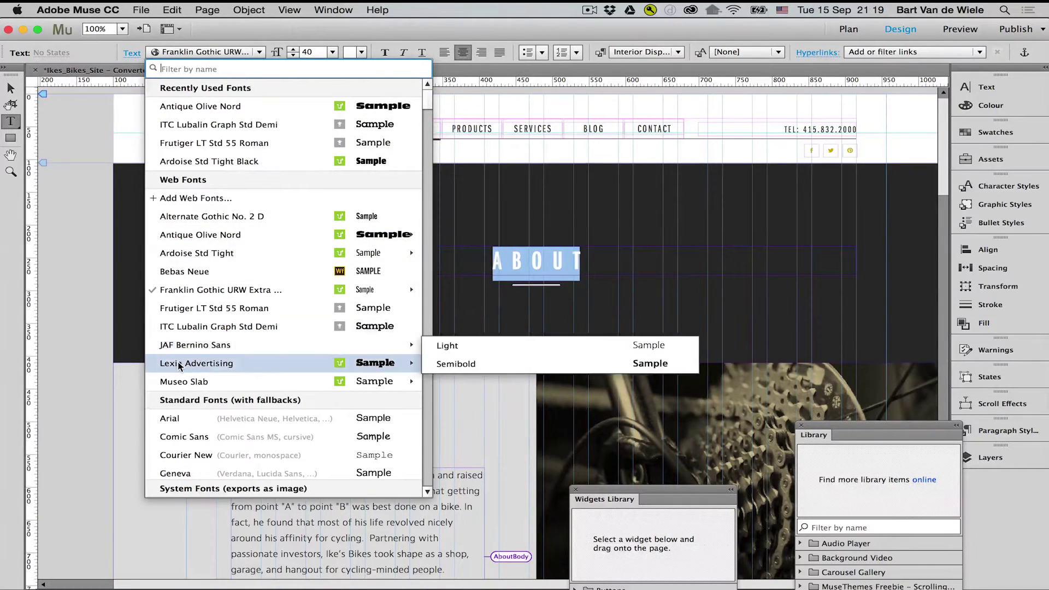
pyautogui.moveTo(197, 363)
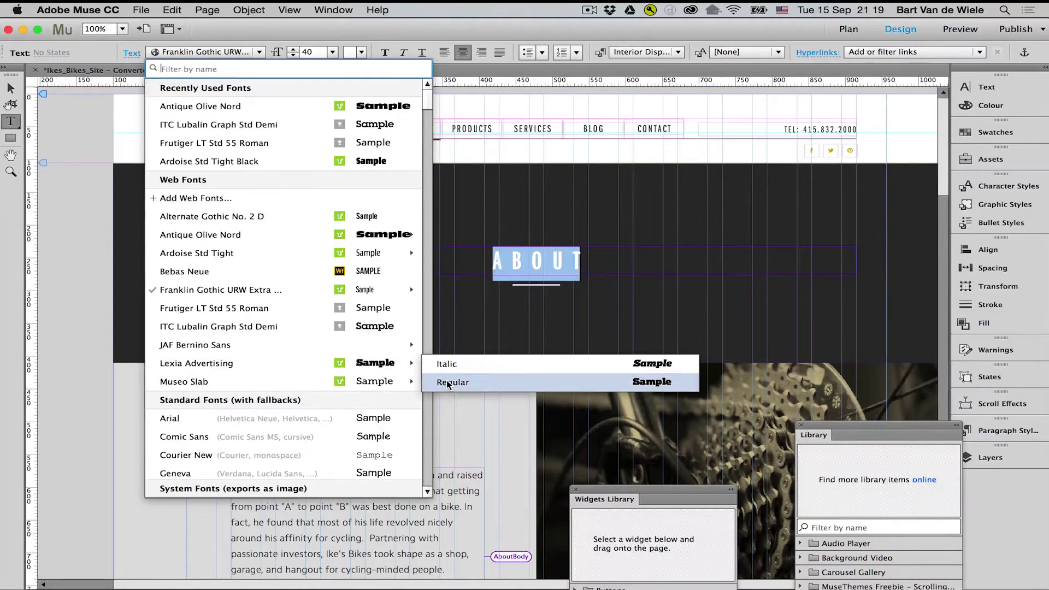
pyautogui.click(448, 381)
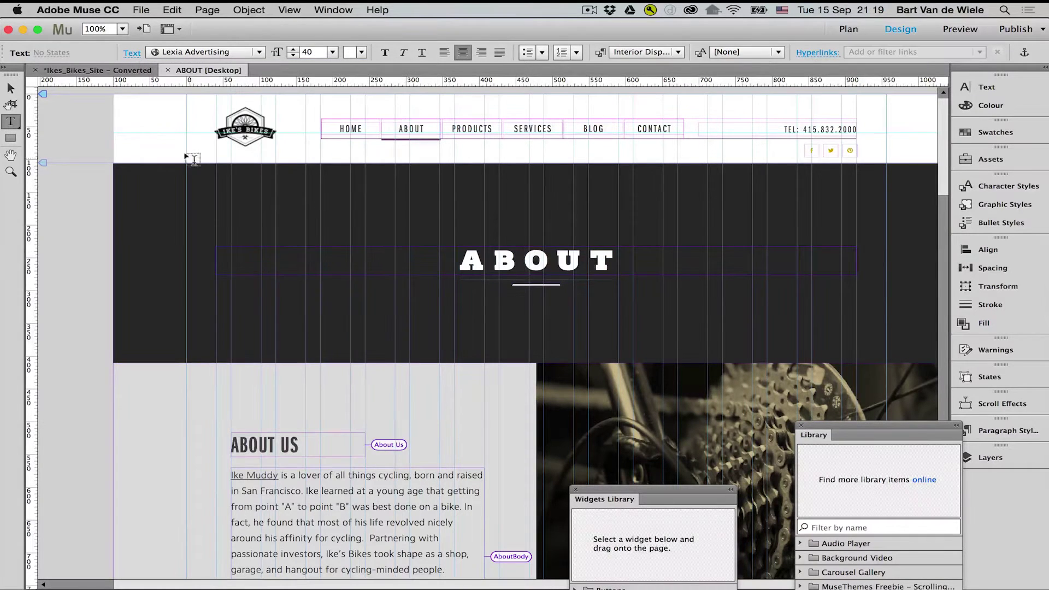
# Step: Deselect the heading and switch to Plan view showing HOME, ABOUT, PRODUCTS and SERVICES
pyautogui.click(10, 88)
pyautogui.click(83, 216)
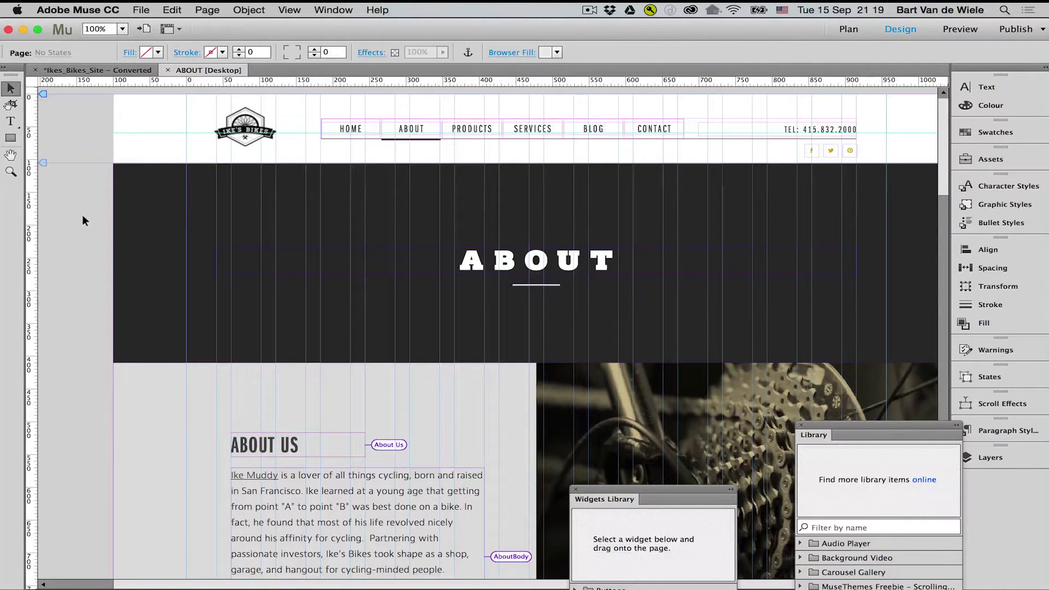
pyautogui.click(149, 70)
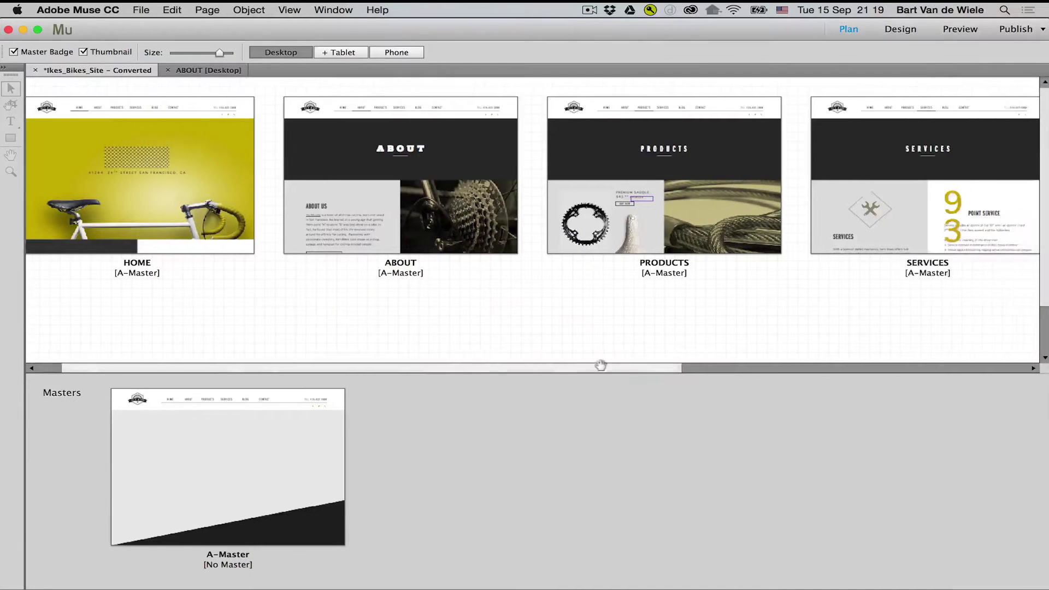
# Step: Open the CONTACT page and dock the Library and Widgets Library panels bottom-right, listing widget folders
pyautogui.moveTo(601, 365); pyautogui.dragTo(947, 367)
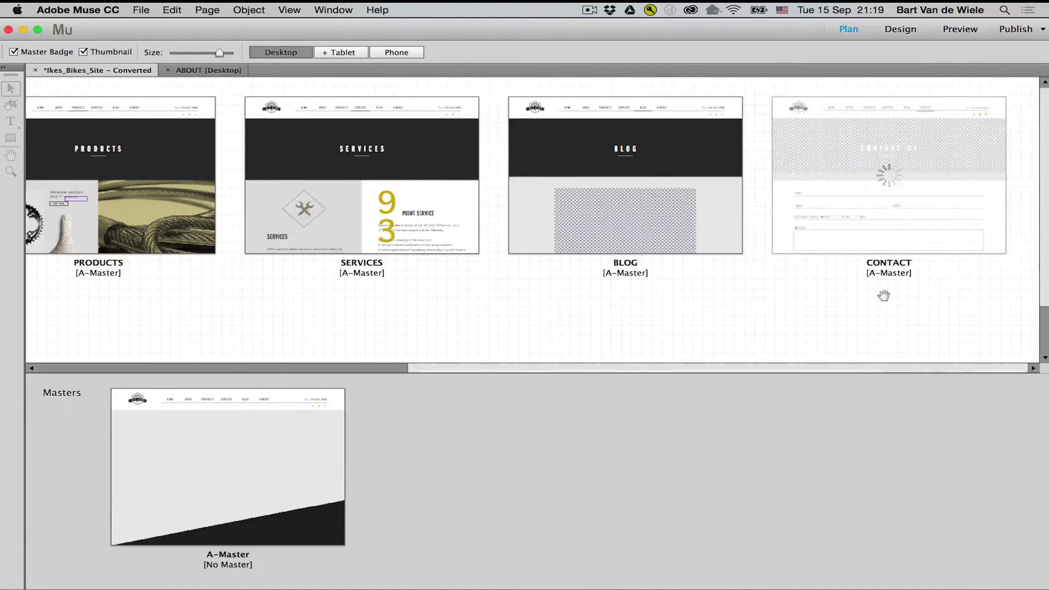
pyautogui.doubleClick(889, 198)
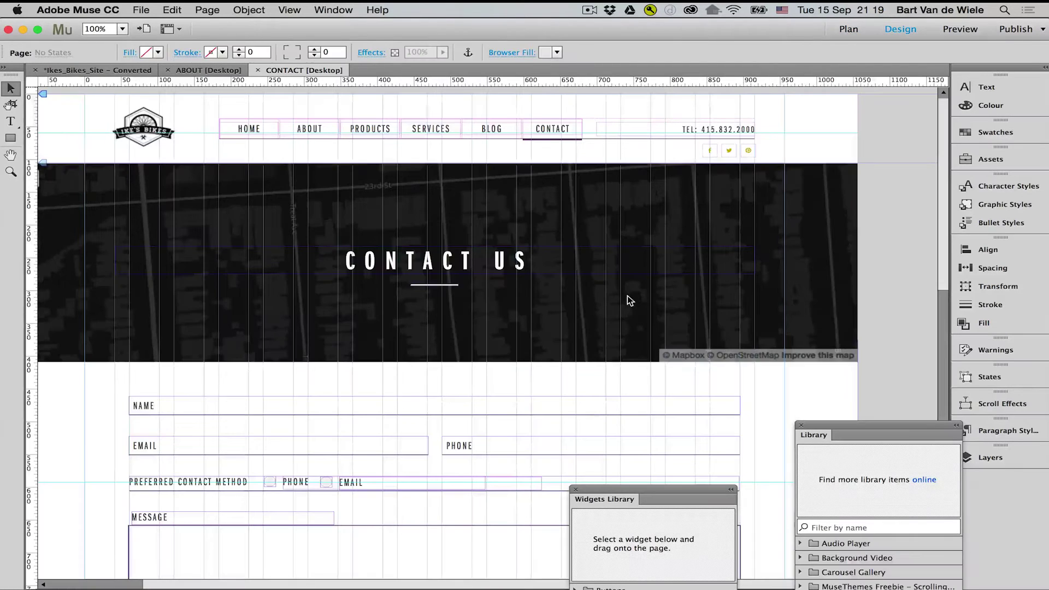
pyautogui.scroll(-10, 894, 330)
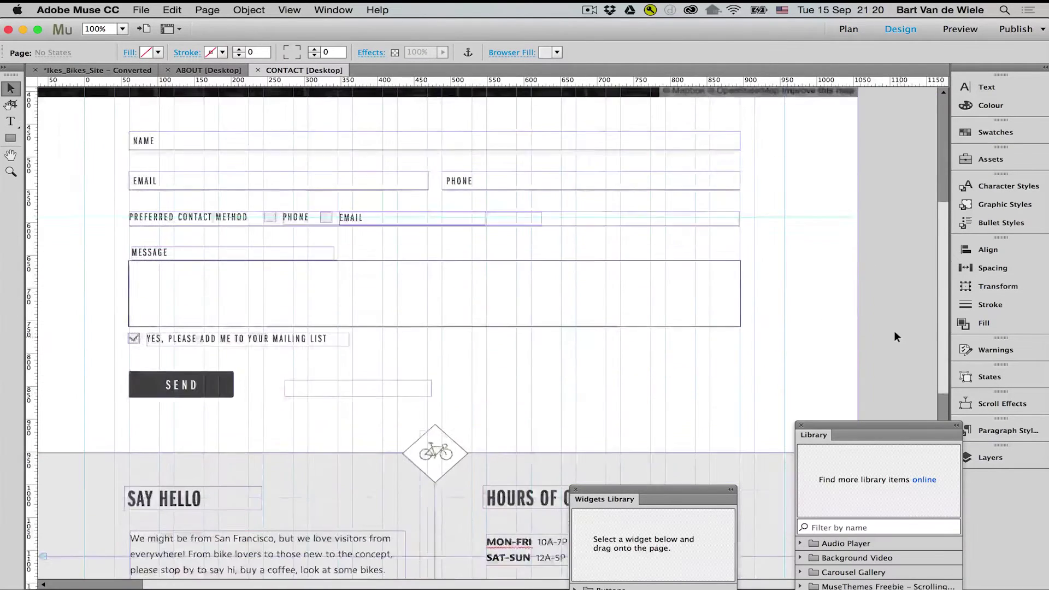
pyautogui.scroll(1, 893, 336)
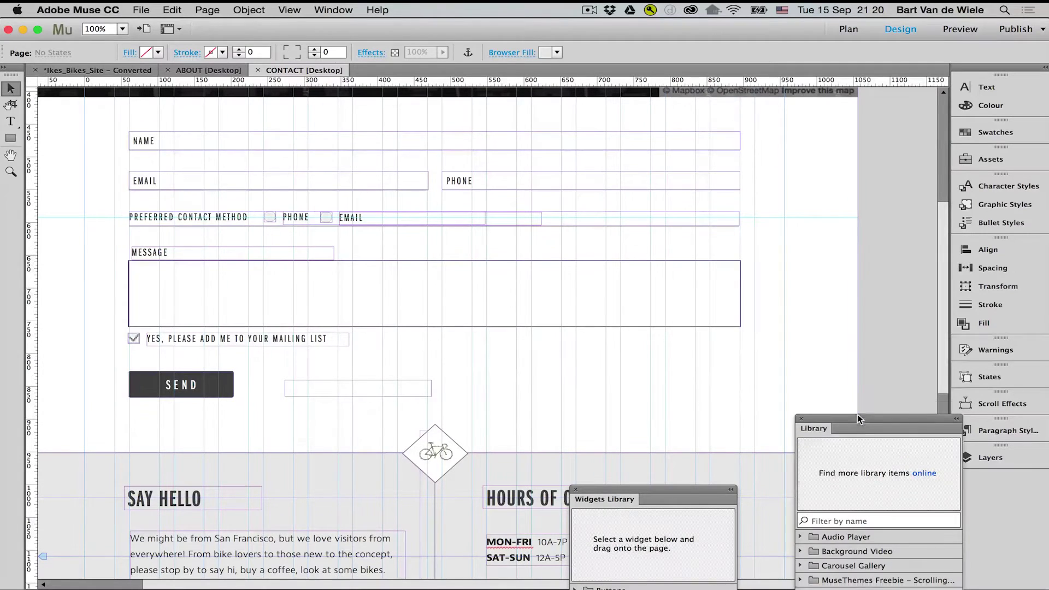
pyautogui.moveTo(856, 426)
pyautogui.mouseDown()
pyautogui.moveTo(823, 240)
pyautogui.moveTo(842, 471)
pyautogui.mouseUp()
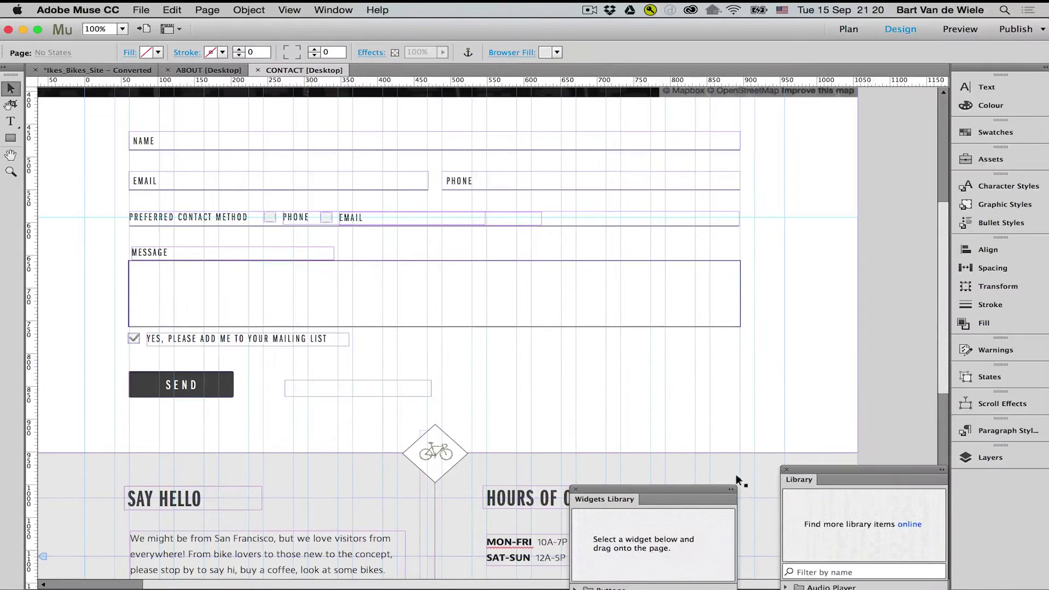
pyautogui.moveTo(687, 481)
pyautogui.mouseDown()
pyautogui.moveTo(841, 245)
pyautogui.moveTo(851, 245)
pyautogui.moveTo(863, 395)
pyautogui.mouseUp()
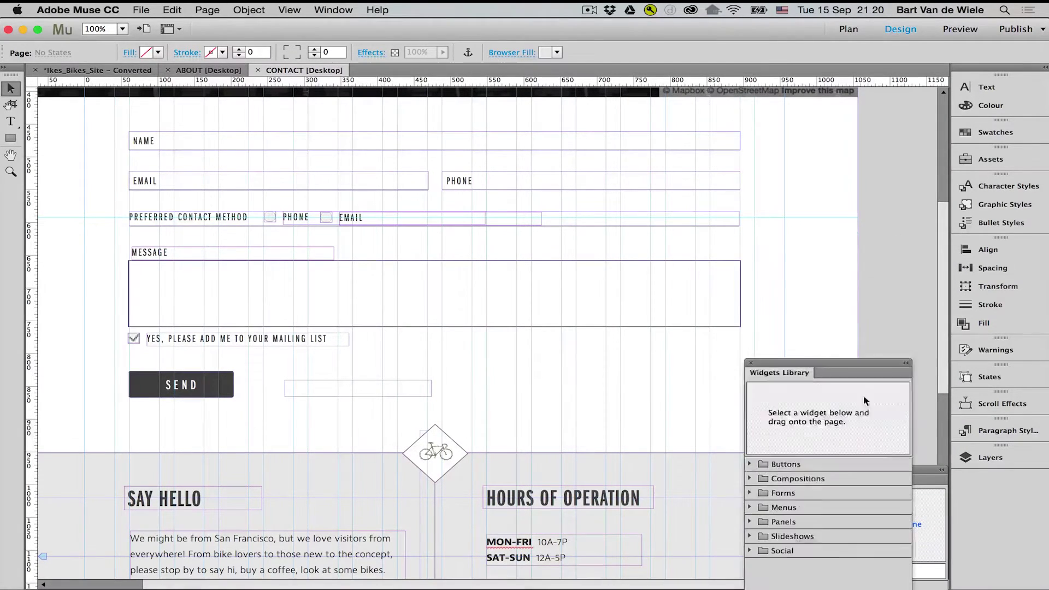
pyautogui.scroll(4, 595, 427)
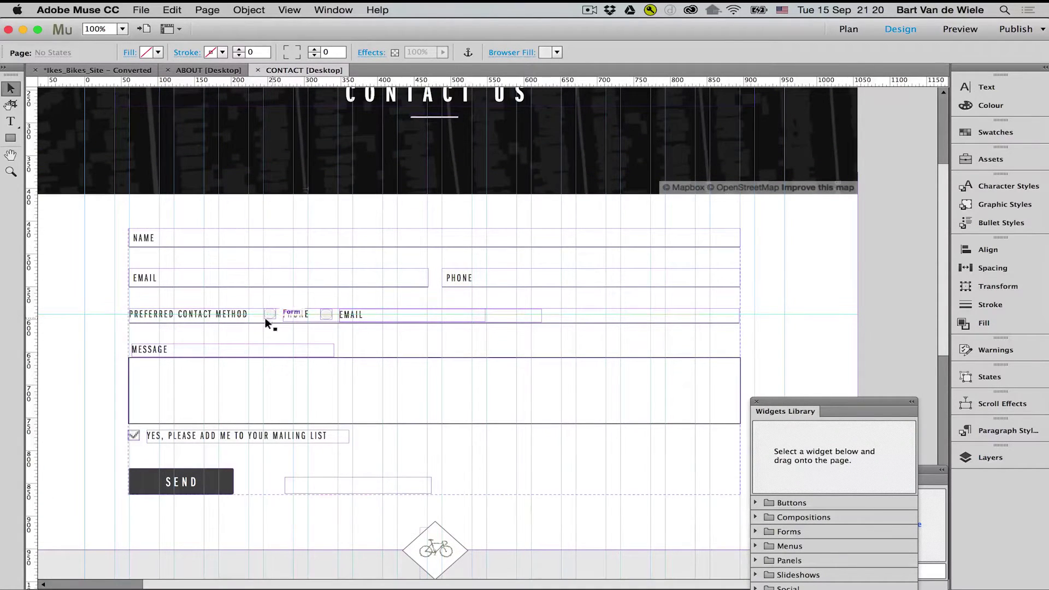
pyautogui.click(211, 389)
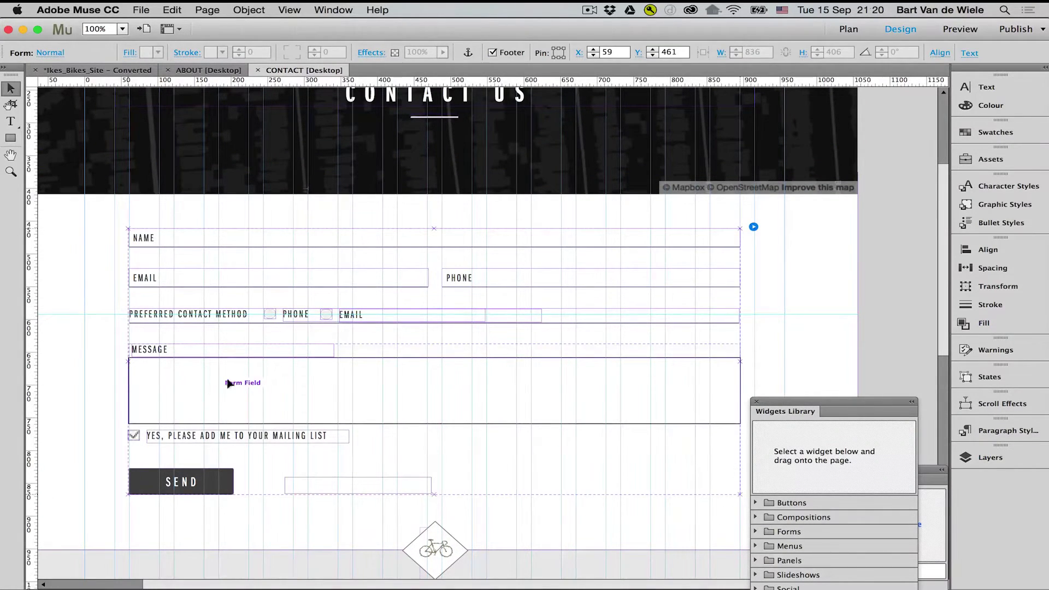
pyautogui.click(753, 226)
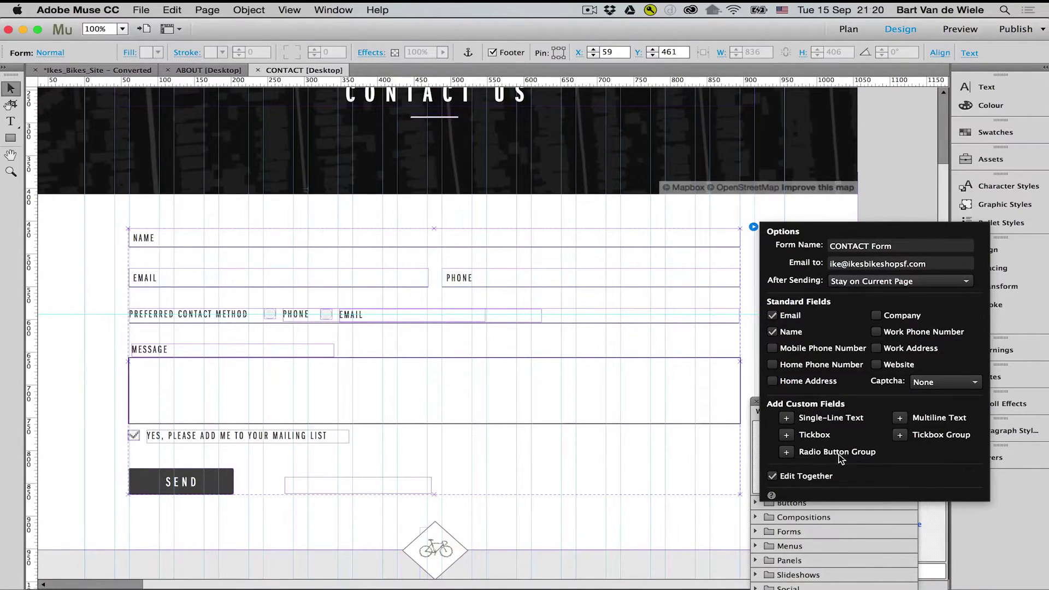
pyautogui.click(752, 244)
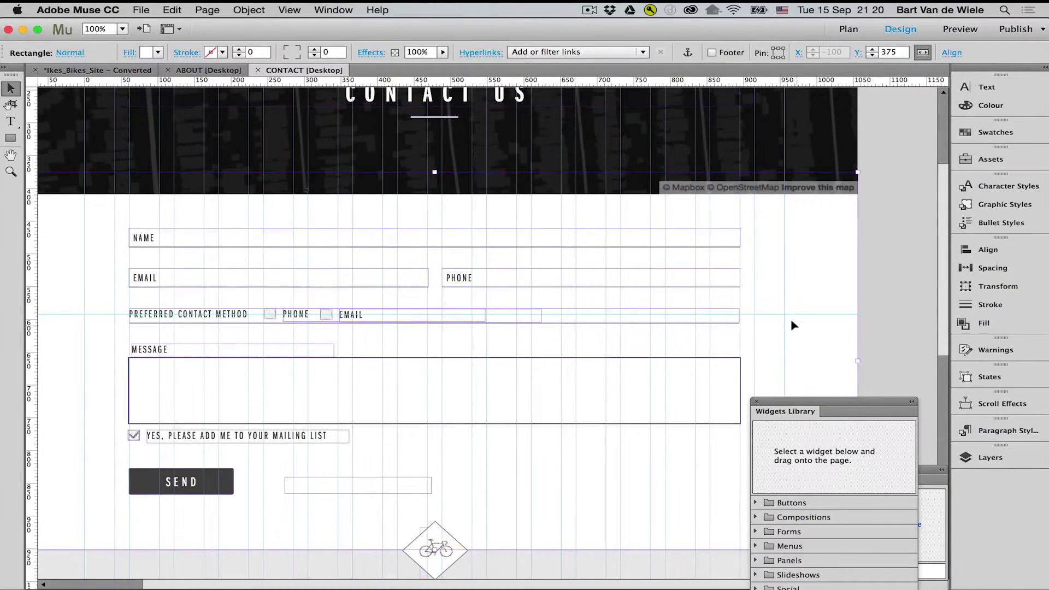
pyautogui.scroll(4, 791, 319)
# Step: Inspect the Page layer's items in the Layers panel (F7), then close it
pyautogui.click(891, 243)
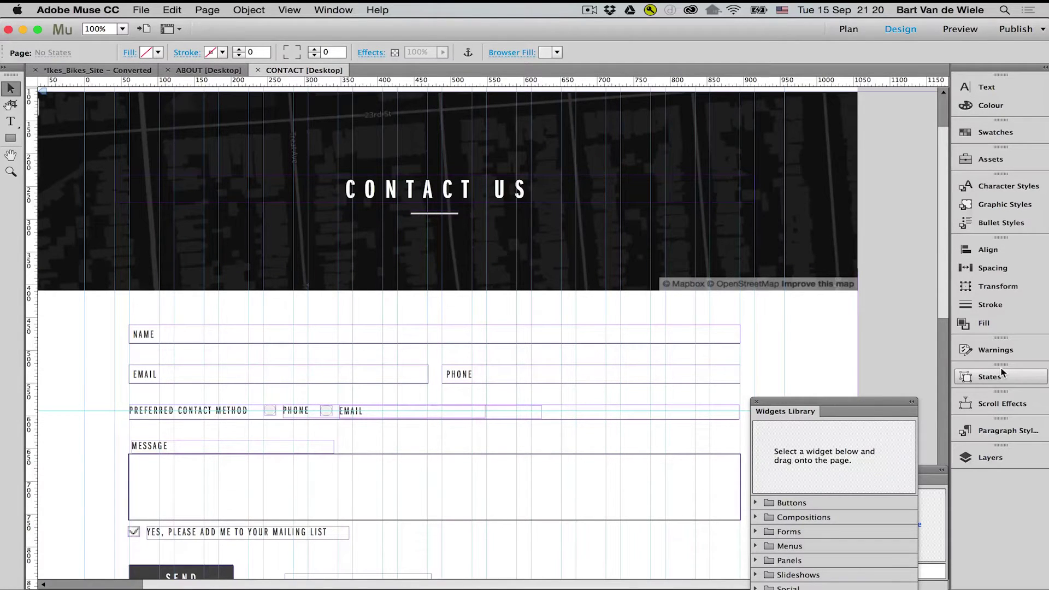
pyautogui.rightClick(1001, 450)
pyautogui.press('Escape')
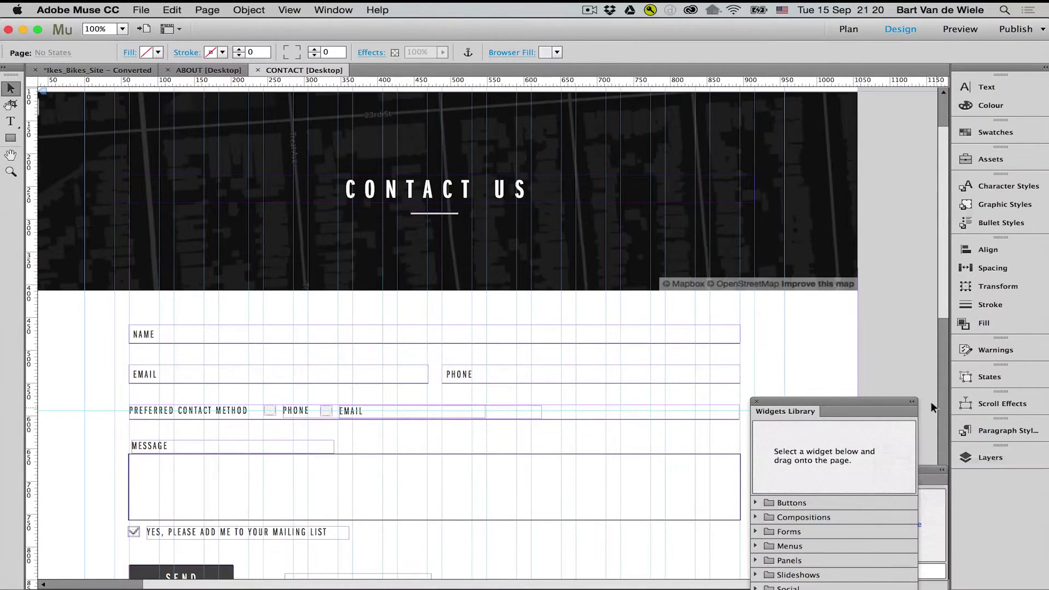
pyautogui.press('F7')
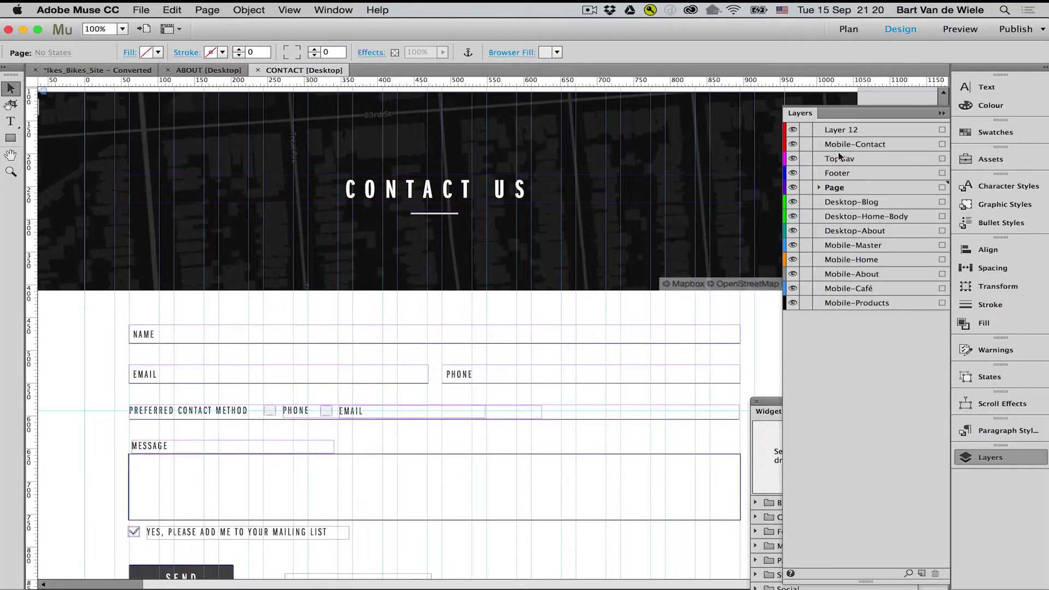
pyautogui.click(819, 187)
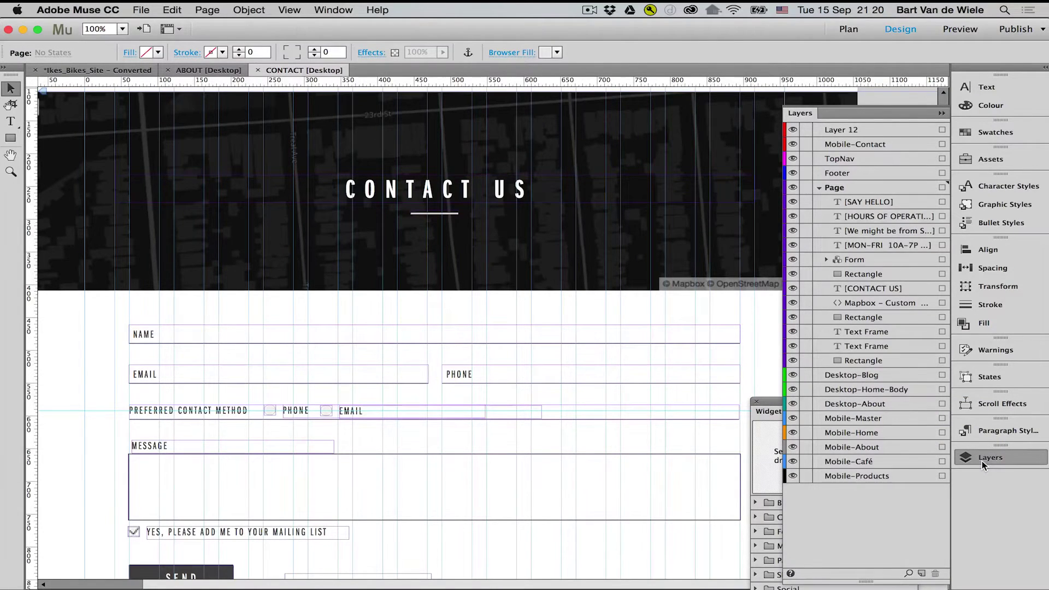
pyautogui.click(981, 460)
# Step: Look at the Effects settings from the Window menu, then close them
pyautogui.click(333, 9)
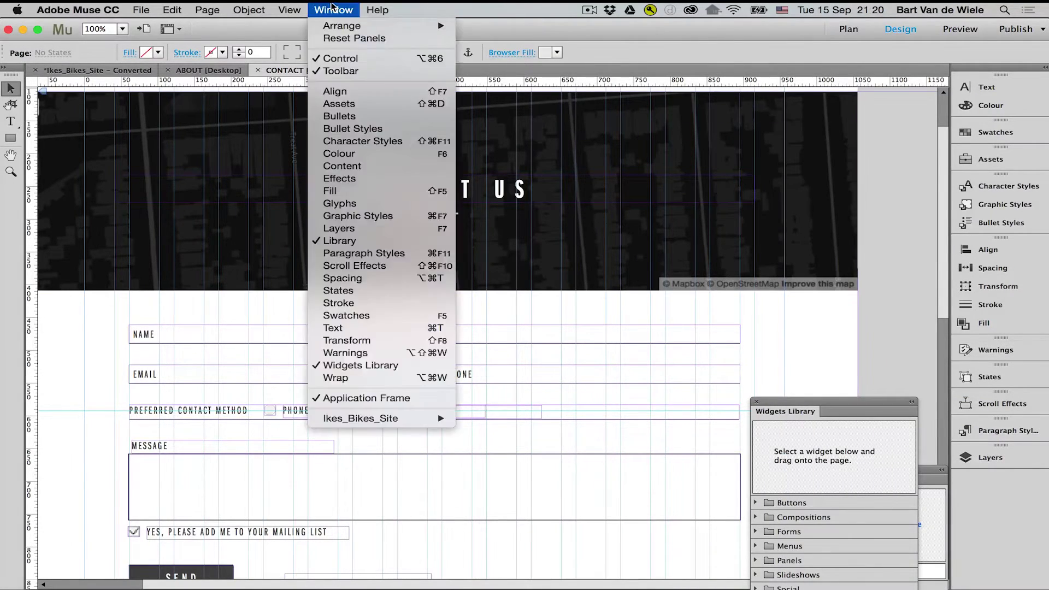
pyautogui.click(341, 178)
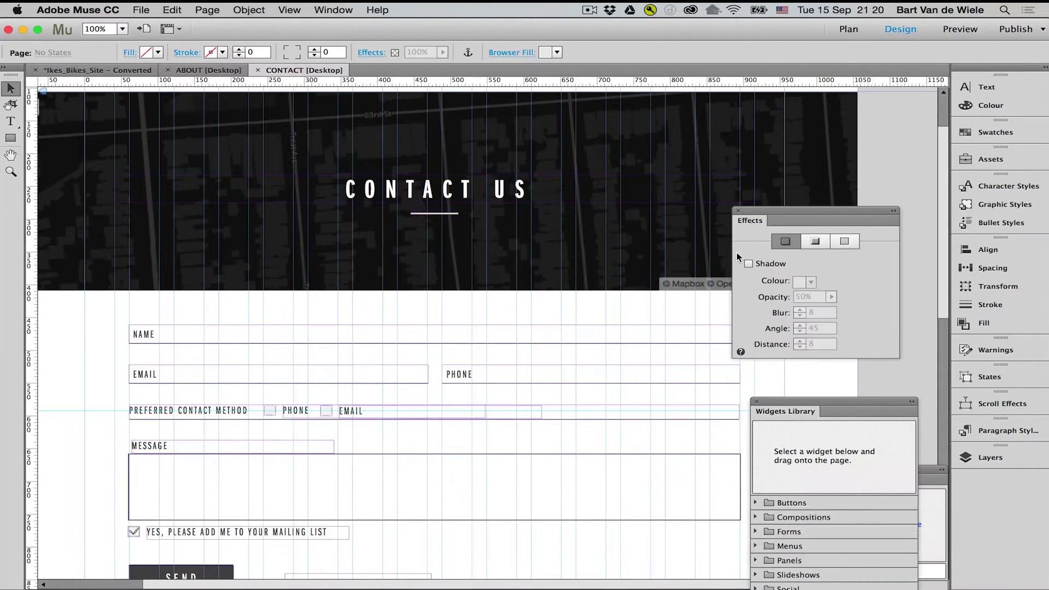
pyautogui.click(738, 211)
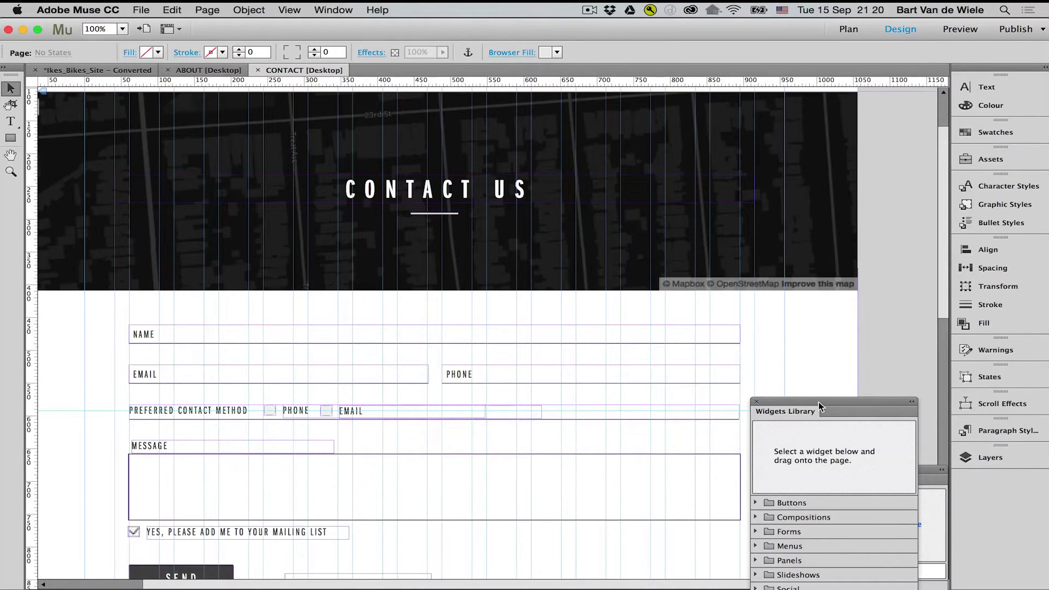
# Step: Move the Widgets Library aside and bring the Library panel to the centre of the screen
pyautogui.moveTo(821, 404); pyautogui.dragTo(701, 503)
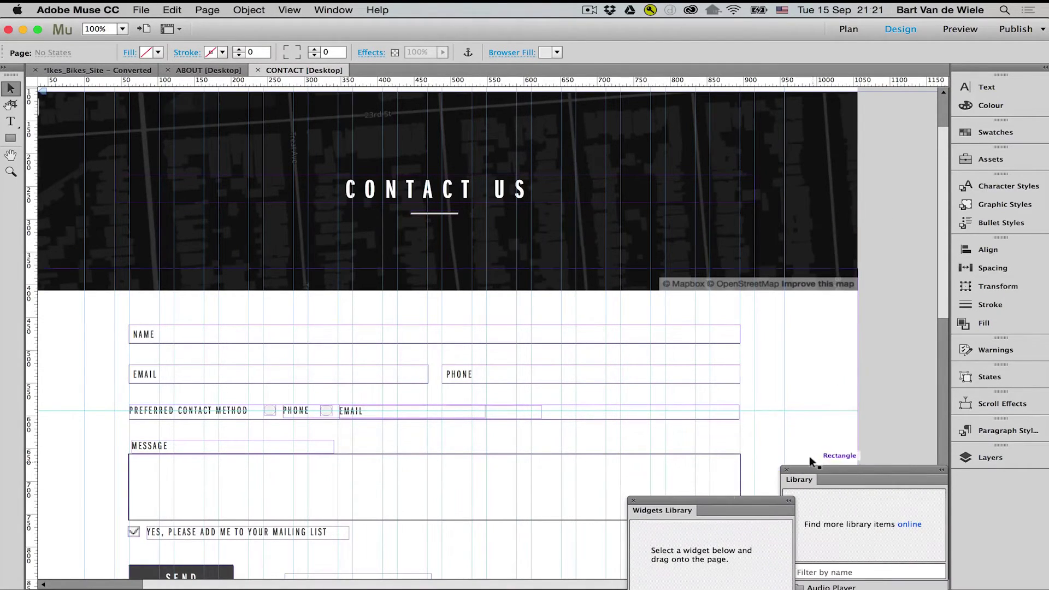
pyautogui.click(809, 456)
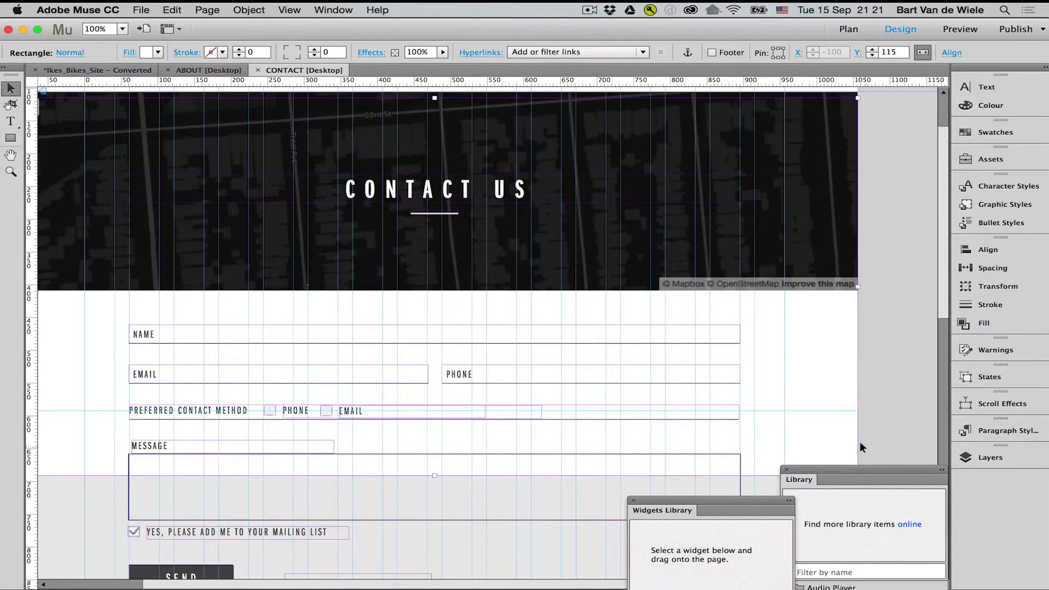
pyautogui.moveTo(871, 470)
pyautogui.mouseDown()
pyautogui.moveTo(751, 205)
pyautogui.moveTo(614, 158)
pyautogui.moveTo(601, 142)
pyautogui.mouseUp()
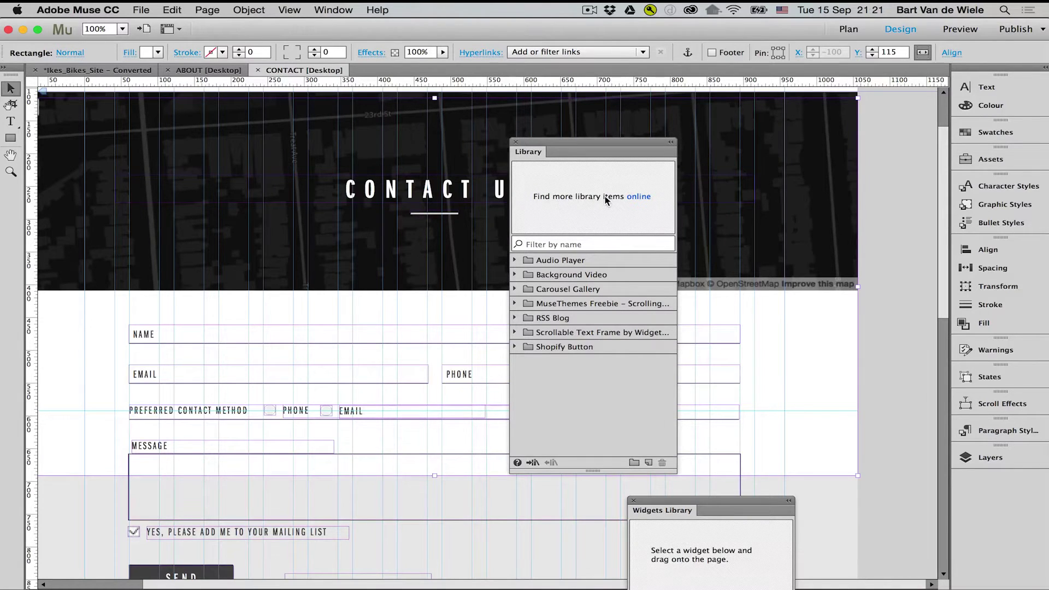
# Step: Browse the Featured and All Widgets listings on musewidgets.com, then return to Muse
pyautogui.click(638, 197)
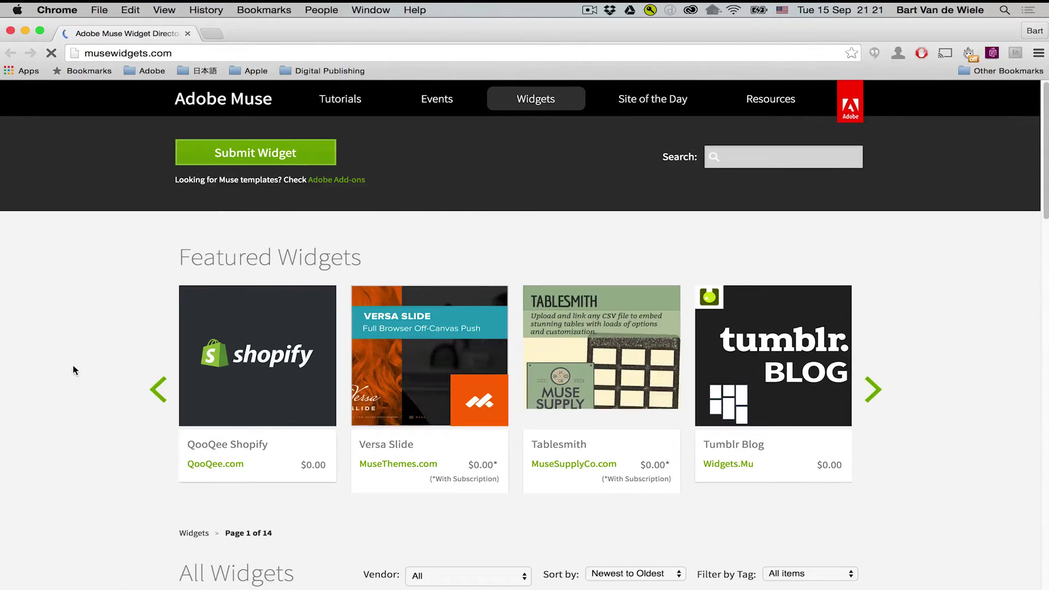
pyautogui.scroll(-2, 74, 368)
pyautogui.scroll(-2, 74, 369)
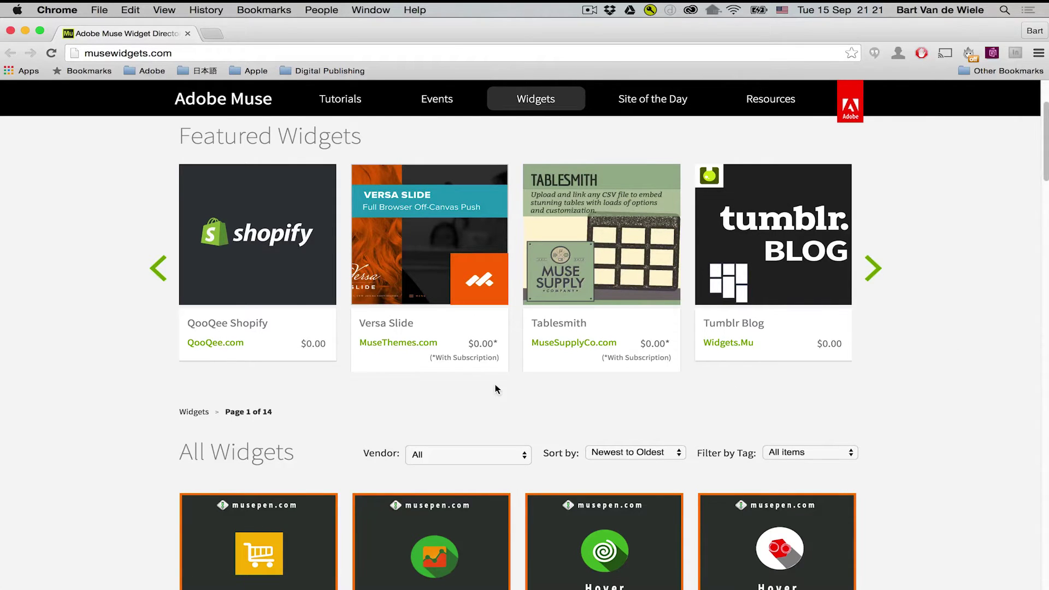
pyautogui.scroll(-5, 101, 380)
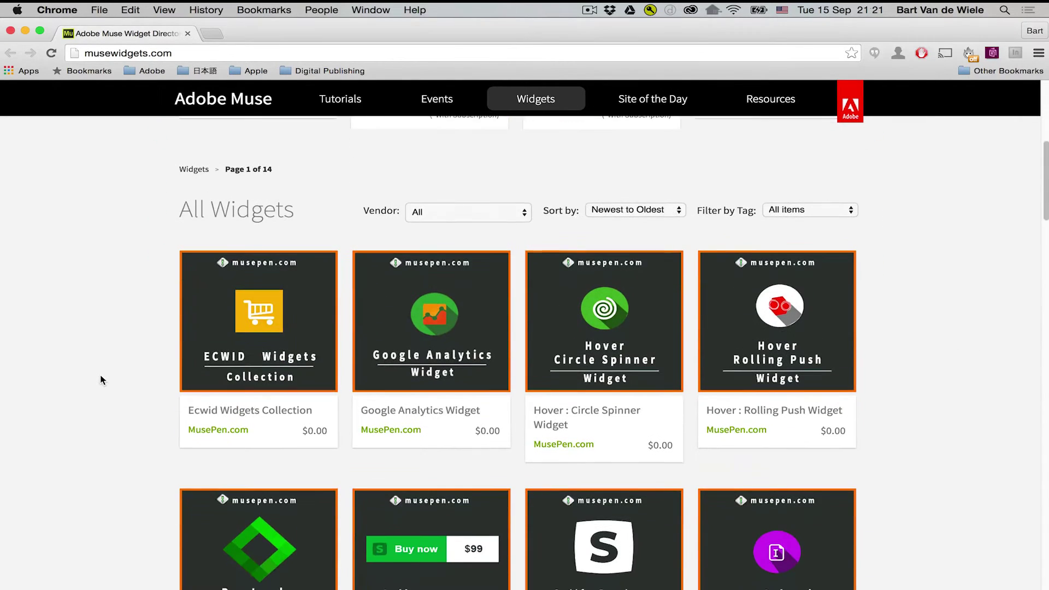
pyautogui.scroll(1, 101, 380)
pyautogui.scroll(5, 101, 380)
pyautogui.press('super+Tab')
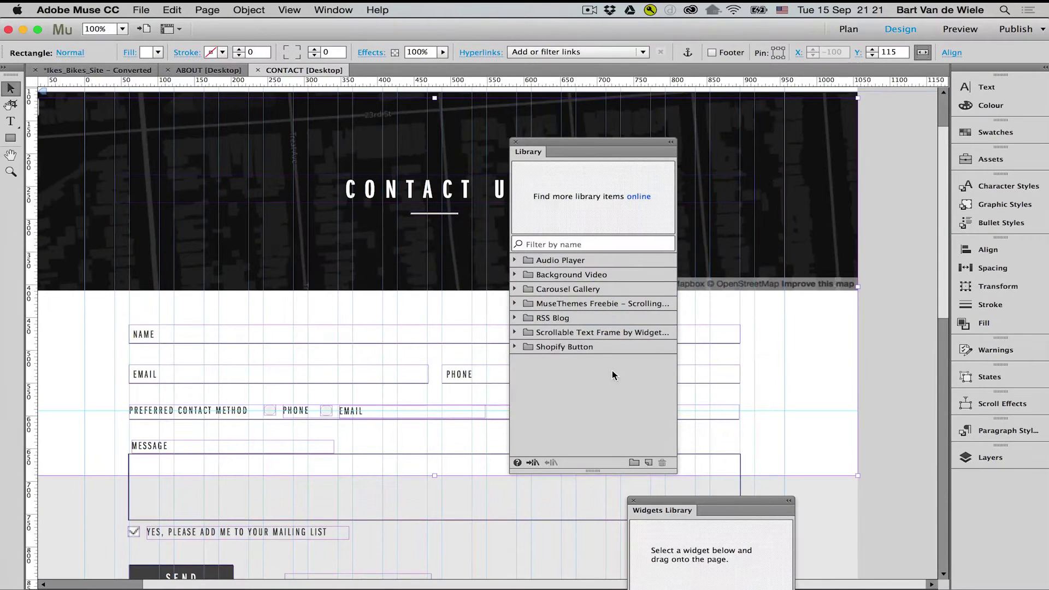
# Step: Show the Muse folder in Finder and select its five .mulib widget library files
pyautogui.press('super+Tab')
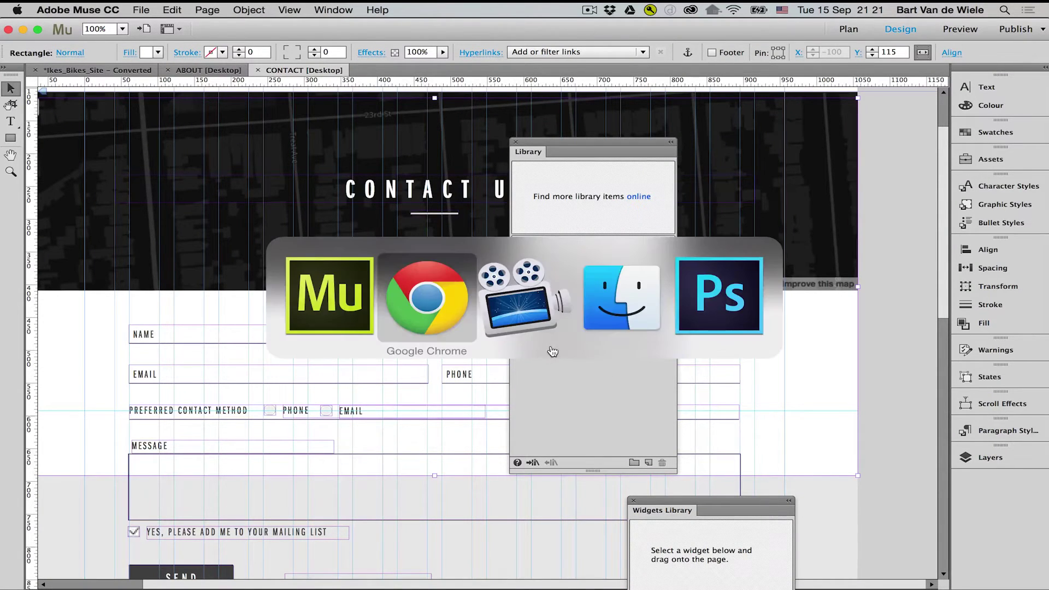
pyautogui.press('super+Tab')
pyautogui.press('super+Tab')
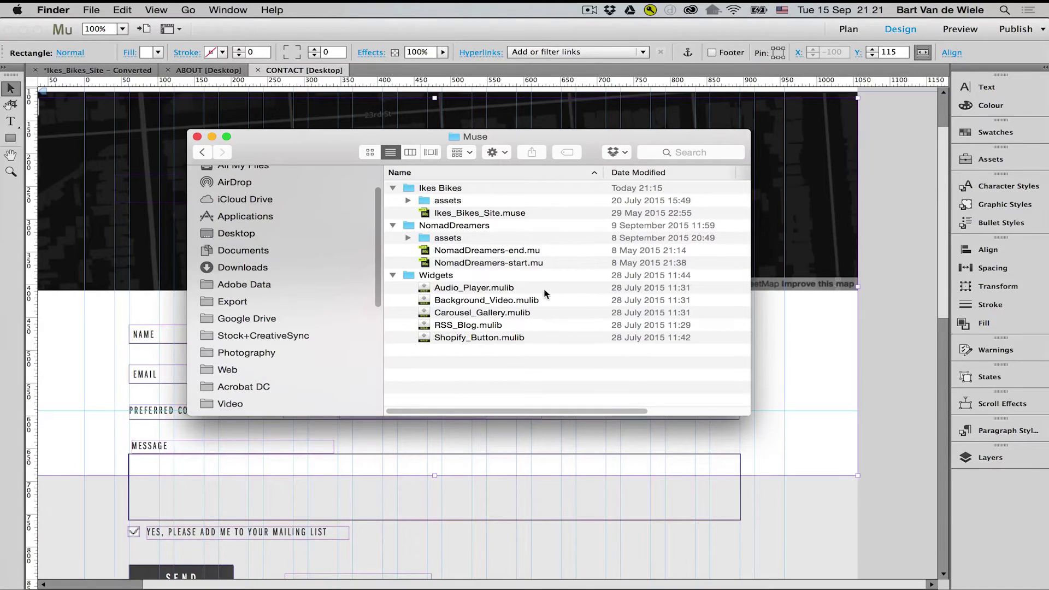
pyautogui.moveTo(538, 287); pyautogui.dragTo(536, 360)
pyautogui.click(533, 356)
pyautogui.moveTo(321, 152); pyautogui.dragTo(611, 379)
pyautogui.click(503, 309)
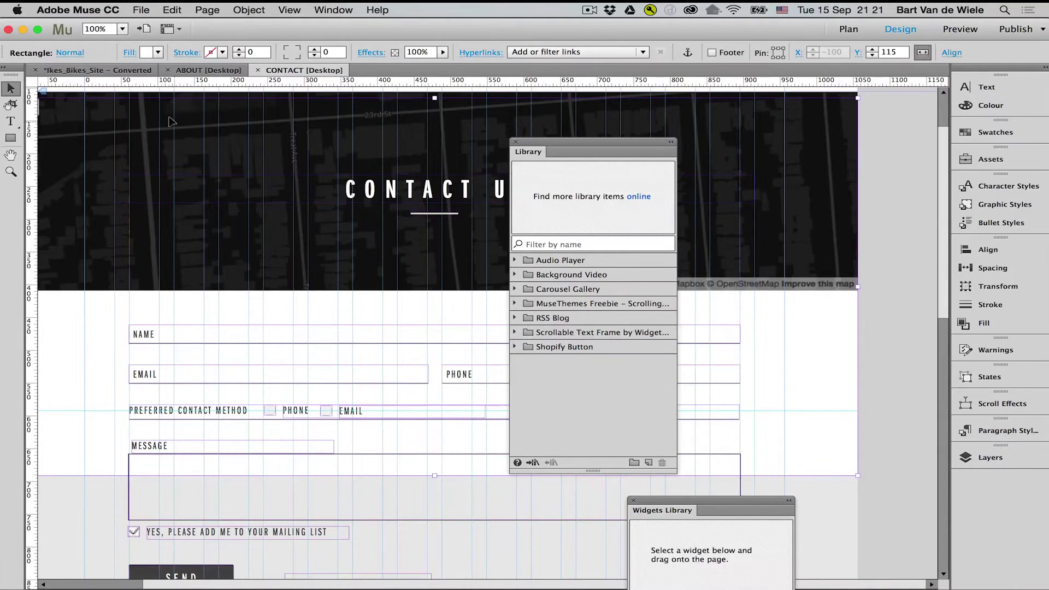
# Step: Reposition the Finder window and select the NomadDreamers-end.mu project file
pyautogui.press('super+Tab')
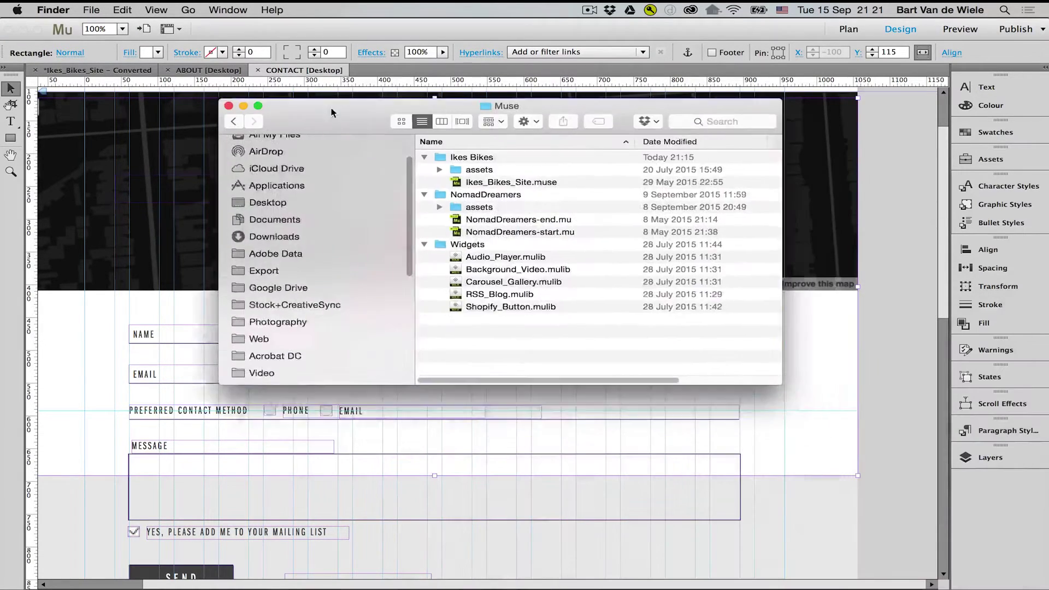
pyautogui.moveTo(331, 112); pyautogui.dragTo(241, 59)
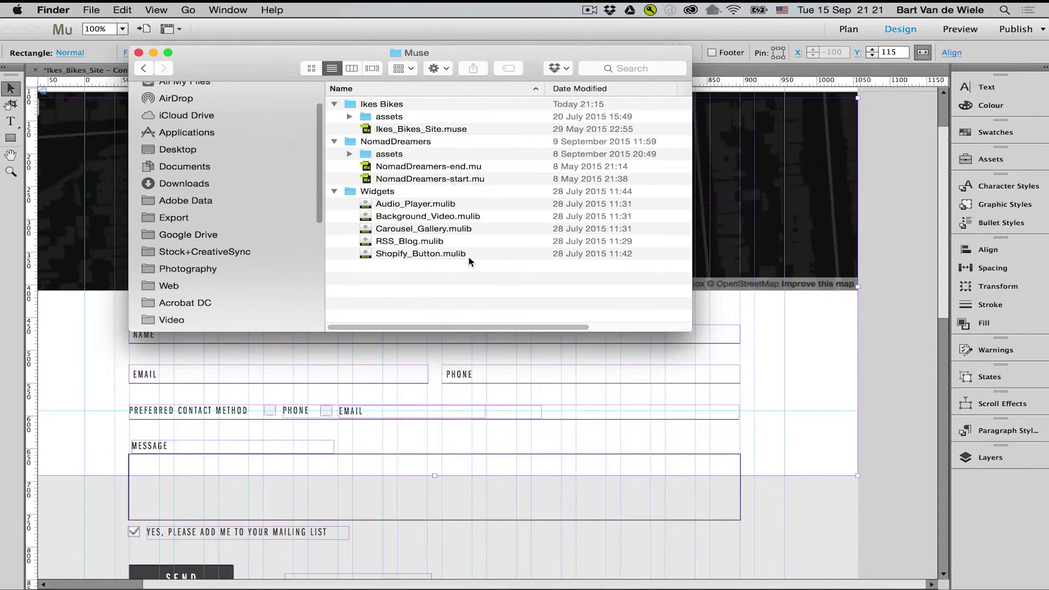
pyautogui.click(460, 166)
# Step: Open NomadDreamers-end.mu, update its 15 modified assets, and open the Nomad Dreamers page
pyautogui.press('super+Tab')
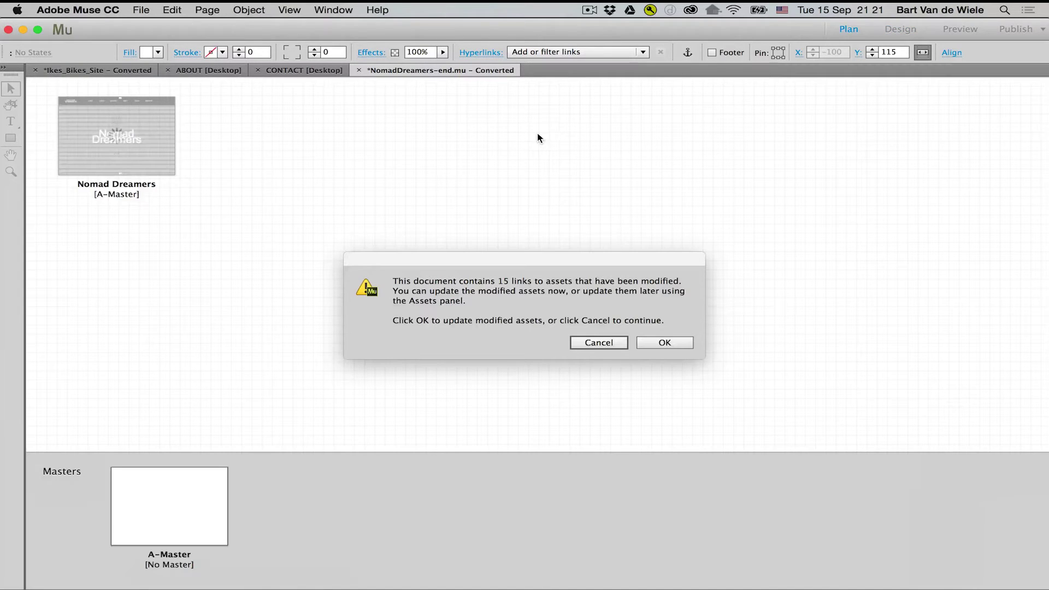
pyautogui.click(662, 342)
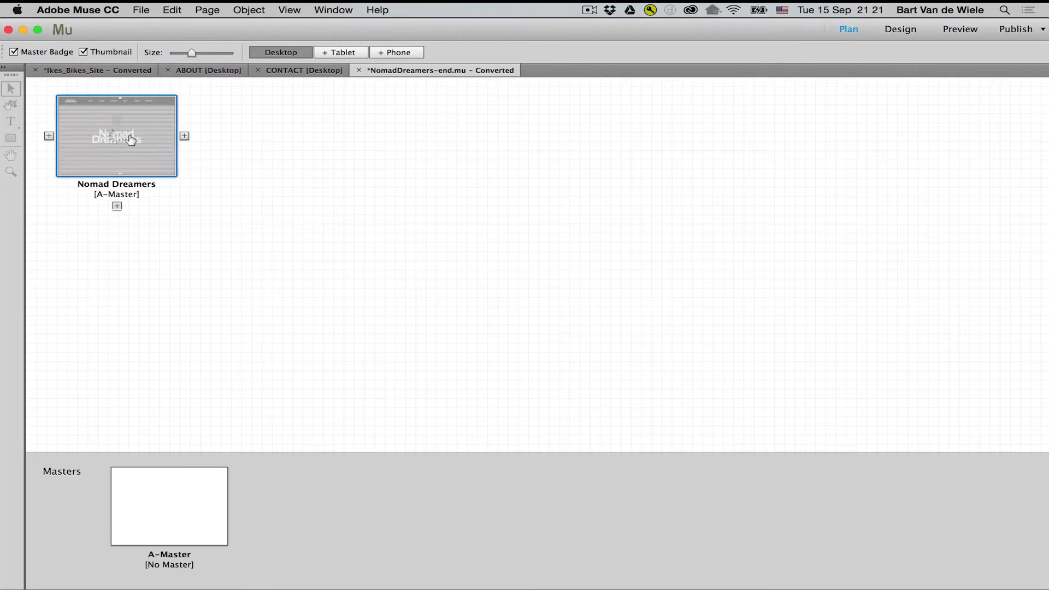
pyautogui.doubleClick(130, 140)
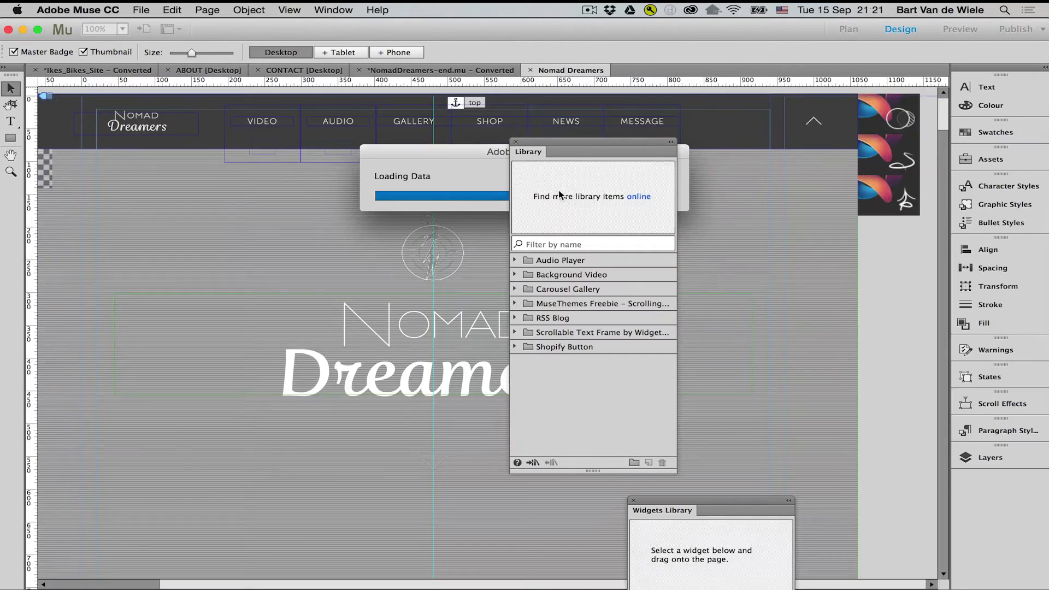
# Step: Select the existing Background Video widget on the Nomad Dreamers page
pyautogui.moveTo(545, 142); pyautogui.dragTo(729, 147)
pyautogui.click(549, 232)
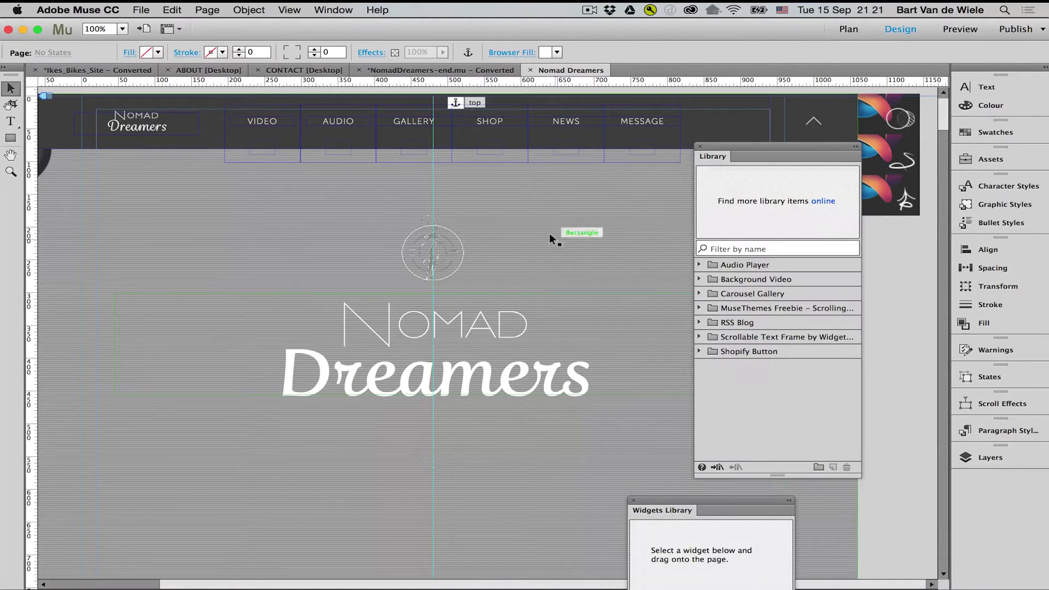
pyautogui.hscroll(-2, 370, 236)
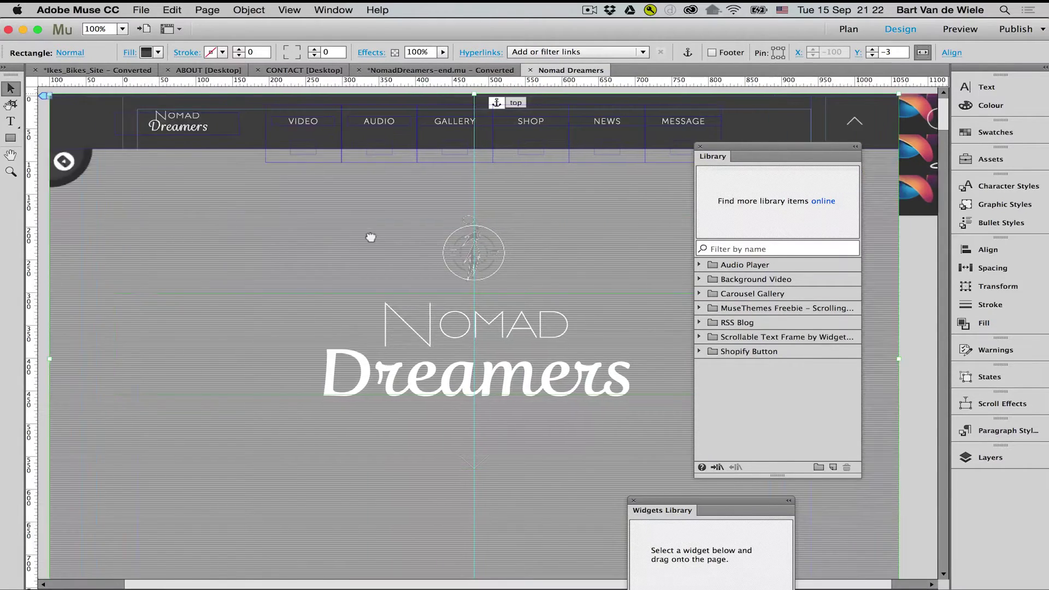
pyautogui.hscroll(-4, 417, 236)
pyautogui.click(160, 162)
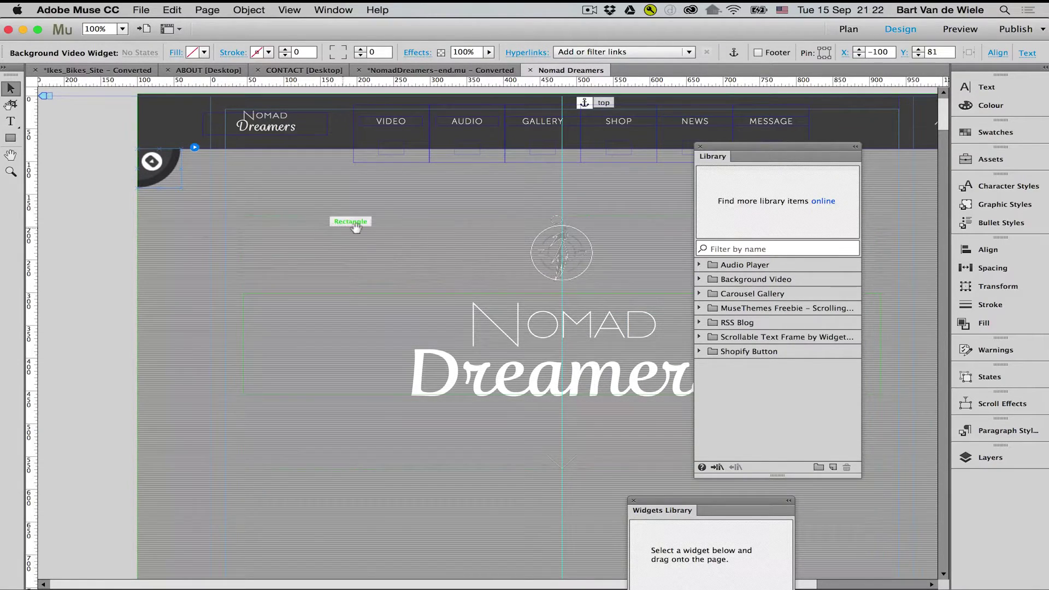
pyautogui.hscroll(2, 351, 223)
pyautogui.scroll(-1, 300, 206)
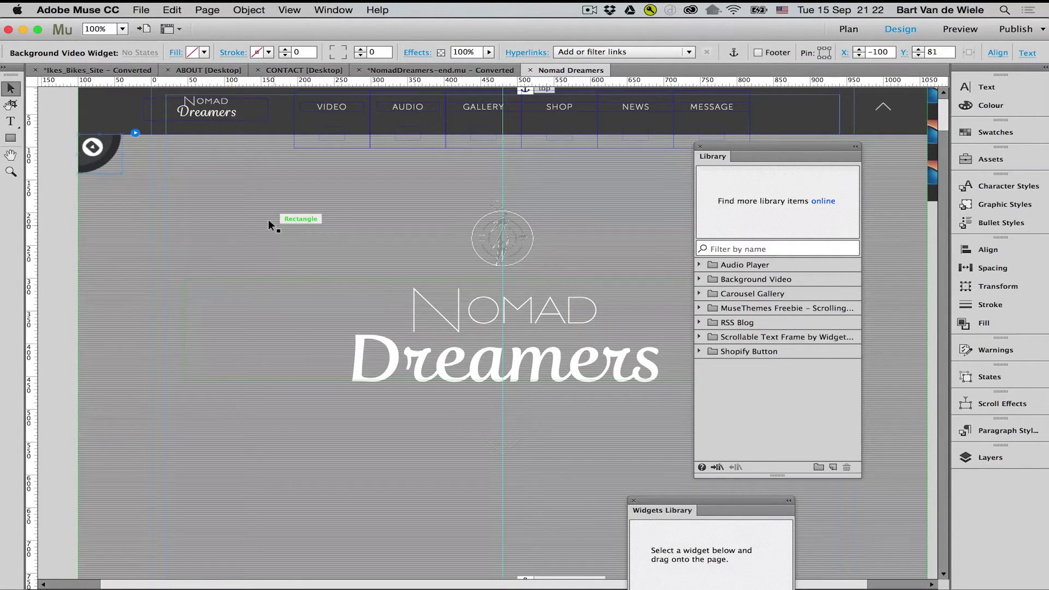
# Step: Copy the widget's Vimeo video URL and paste it into a new Chrome window
pyautogui.click(135, 132)
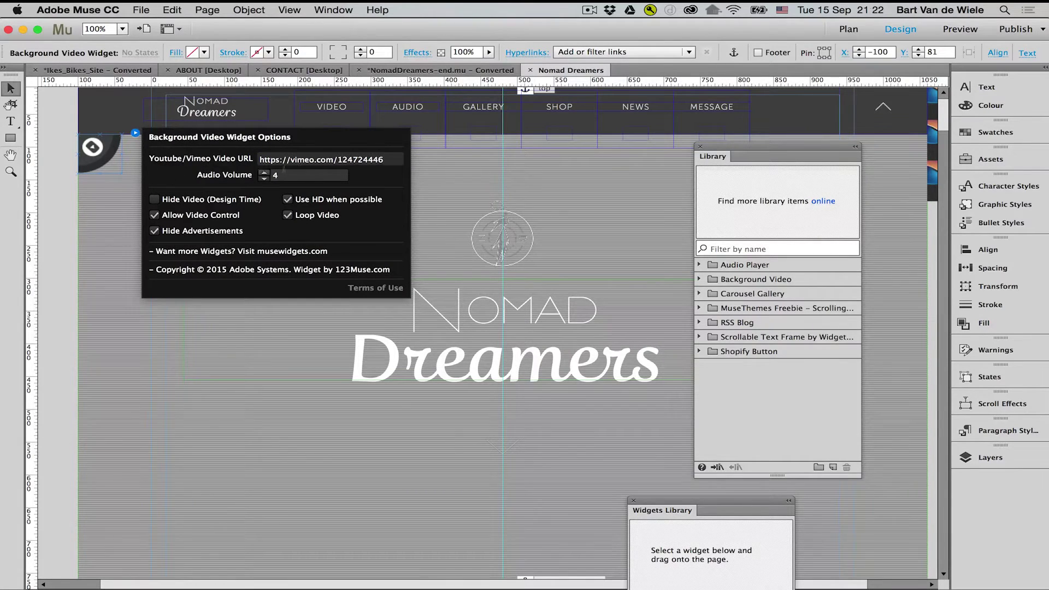
pyautogui.click(397, 159)
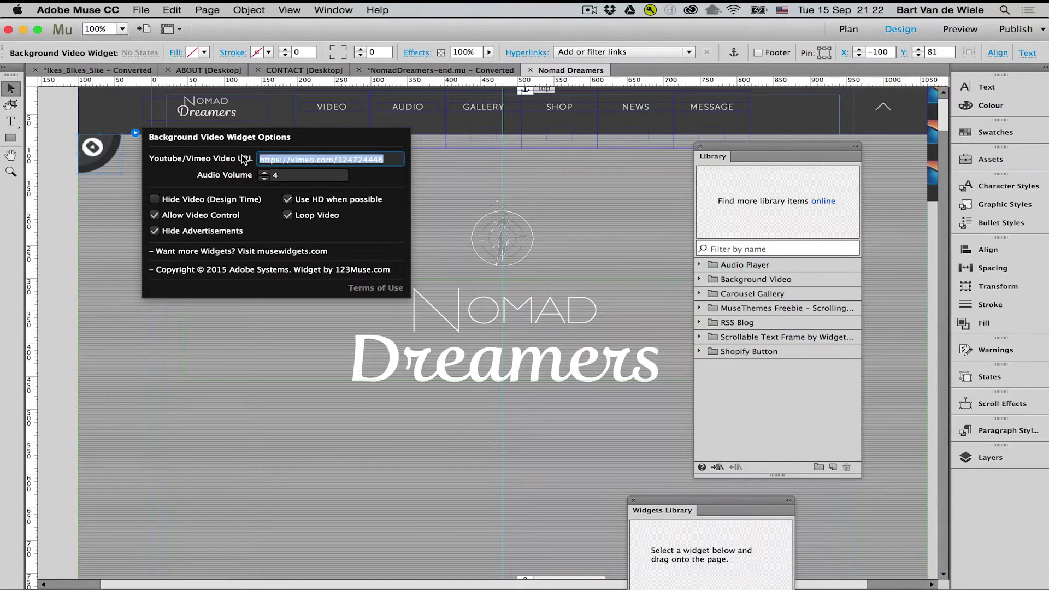
pyautogui.press('super+Tab')
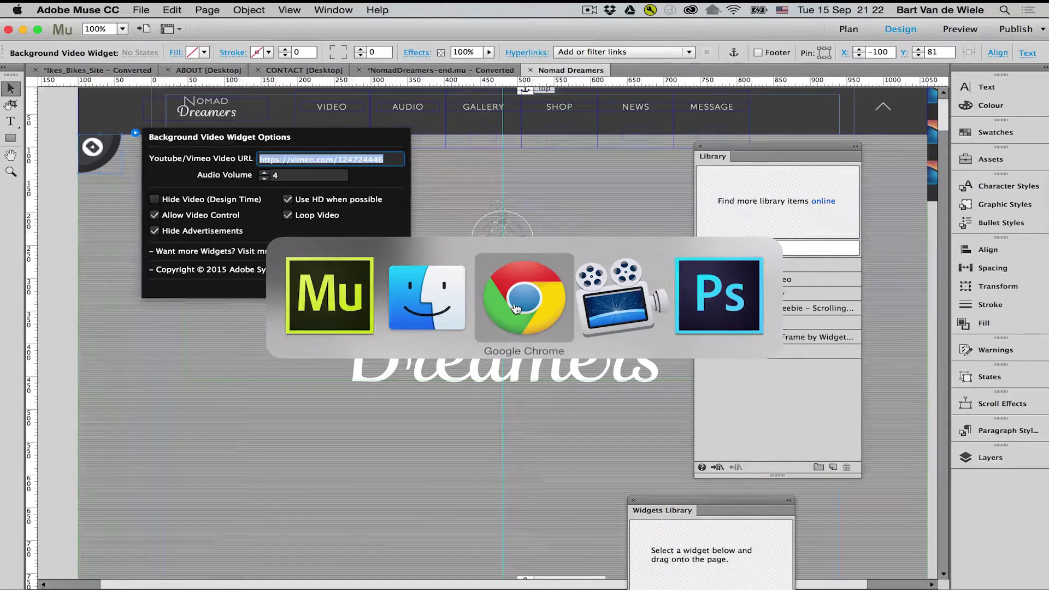
pyautogui.press('super+n')
pyautogui.write('https://vimeo.com/124724446')
# Step: Load the pasted Vimeo URL in Chrome, pause the clip, then return to Muse
pyautogui.press('Return')
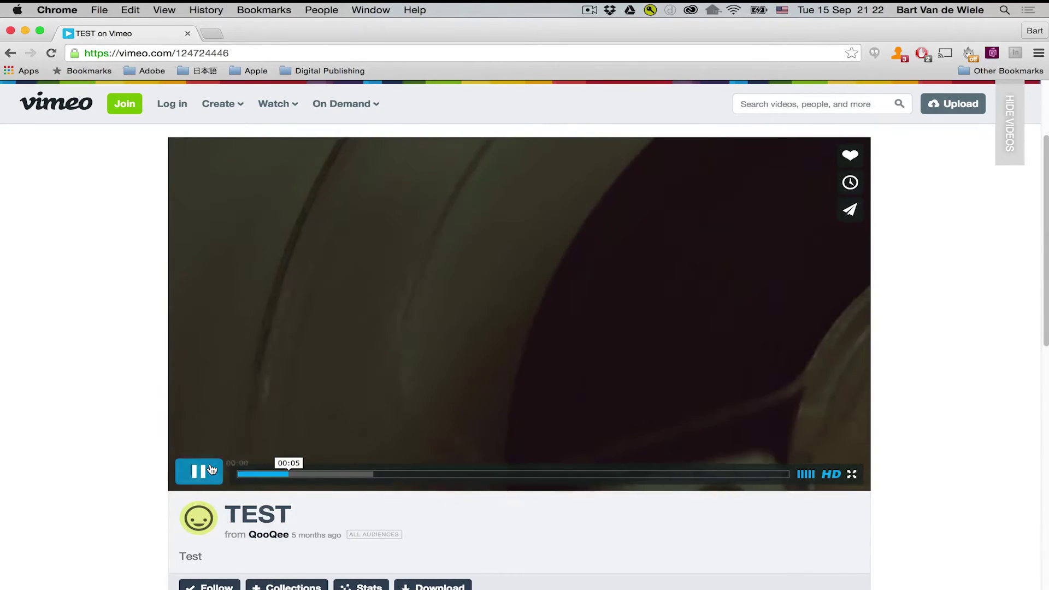
pyautogui.click(199, 471)
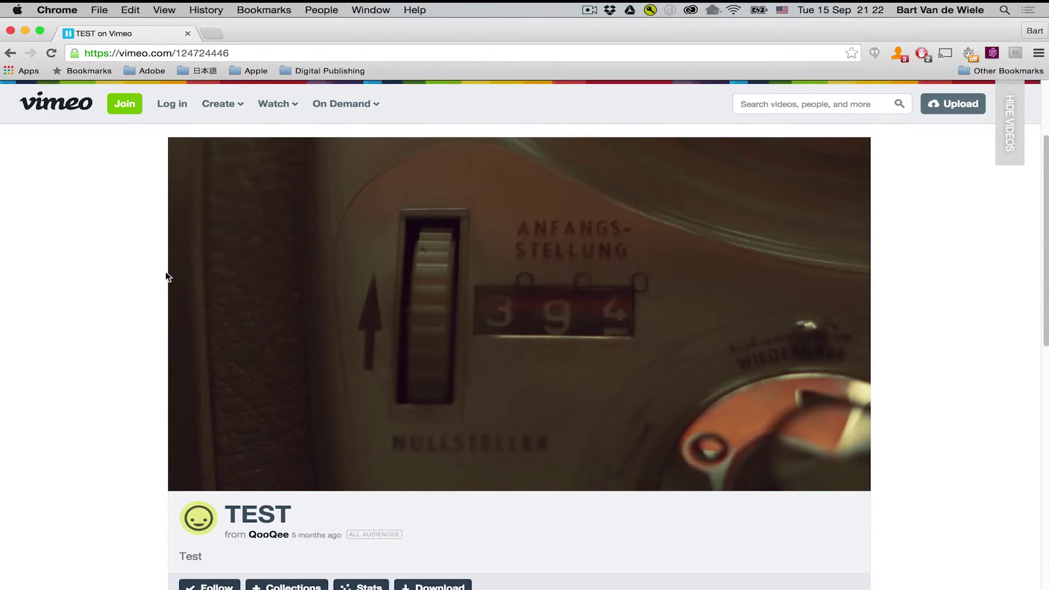
pyautogui.moveTo(250, 53); pyautogui.dragTo(82, 53)
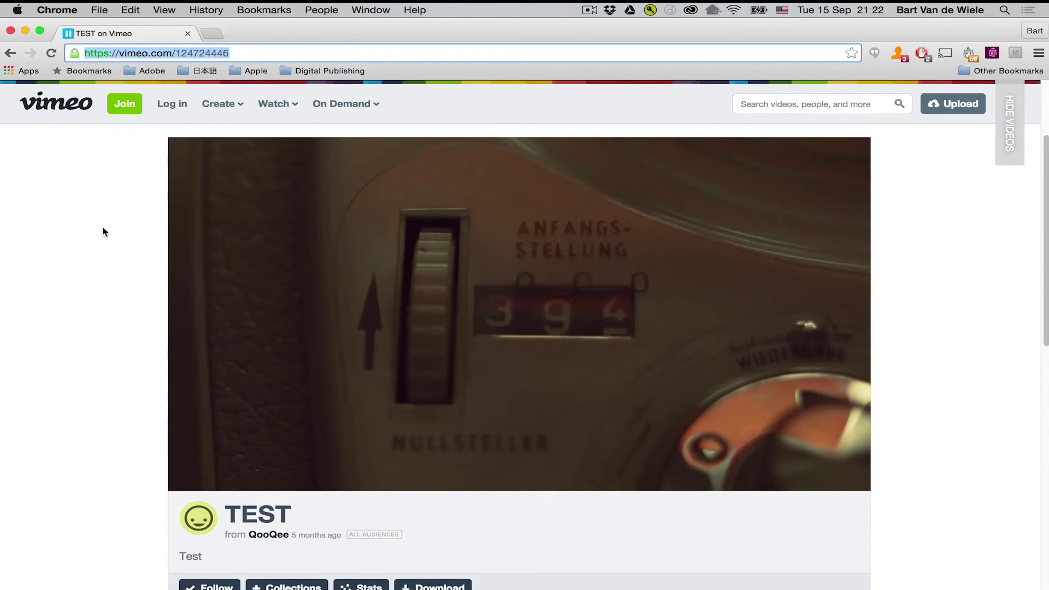
pyautogui.press('super+Tab')
pyautogui.press('super+shift+Tab')
pyautogui.press('super+Tab')
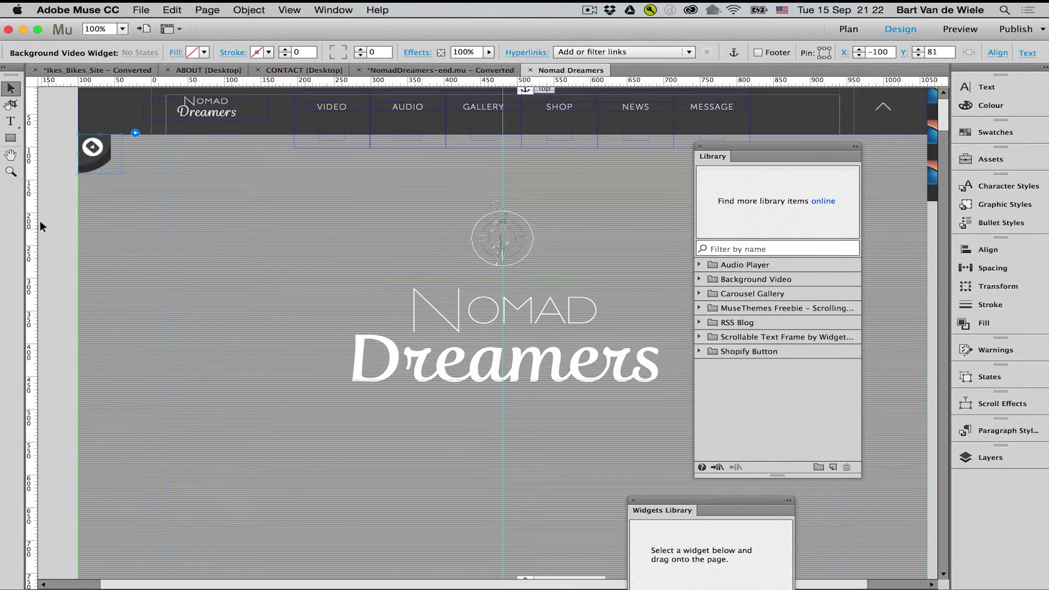
# Step: Deselect the widget and expand the Background Video folder in the Library
pyautogui.click(52, 222)
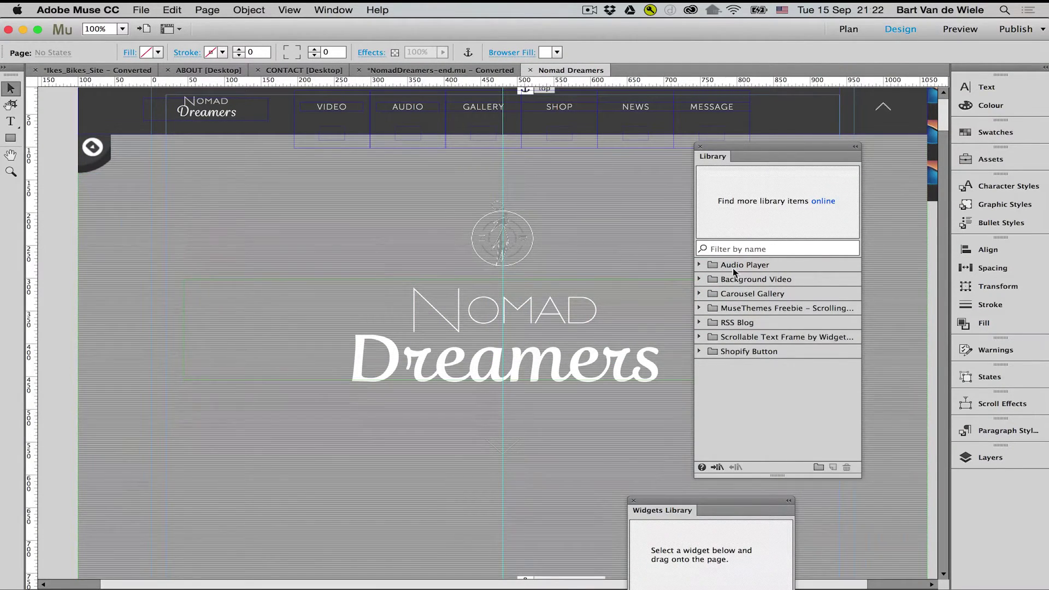
pyautogui.click(699, 280)
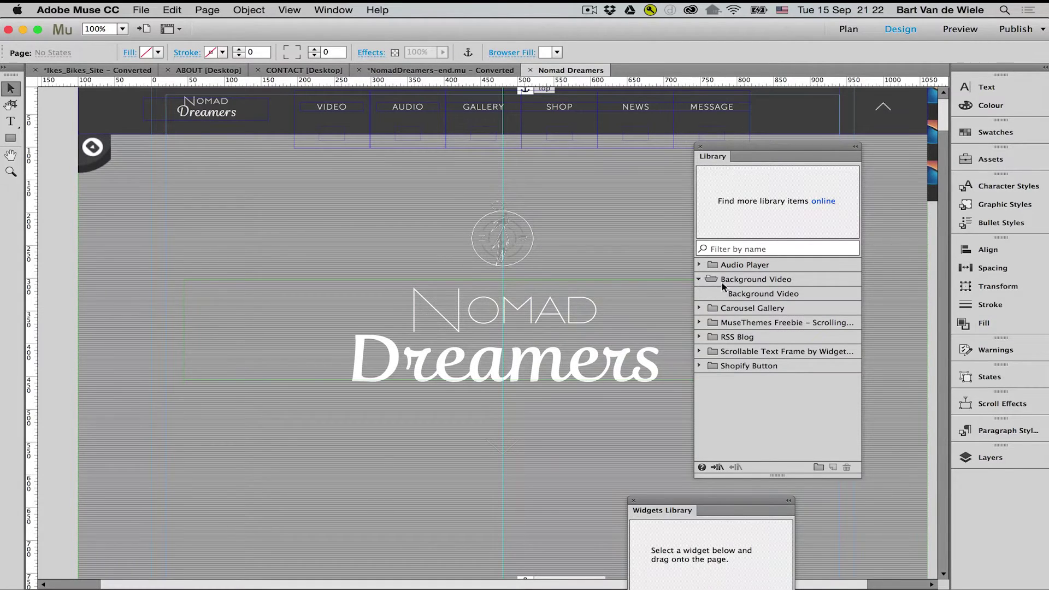
pyautogui.click(758, 295)
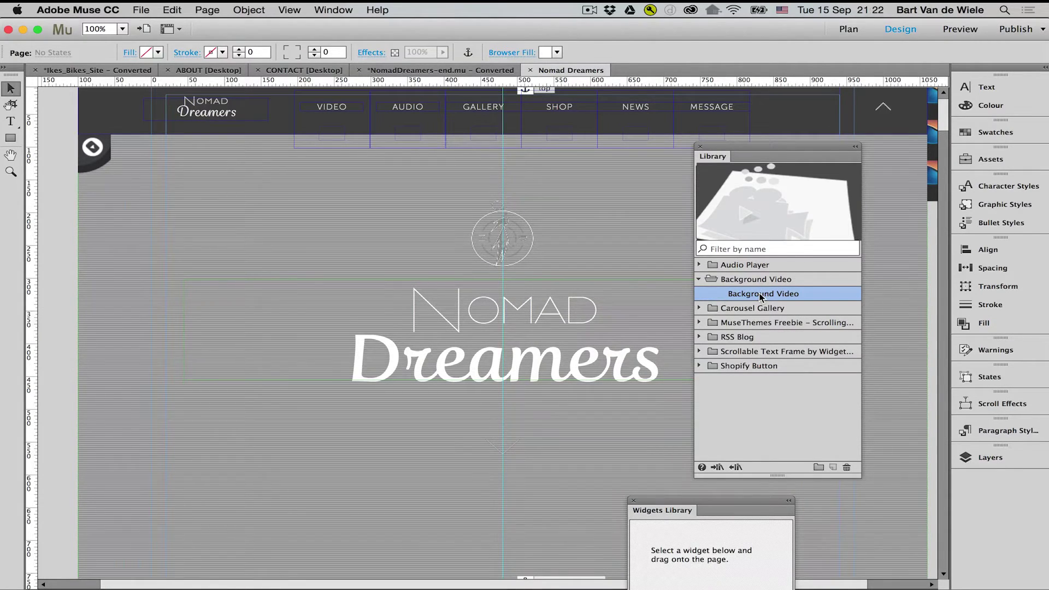
# Step: Open NomadDreamers-start.mu from Finder in Muse
pyautogui.press('super+Tab')
pyautogui.press('super+Tab')
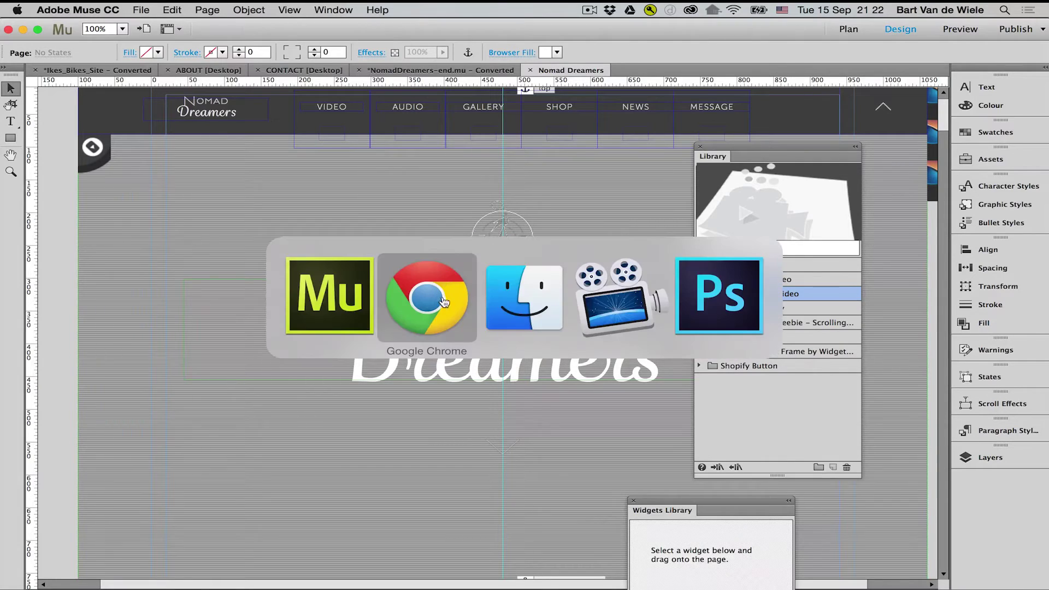
pyautogui.click(400, 180)
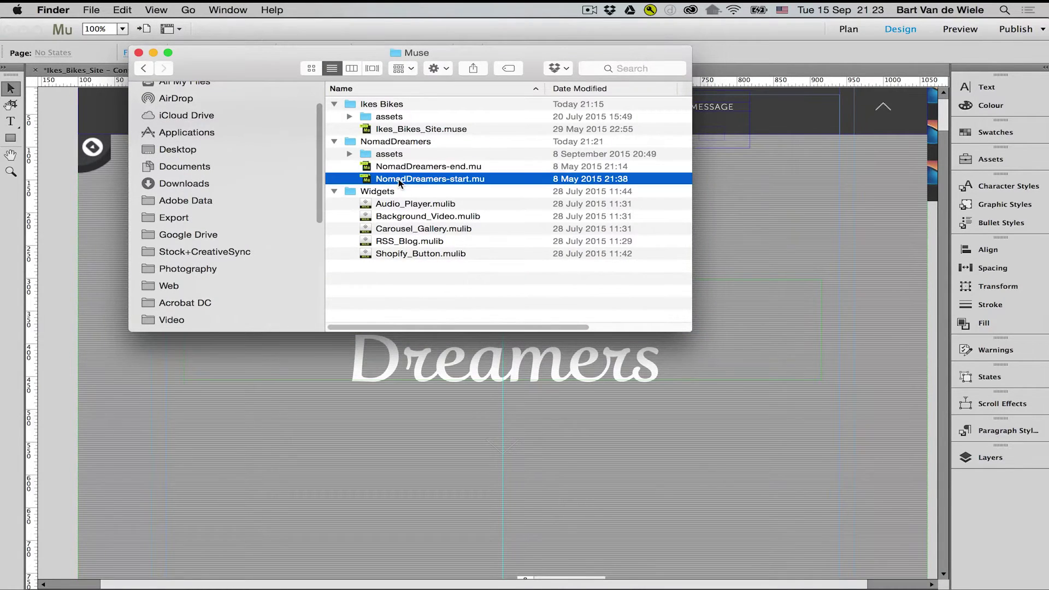
pyautogui.doubleClick(430, 179)
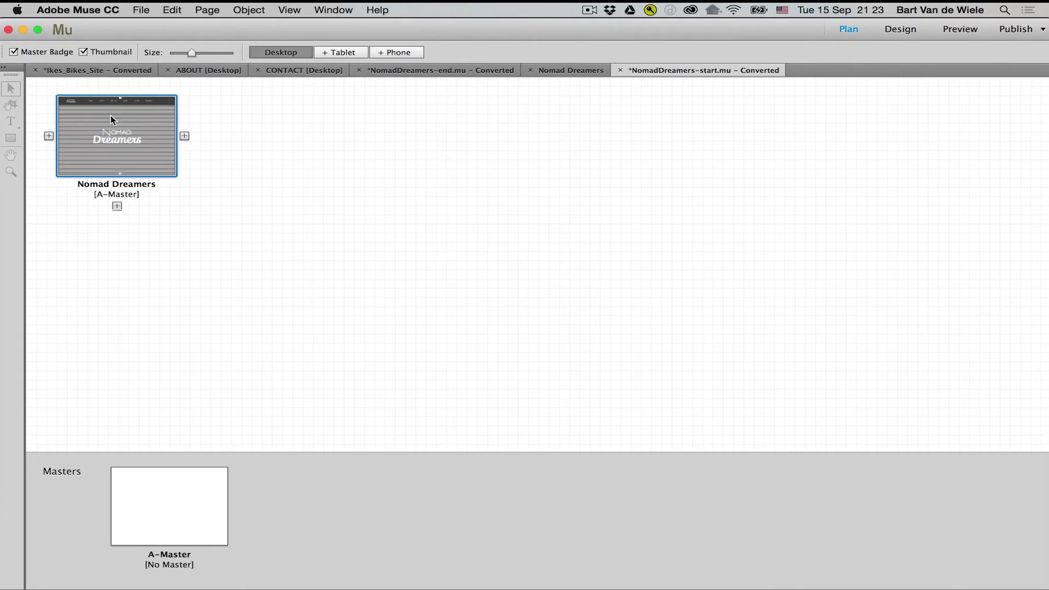
# Step: Open the Nomad Dreamers page, zoom out, and drag a Background Video widget onto it
pyautogui.doubleClick(110, 118)
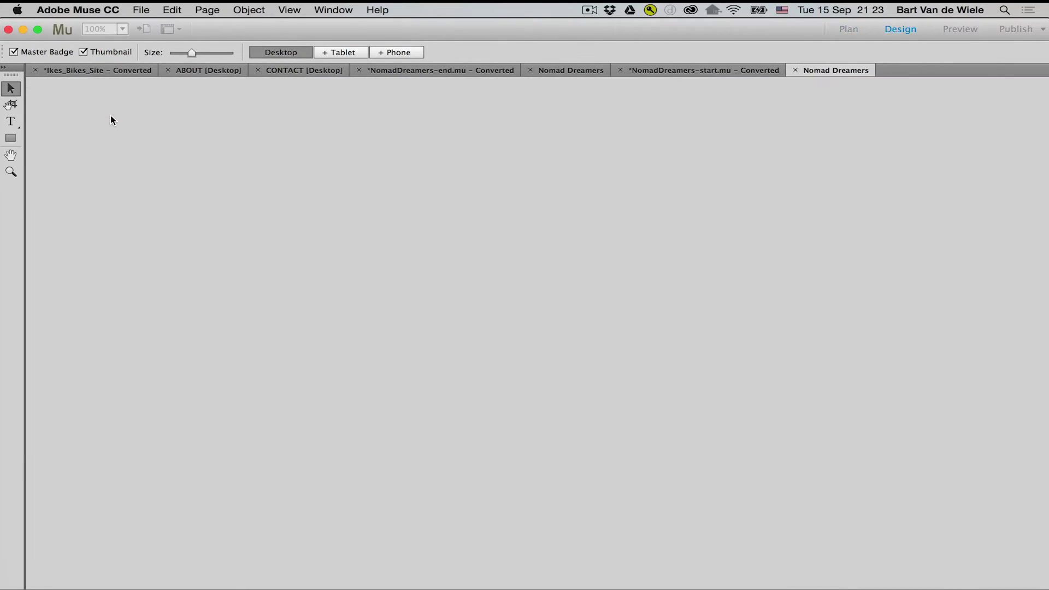
pyautogui.keyDown('alt'); pyautogui.click(540, 339); pyautogui.keyUp('alt')
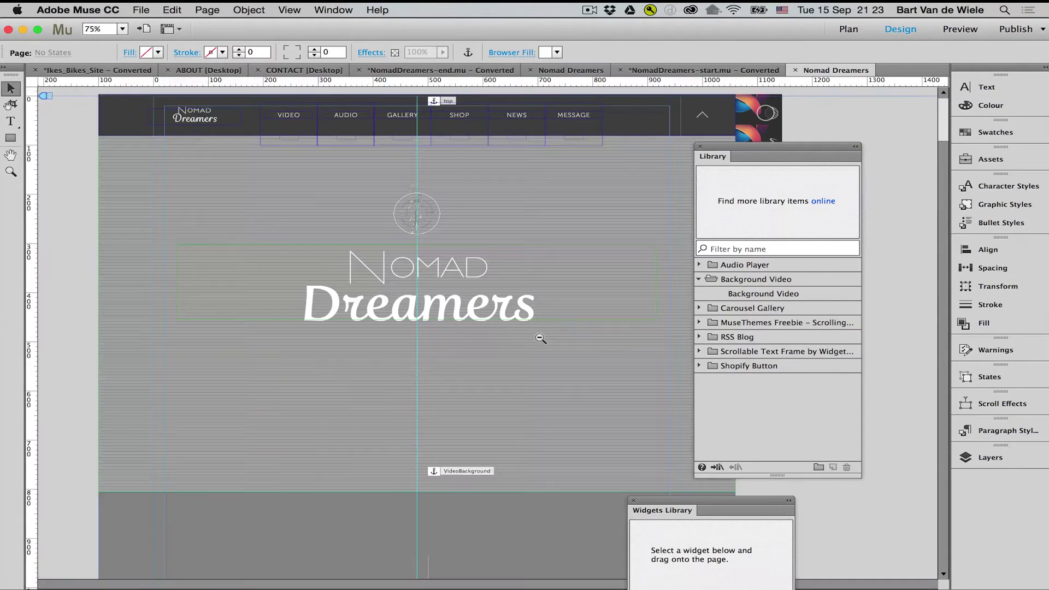
pyautogui.click(420, 290)
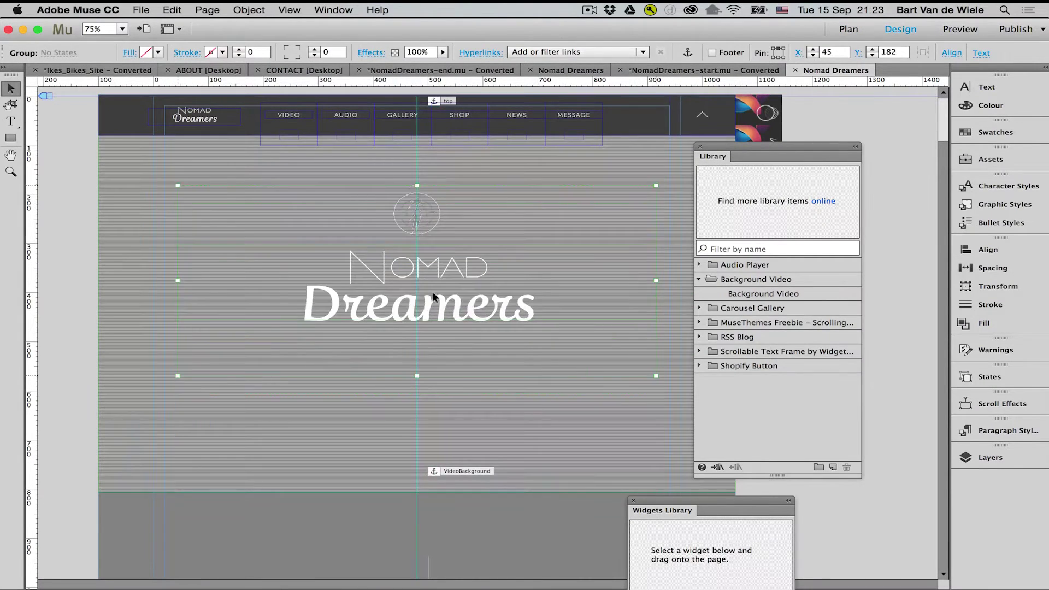
pyautogui.click(869, 188)
pyautogui.moveTo(781, 296); pyautogui.dragTo(218, 199)
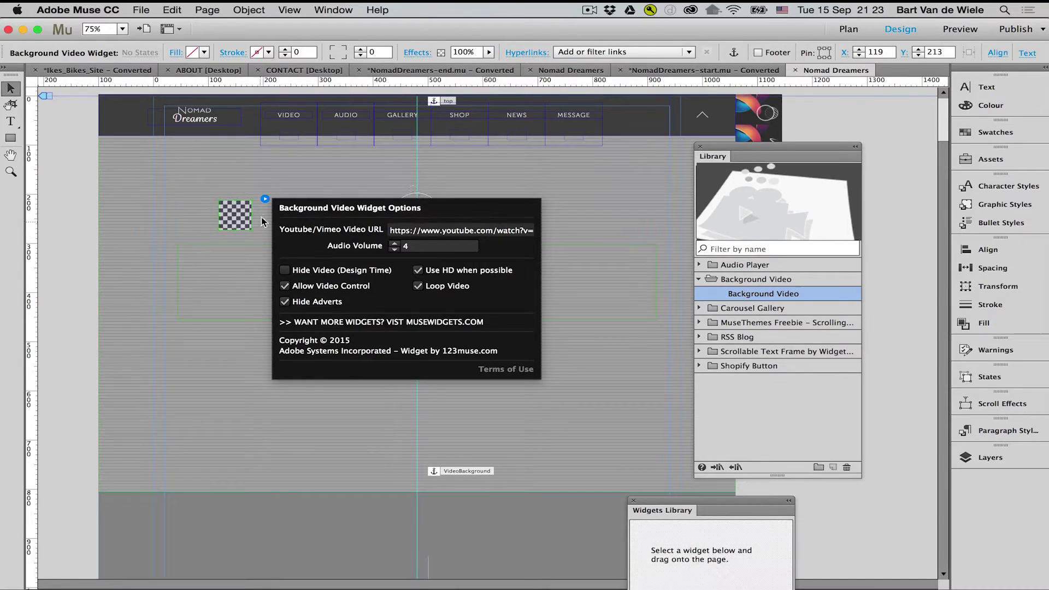
pyautogui.click(429, 230)
pyautogui.press('BackSpace')
pyautogui.write('https://vimeo.com/124724446')
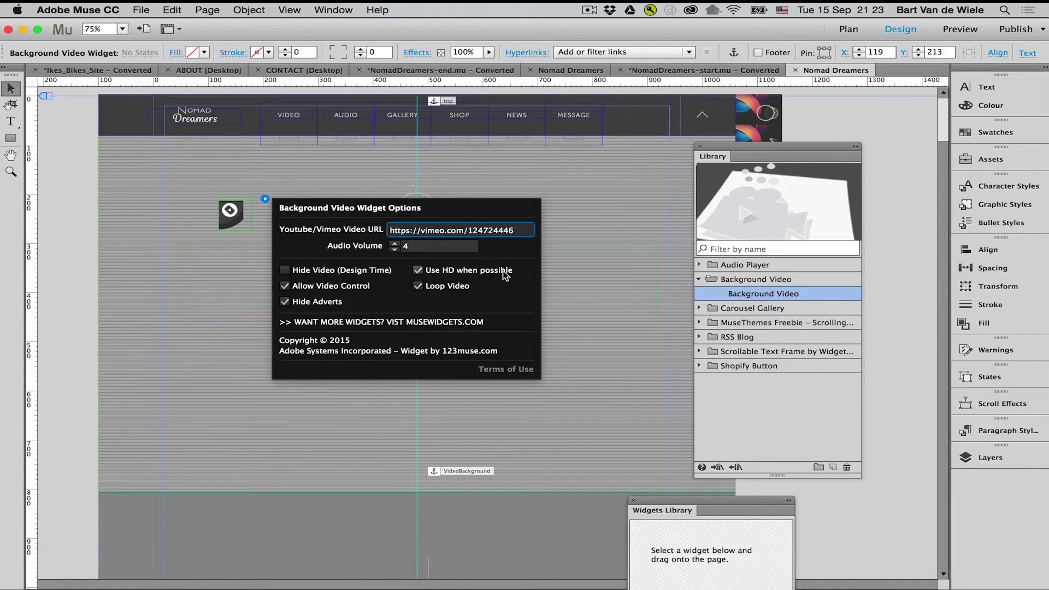
pyautogui.press('Tab')
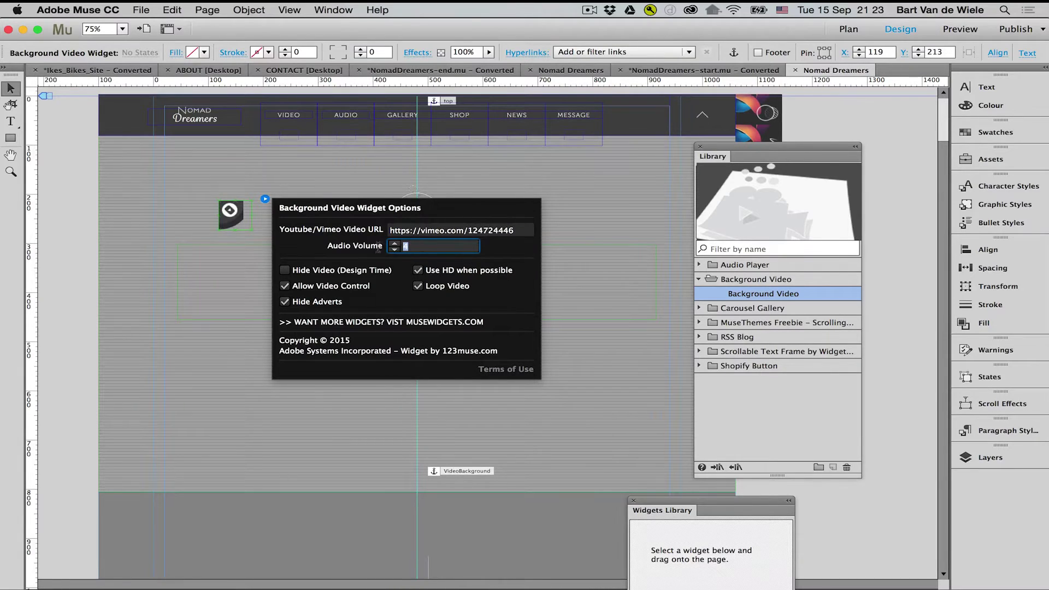
pyautogui.write('0')
pyautogui.press('Tab')
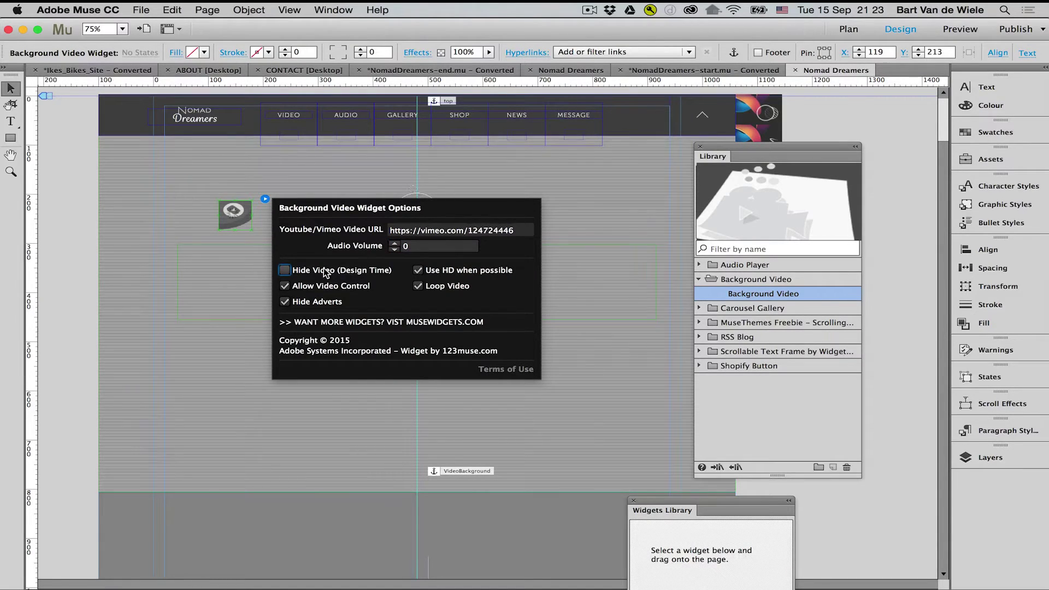
pyautogui.click(285, 286)
pyautogui.click(285, 303)
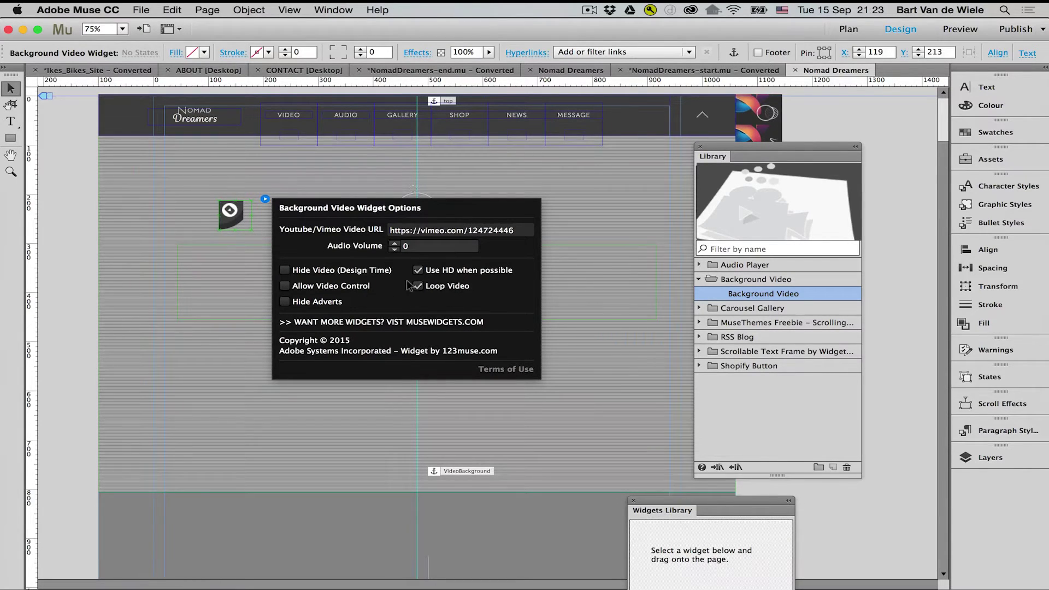
pyautogui.click(64, 234)
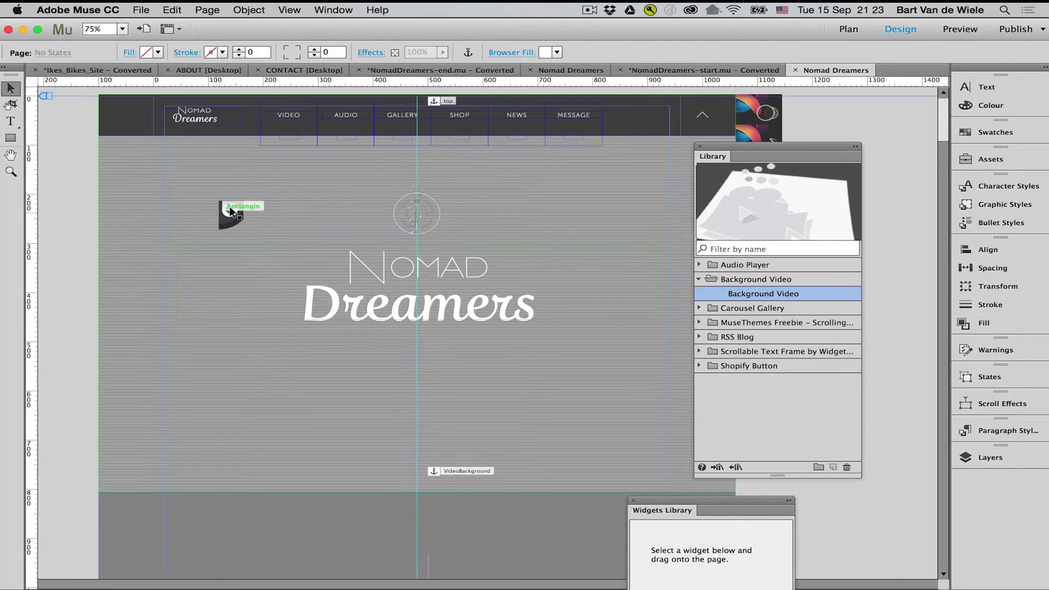
pyautogui.click(233, 211)
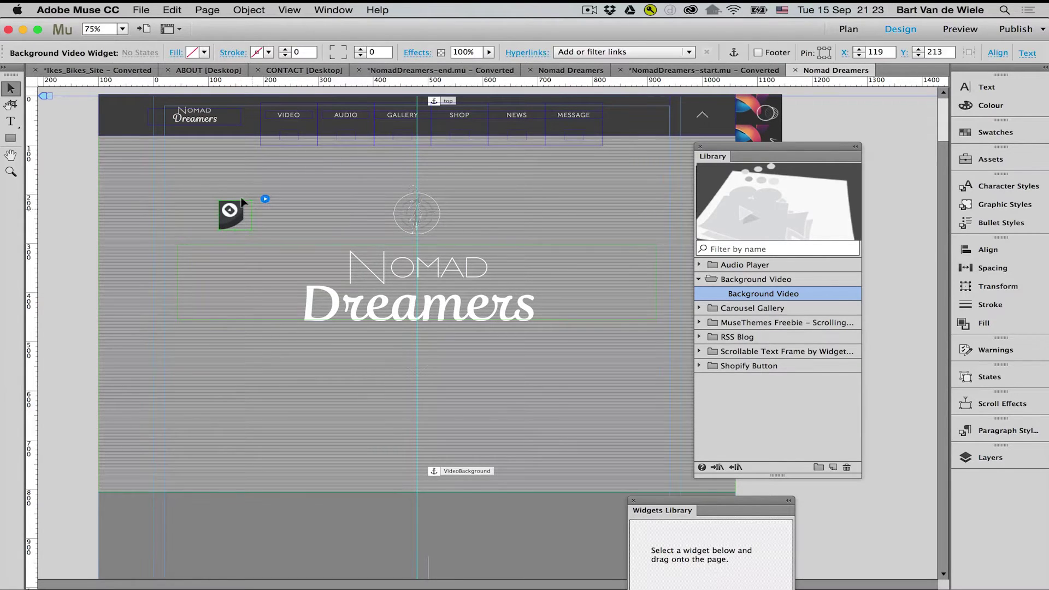
# Step: Watch the Vimeo clip play behind the Nomad Dreamers heading in the Chrome preview, then return to Muse
pyautogui.click(68, 198)
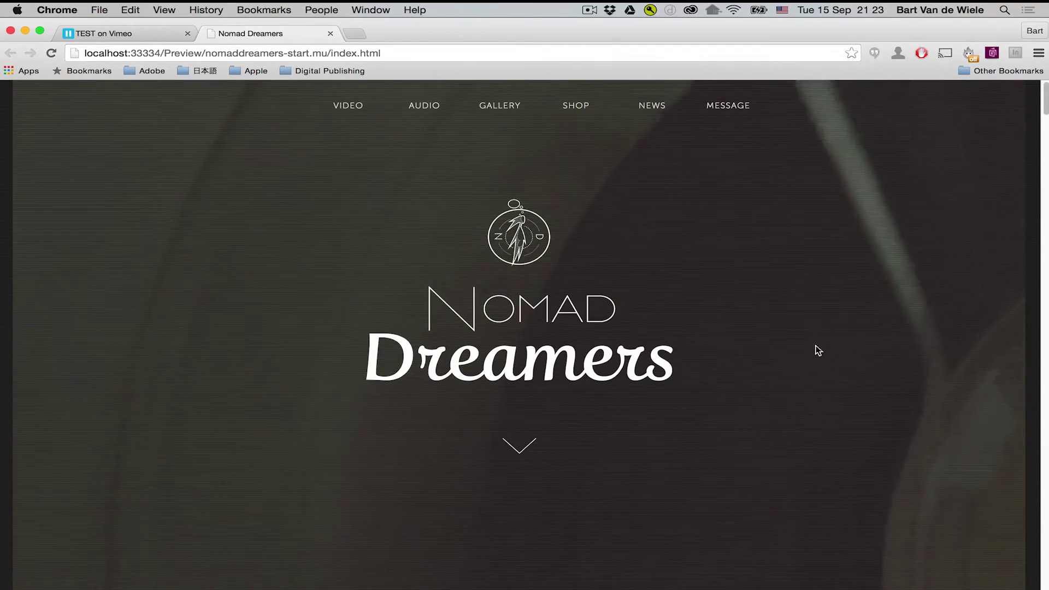
pyautogui.scroll(-2, 823, 343)
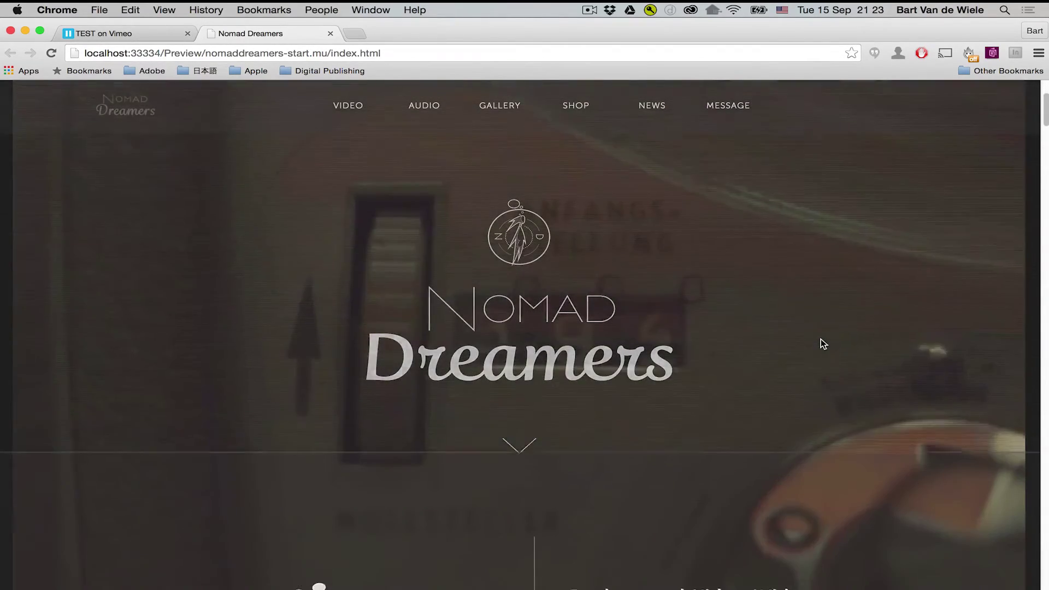
pyautogui.scroll(-3, 821, 339)
pyautogui.scroll(-5, 821, 338)
pyautogui.scroll(-3, 820, 339)
pyautogui.scroll(-5, 820, 339)
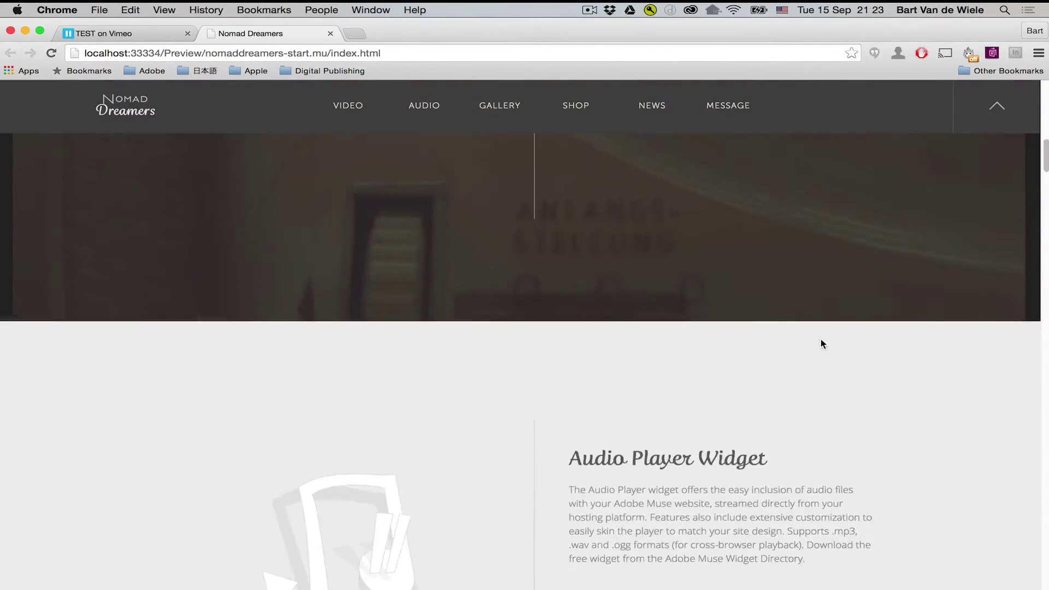
pyautogui.scroll(15, 820, 340)
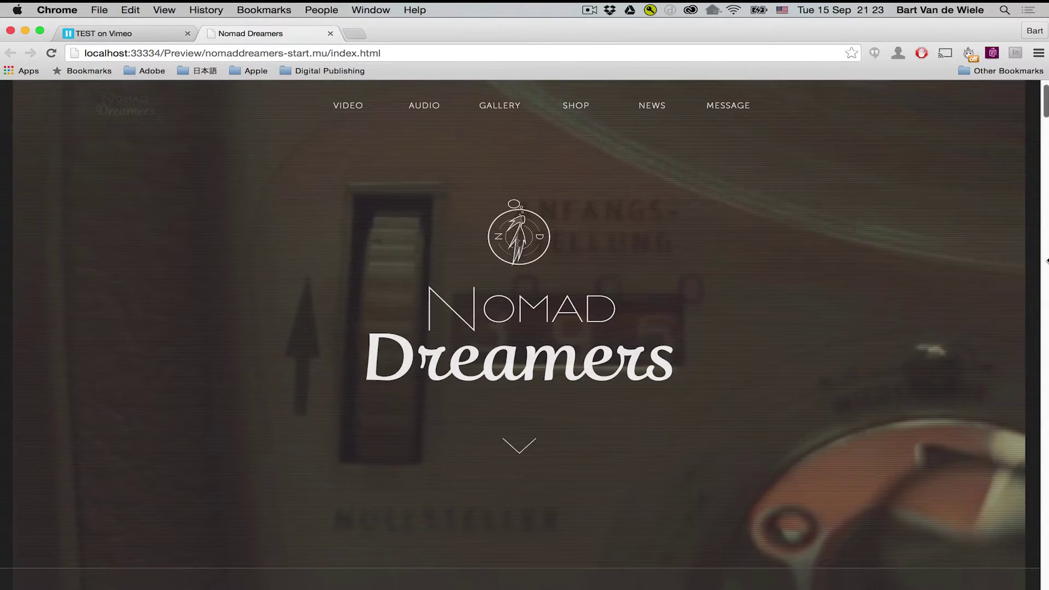
pyautogui.moveTo(1046, 261)
pyautogui.mouseDown()
pyautogui.moveTo(937, 287)
pyautogui.moveTo(1046, 287)
pyautogui.mouseUp()
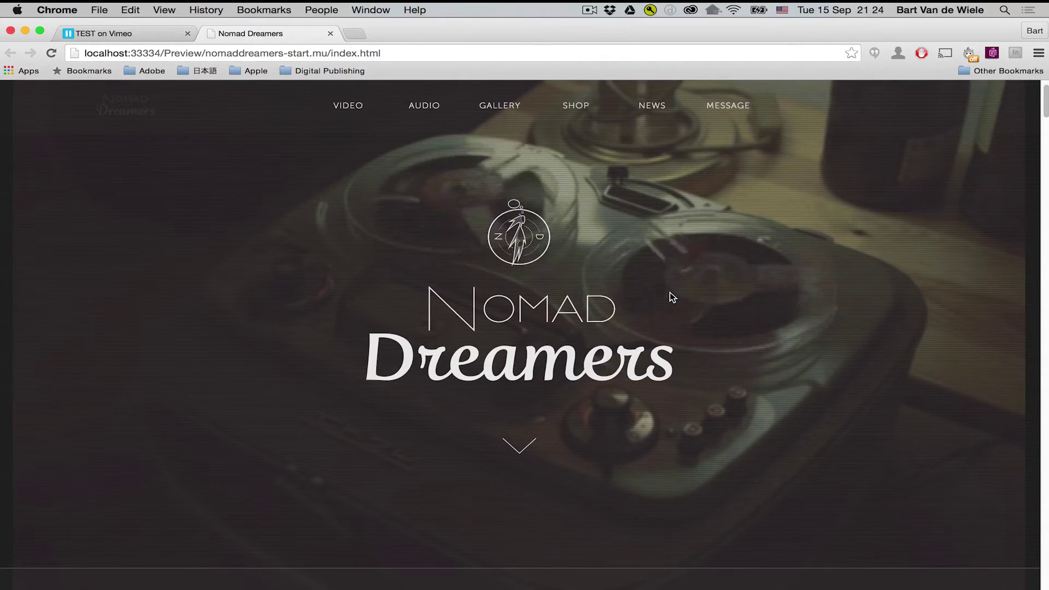
pyautogui.press('super+Tab')
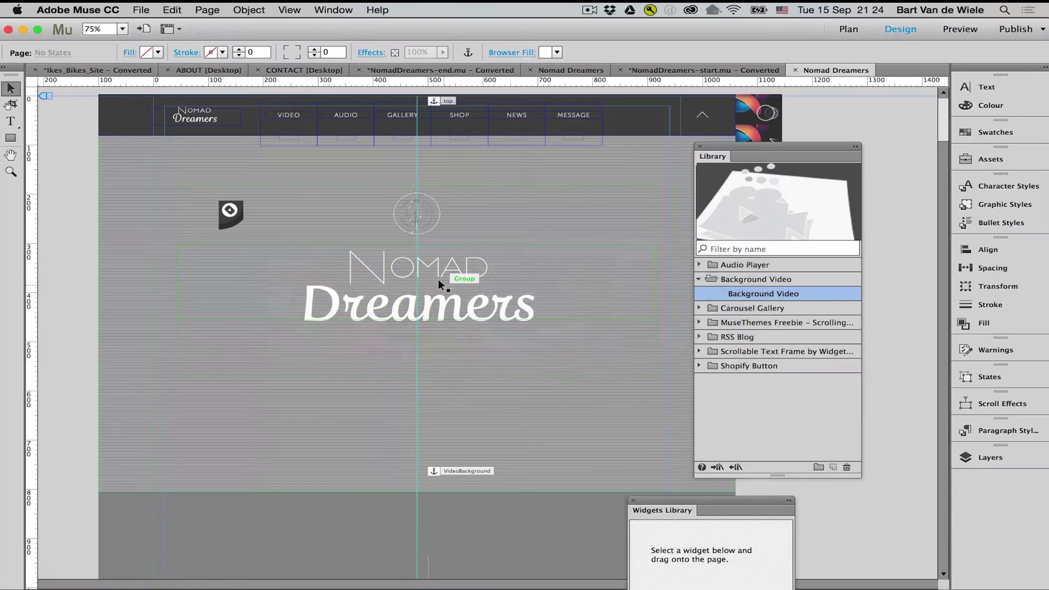
# Step: Collapse the Background Video library folder and select the Audio Player folder
pyautogui.click(699, 281)
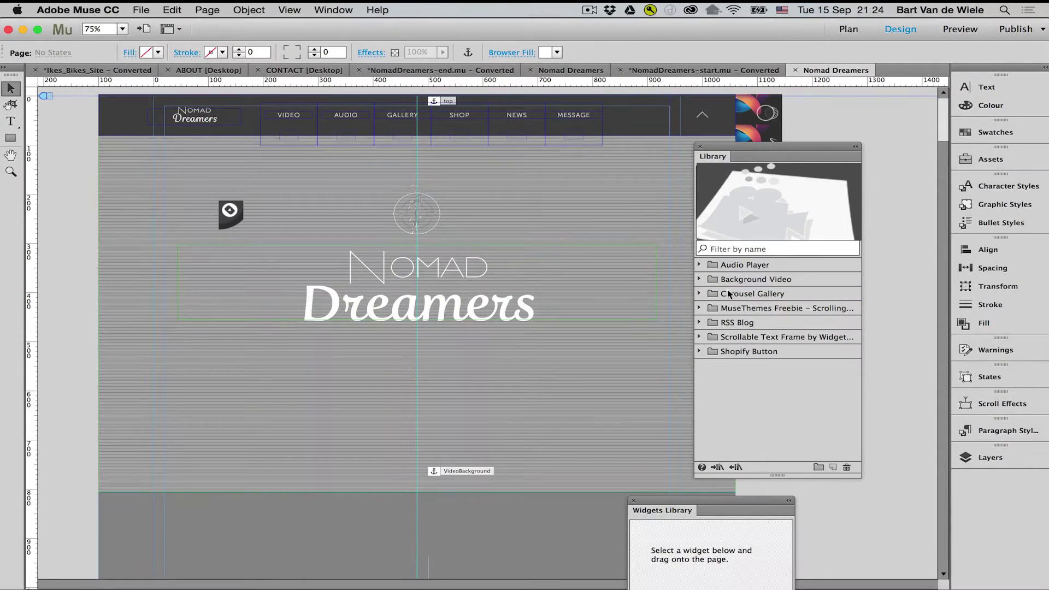
pyautogui.click(741, 295)
pyautogui.click(748, 265)
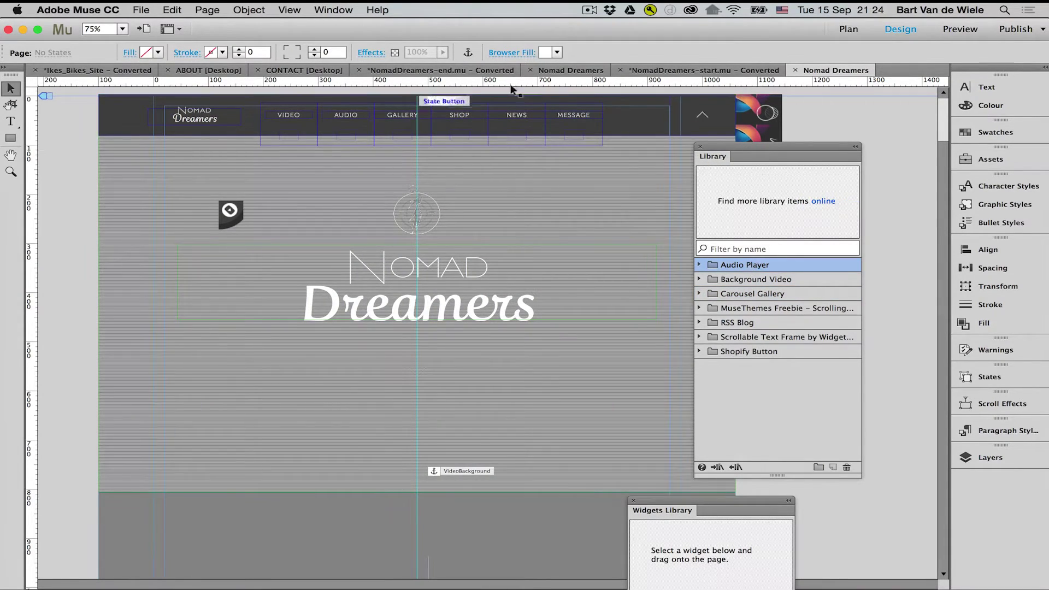
# Step: Show the other Nomad Dreamers page's Audio Player Widget section at 75% zoom
pyautogui.click(559, 70)
pyautogui.moveTo(733, 150); pyautogui.dragTo(806, 166)
pyautogui.press('super+minus')
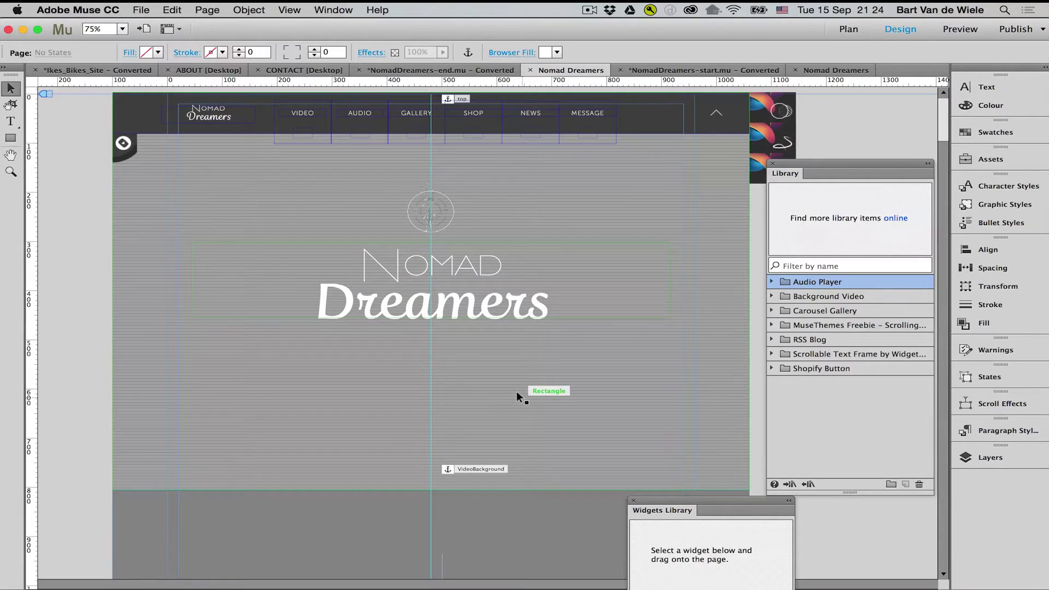
pyautogui.scroll(-5, 517, 393)
pyautogui.scroll(-5, 517, 393)
pyautogui.scroll(-15, 516, 391)
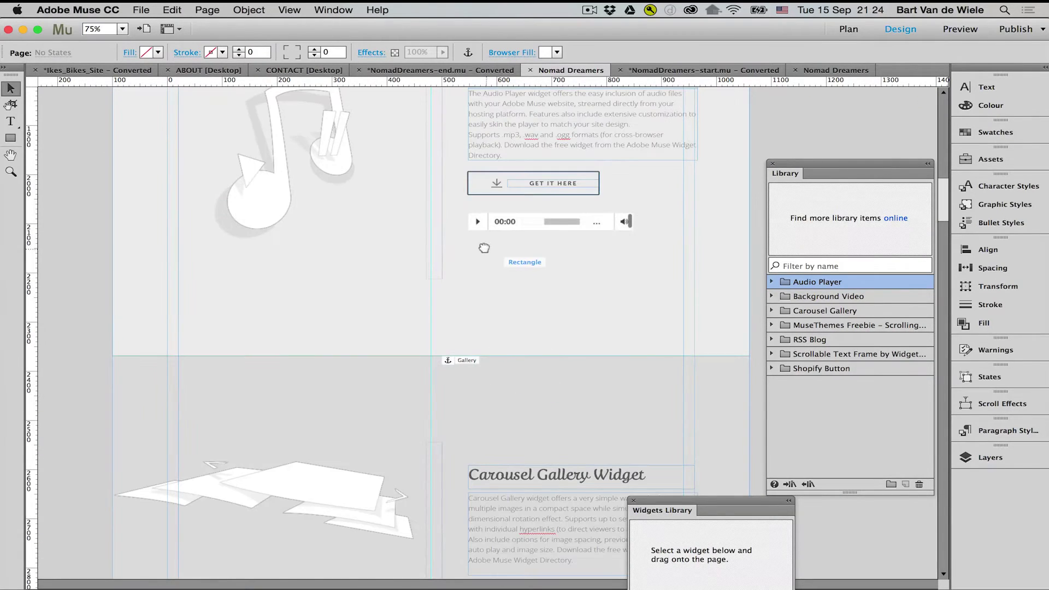
pyautogui.scroll(4, 510, 393)
pyautogui.scroll(1, 547, 306)
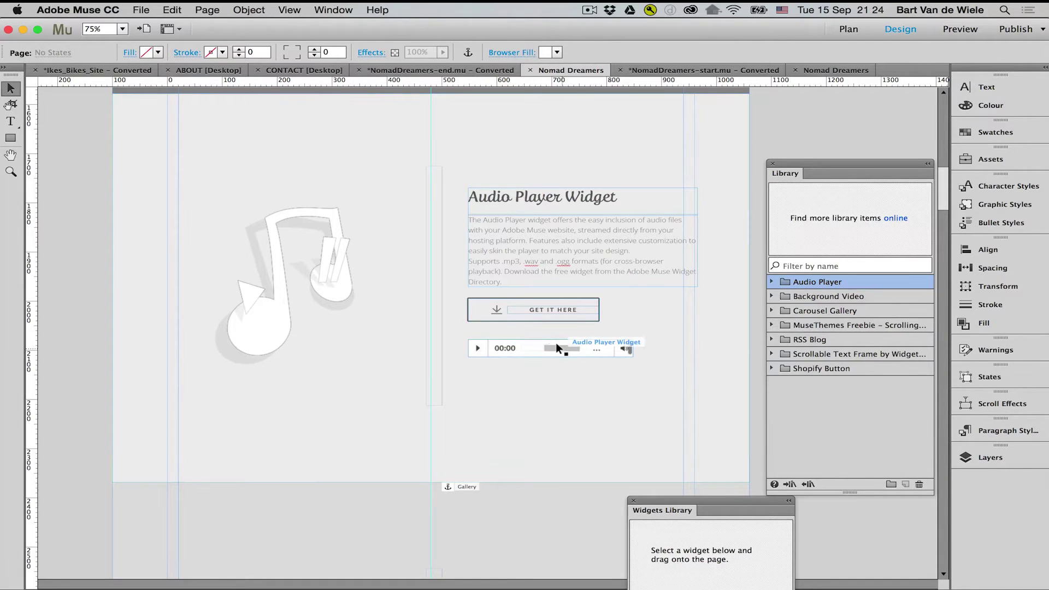
# Step: Place a dark Audio Player widget from the Library just below the existing player
pyautogui.click(772, 281)
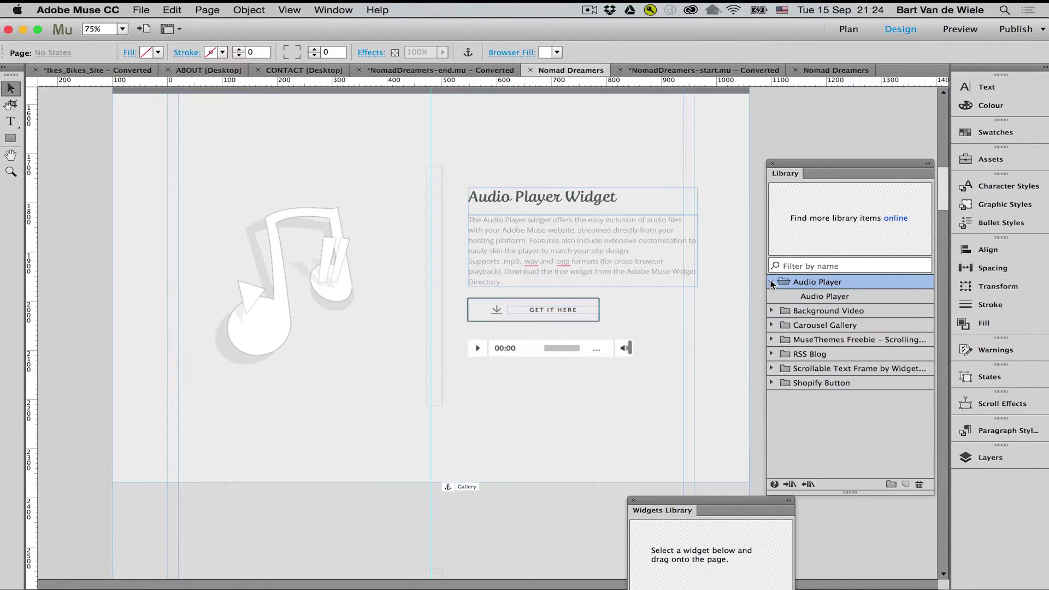
pyautogui.moveTo(815, 298); pyautogui.dragTo(485, 382)
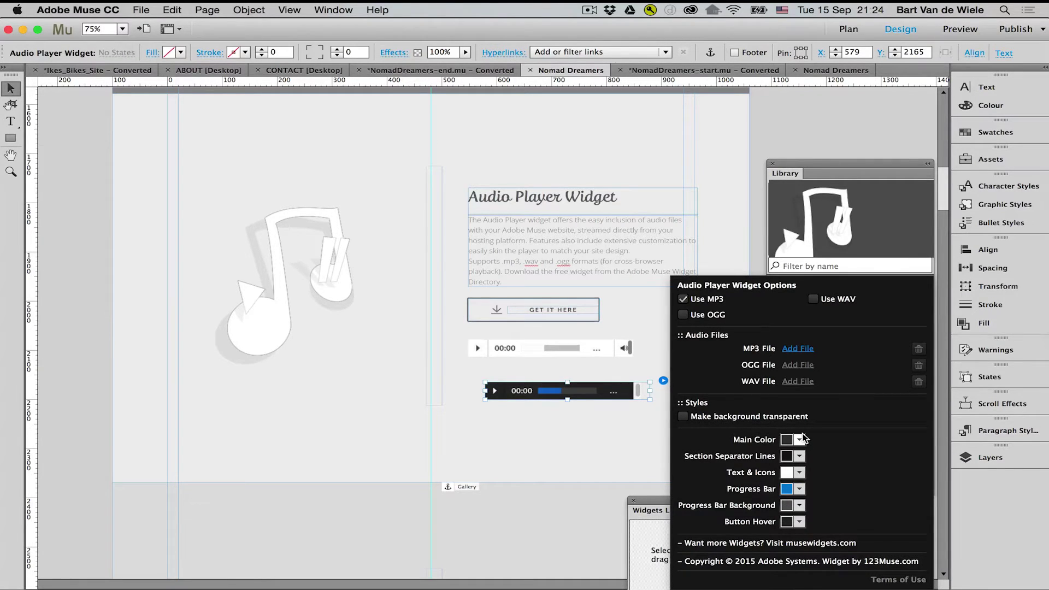
pyautogui.click(535, 408)
pyautogui.moveTo(549, 392); pyautogui.dragTo(536, 381)
pyautogui.click(522, 428)
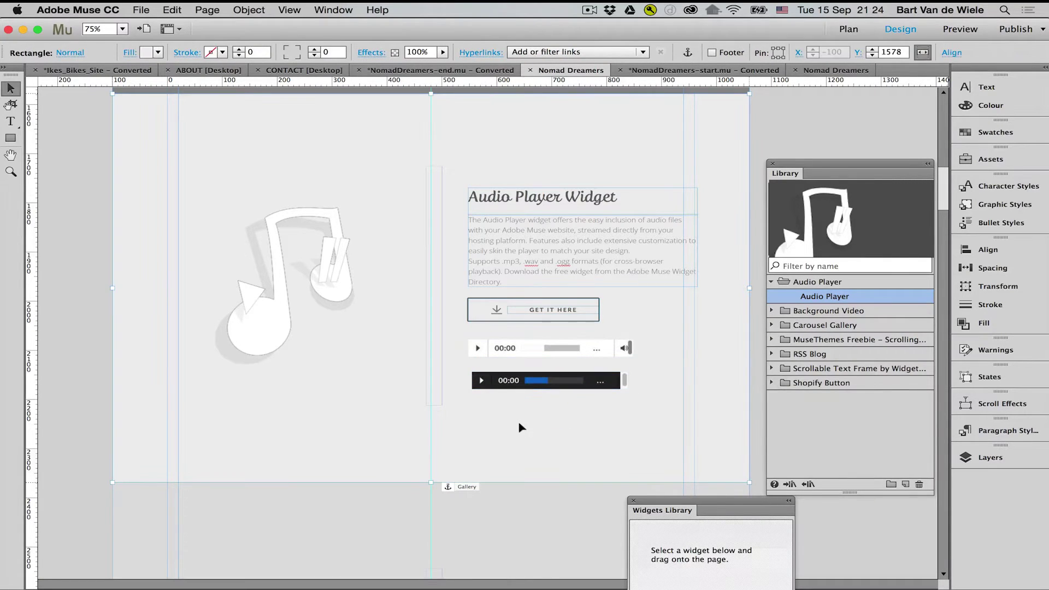
# Step: Check the Carousel Gallery's options: autoplay, loose spacing and 600×400 images
pyautogui.scroll(-15, 519, 422)
pyautogui.scroll(5, 519, 422)
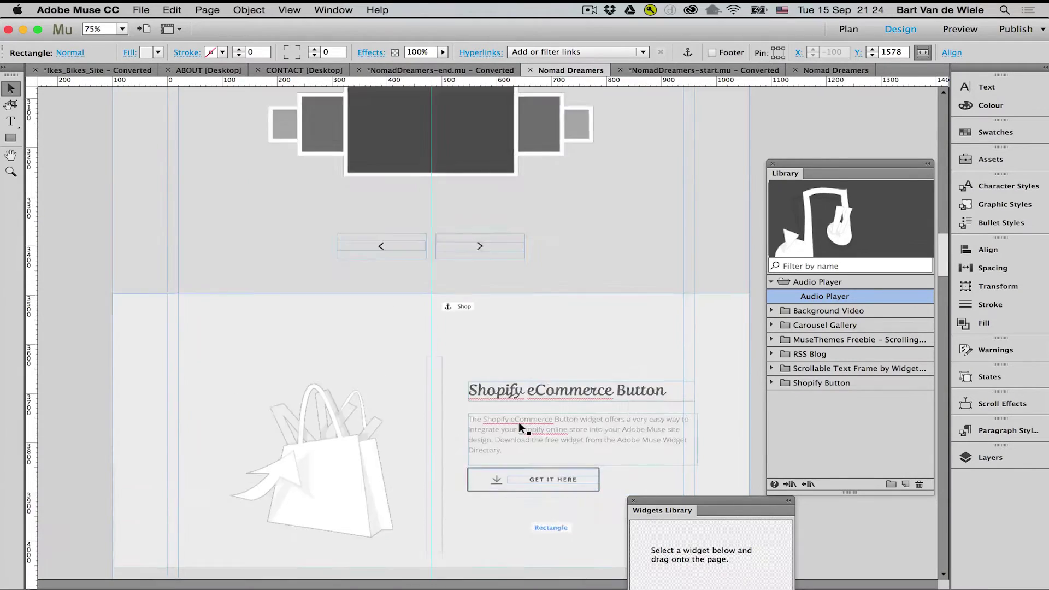
pyautogui.click(523, 368)
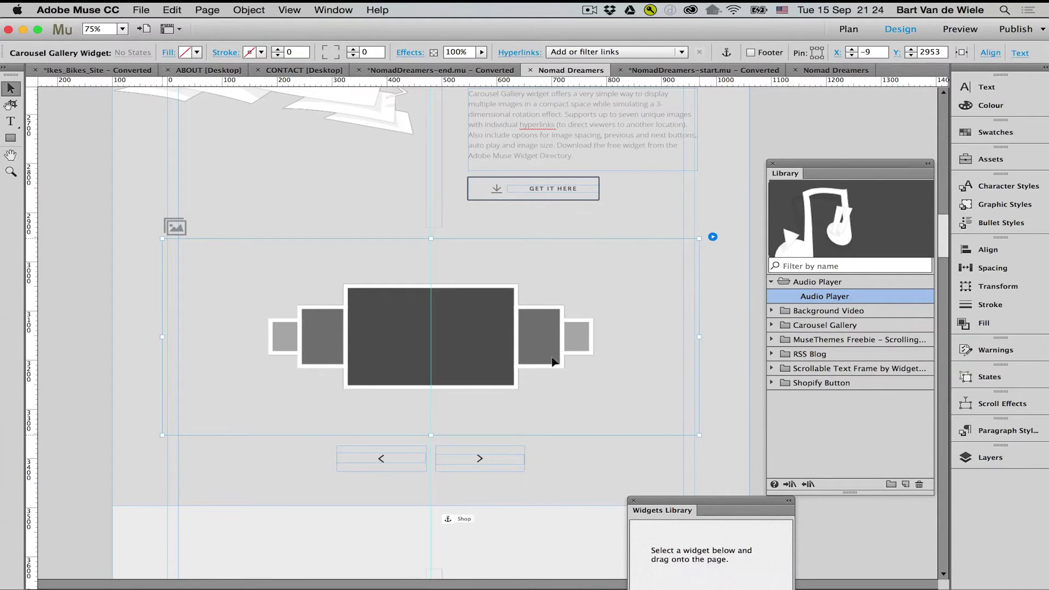
pyautogui.click(713, 237)
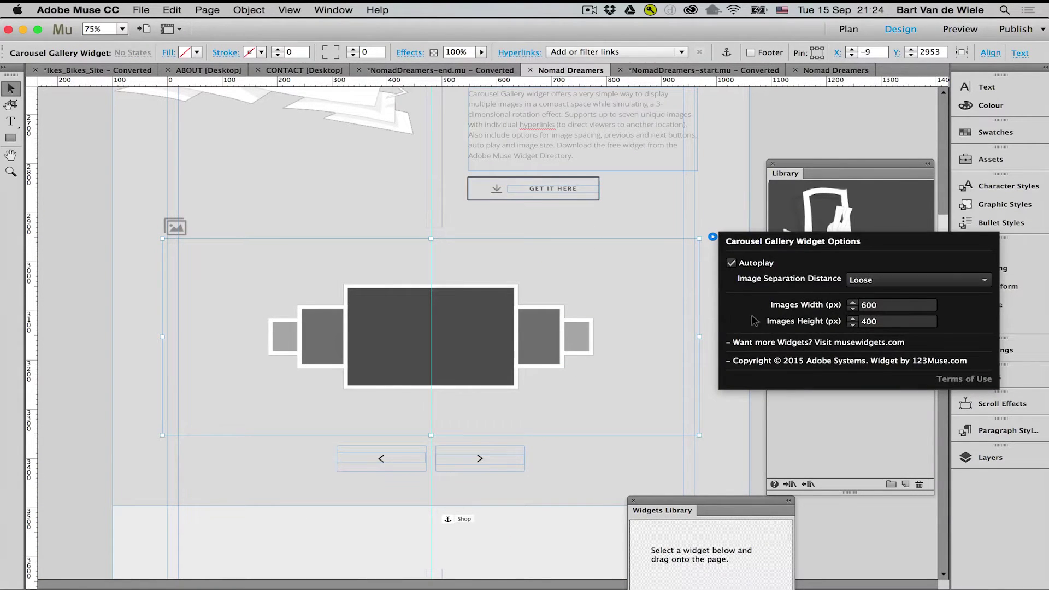
pyautogui.click(712, 237)
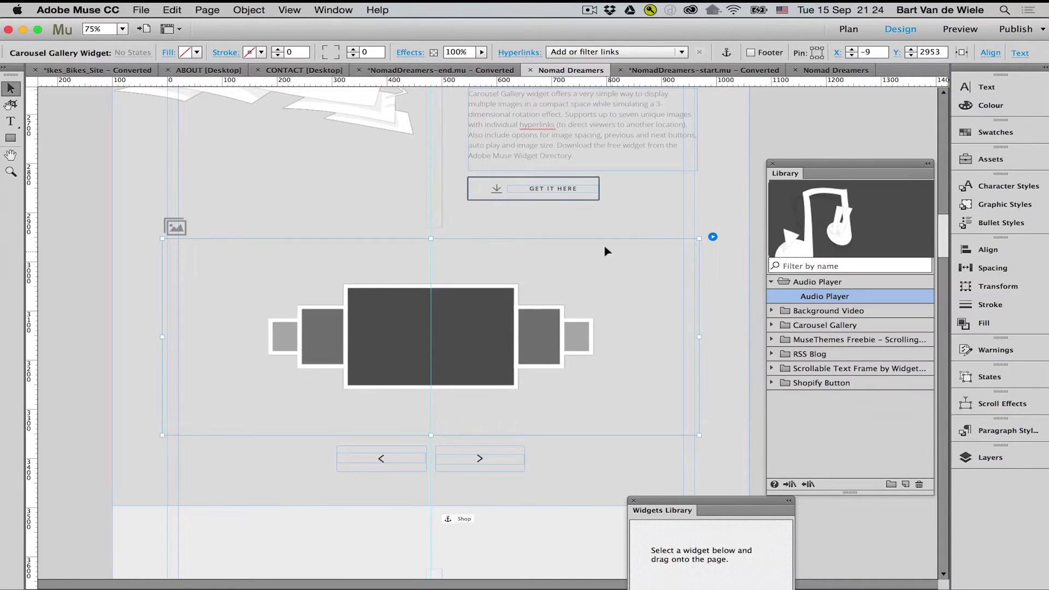
pyautogui.click(67, 218)
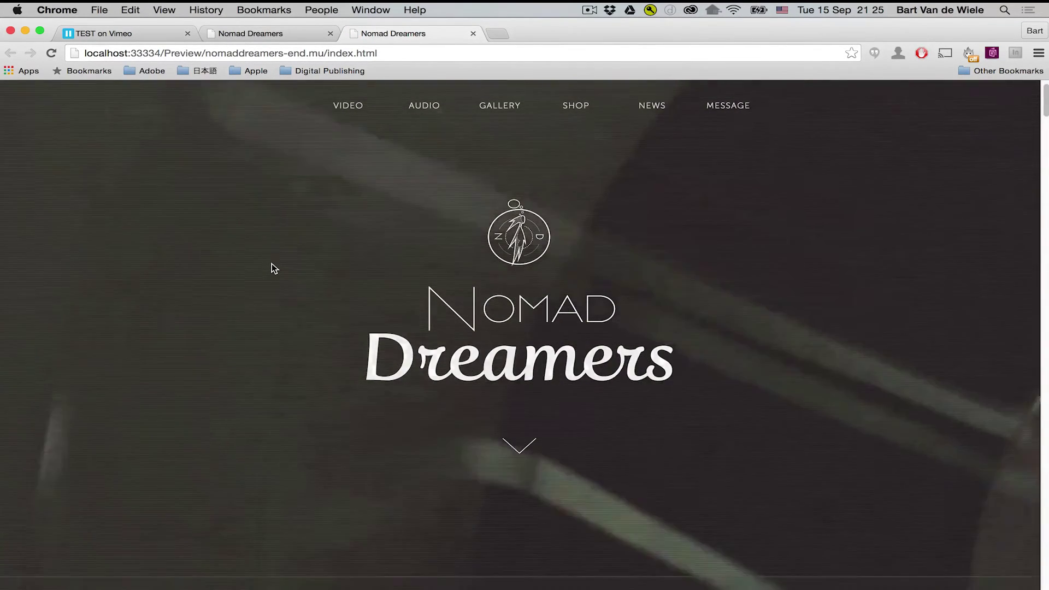
# Step: Play and pause the audio player on the finished Nomad Dreamers preview
pyautogui.scroll(-5, 271, 263)
pyautogui.scroll(-4, 272, 267)
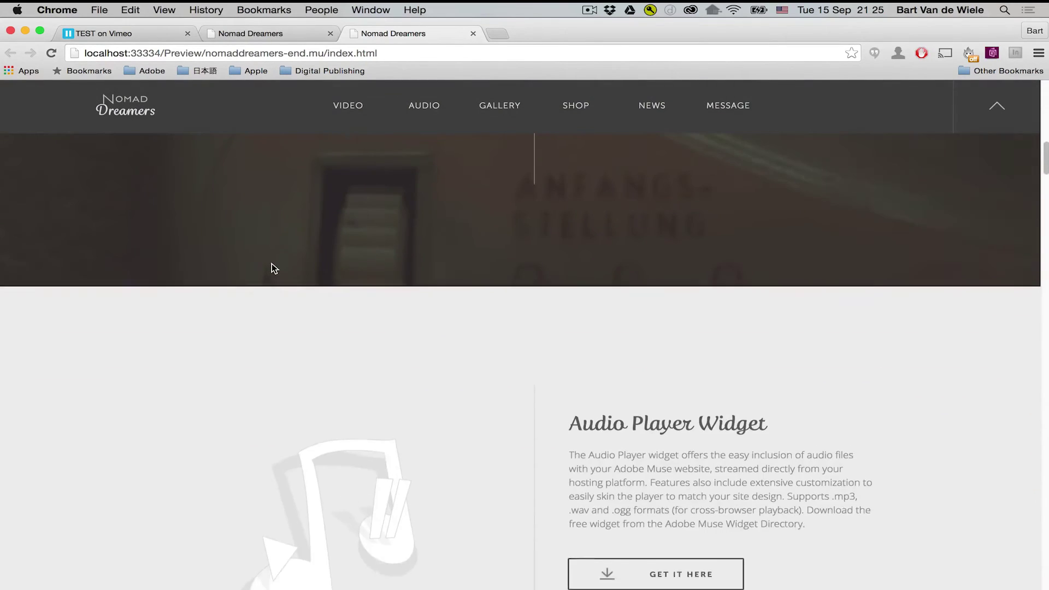
pyautogui.scroll(-2, 272, 267)
pyautogui.scroll(-3, 272, 268)
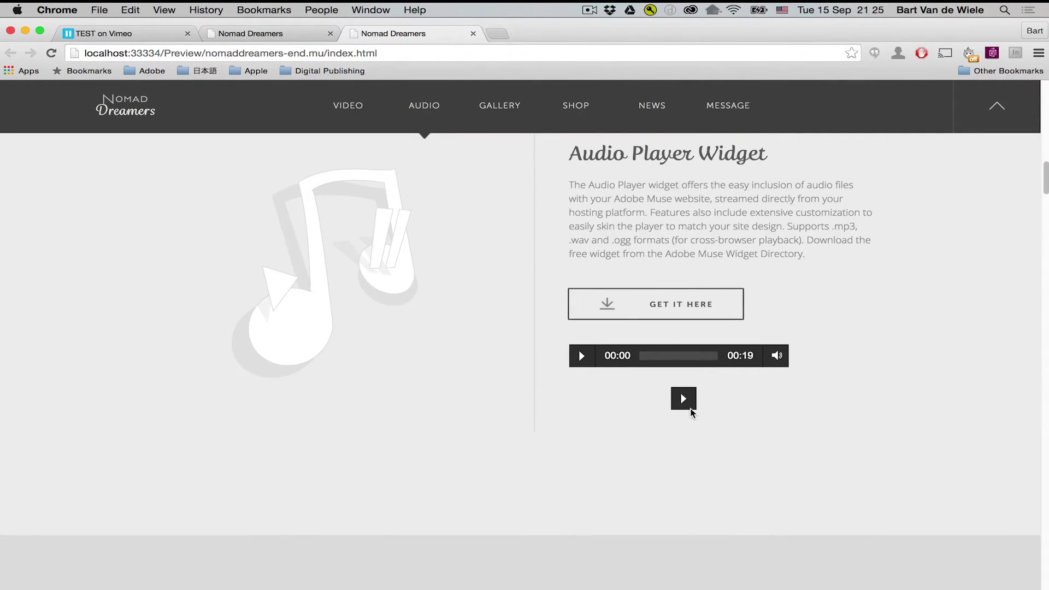
pyautogui.click(582, 356)
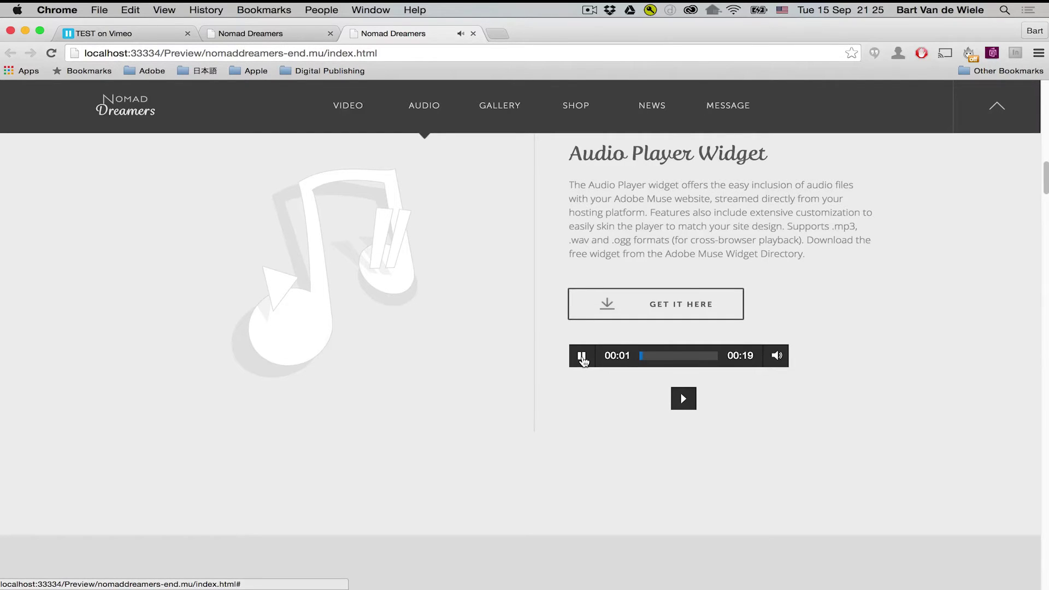
pyautogui.click(582, 357)
# Step: Cycle the carousel's images forward and back, then reach the Shopify section
pyautogui.scroll(-2, 209, 361)
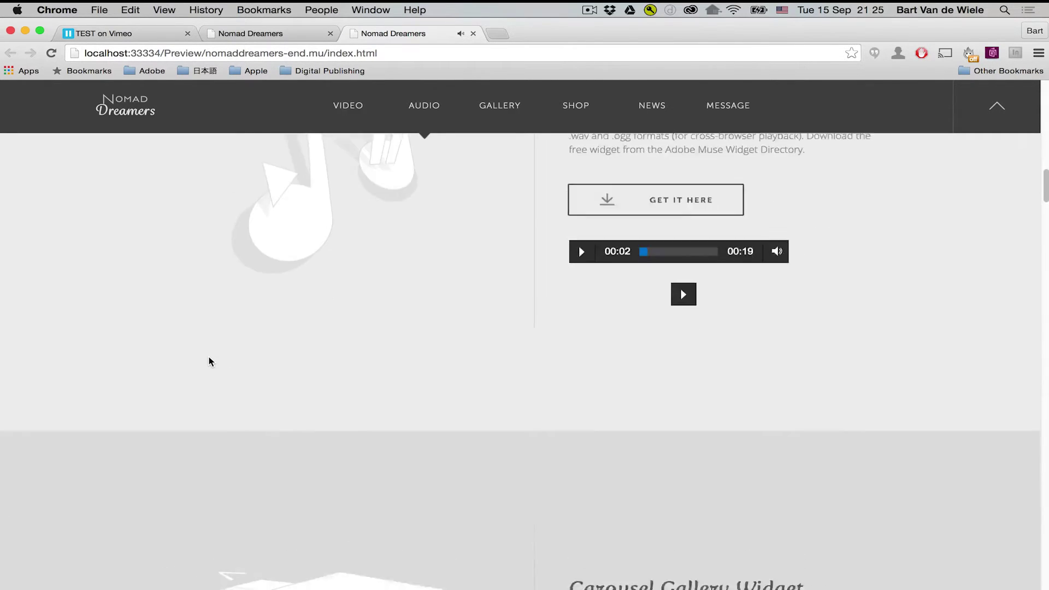
pyautogui.scroll(-4, 209, 361)
pyautogui.scroll(-2, 209, 361)
pyautogui.scroll(-3, 328, 328)
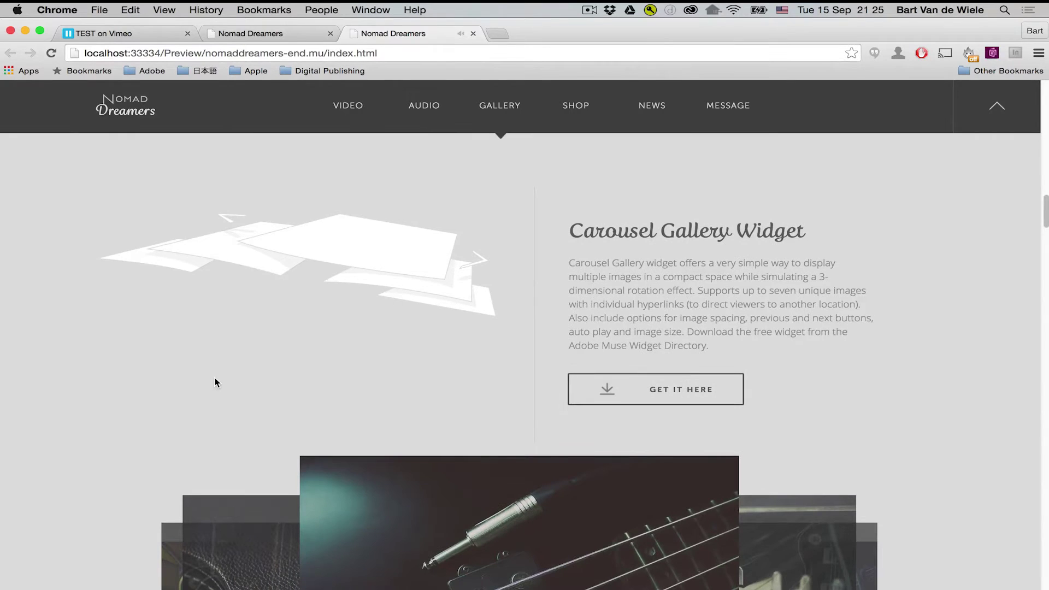
pyautogui.scroll(-3, 215, 382)
pyautogui.scroll(-2, 216, 379)
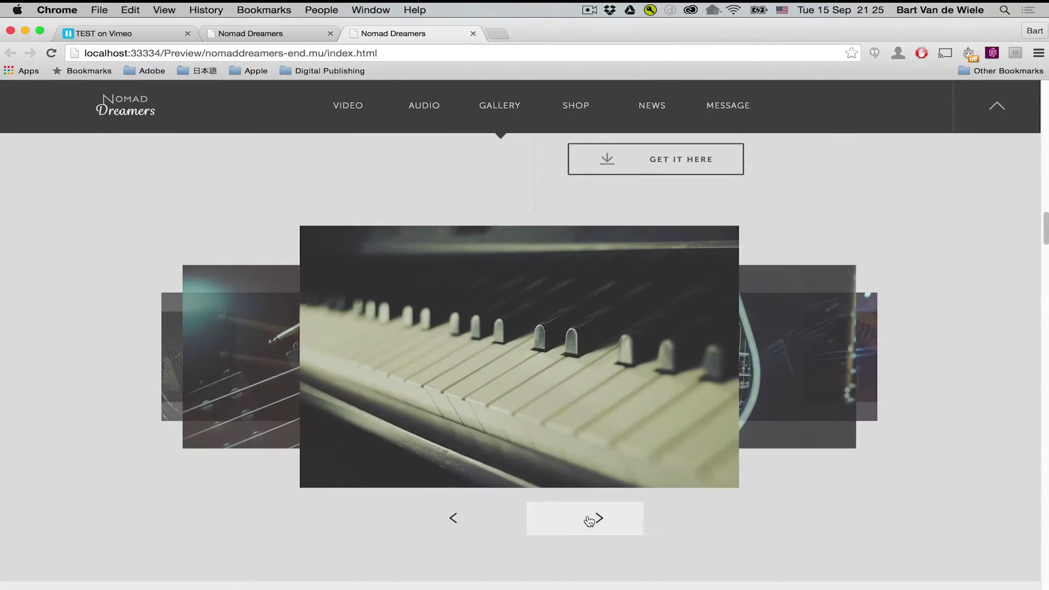
pyautogui.click(589, 521)
pyautogui.click(442, 519)
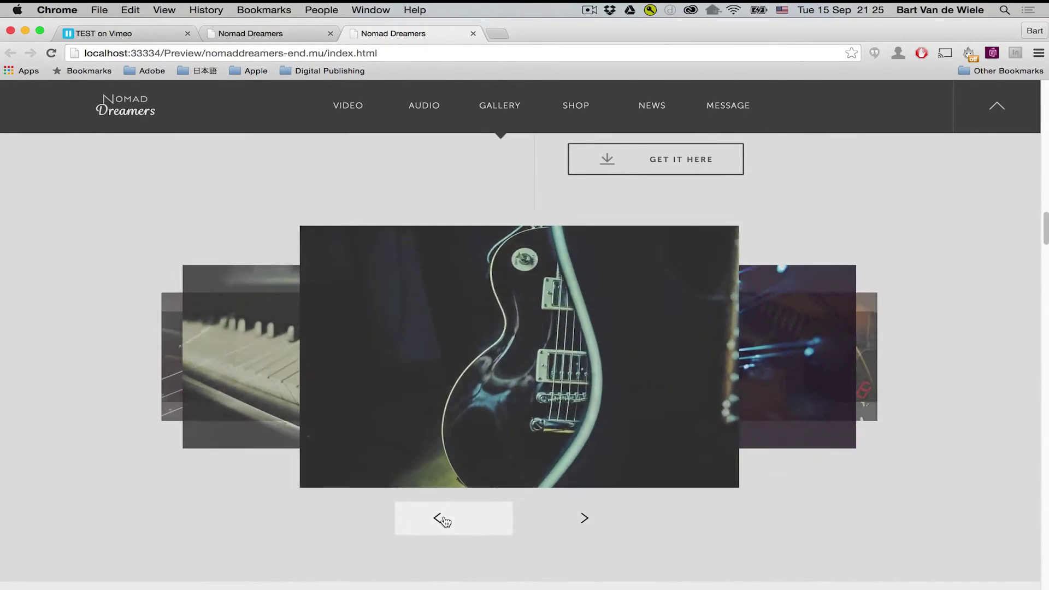
pyautogui.click(442, 520)
pyautogui.scroll(-3, 30, 385)
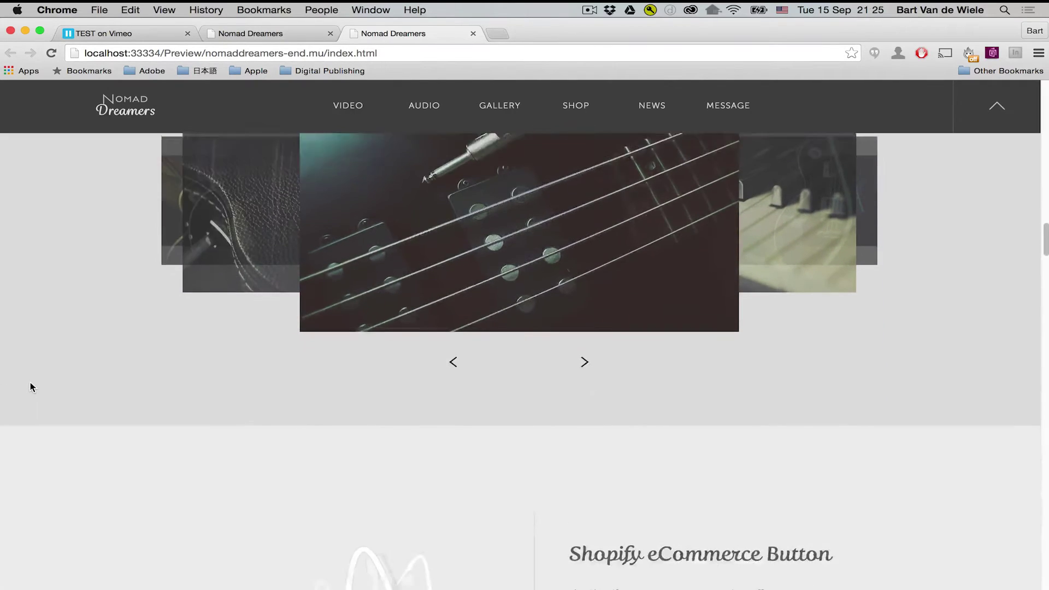
pyautogui.scroll(-6, 30, 387)
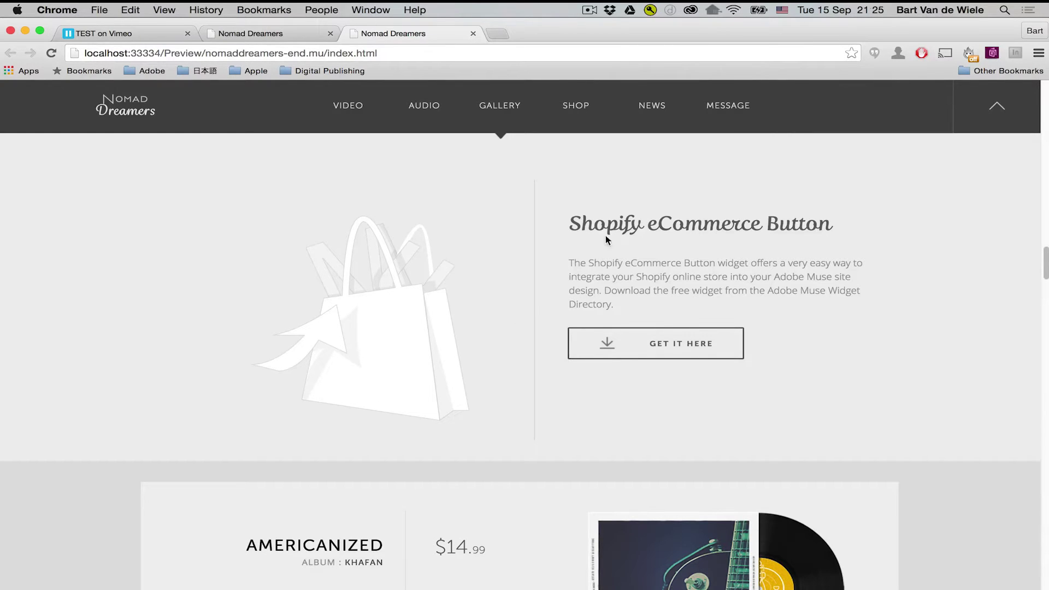
# Step: Browse the AMERICANIZED album's Shopify store, with four $14.99 albums, then close it
pyautogui.moveTo(648, 224); pyautogui.dragTo(569, 224)
pyautogui.click(631, 224)
pyautogui.scroll(-3, 154, 366)
pyautogui.scroll(-2, 154, 366)
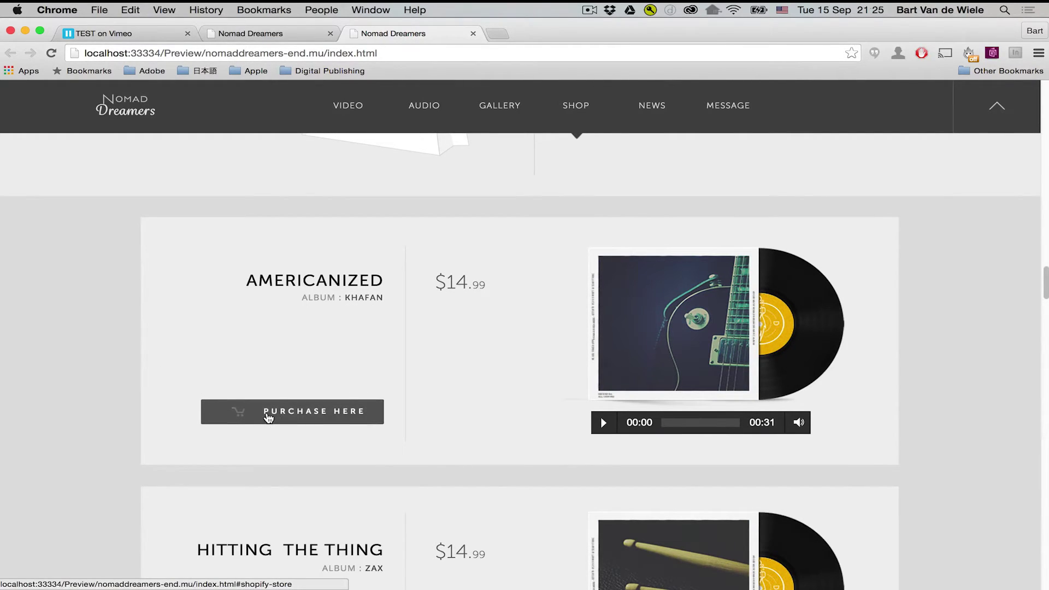
pyautogui.click(276, 417)
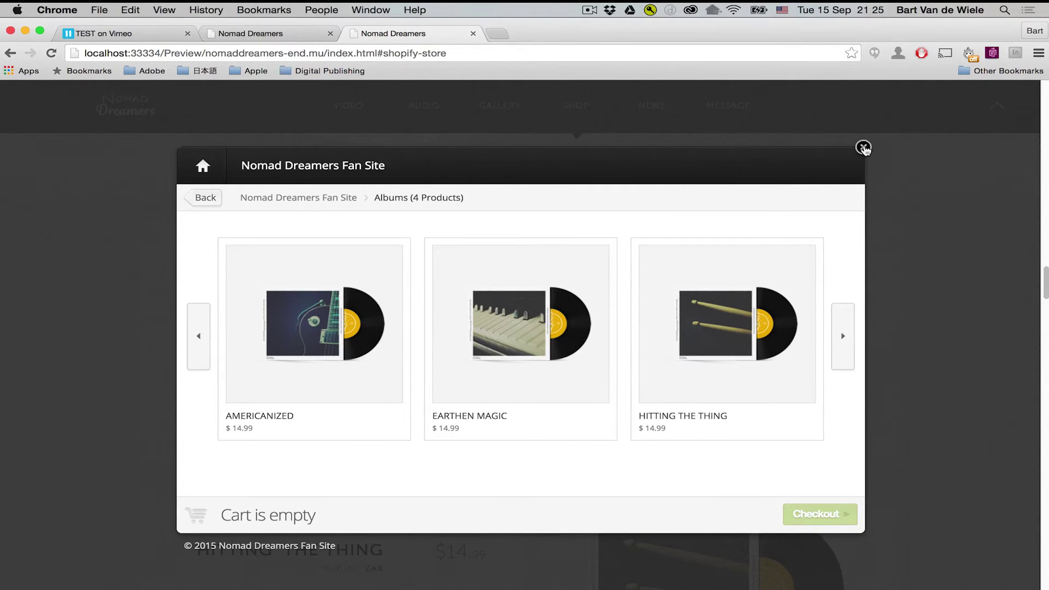
pyautogui.click(864, 148)
# Step: In Muse, drag a Shopify Button widget between the Hitting the Thing and Wind Breaker rows
pyautogui.press('super+Tab')
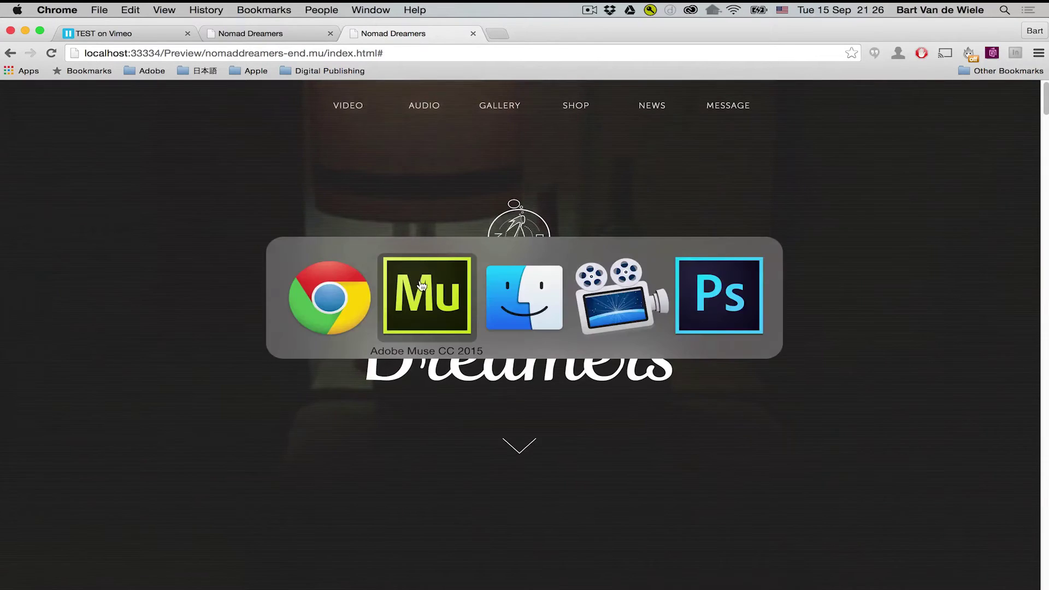
pyautogui.scroll(-3, 602, 333)
pyautogui.scroll(-10, 602, 336)
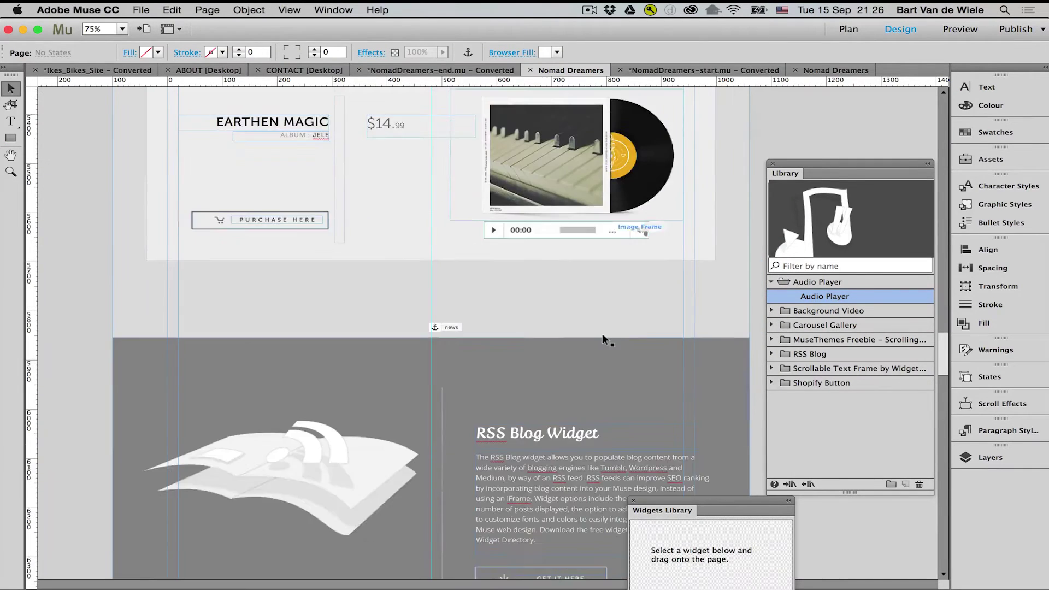
pyautogui.scroll(7, 602, 333)
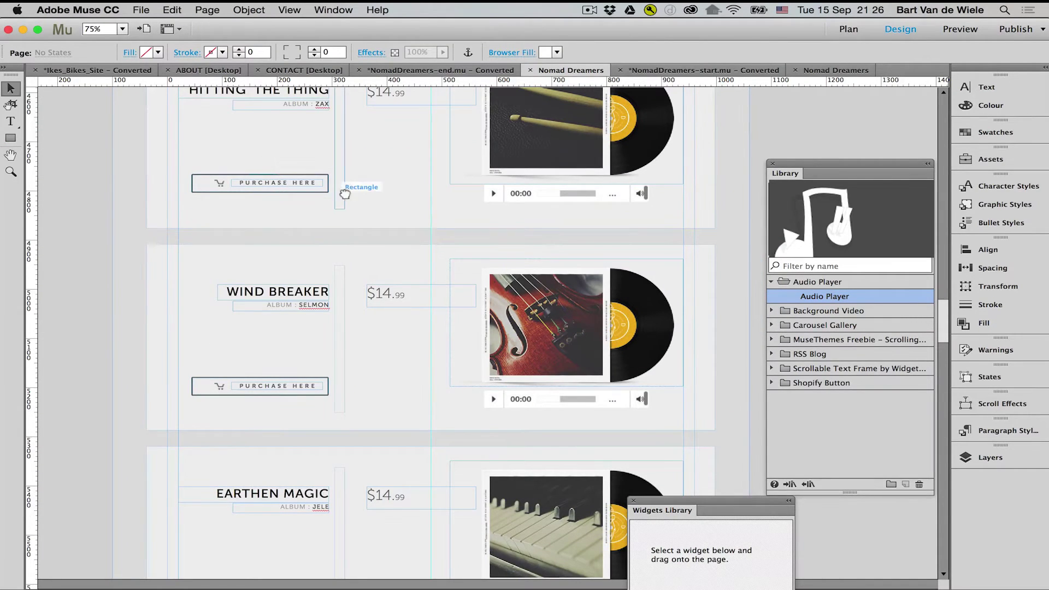
pyautogui.scroll(2, 345, 194)
pyautogui.click(772, 282)
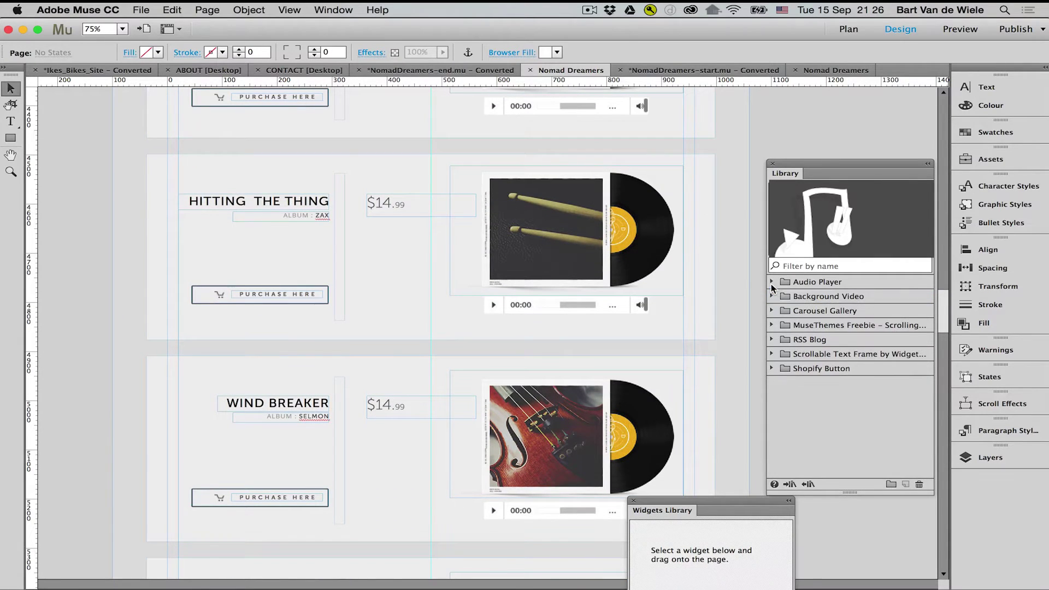
pyautogui.click(806, 369)
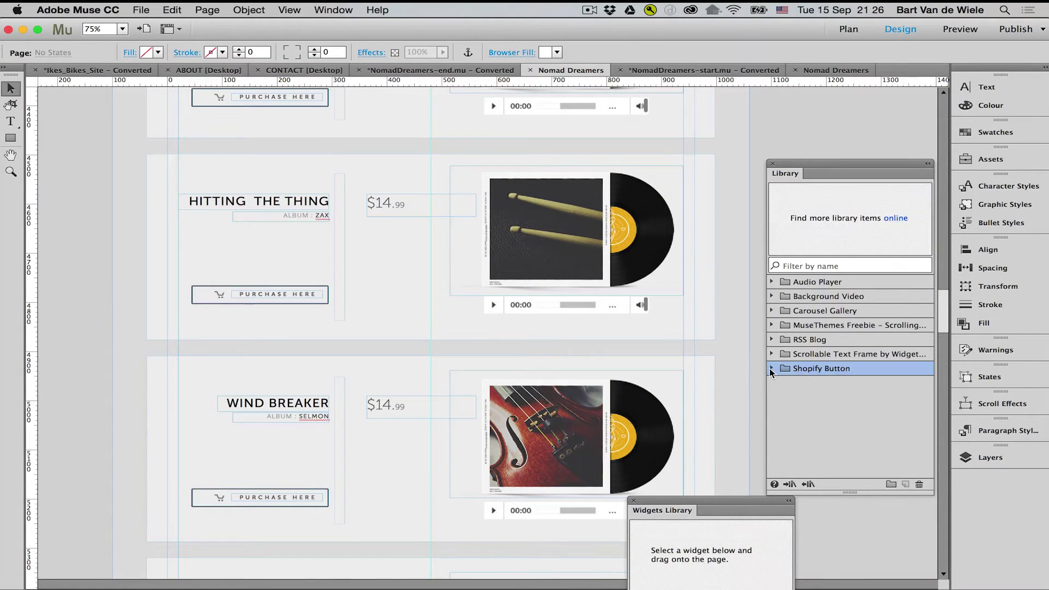
pyautogui.click(771, 368)
pyautogui.moveTo(825, 383); pyautogui.dragTo(633, 385)
pyautogui.moveTo(239, 337); pyautogui.dragTo(233, 335)
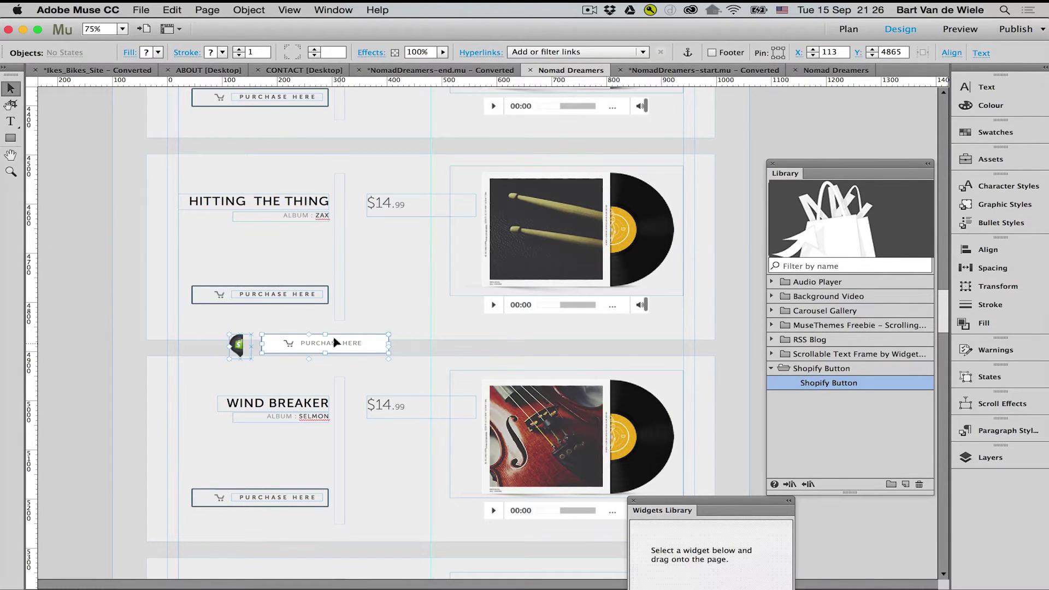
# Step: Check the Shopify button's collection ID and store name settings
pyautogui.click(238, 336)
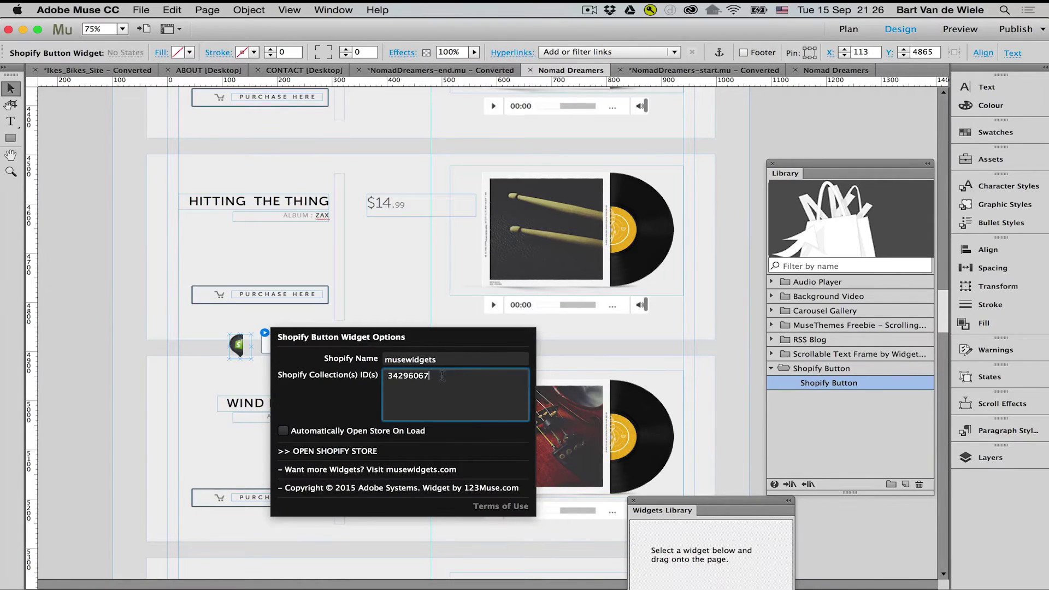
pyautogui.doubleClick(428, 381)
pyautogui.doubleClick(470, 356)
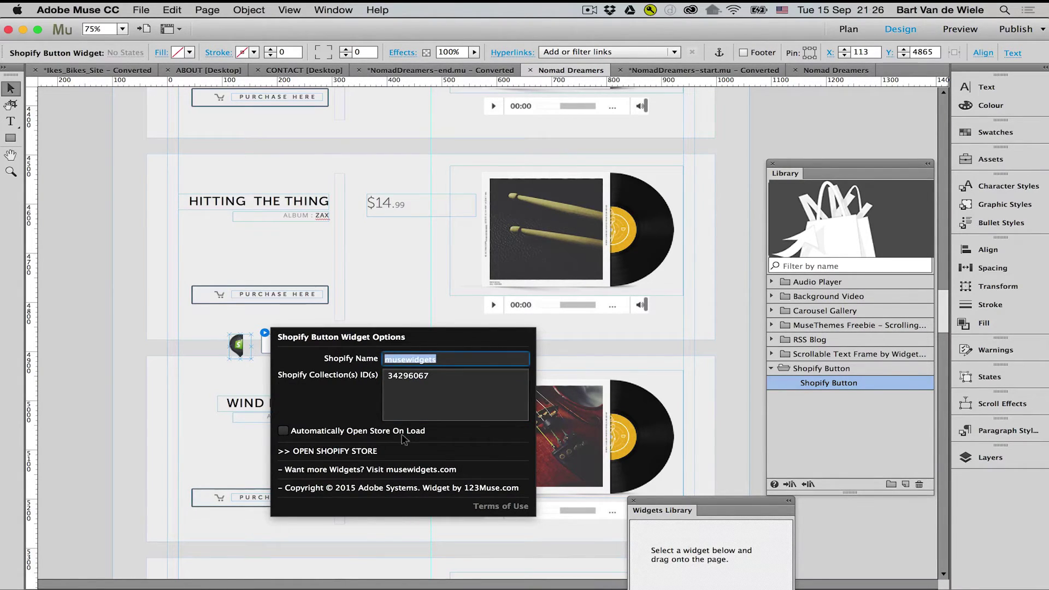
pyautogui.click(219, 368)
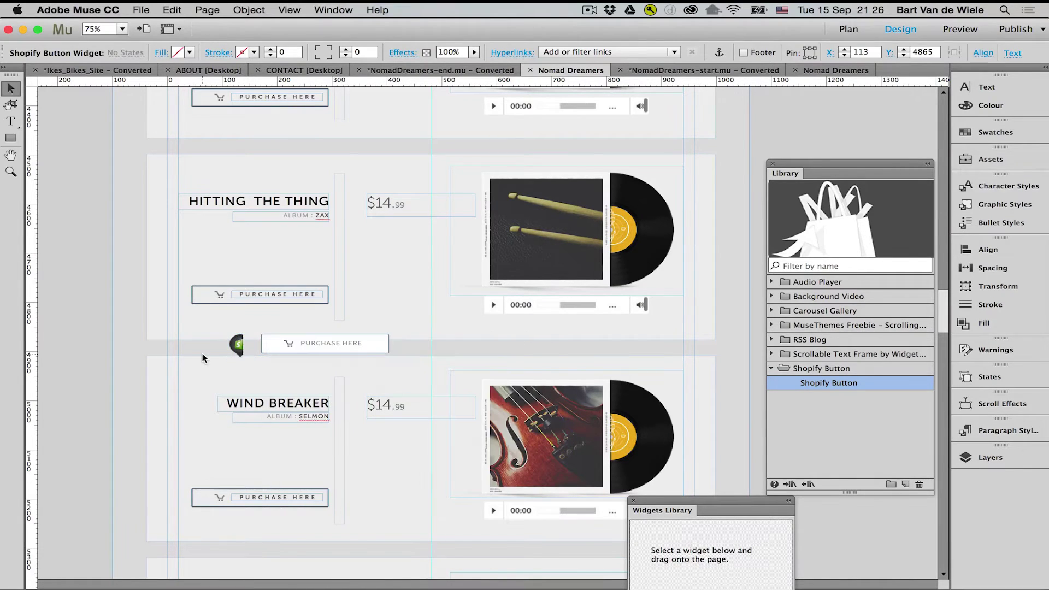
pyautogui.click(236, 344)
# Step: Deselect the Shopify button and expand the RSS Blog library group
pyautogui.click(157, 341)
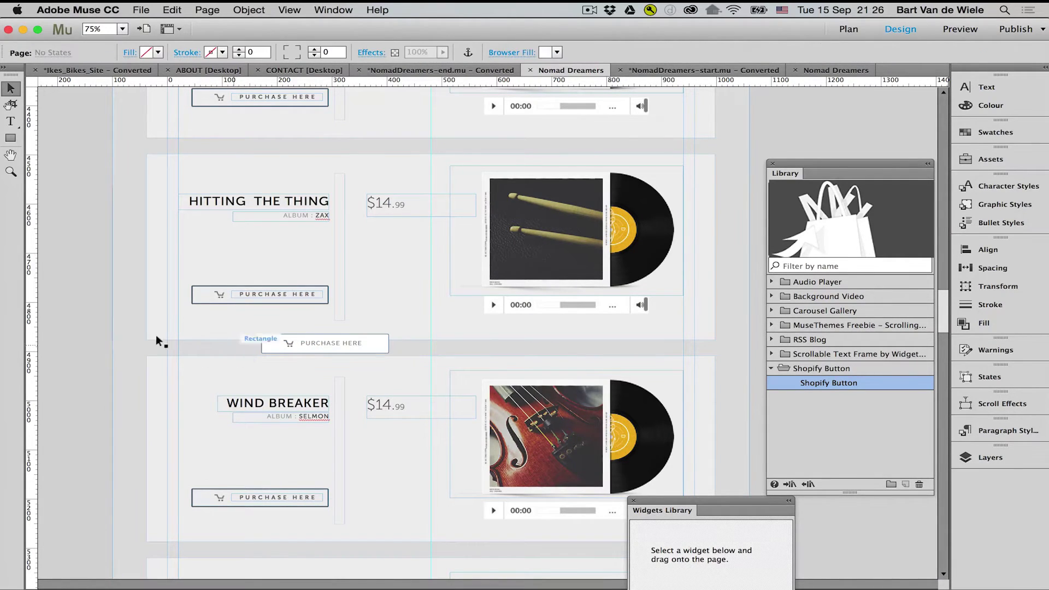
pyautogui.scroll(3, 100, 358)
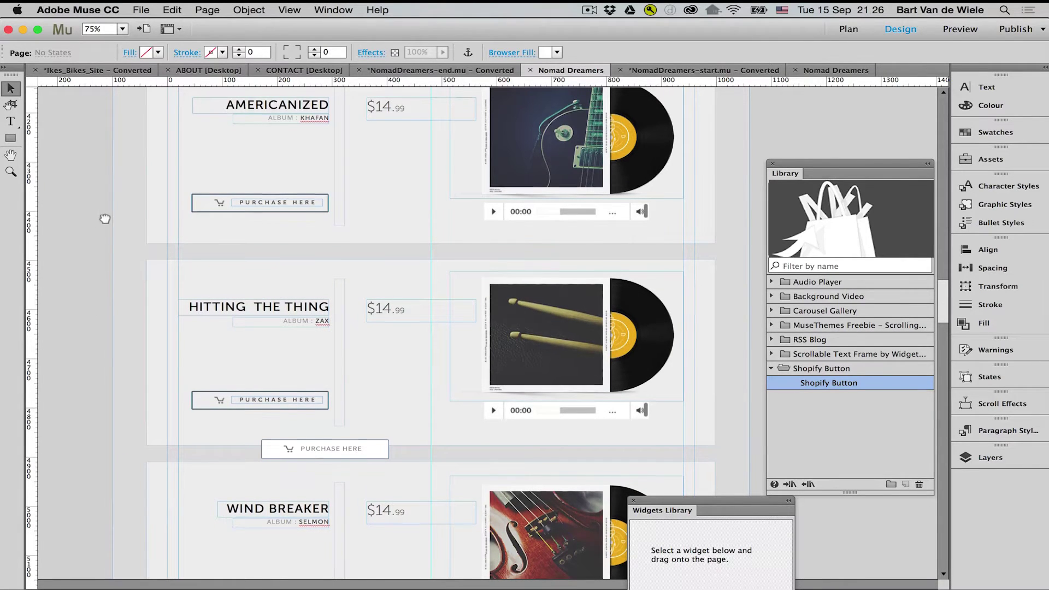
pyautogui.moveTo(103, 244); pyautogui.dragTo(137, 528)
pyautogui.scroll(5, 135, 426)
pyautogui.scroll(3, 168, 321)
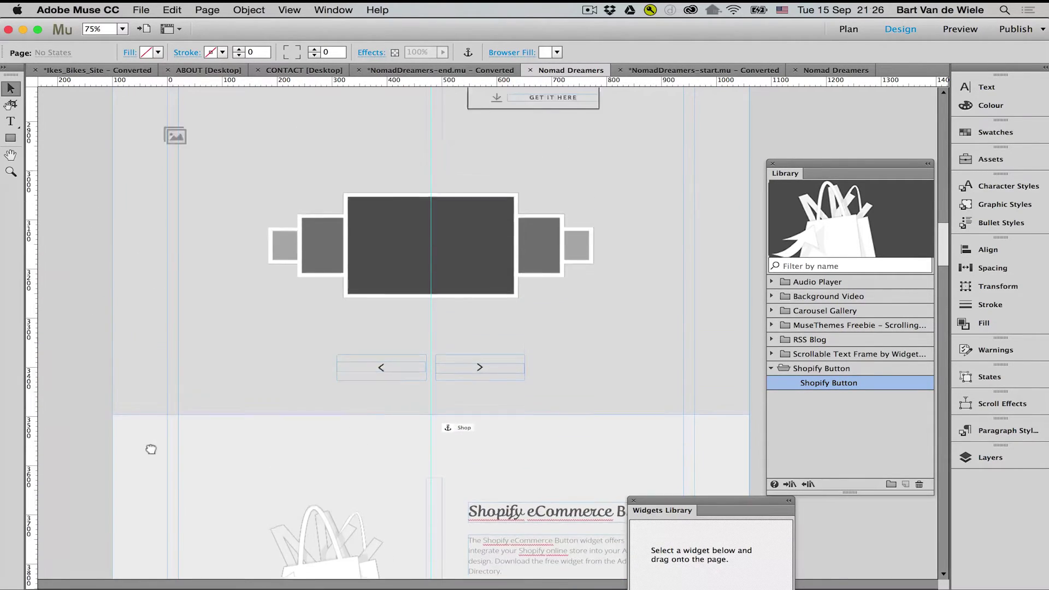
pyautogui.scroll(4, 148, 445)
pyautogui.click(796, 338)
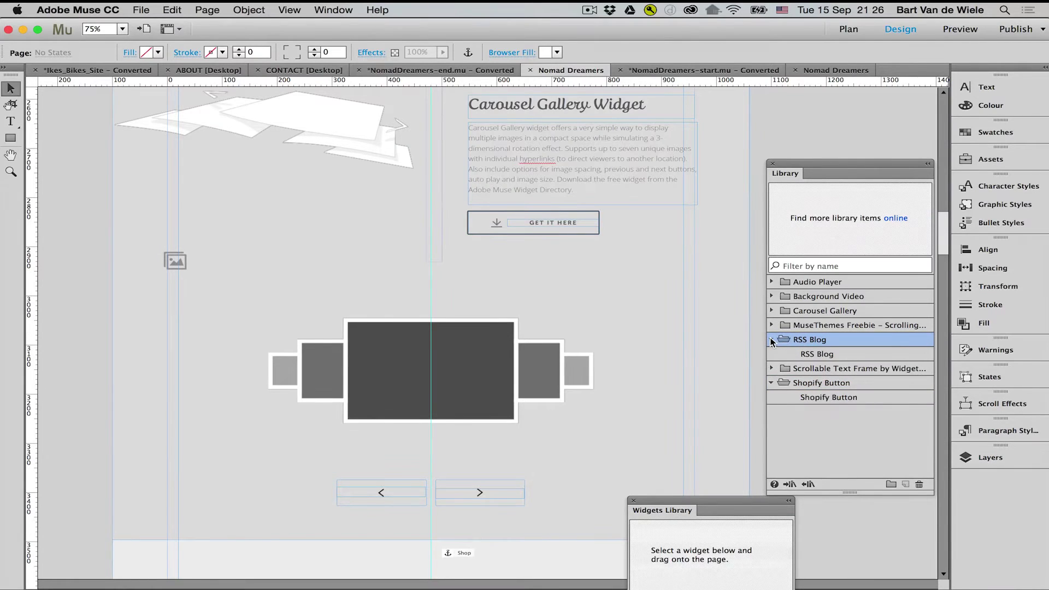
# Step: Open the Ike's Bikes BLOG page and preview it in the browser
pyautogui.click(100, 70)
pyautogui.doubleClick(623, 201)
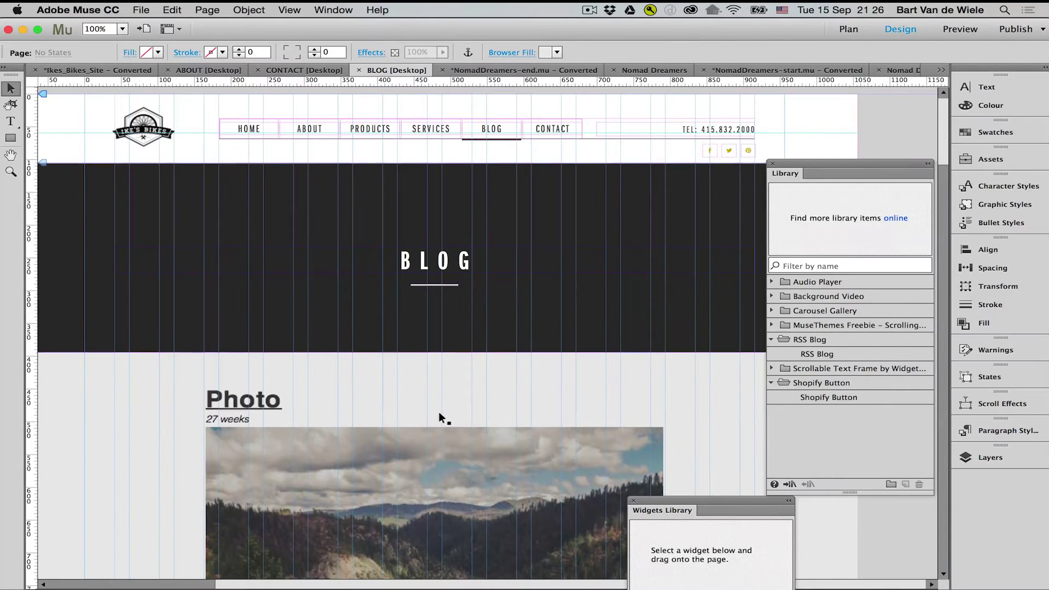
pyautogui.scroll(-10, 442, 435)
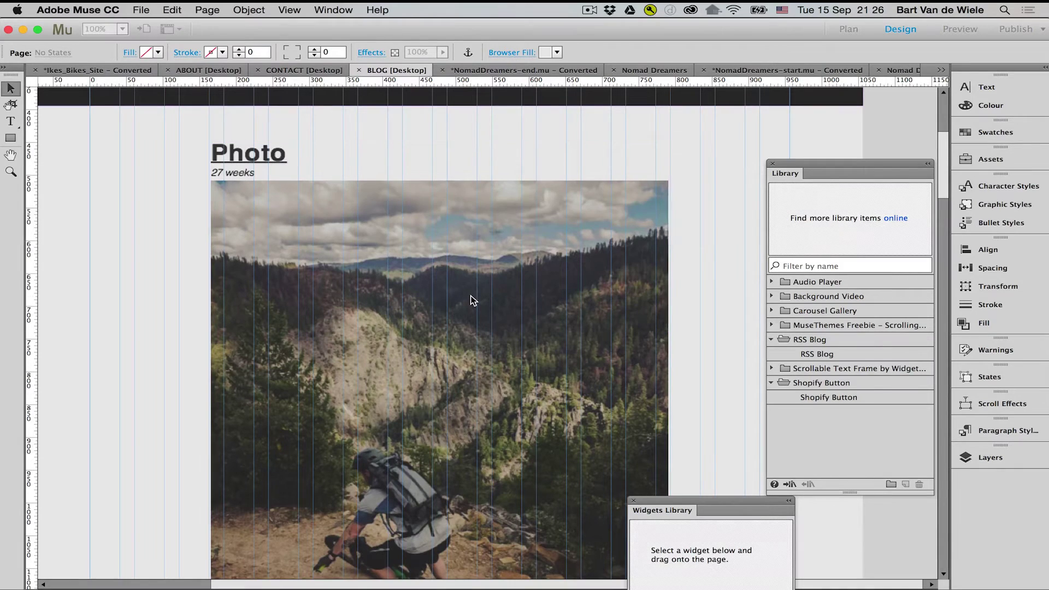
pyautogui.press('super+alt+e')
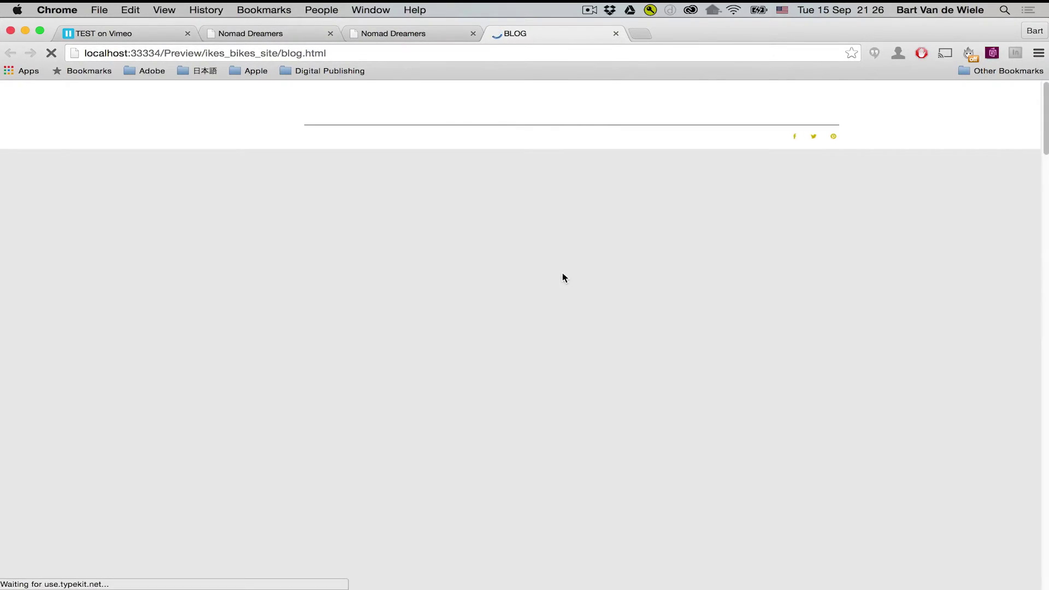
# Step: Scroll through the blog preview's RSS posts like Squaw Valley Trail Race, then return to Muse
pyautogui.scroll(-5, 831, 321)
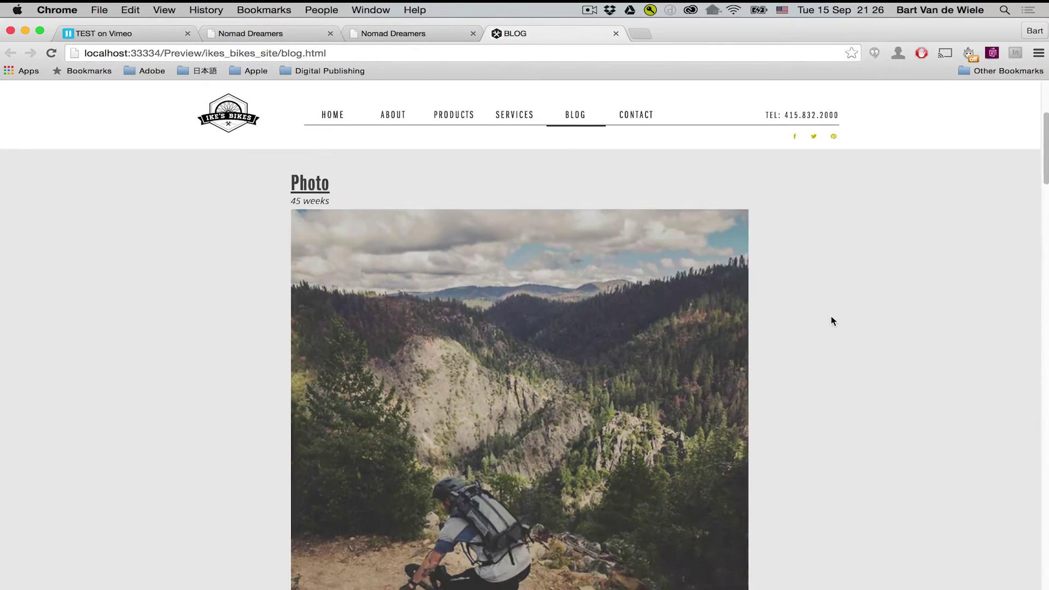
pyautogui.scroll(-1, 831, 320)
pyautogui.scroll(-5, 831, 321)
pyautogui.scroll(-5, 831, 321)
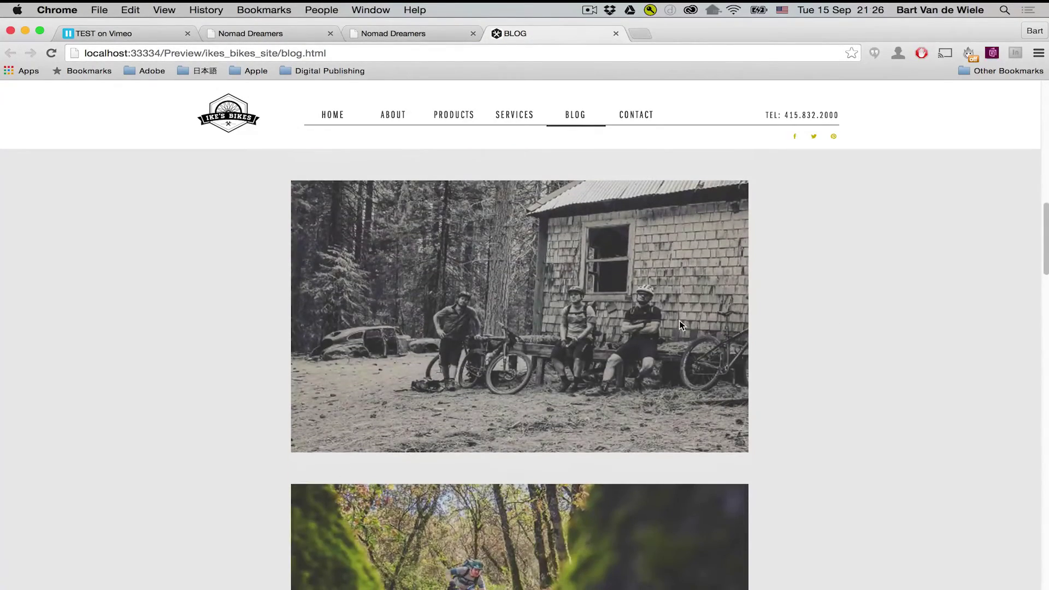
pyautogui.scroll(-6, 679, 322)
pyautogui.scroll(-6, 680, 322)
pyautogui.scroll(-3, 680, 322)
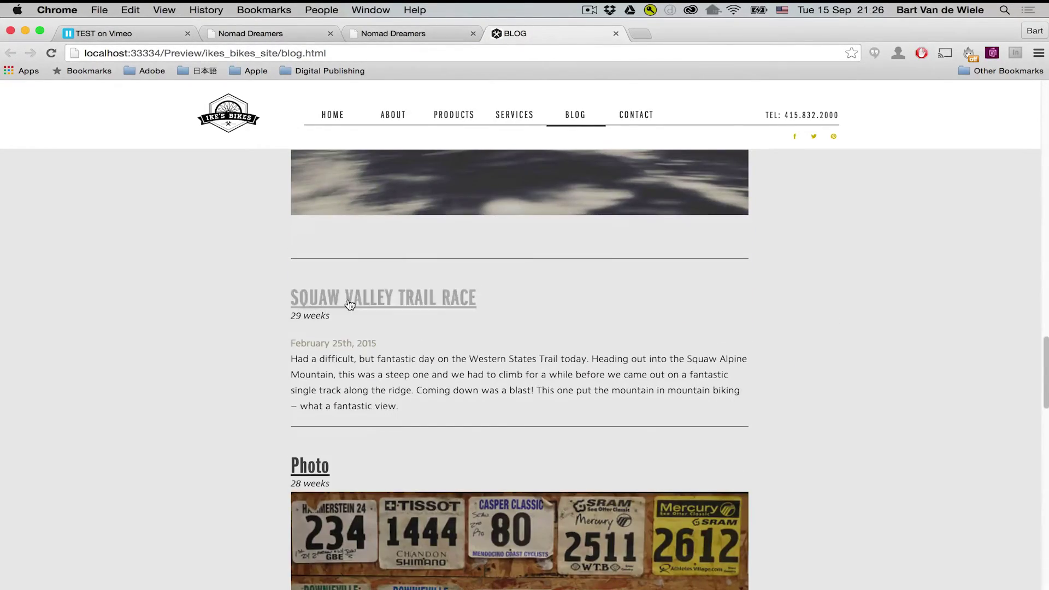
pyautogui.moveTo(349, 299)
pyautogui.mouseDown()
pyautogui.moveTo(460, 394)
pyautogui.moveTo(244, 308)
pyautogui.mouseUp()
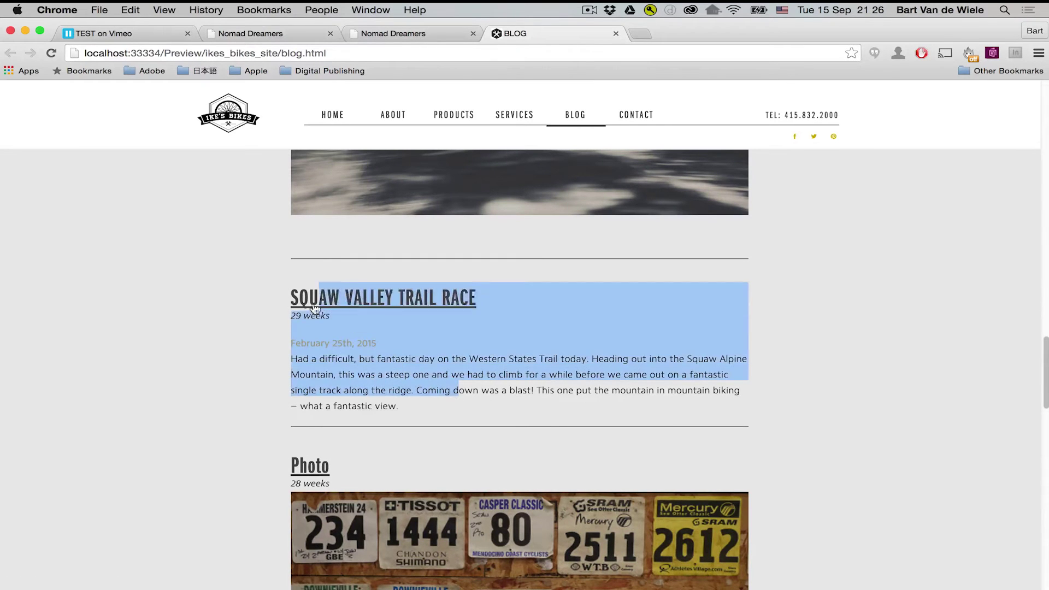
pyautogui.click(586, 327)
pyautogui.scroll(-5, 585, 327)
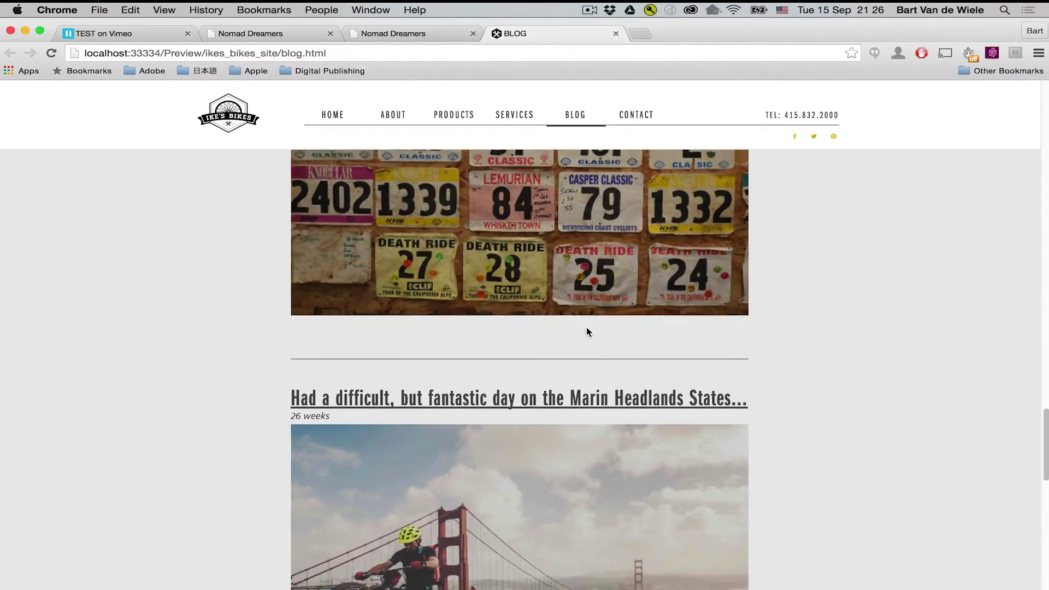
pyautogui.scroll(5, 586, 327)
pyautogui.scroll(5, 585, 327)
pyautogui.press('super+Tab')
pyautogui.click(448, 303)
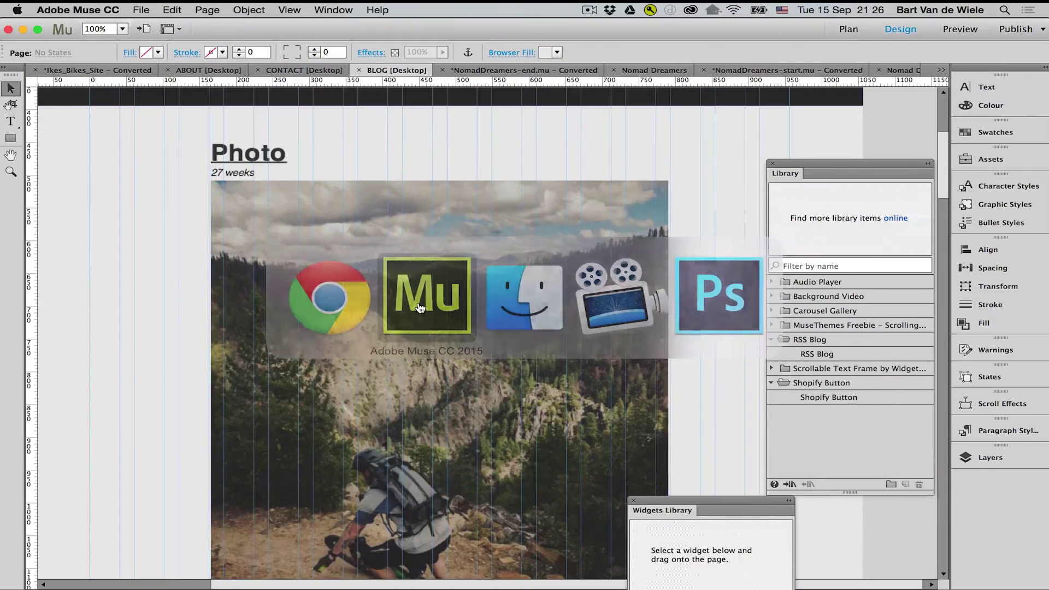
pyautogui.click(482, 201)
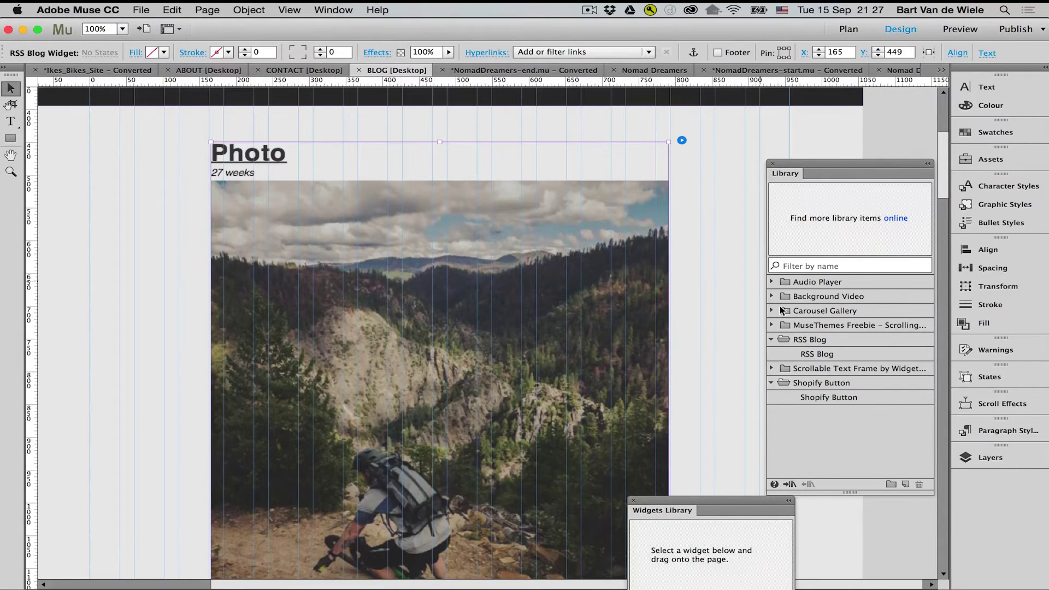
pyautogui.click(682, 140)
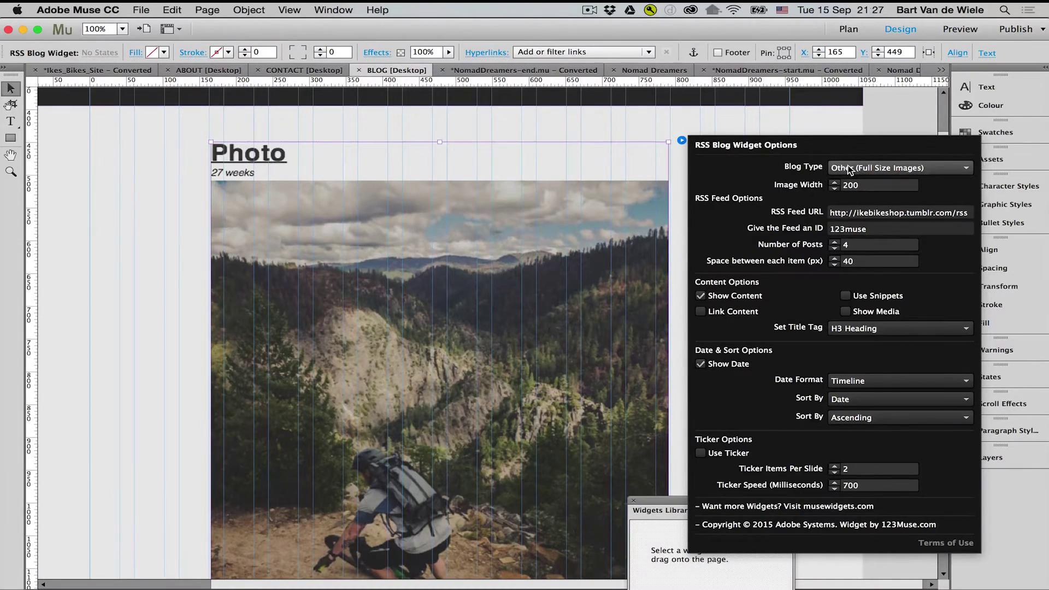
pyautogui.click(848, 185)
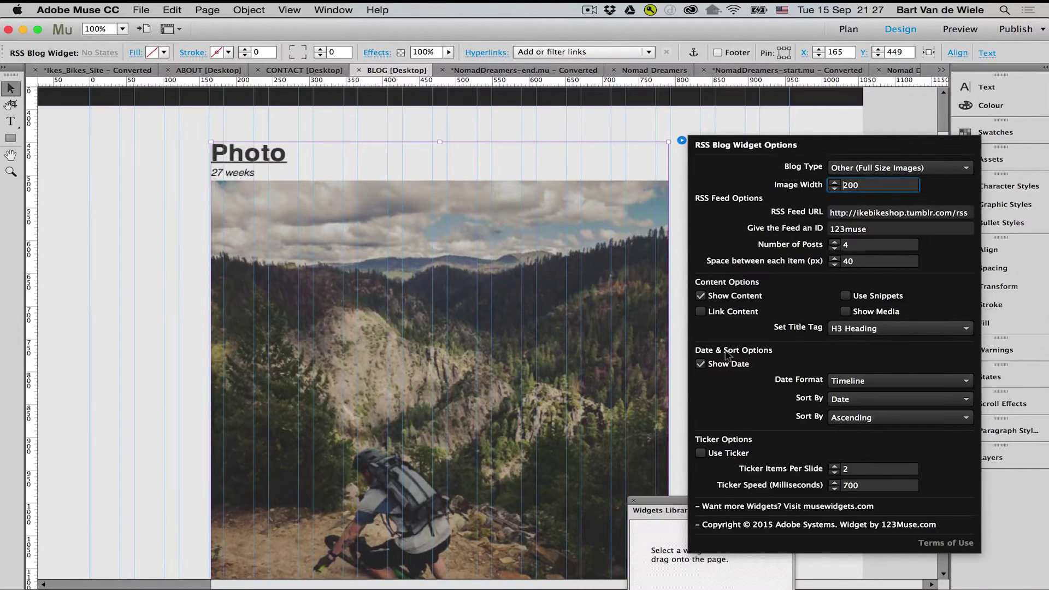
pyautogui.click(111, 226)
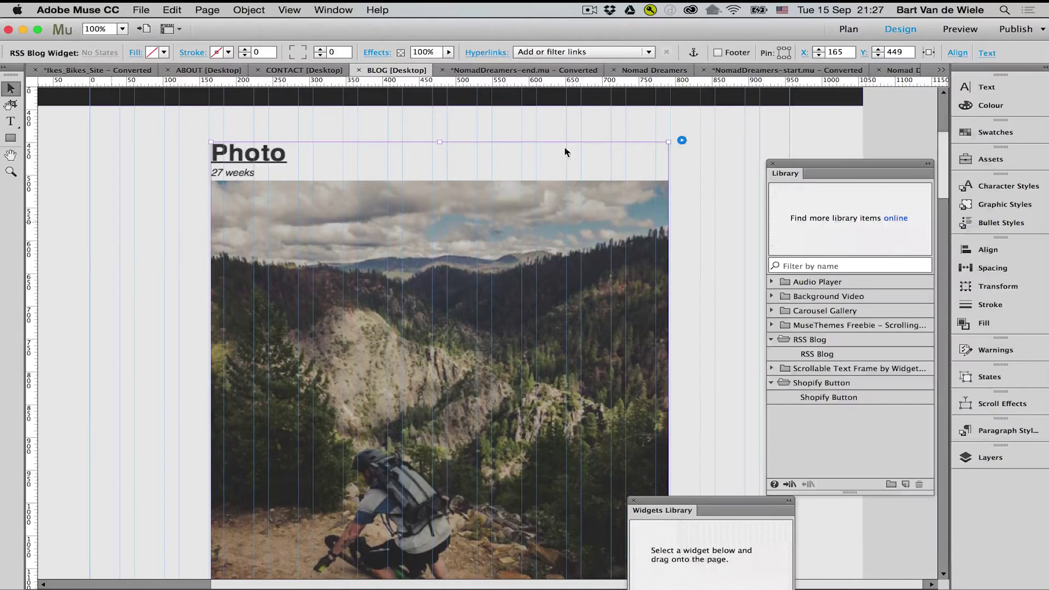
pyautogui.press('super+minus')
pyautogui.keyDown('alt'); pyautogui.click(477, 309); pyautogui.keyUp('alt')
pyautogui.click(408, 287)
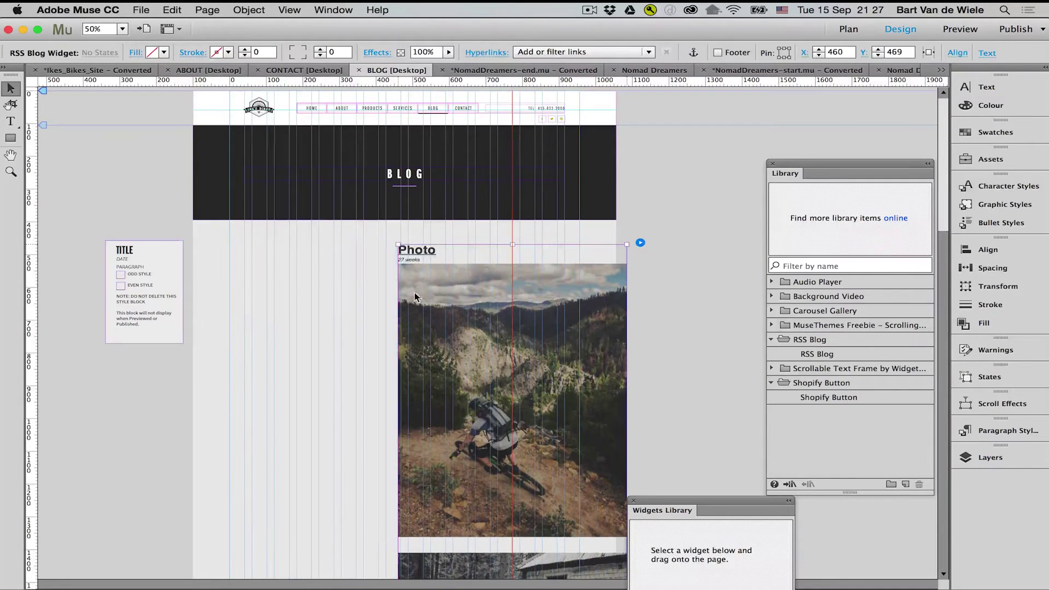
pyautogui.click(181, 237)
pyautogui.moveTo(81, 224); pyautogui.dragTo(217, 365)
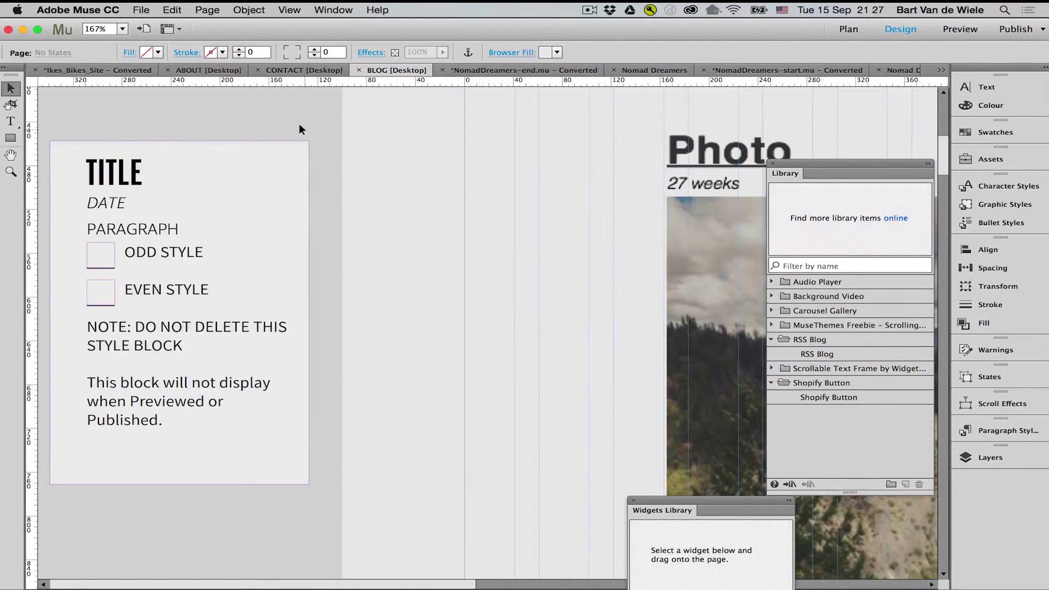
pyautogui.keyDown('alt'); pyautogui.keyDown('super'); pyautogui.click(553, 354); pyautogui.keyUp('super'); pyautogui.keyUp('alt')
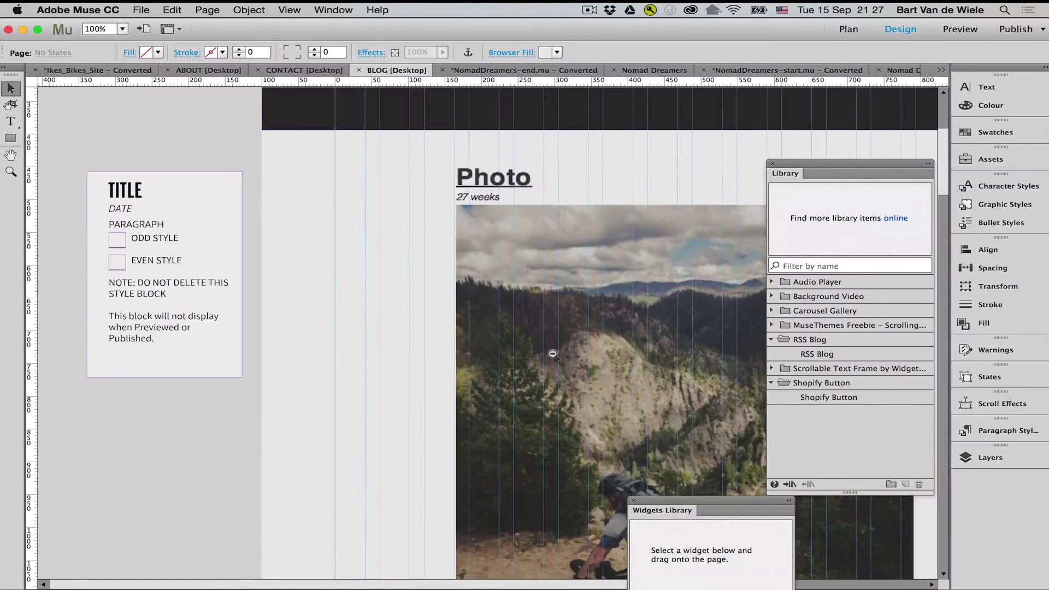
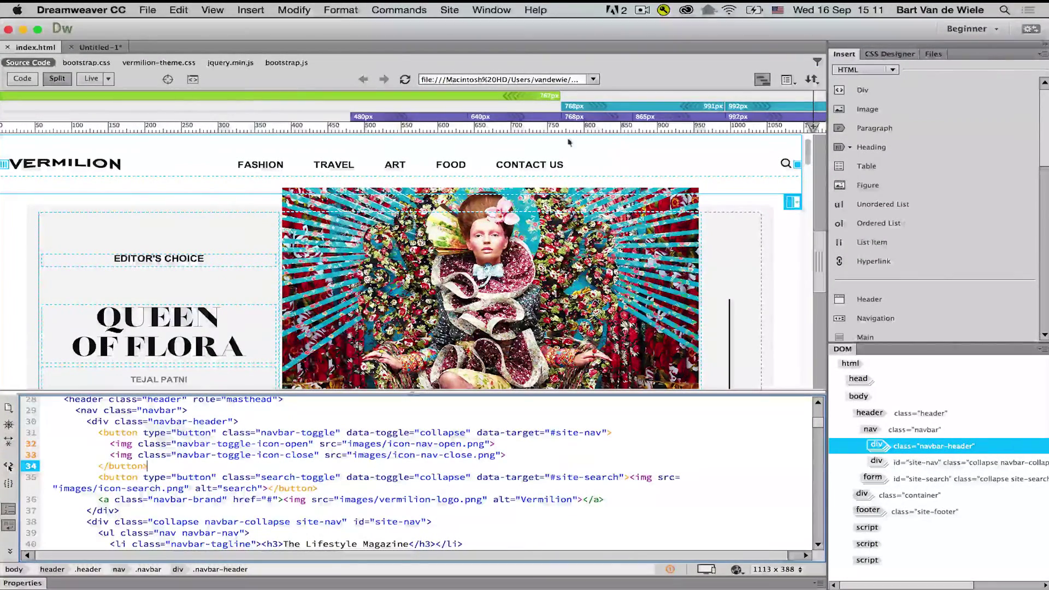
# Step: Enable and apply the Code highlighting option under Technology Previews in Preferences
pyautogui.click(82, 14)
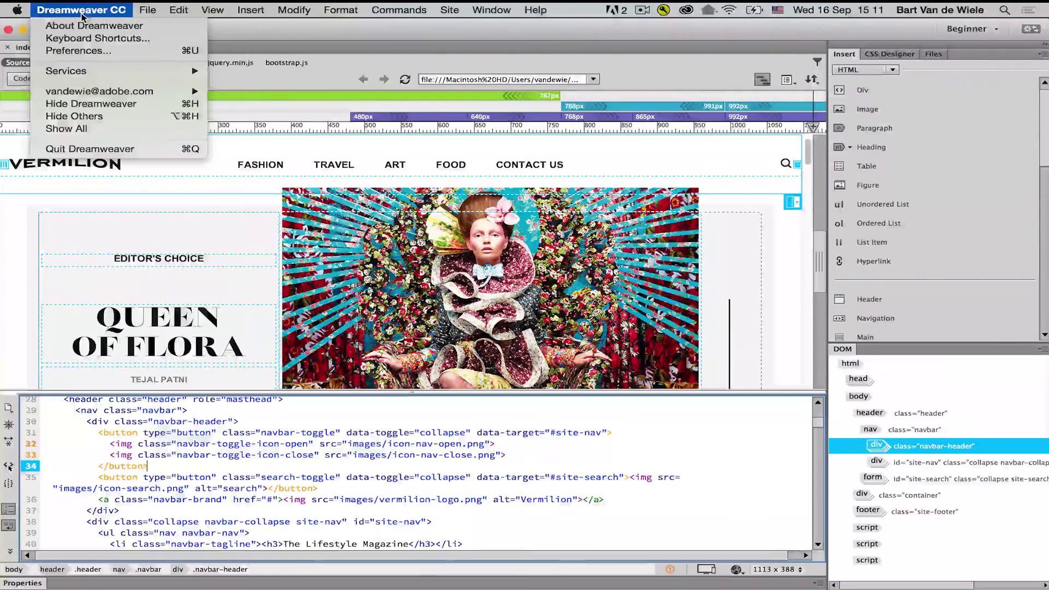
pyautogui.click(91, 50)
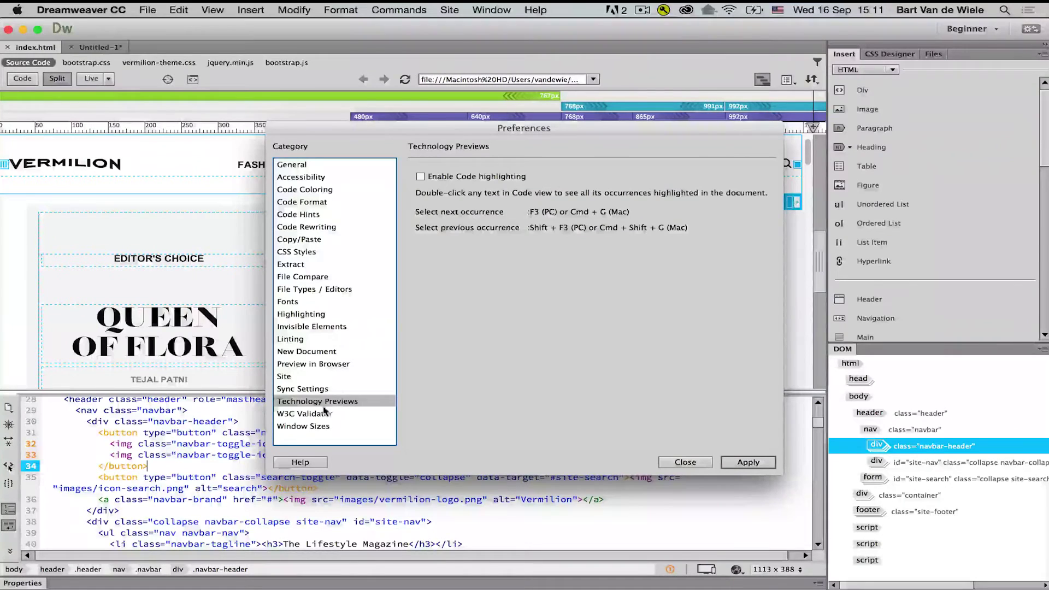
pyautogui.click(421, 177)
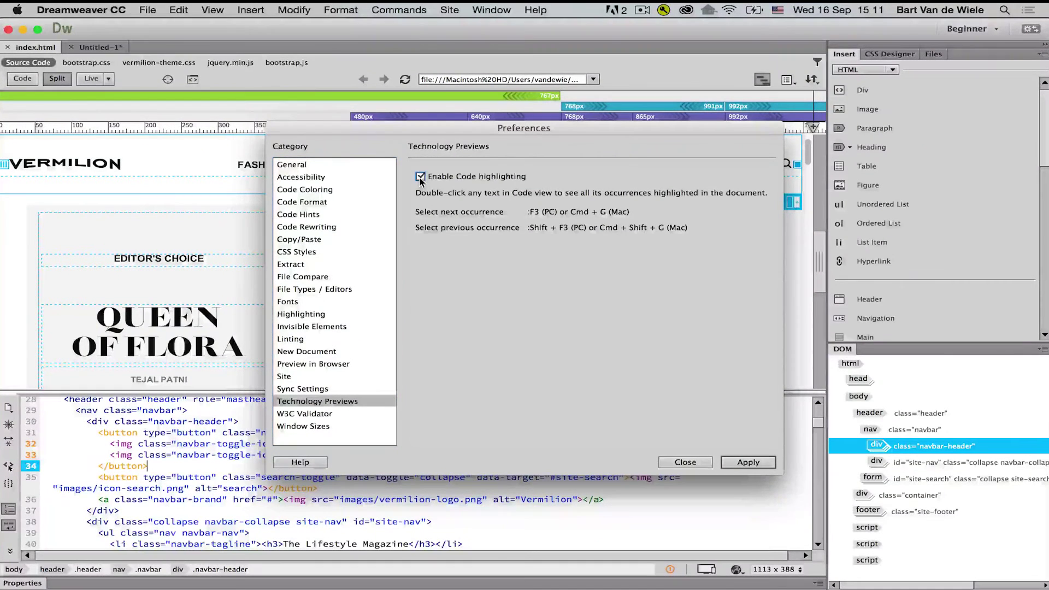
pyautogui.click(741, 463)
pyautogui.click(696, 464)
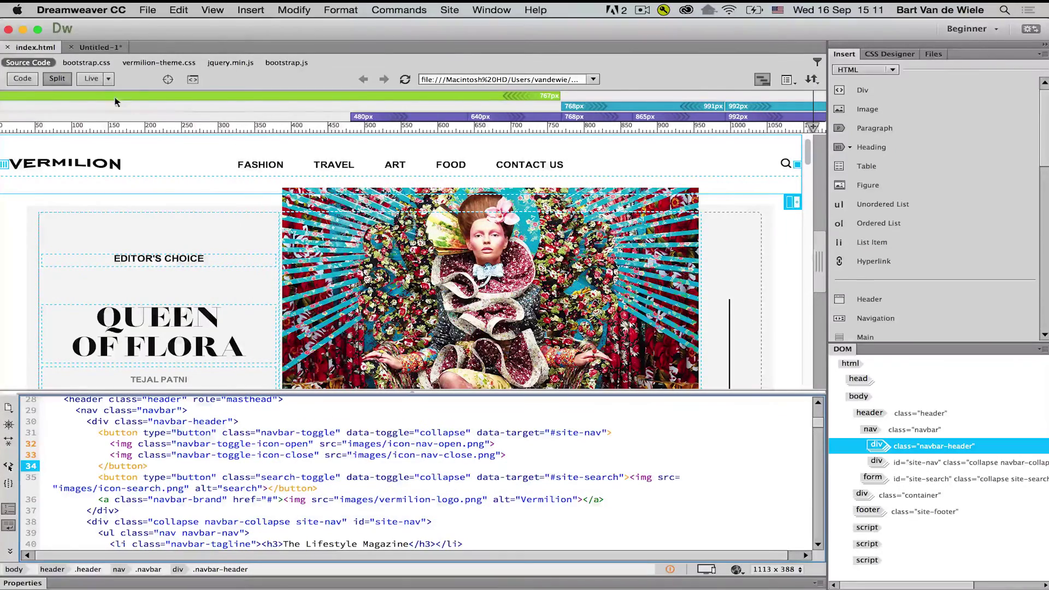
# Step: Show index.html as code only and highlight the matching li tags on line 40
pyautogui.click(22, 79)
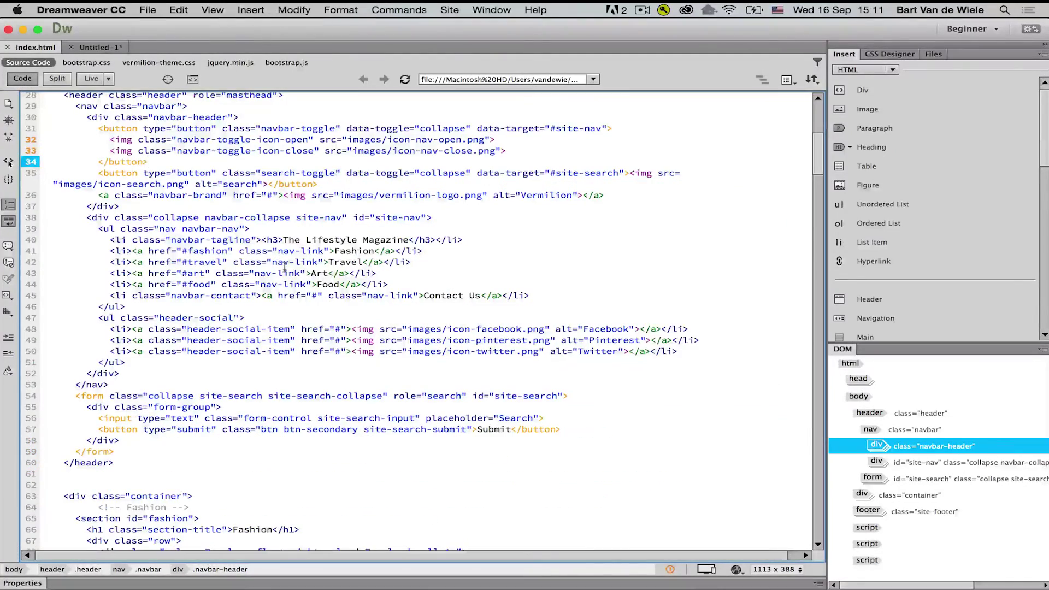
pyautogui.scroll(3, 273, 266)
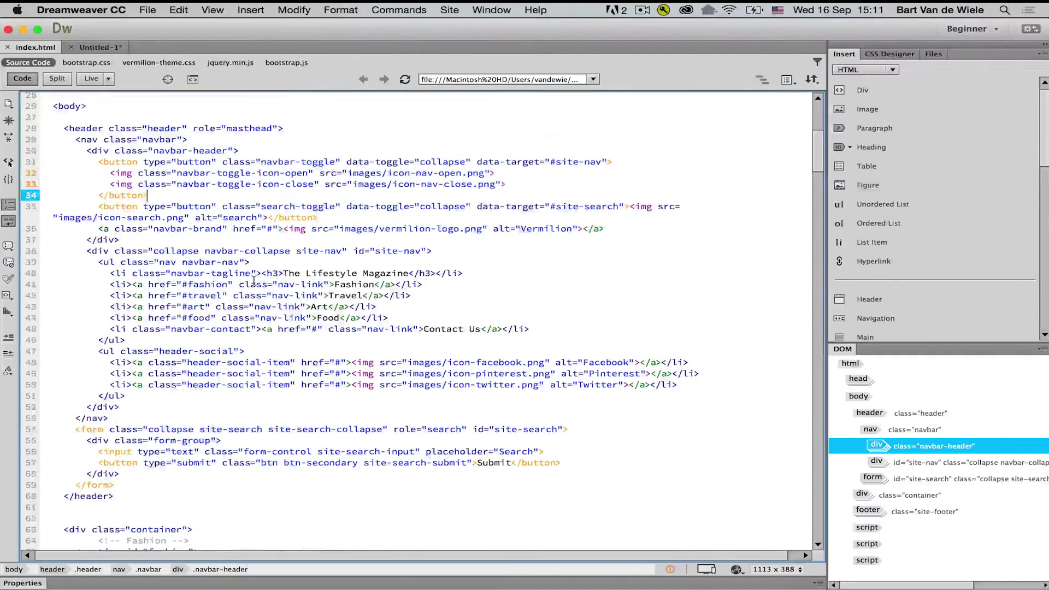
pyautogui.click(113, 272)
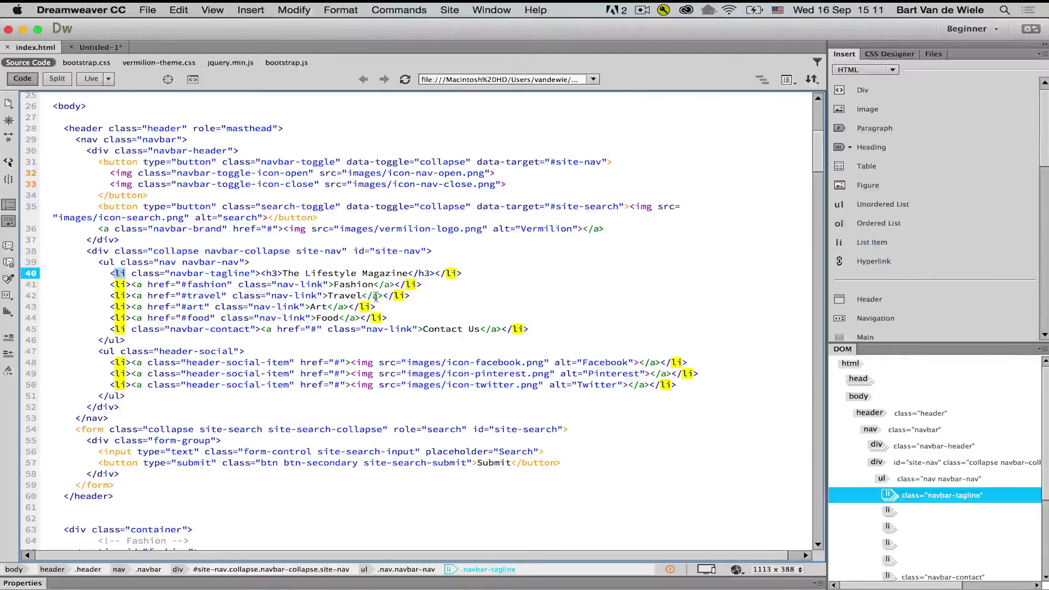
# Step: Highlight every occurrence of href, navbar, link and images, then clear the highlights
pyautogui.doubleClick(158, 284)
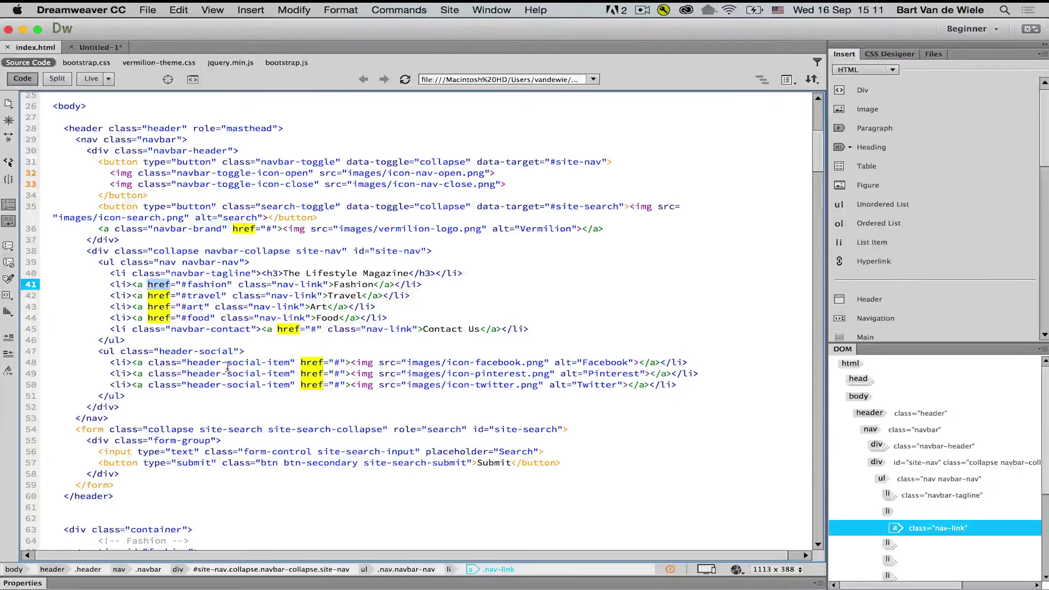
pyautogui.doubleClick(216, 251)
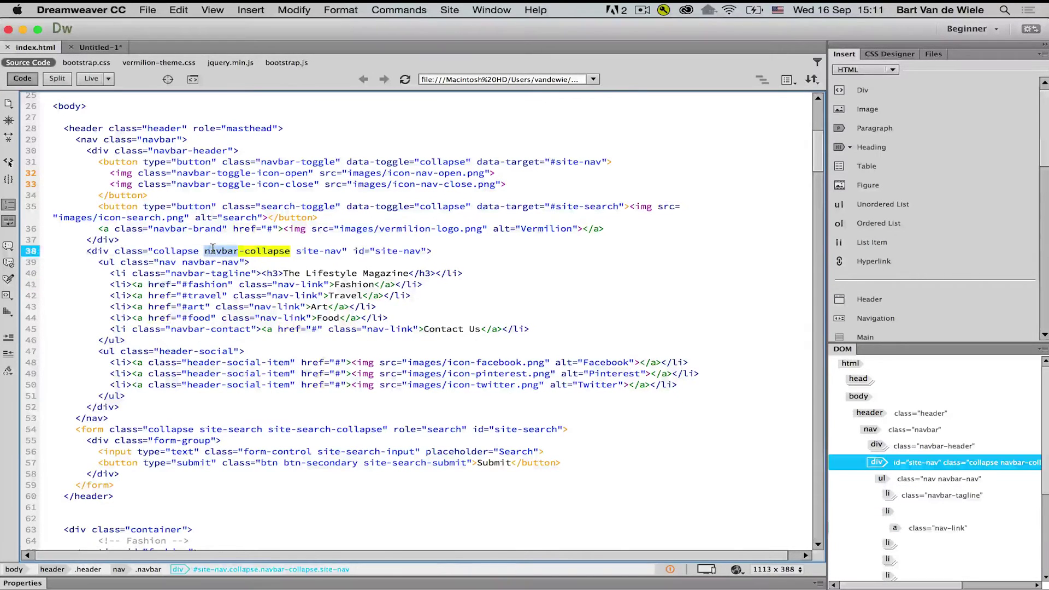
pyautogui.doubleClick(306, 296)
pyautogui.doubleClick(423, 374)
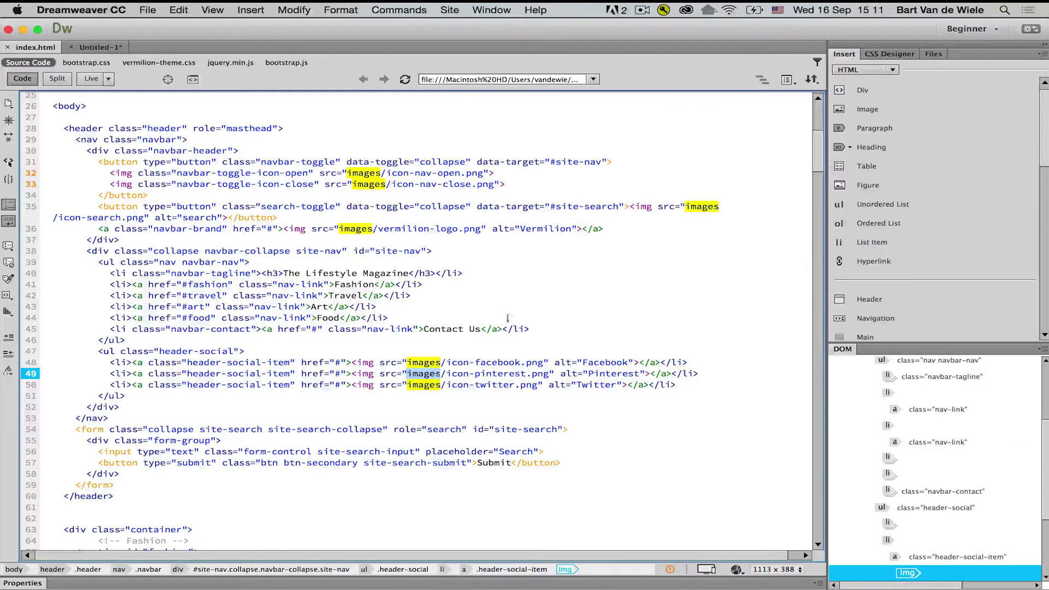
pyautogui.click(522, 307)
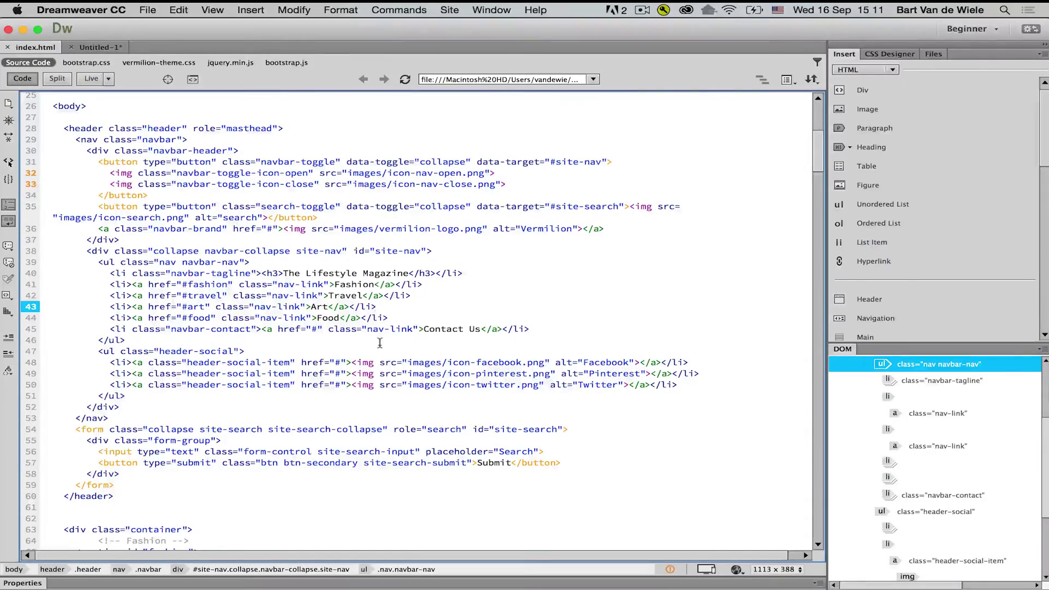
pyautogui.scroll(-2, 380, 343)
pyautogui.scroll(-8, 380, 342)
pyautogui.scroll(3, 379, 343)
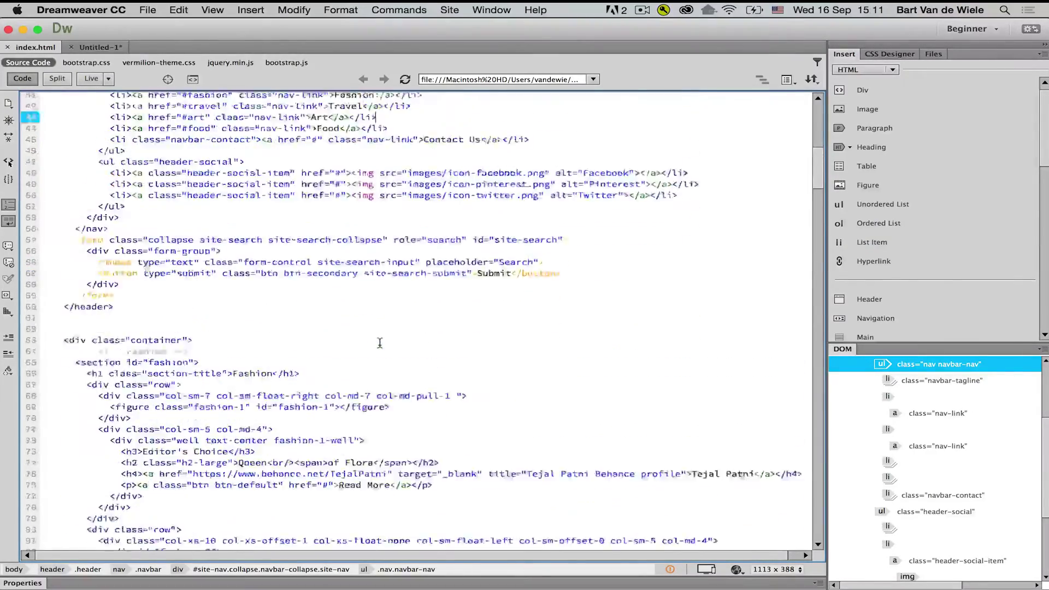
pyautogui.scroll(4, 379, 343)
pyautogui.scroll(1, 379, 342)
pyautogui.scroll(4, 380, 343)
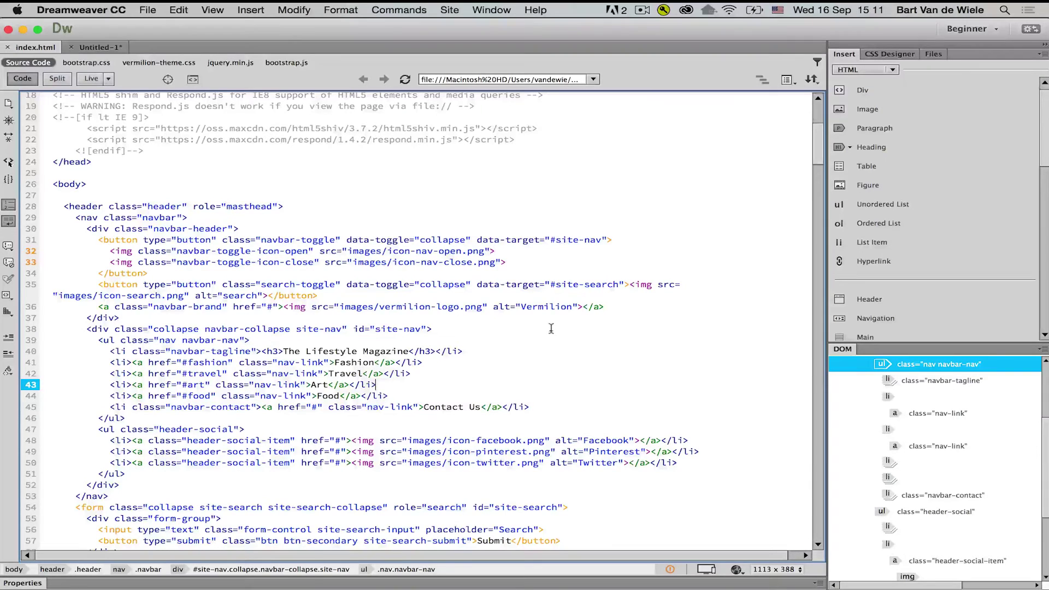
# Step: Put the caret after Untitled-1's body tag, show Split view, and switch to the Default workspace
pyautogui.click(93, 48)
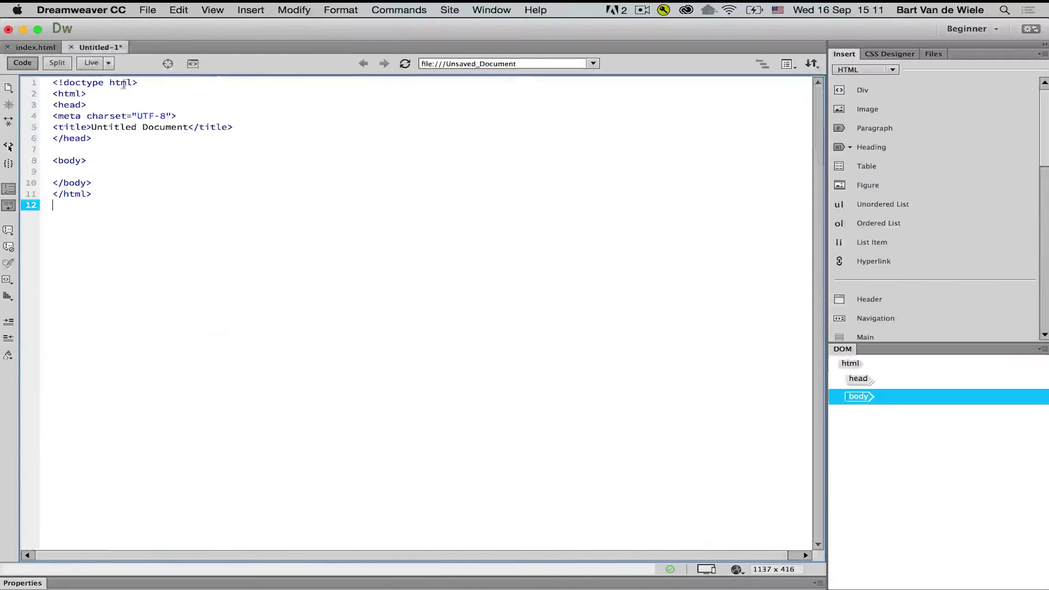
pyautogui.click(115, 160)
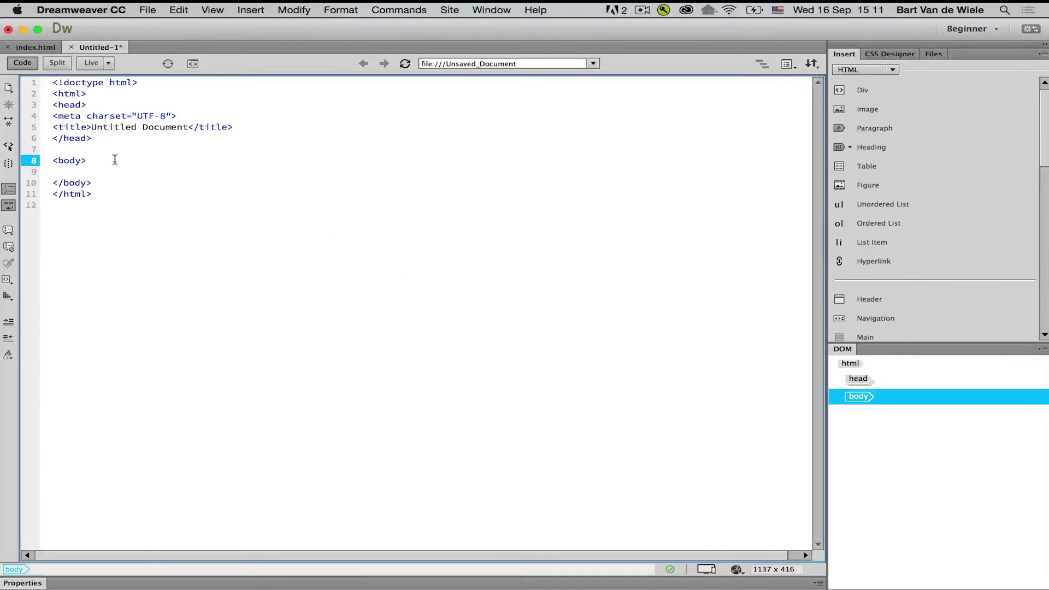
pyautogui.click(57, 63)
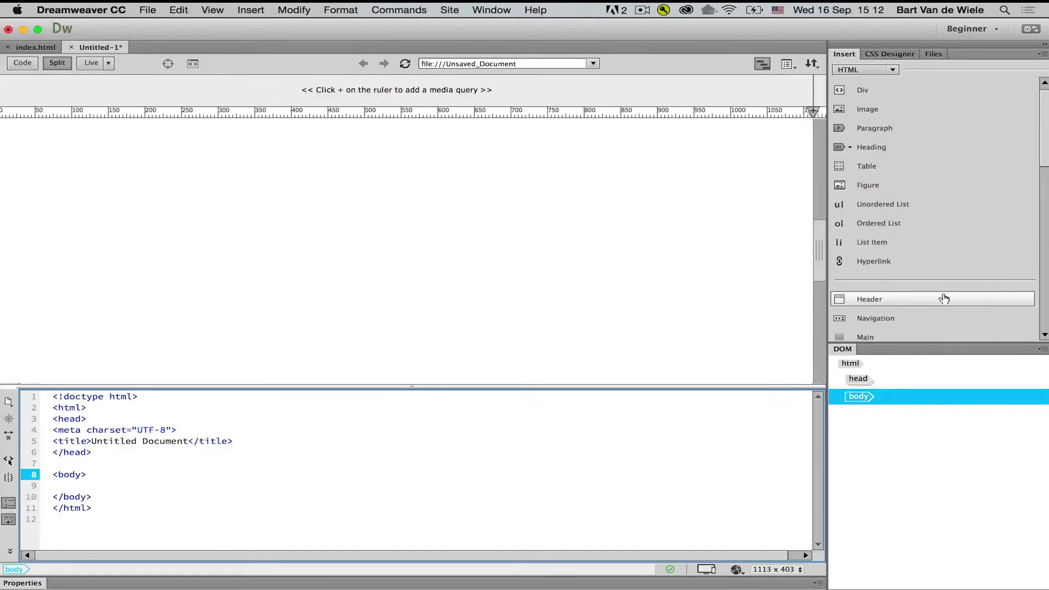
pyautogui.click(961, 29)
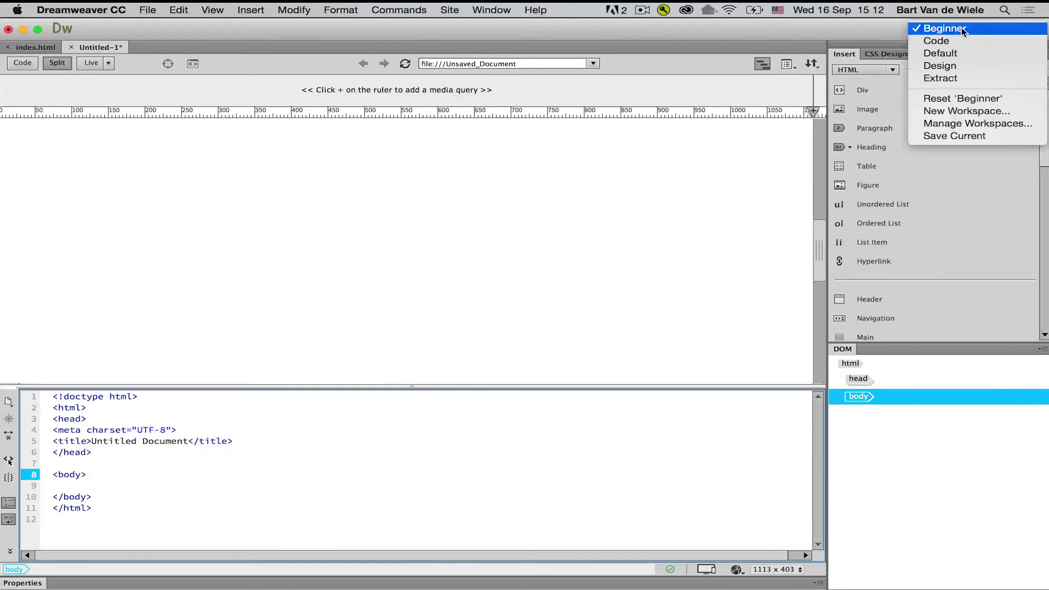
pyautogui.click(962, 53)
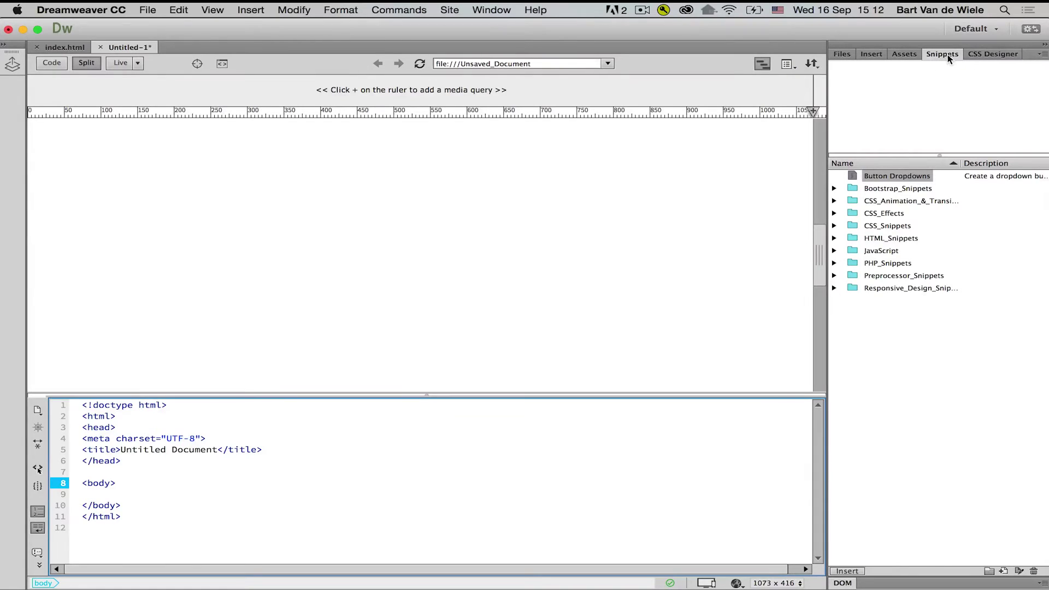
# Step: Expand Bootstrap_Snippets > Forms and preview the Basic Form and Horizontal Form snippets
pyautogui.click(872, 323)
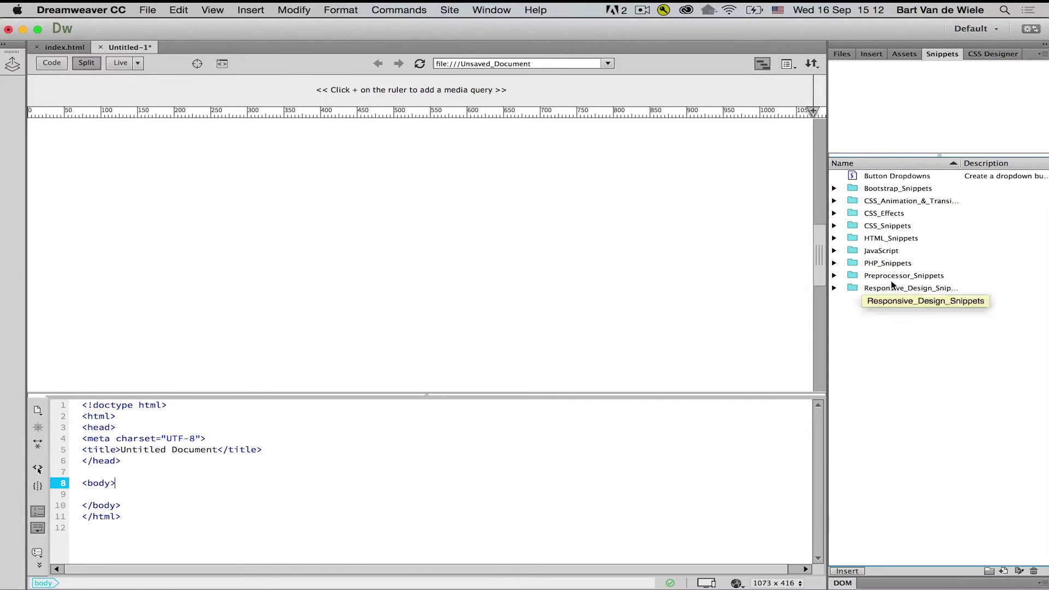
pyautogui.click(834, 188)
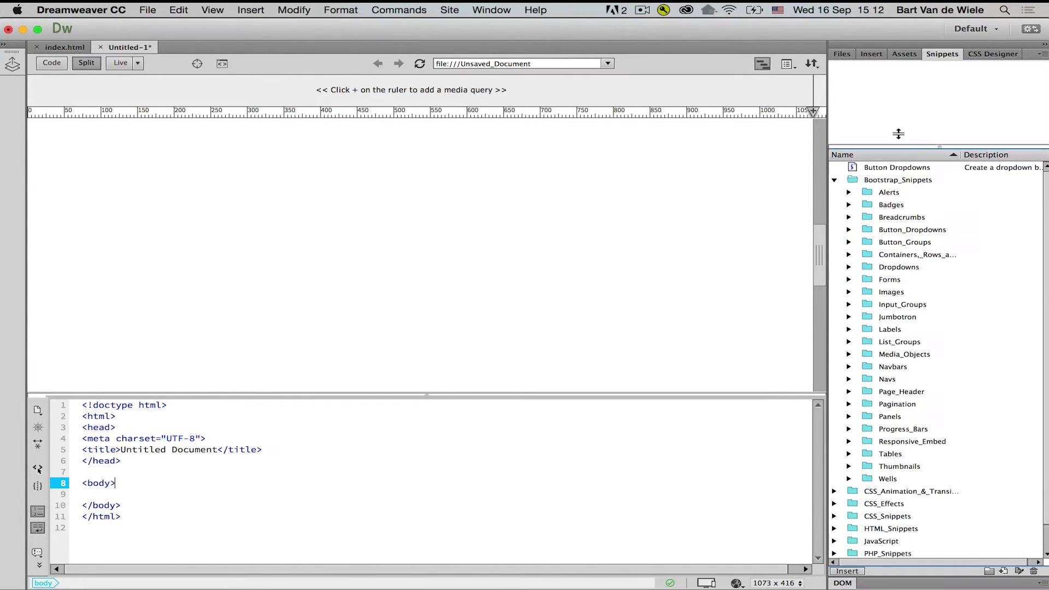
pyautogui.moveTo(894, 155); pyautogui.dragTo(896, 134)
pyautogui.scroll(-1, 976, 319)
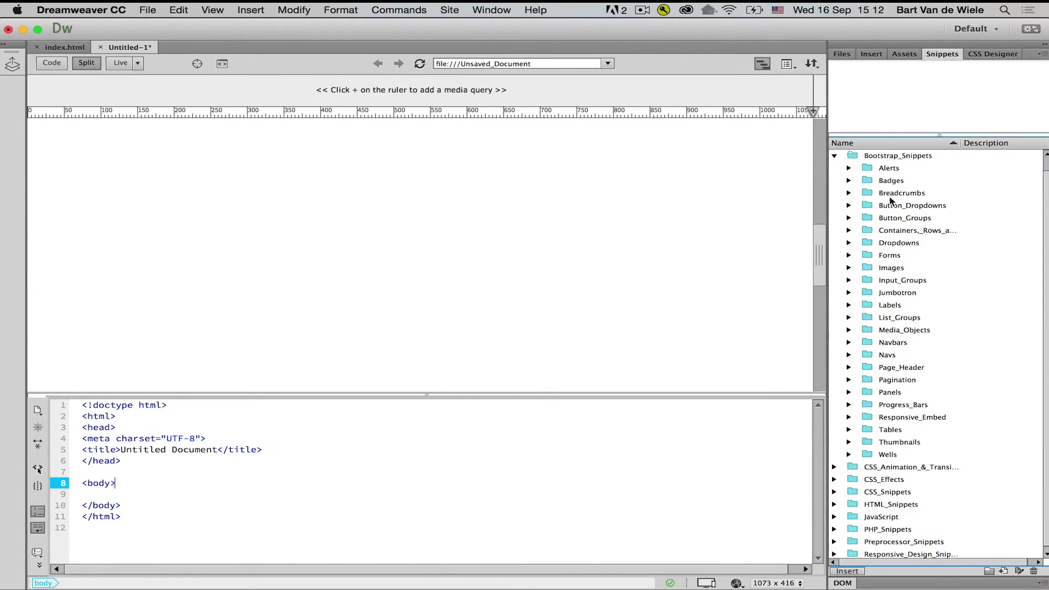
pyautogui.click(849, 255)
pyautogui.click(900, 268)
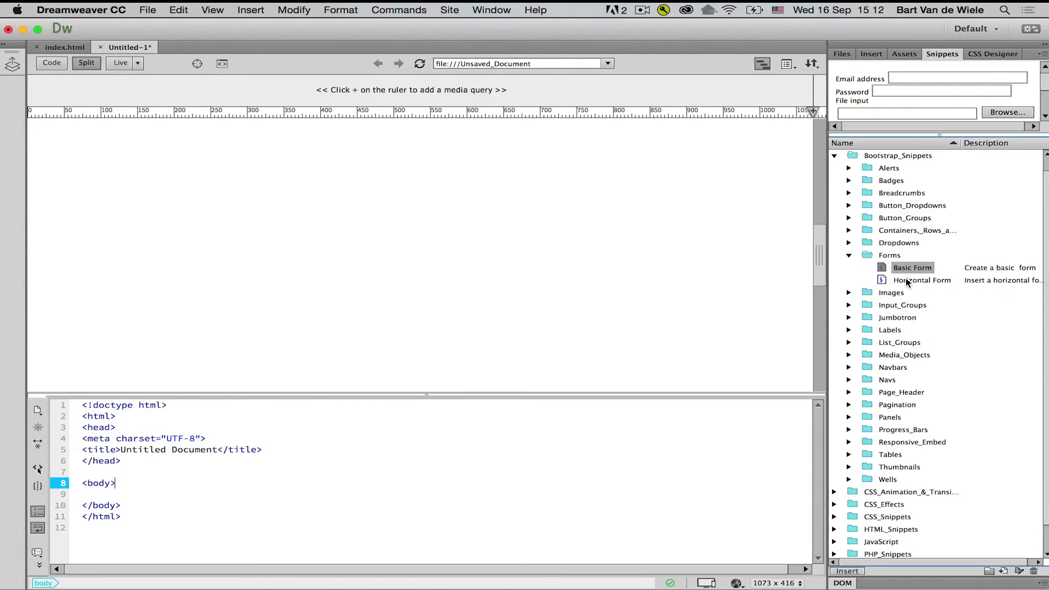
pyautogui.click(905, 280)
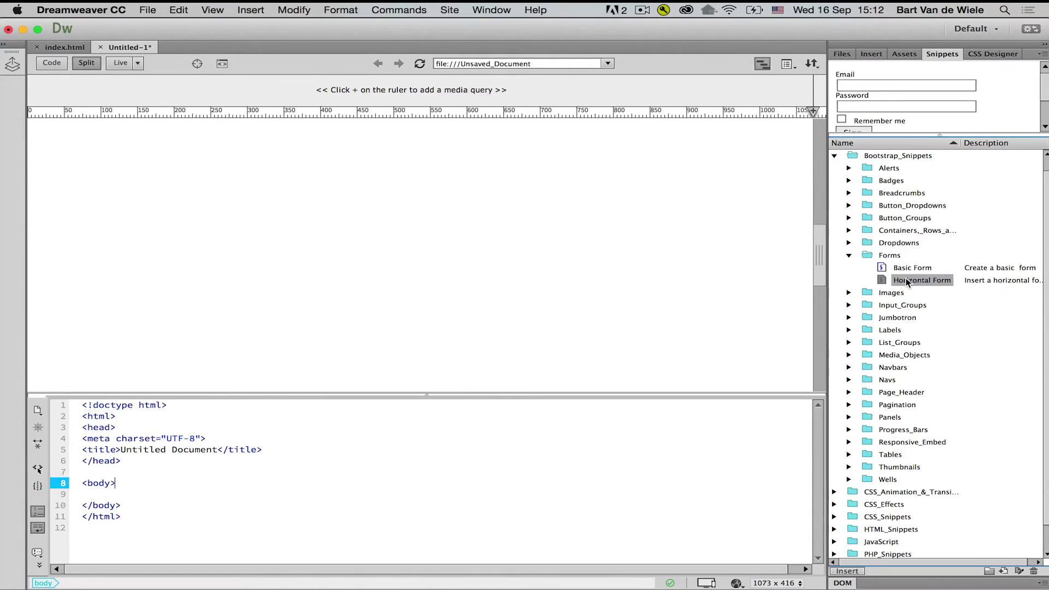
pyautogui.click(892, 106)
pyautogui.click(896, 86)
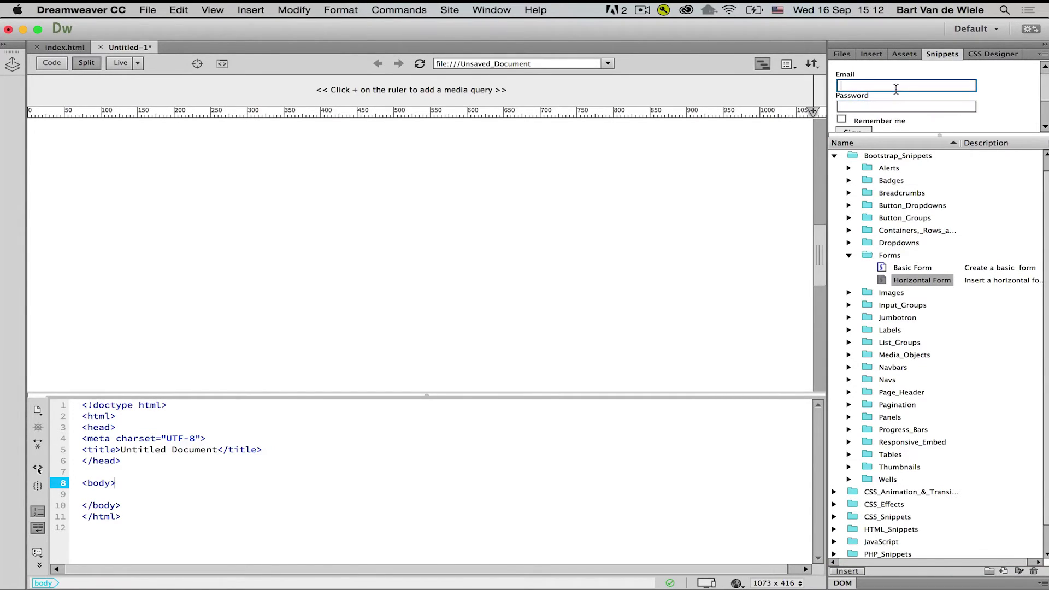
# Step: Insert the Horizontal Form snippet after the body tag and check its Email and Password fields in Live view
pyautogui.moveTo(922, 278); pyautogui.dragTo(159, 485)
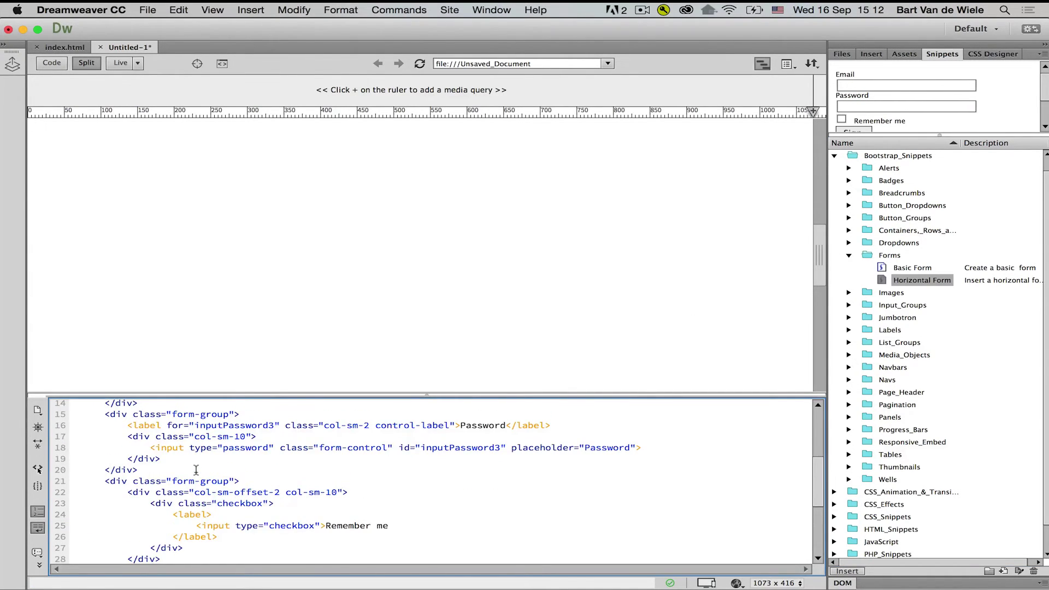
pyautogui.scroll(-5, 196, 469)
pyautogui.scroll(5, 196, 470)
pyautogui.scroll(5, 196, 470)
pyautogui.click(168, 250)
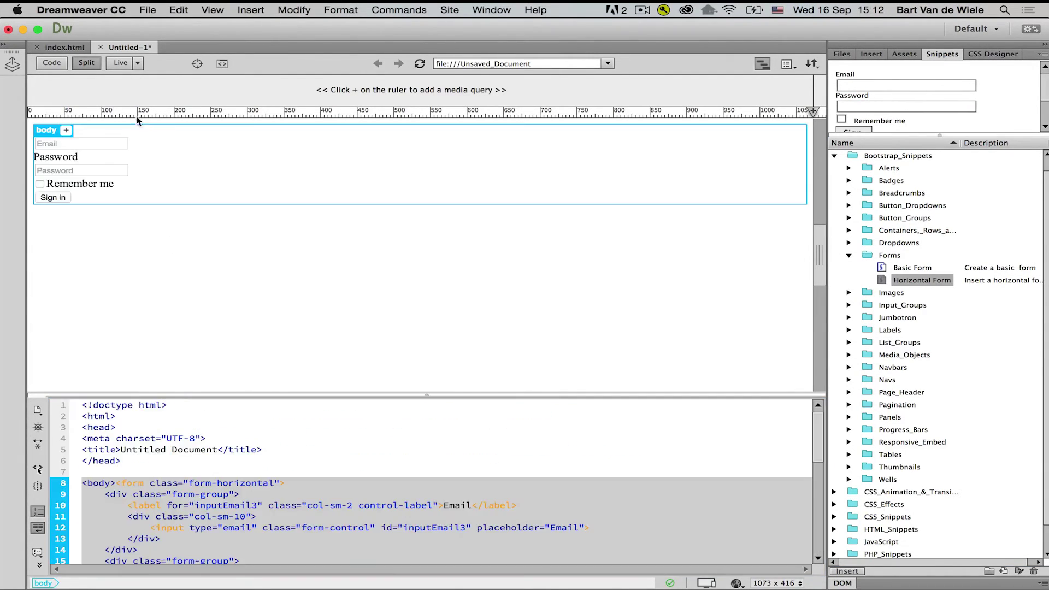
pyautogui.click(120, 63)
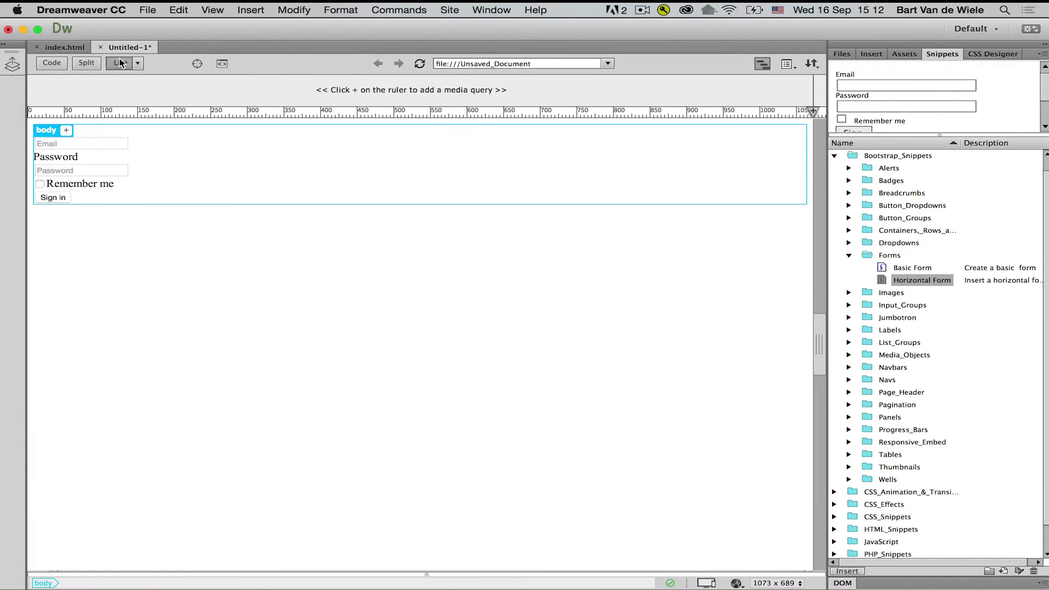
pyautogui.click(92, 145)
pyautogui.click(87, 171)
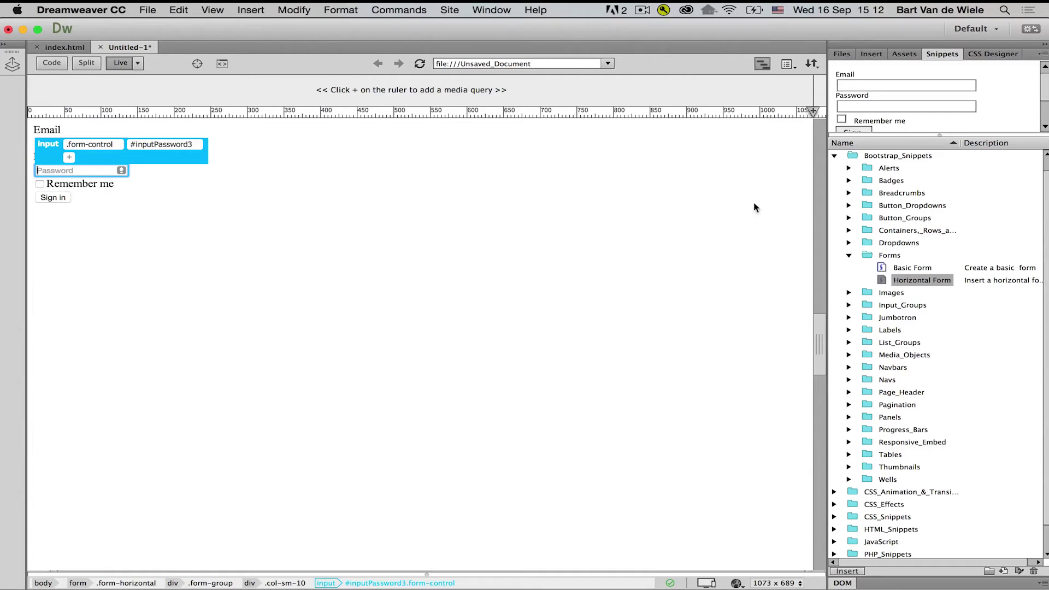
pyautogui.scroll(1, 917, 421)
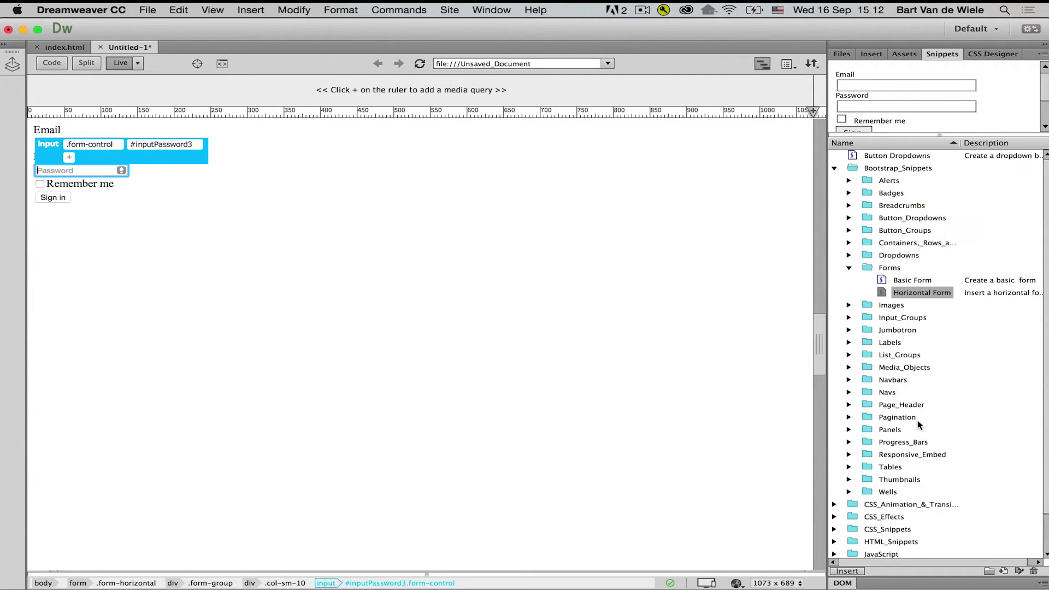
# Step: Collapse the Forms and Bootstrap_Snippets folders and select the page body
pyautogui.click(849, 267)
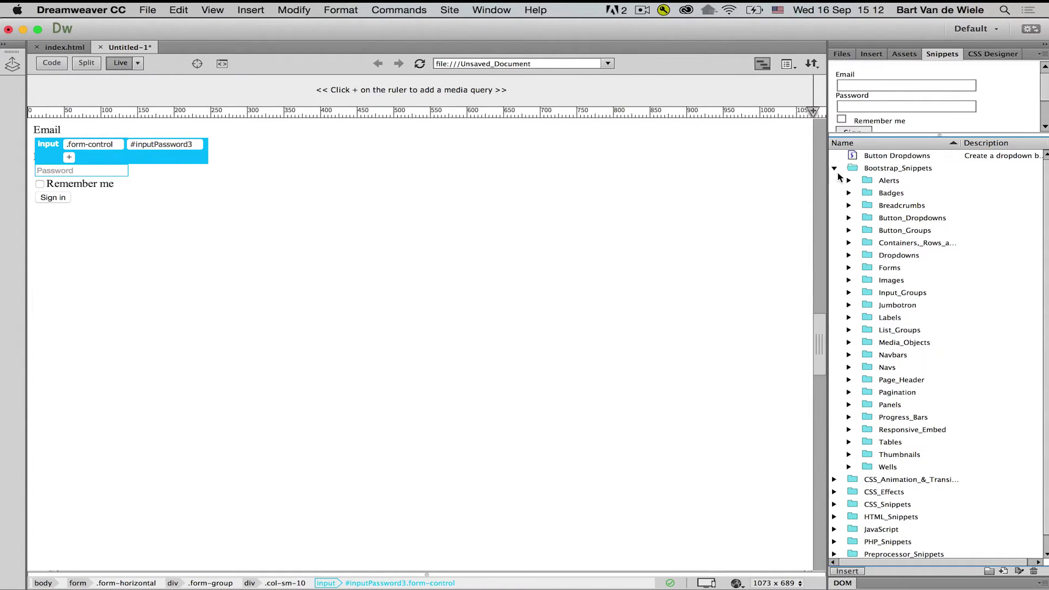
pyautogui.click(835, 168)
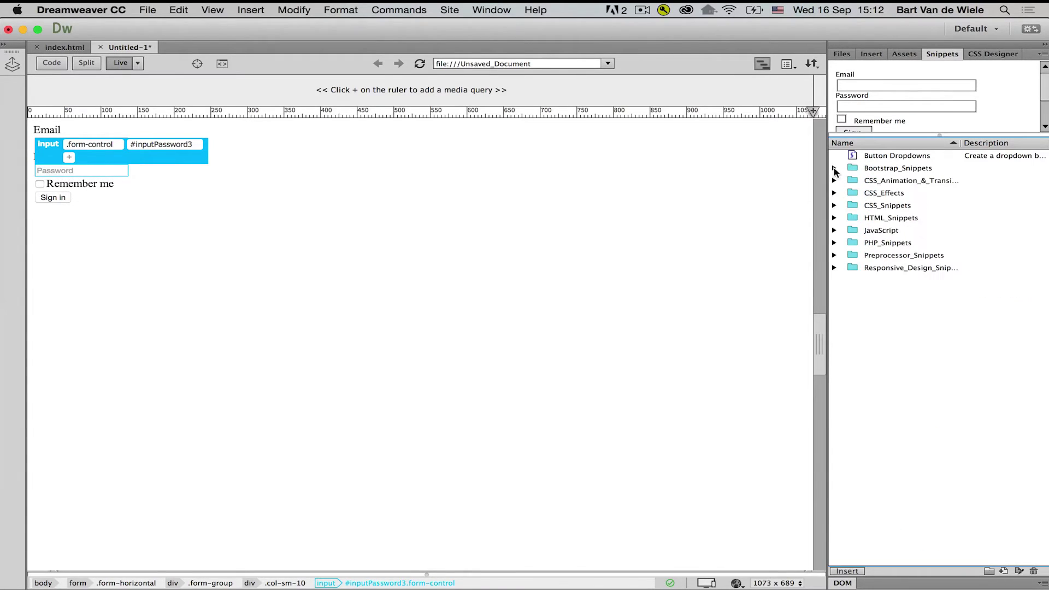
pyautogui.click(404, 321)
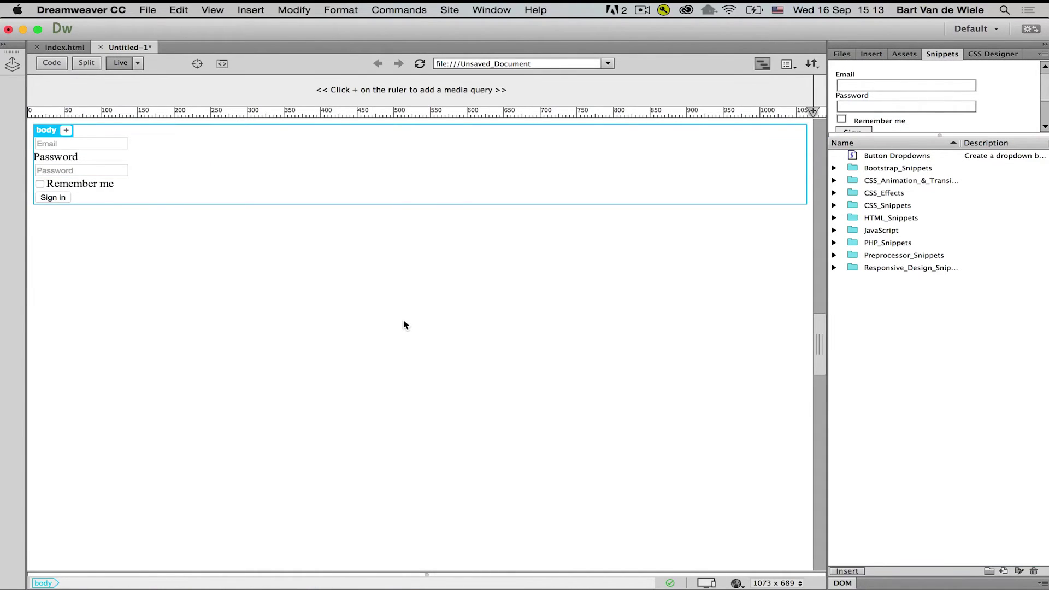
# Step: On index.html, shrink the Vermilion Live view to around 633 px, then restore it to 1073 x 537
pyautogui.click(68, 47)
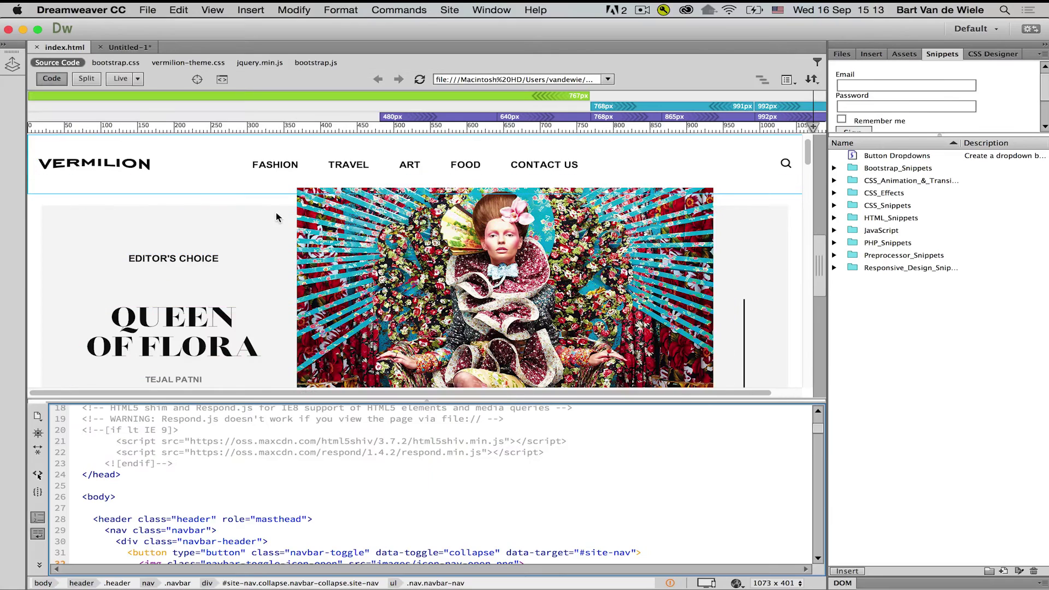
pyautogui.click(261, 356)
pyautogui.moveTo(324, 400); pyautogui.dragTo(325, 487)
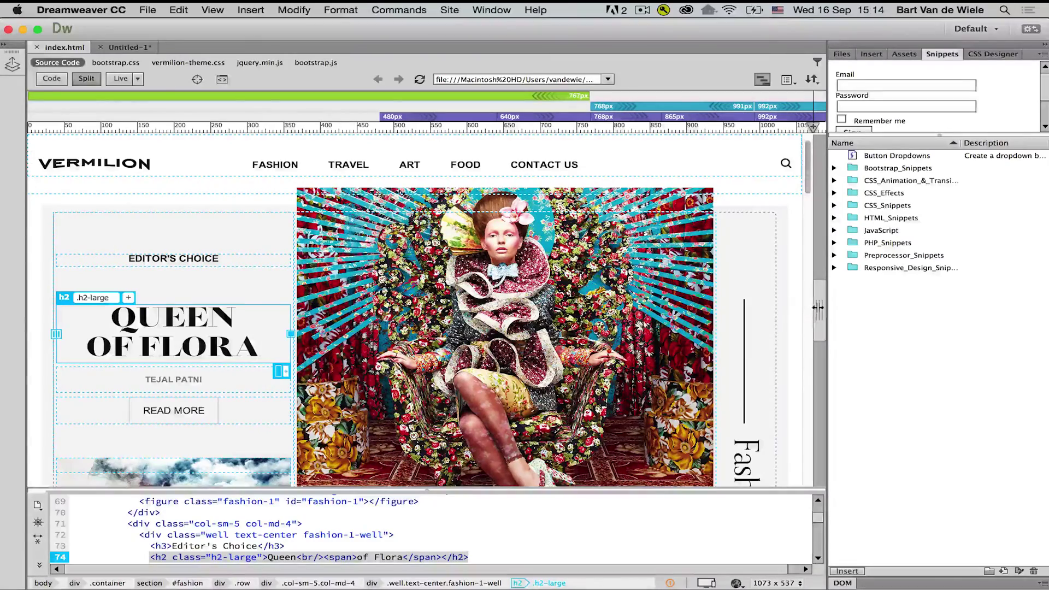
pyautogui.moveTo(818, 307)
pyautogui.mouseDown()
pyautogui.moveTo(777, 312)
pyautogui.moveTo(771, 292)
pyautogui.moveTo(745, 295)
pyautogui.mouseUp()
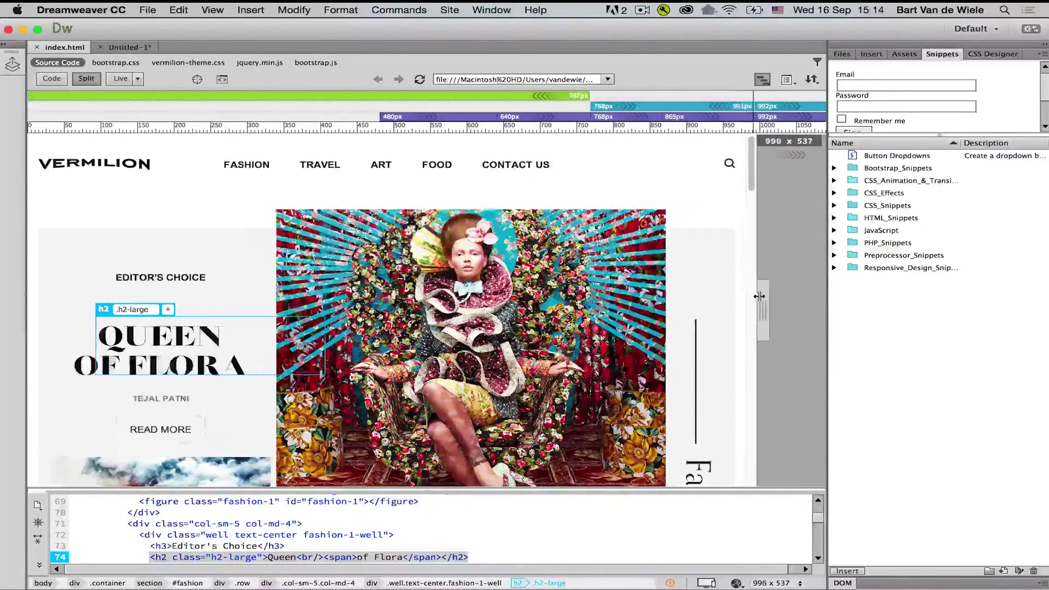
pyautogui.moveTo(745, 296)
pyautogui.mouseDown()
pyautogui.moveTo(471, 340)
pyautogui.moveTo(489, 341)
pyautogui.mouseUp()
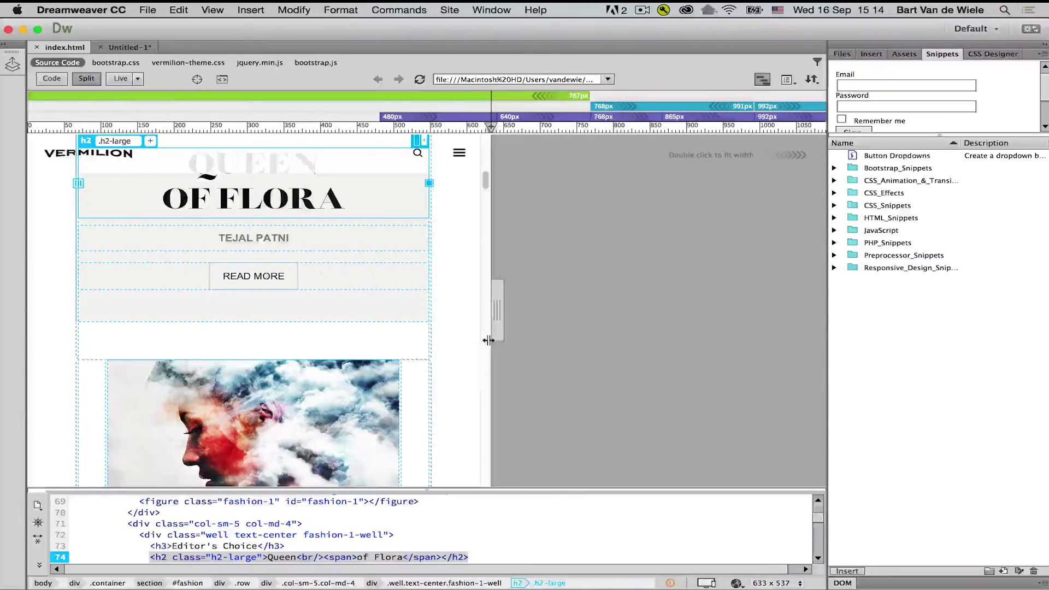
pyautogui.doubleClick(687, 262)
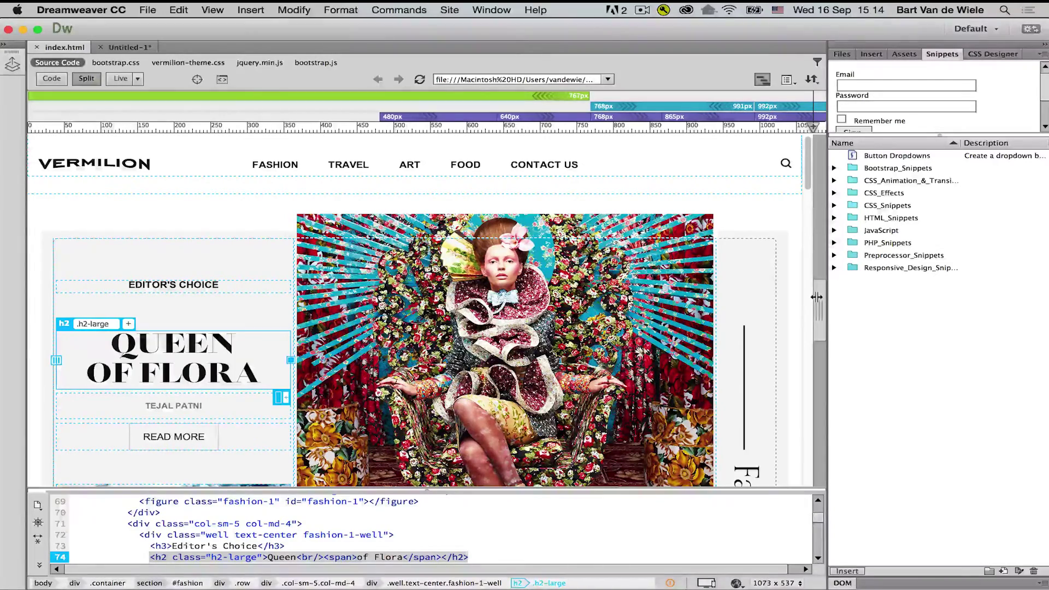
# Step: Create a new blank HTML document titled 'index'
pyautogui.click(682, 154)
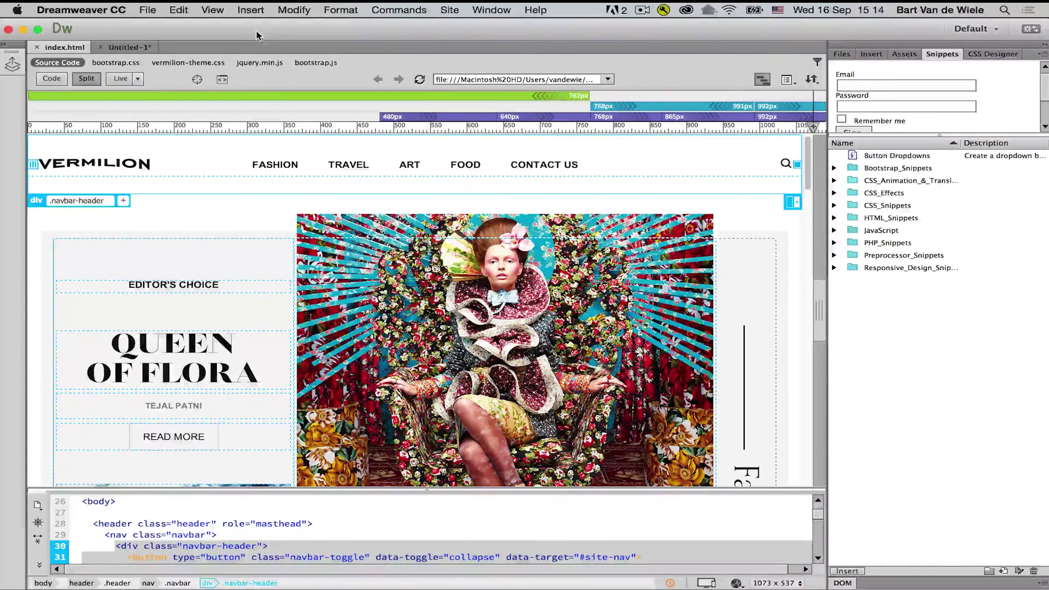
pyautogui.click(147, 10)
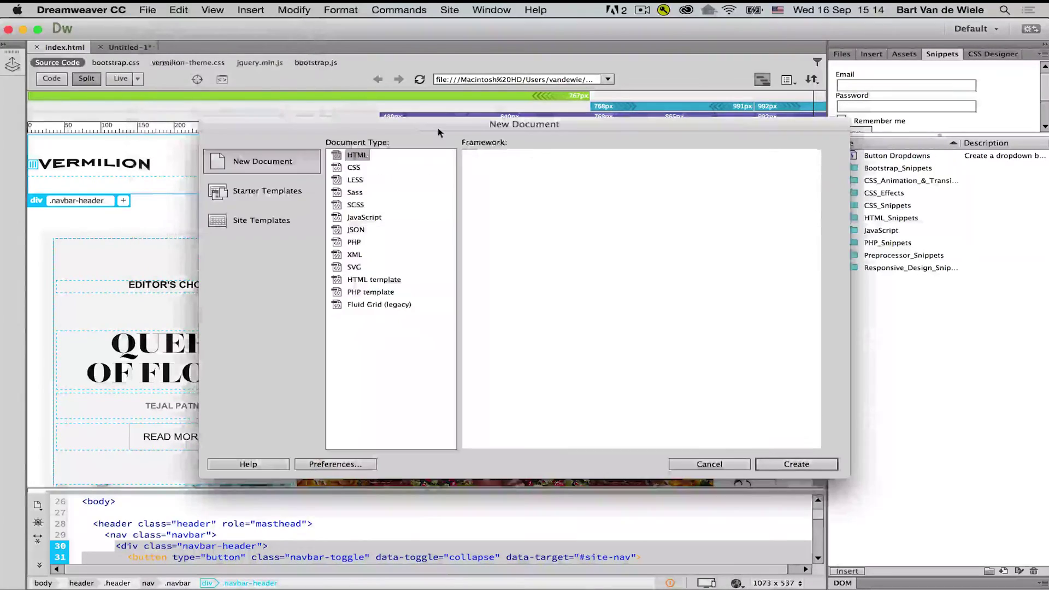
pyautogui.moveTo(475, 121); pyautogui.dragTo(442, 79)
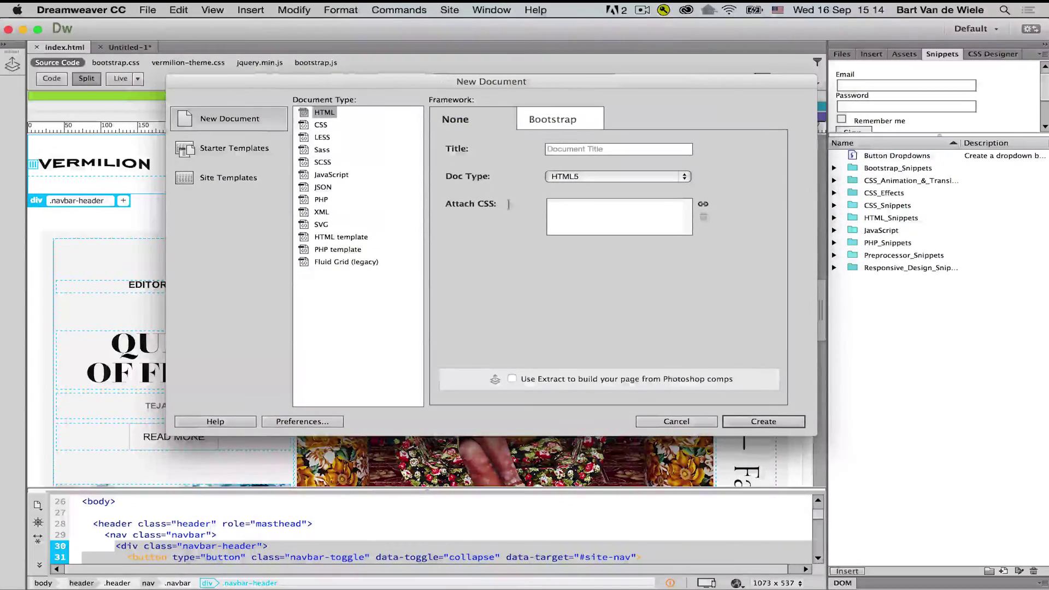
pyautogui.click(573, 149)
pyautogui.write('IND')
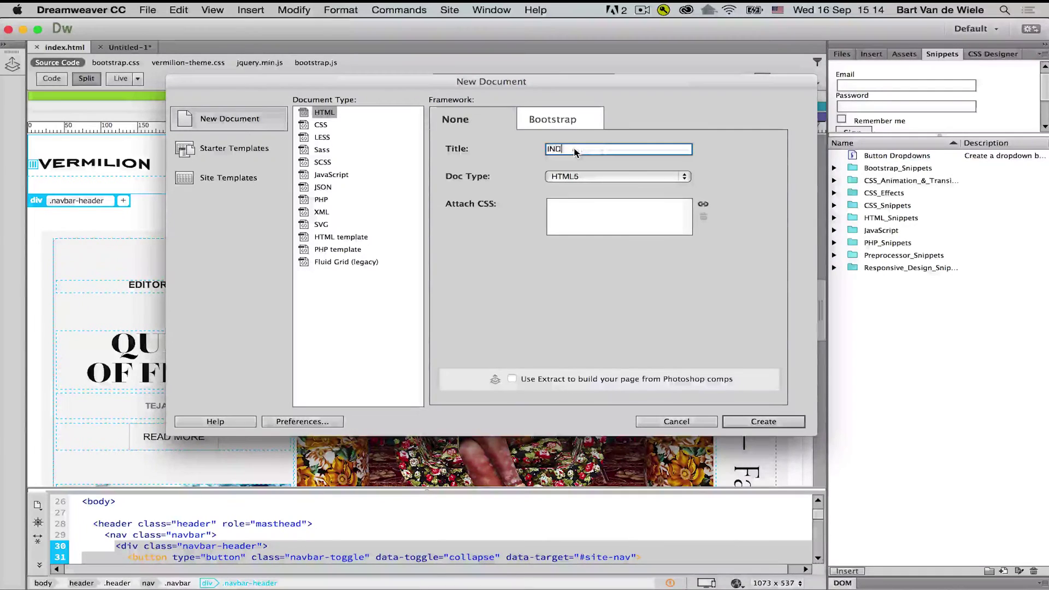
pyautogui.press('BackSpace')
pyautogui.press('BackSpace')
pyautogui.press('BackSpace')
pyautogui.write('index')
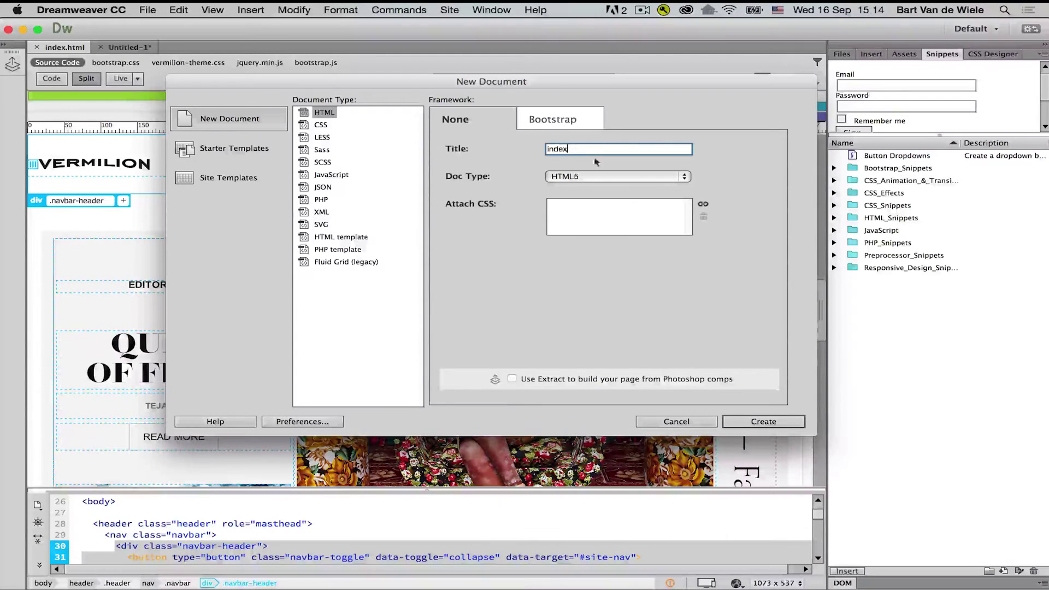
pyautogui.click(764, 421)
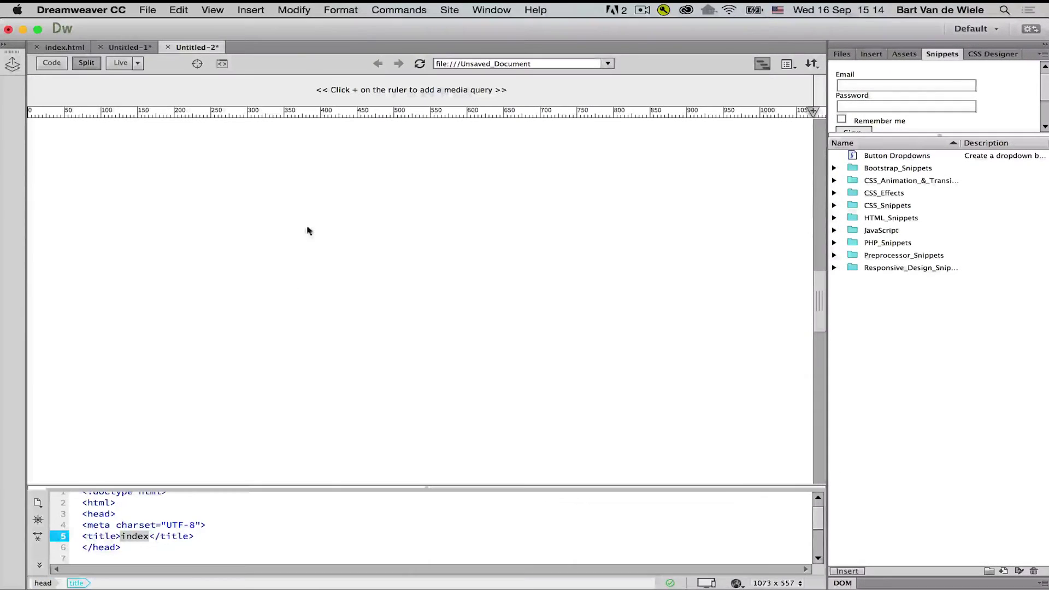
# Step: Create main.css in the site folder, link it to the document, and open it
pyautogui.moveTo(273, 486); pyautogui.dragTo(294, 445)
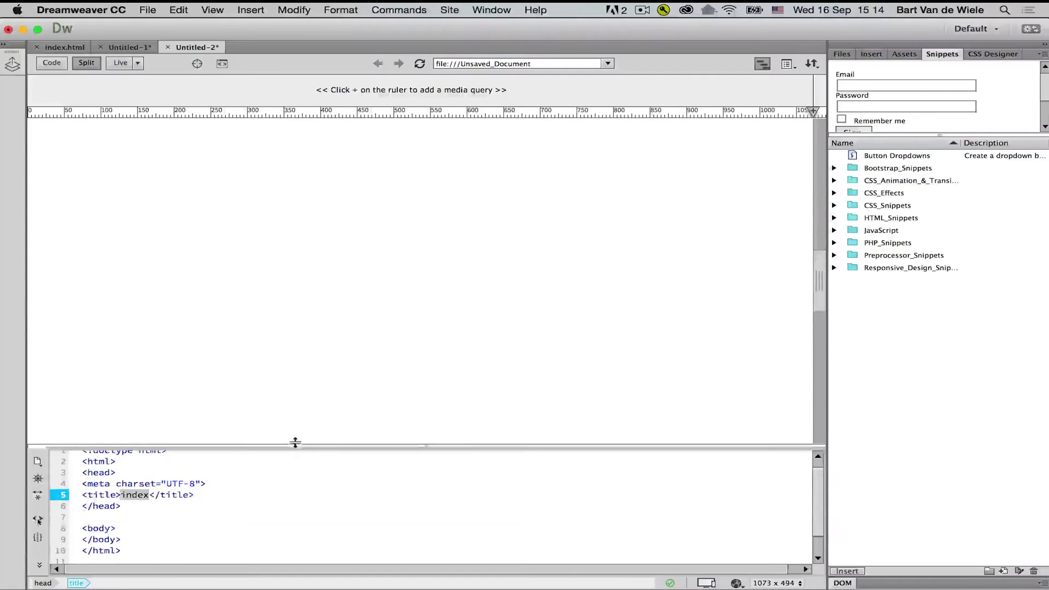
pyautogui.click(305, 208)
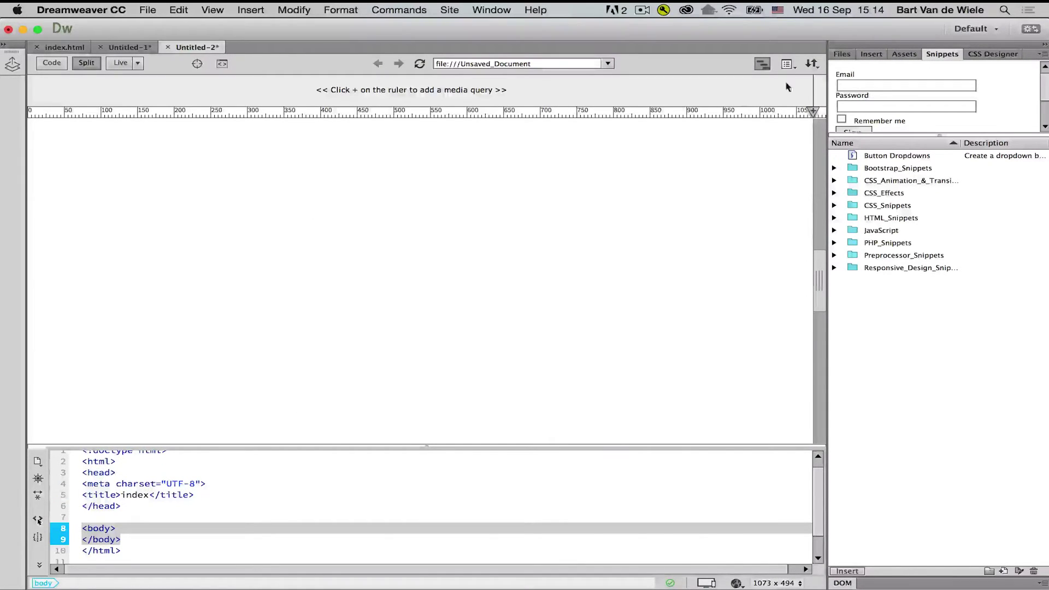
pyautogui.click(983, 54)
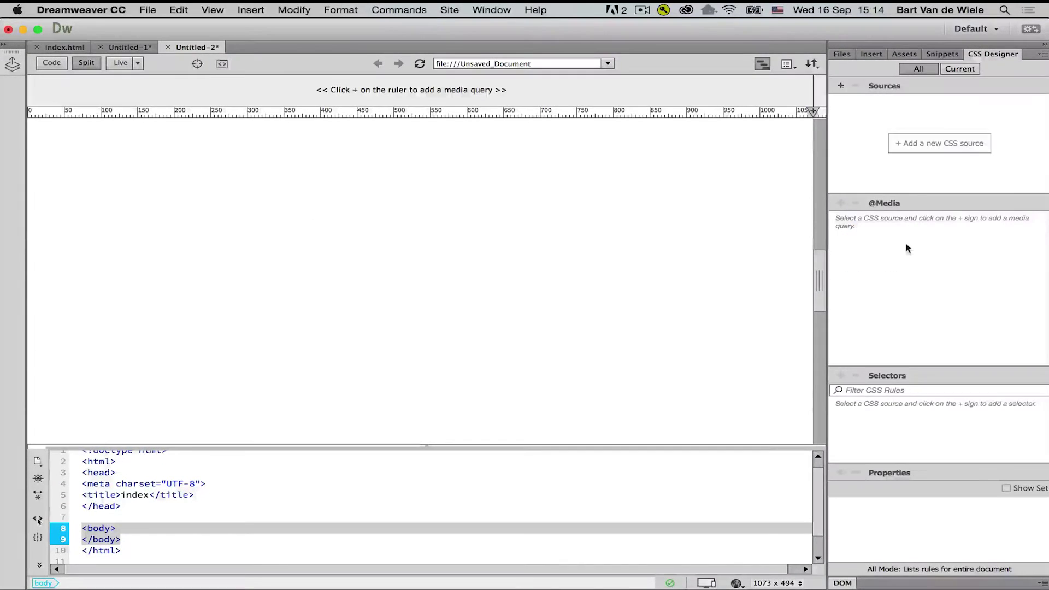
pyautogui.click(840, 86)
pyautogui.click(855, 94)
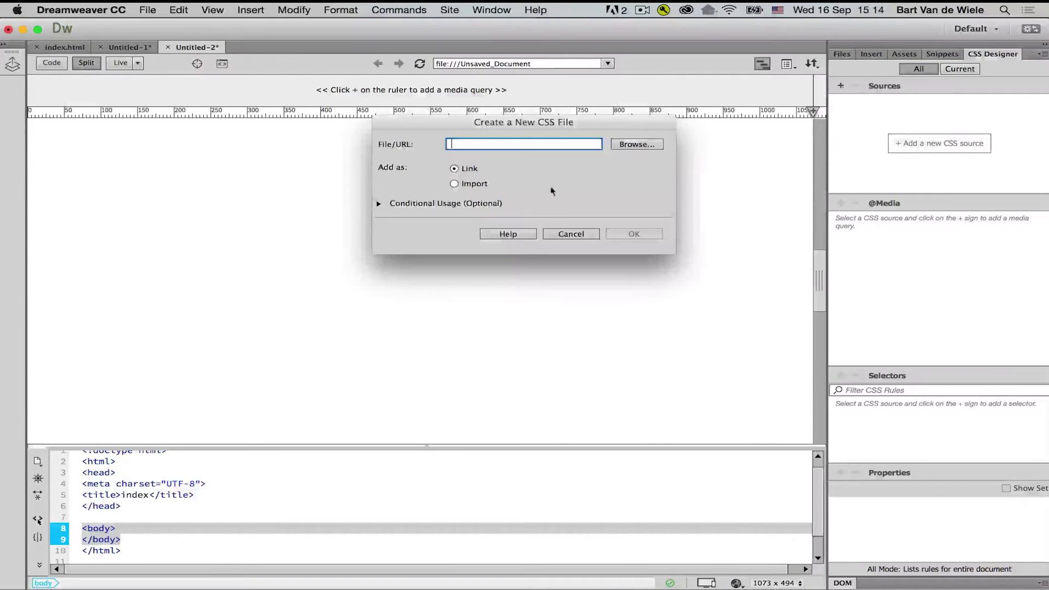
pyautogui.write('main.css')
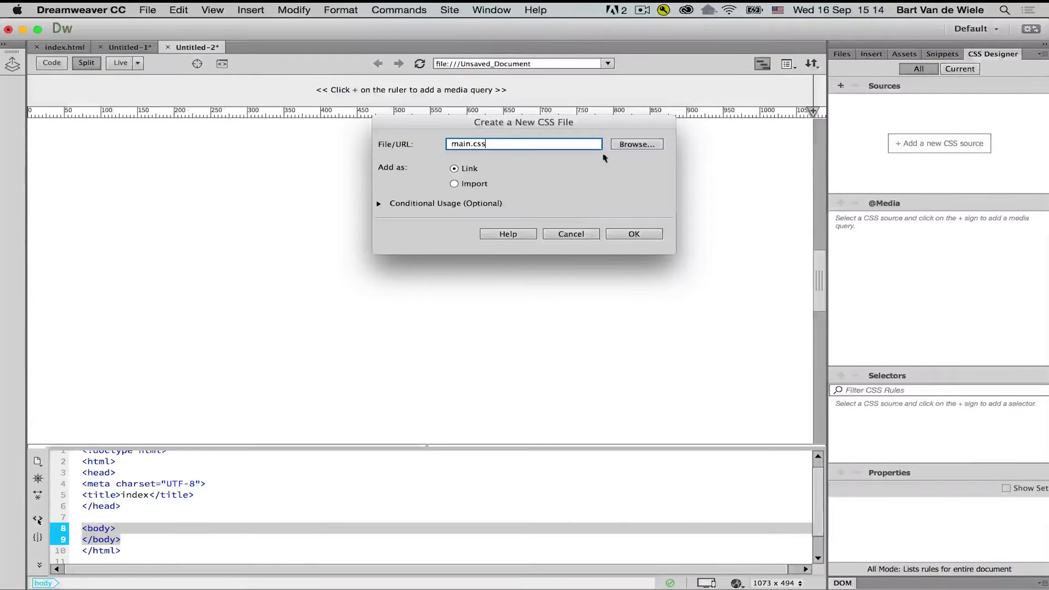
pyautogui.click(630, 145)
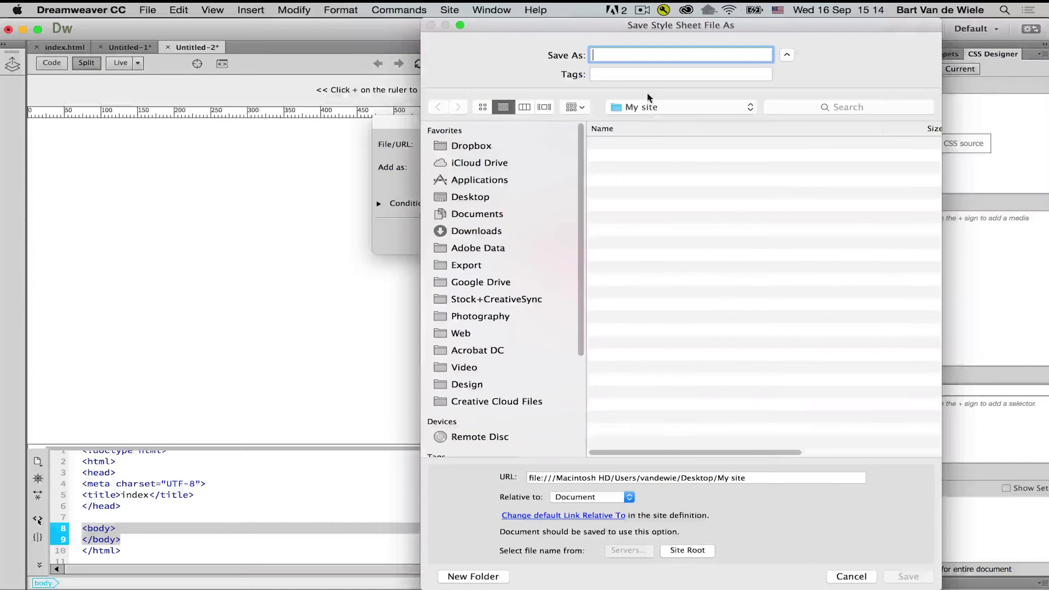
pyautogui.write('mai')
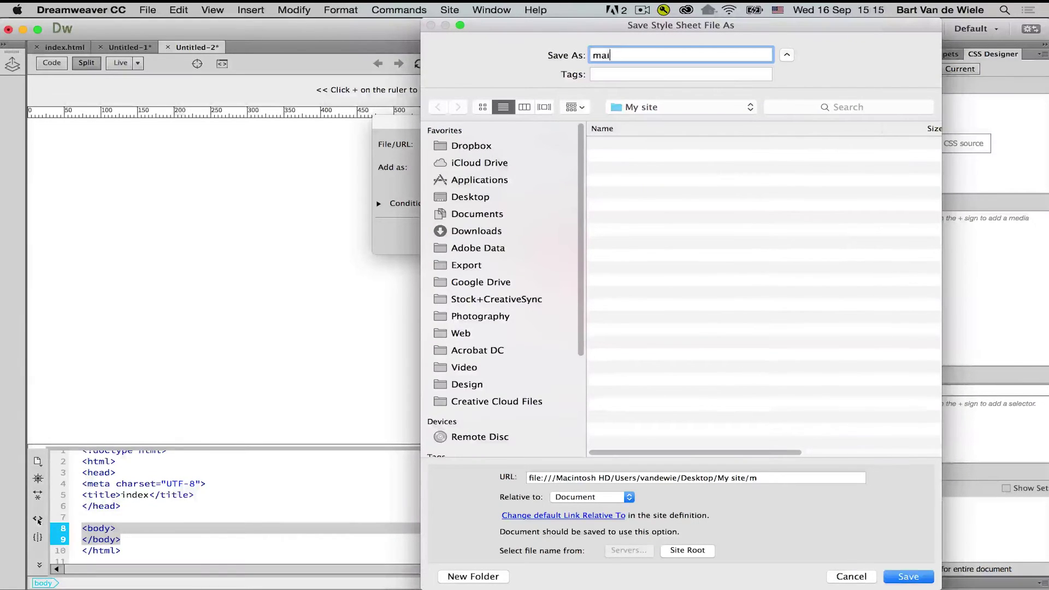
pyautogui.write('n.css')
pyautogui.click(526, 363)
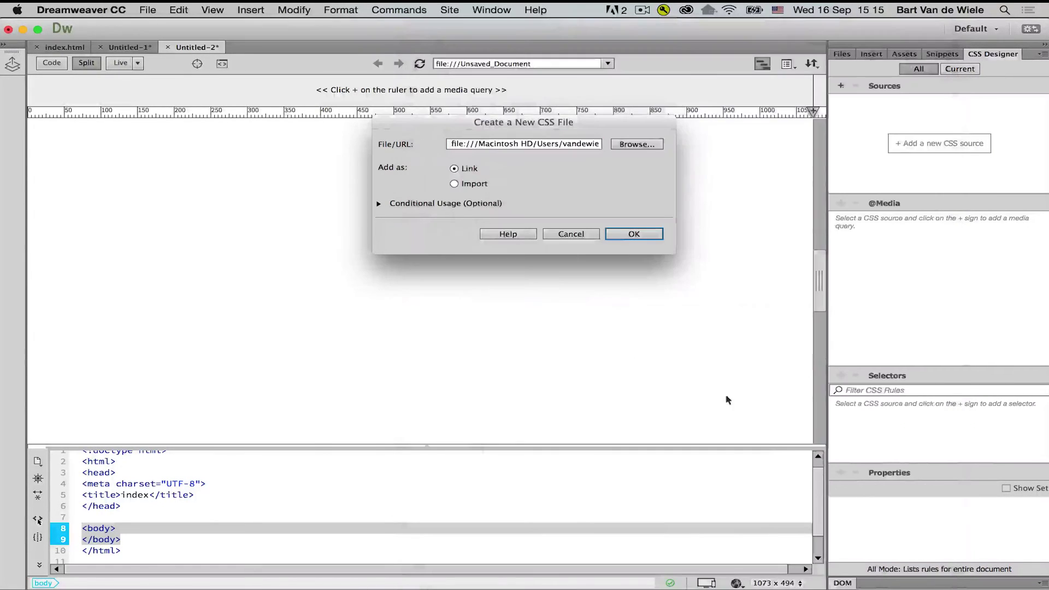
pyautogui.click(626, 236)
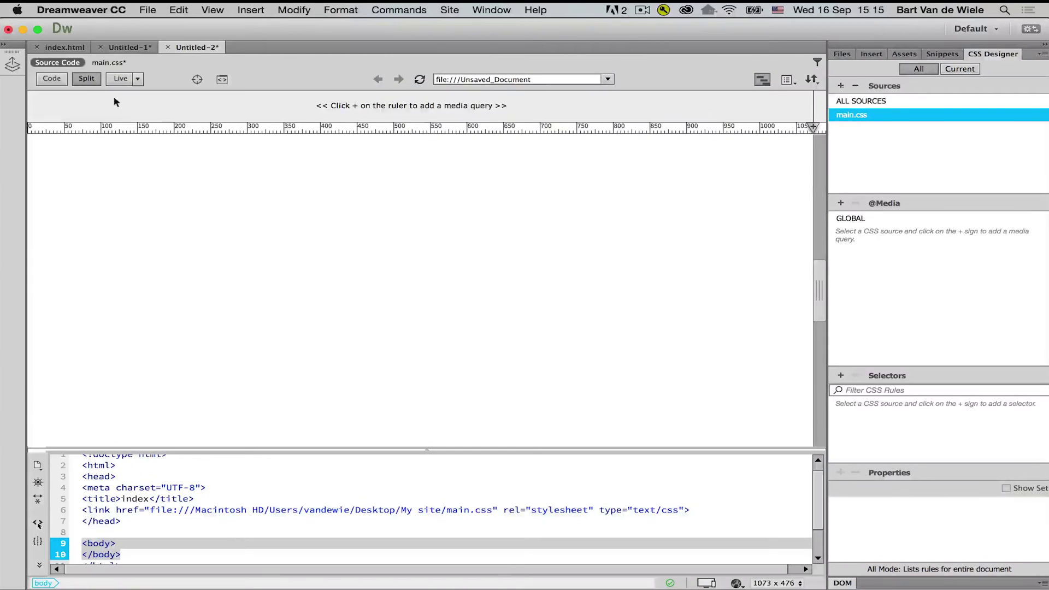
pyautogui.click(109, 64)
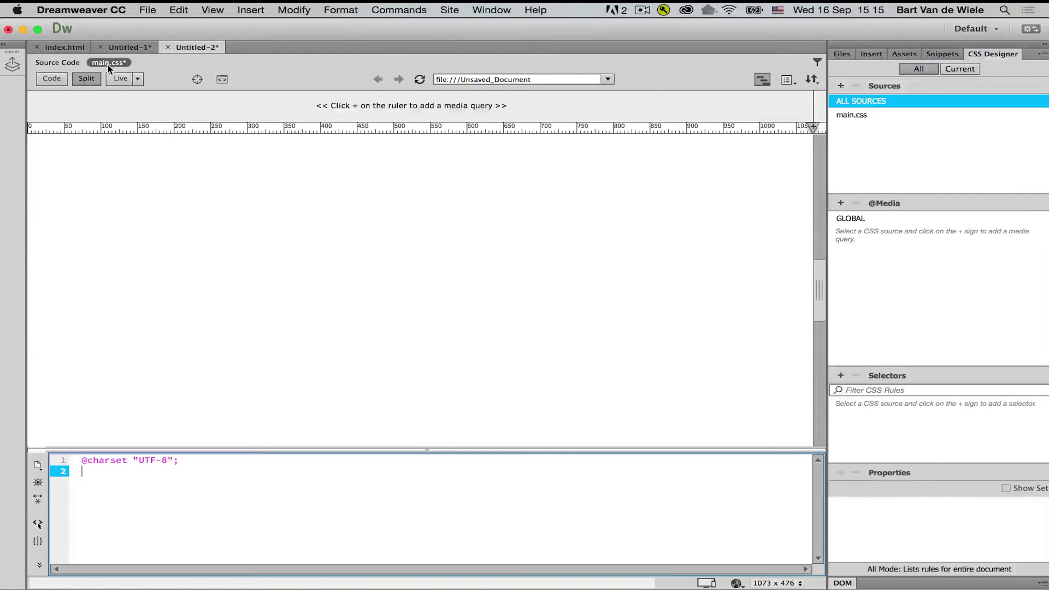
# Step: Narrow the preview to phone width and add a max-width: 380px media query
pyautogui.moveTo(253, 448); pyautogui.dragTo(253, 421)
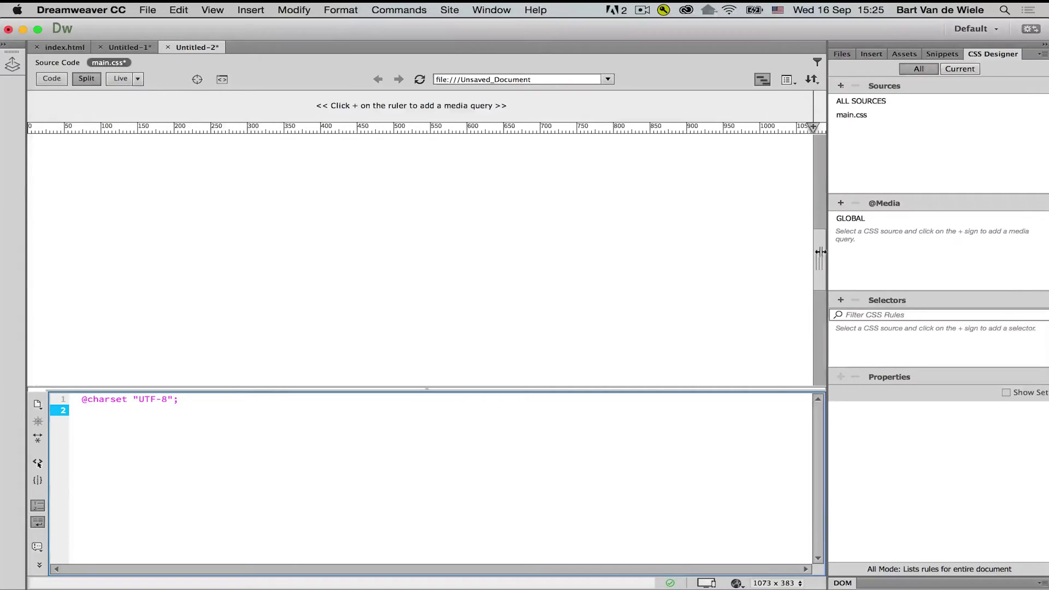
pyautogui.moveTo(754, 250)
pyautogui.mouseDown()
pyautogui.moveTo(686, 262)
pyautogui.moveTo(821, 264)
pyautogui.mouseUp()
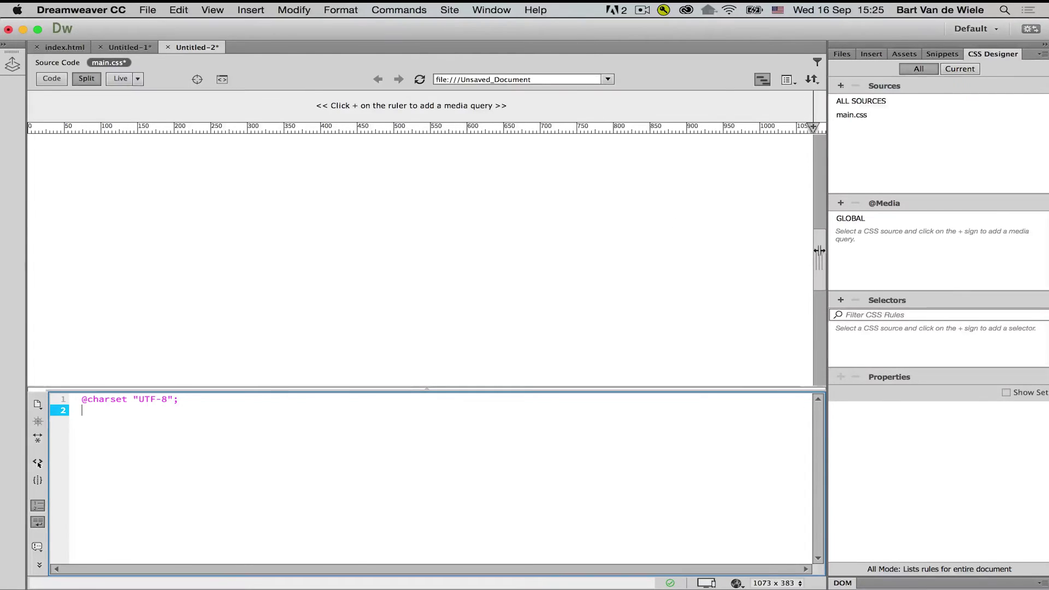
pyautogui.moveTo(819, 259)
pyautogui.mouseDown()
pyautogui.moveTo(245, 261)
pyautogui.moveTo(331, 263)
pyautogui.moveTo(295, 262)
pyautogui.moveTo(303, 266)
pyautogui.mouseUp()
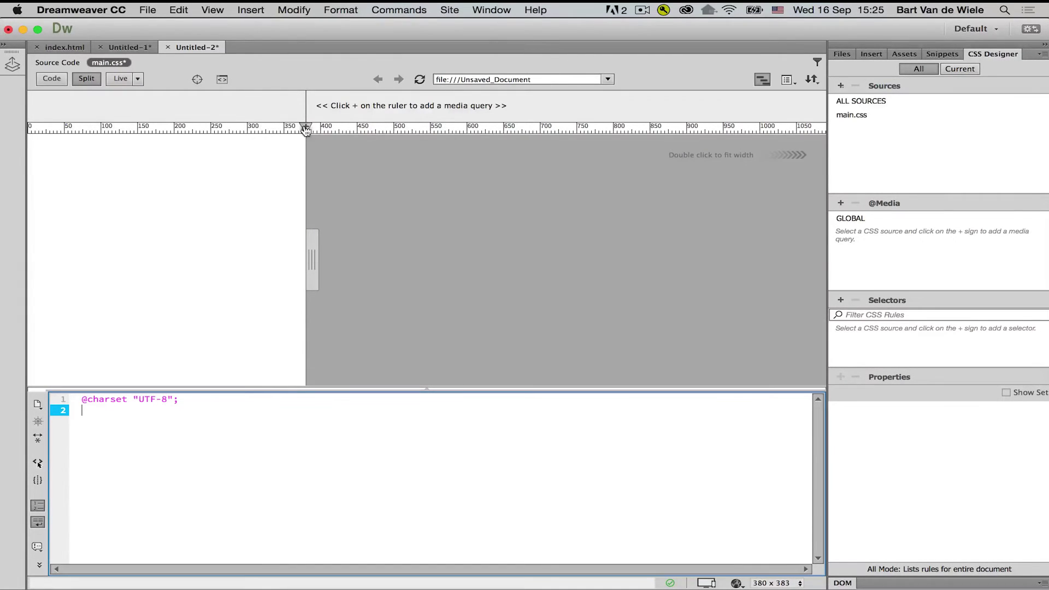
pyautogui.click(259, 130)
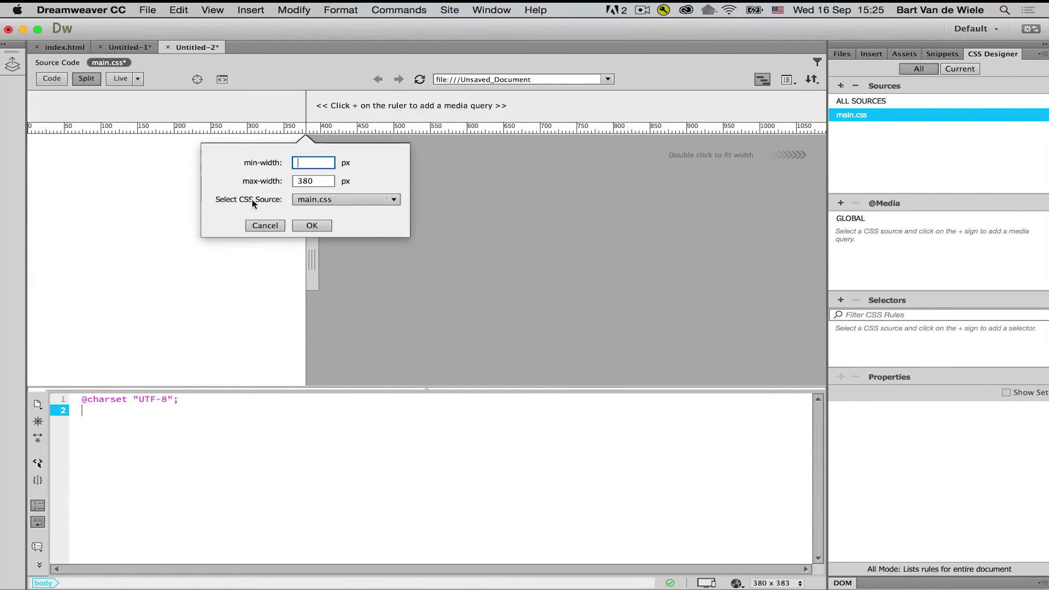
pyautogui.click(312, 226)
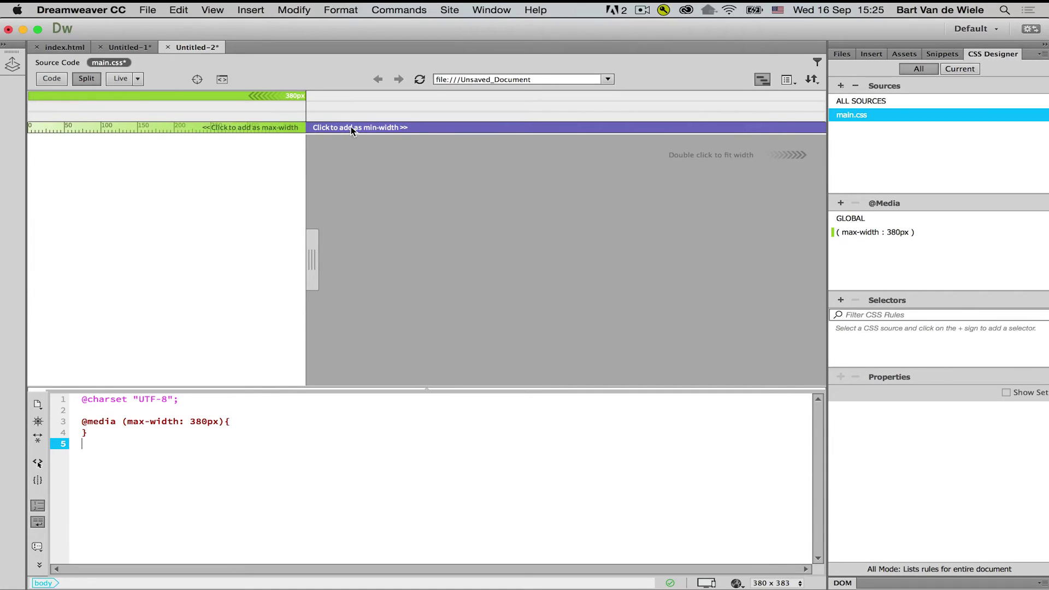
# Step: Add a min-width: 381px media query with no max-width and review both blocks in code
pyautogui.click(351, 127)
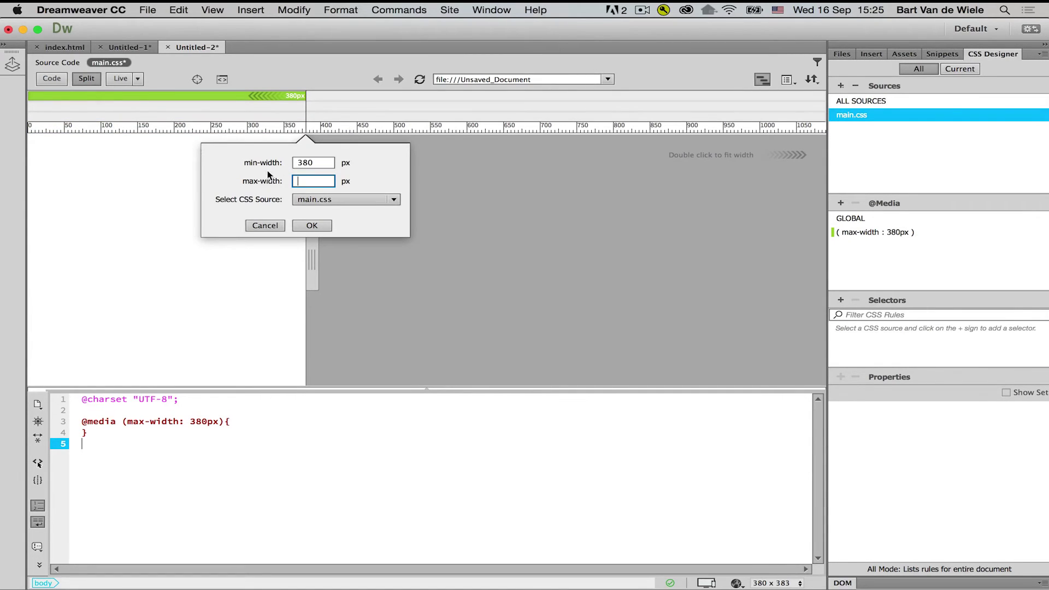
pyautogui.click(320, 163)
pyautogui.press('Tab')
pyautogui.press('Return')
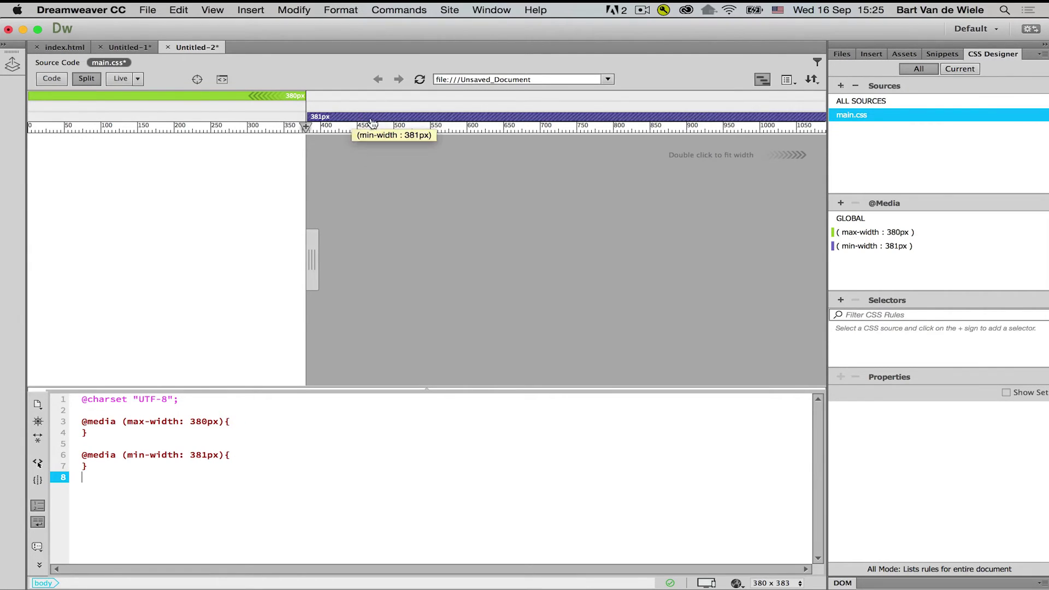
pyautogui.moveTo(117, 434); pyautogui.dragTo(75, 415)
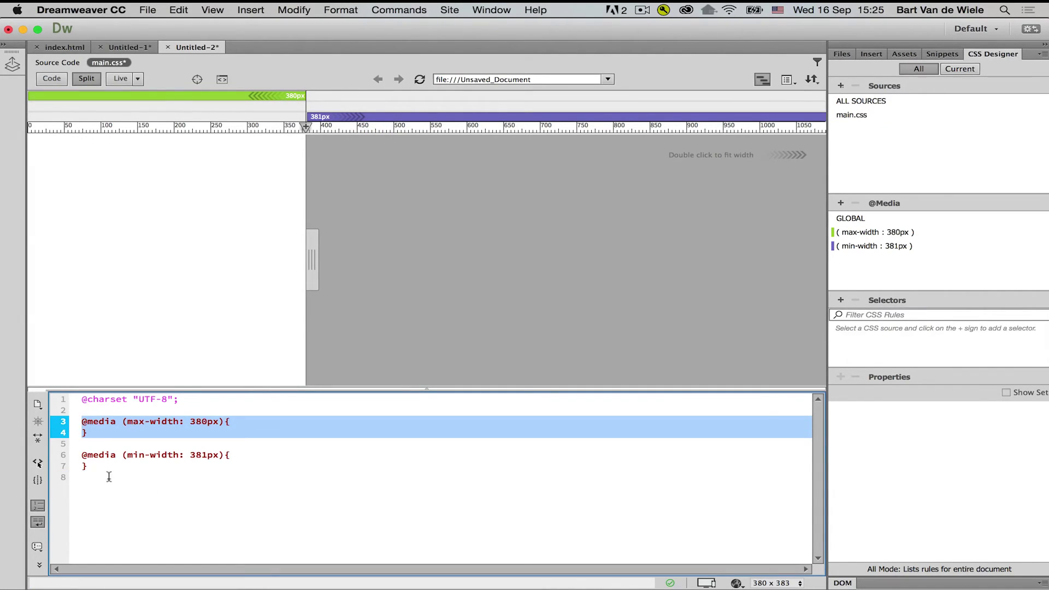
pyautogui.moveTo(107, 477); pyautogui.dragTo(74, 454)
pyautogui.click(141, 436)
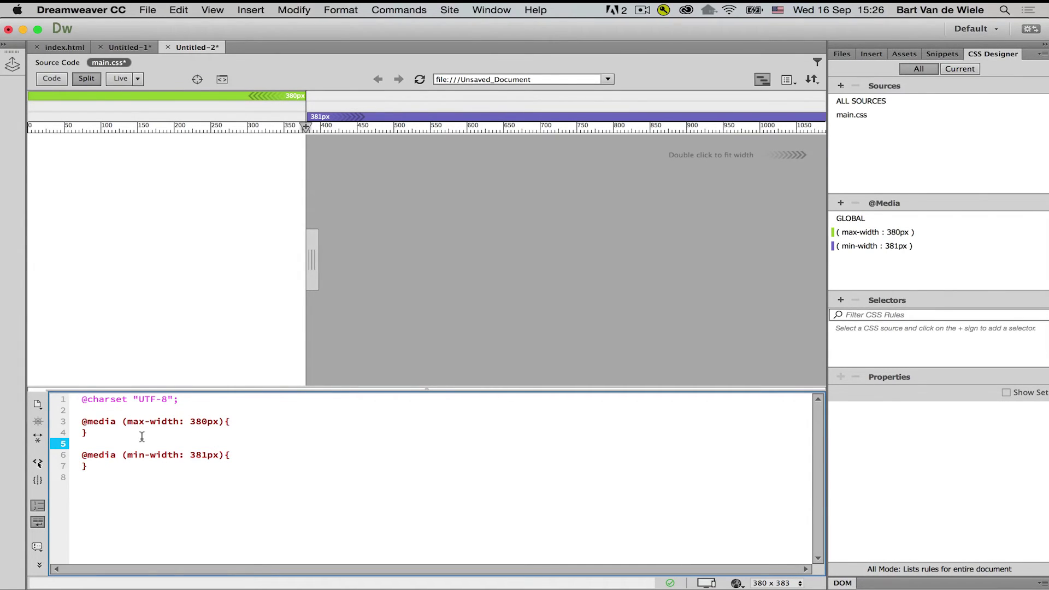
# Step: Insert an image, saving art-groenlund.jpg into the site and replacing the existing copy
pyautogui.moveTo(310, 267); pyautogui.dragTo(496, 263)
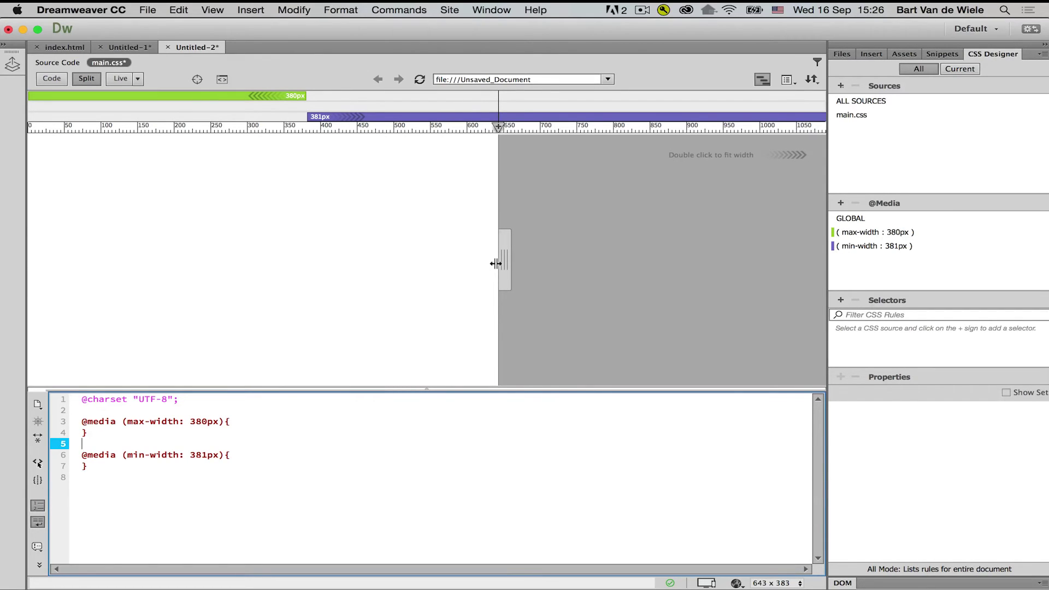
pyautogui.click(294, 207)
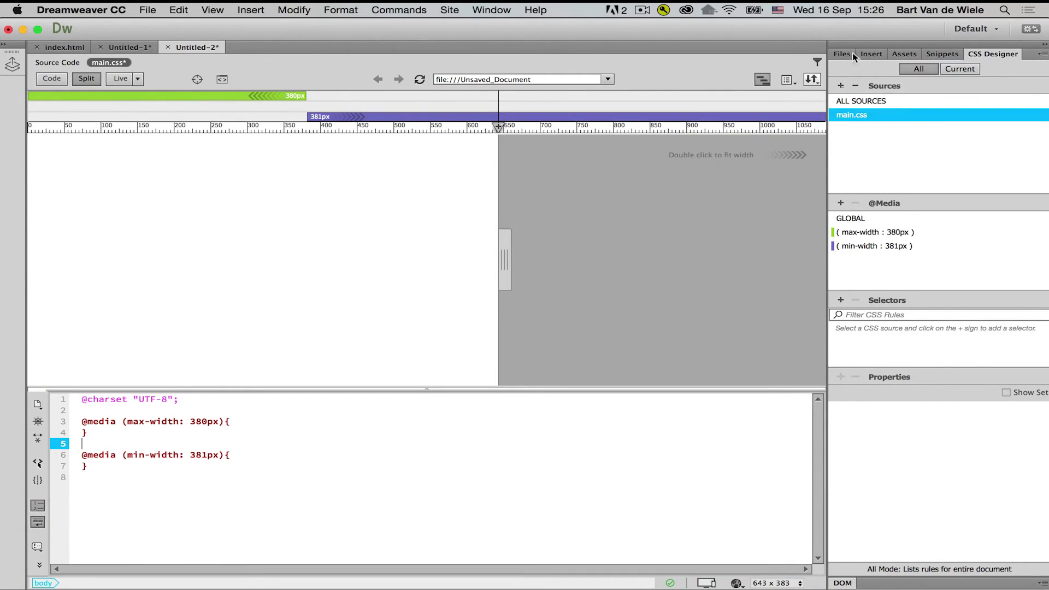
pyautogui.click(871, 54)
pyautogui.click(867, 109)
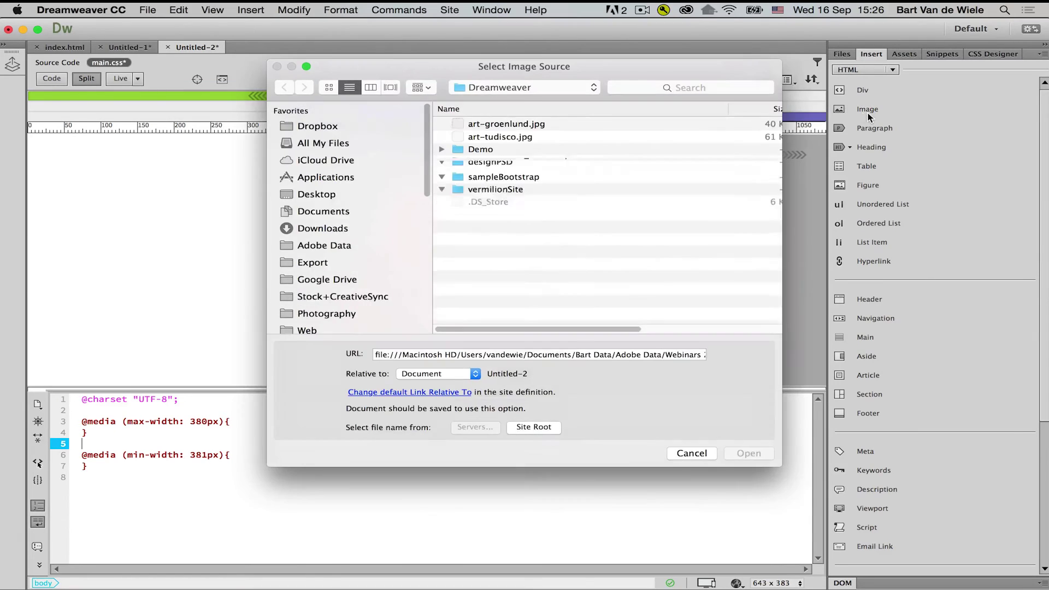
pyautogui.press('Return')
pyautogui.click(741, 575)
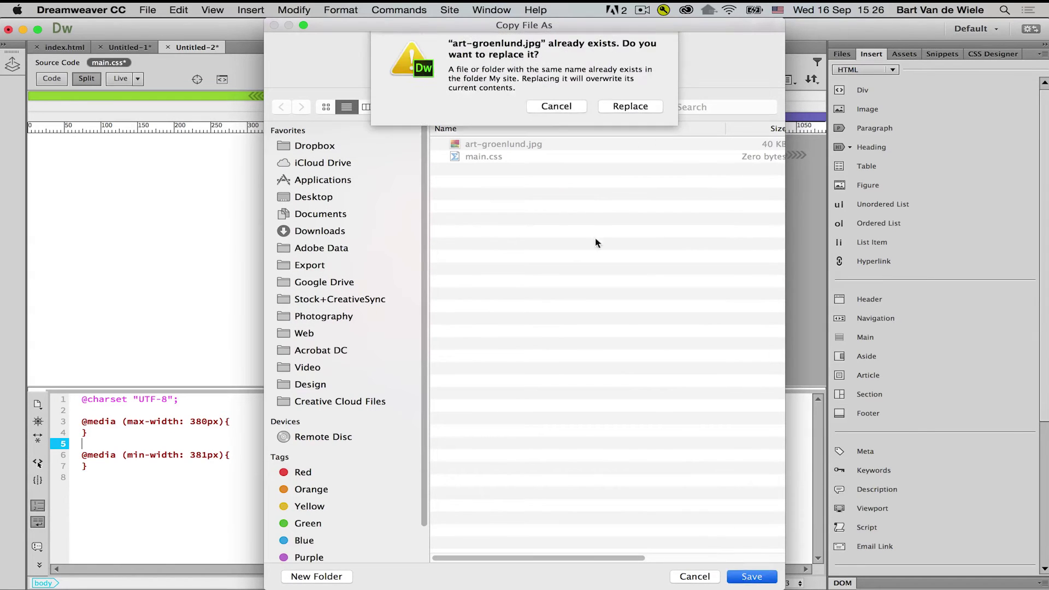
pyautogui.click(628, 109)
# Step: Give the image the class 'image', creating a .image rule in main.css
pyautogui.click(130, 213)
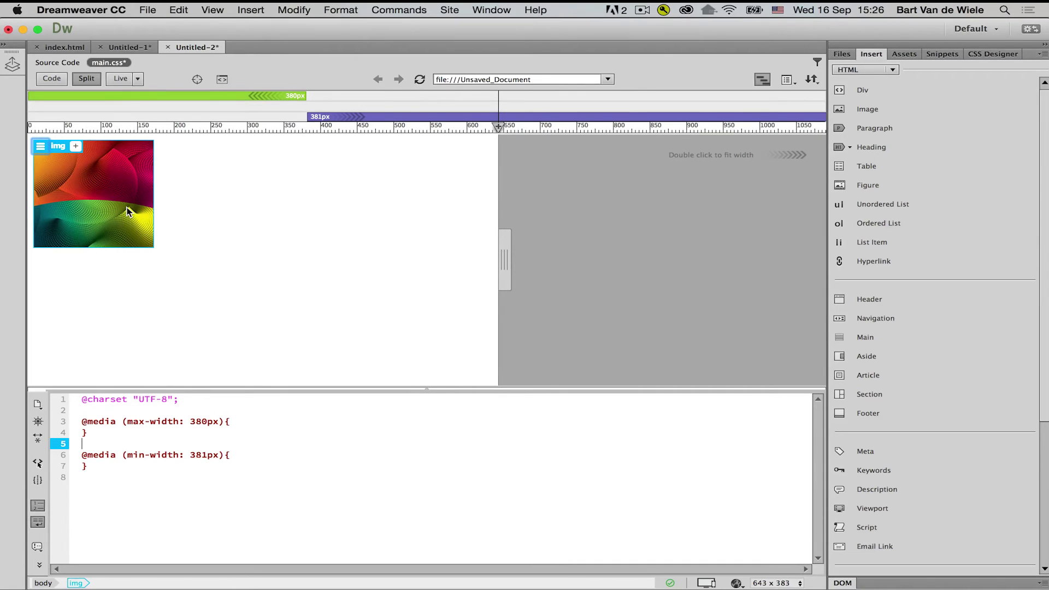
pyautogui.click(75, 146)
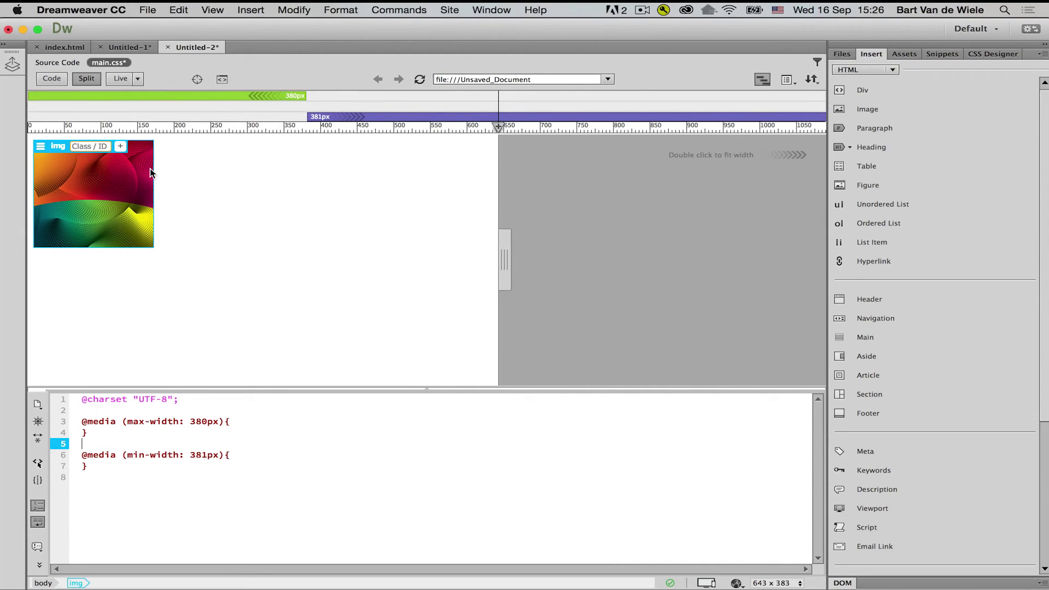
pyautogui.write('image')
pyautogui.press('Return')
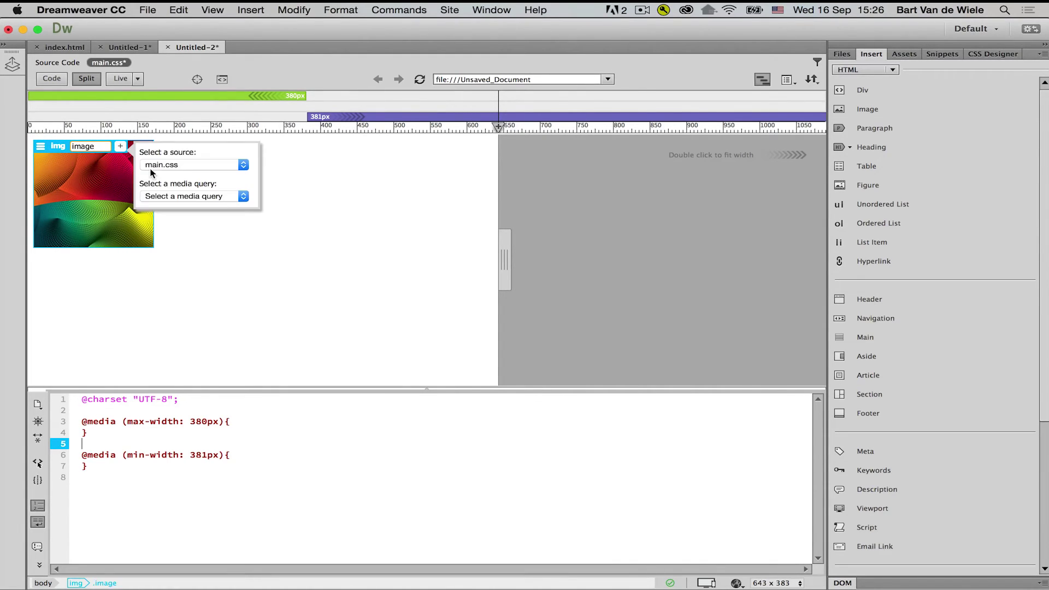
pyautogui.press('Return')
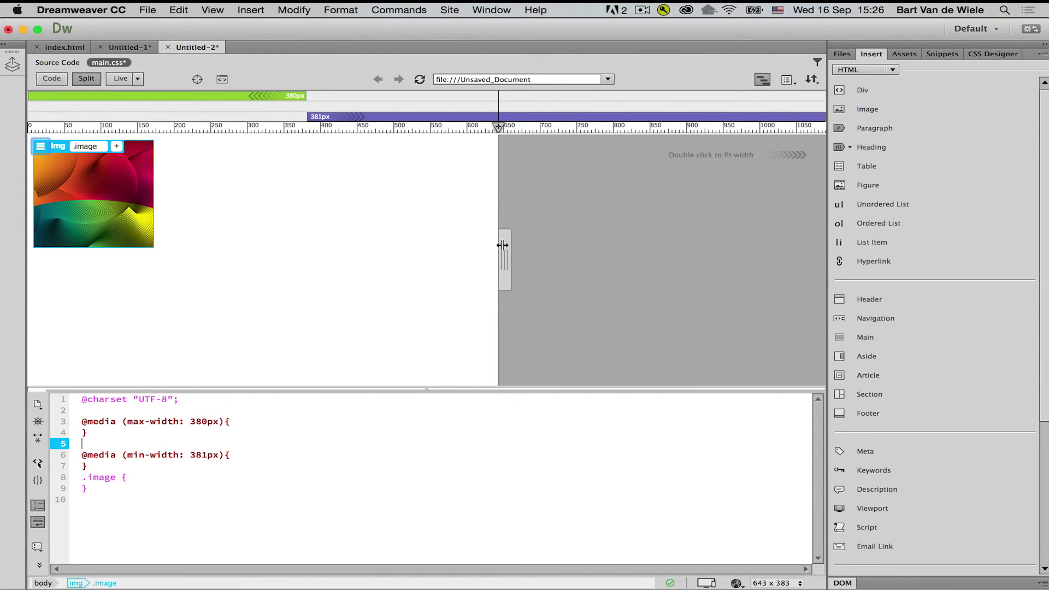
# Step: Narrow the preview to about 305px and add a .image selector to the 380px max-width query
pyautogui.moveTo(502, 245); pyautogui.dragTo(248, 244)
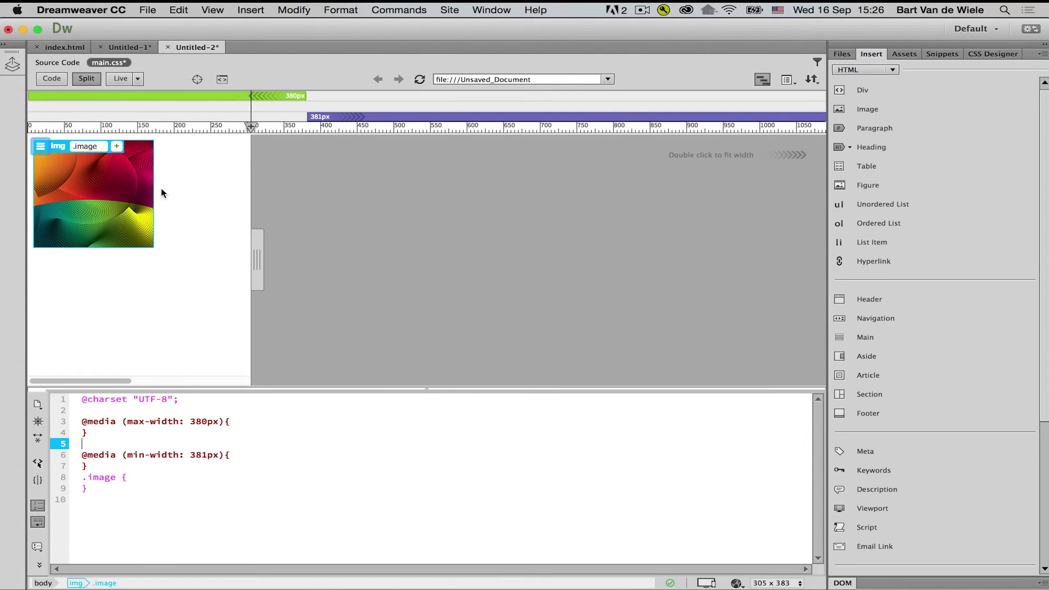
pyautogui.click(994, 54)
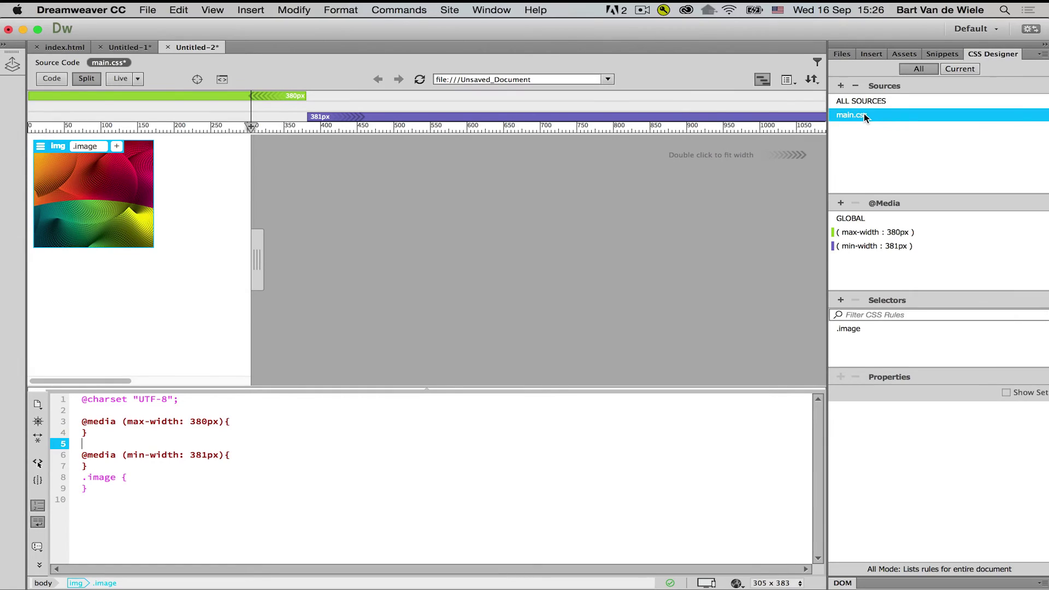
pyautogui.click(879, 233)
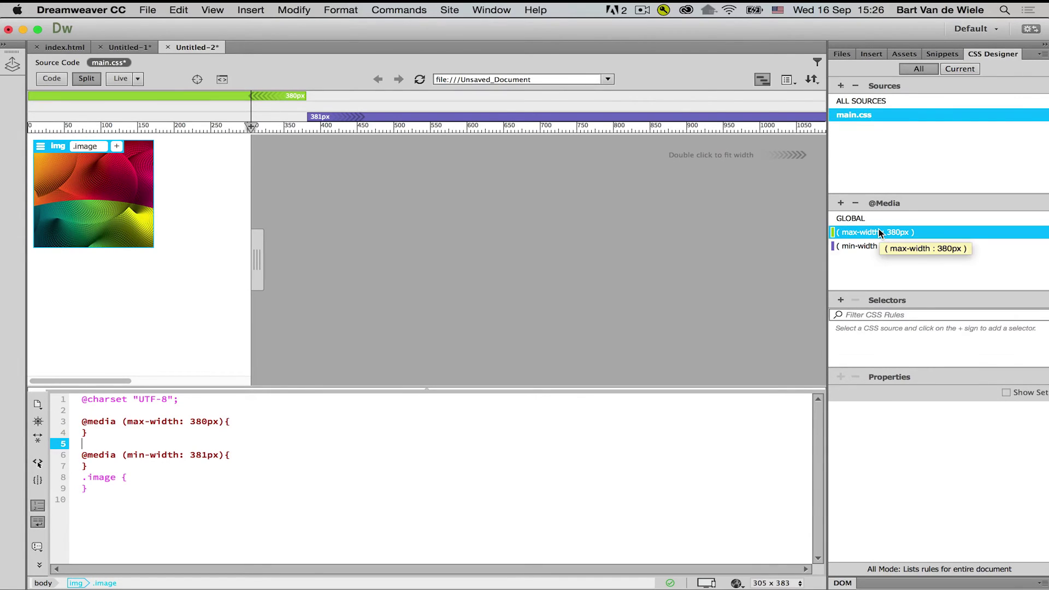
pyautogui.click(840, 300)
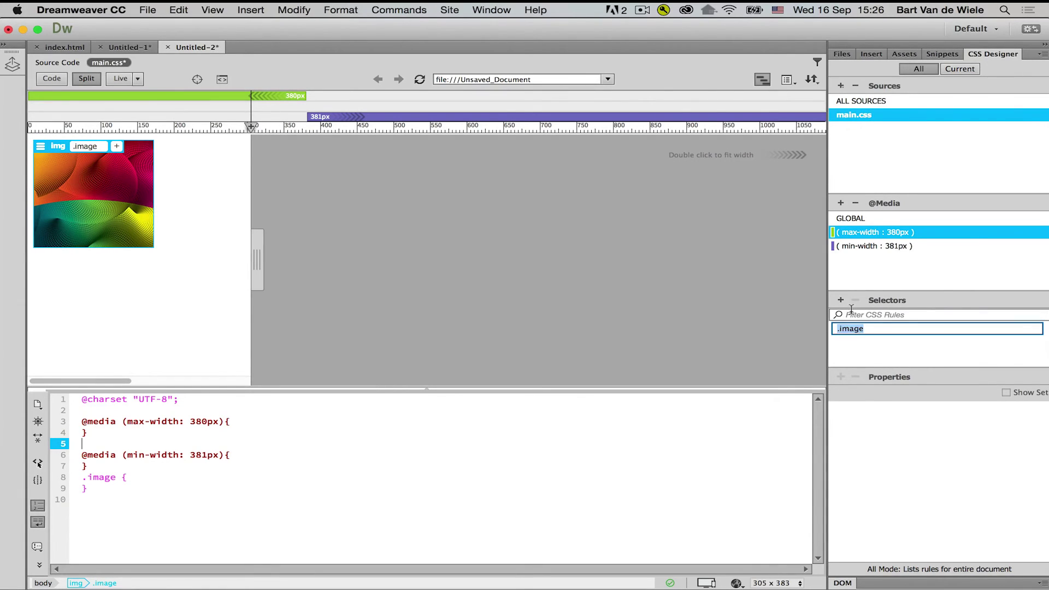
pyautogui.press('Return')
pyautogui.click(872, 329)
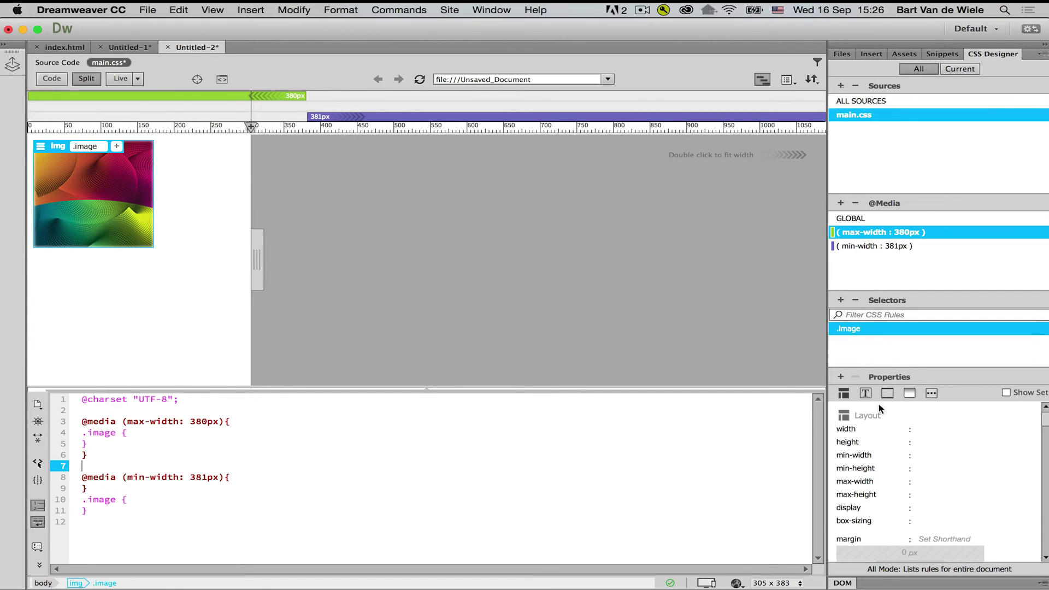
# Step: Set the .image width and height to 120px in that query
pyautogui.click(920, 429)
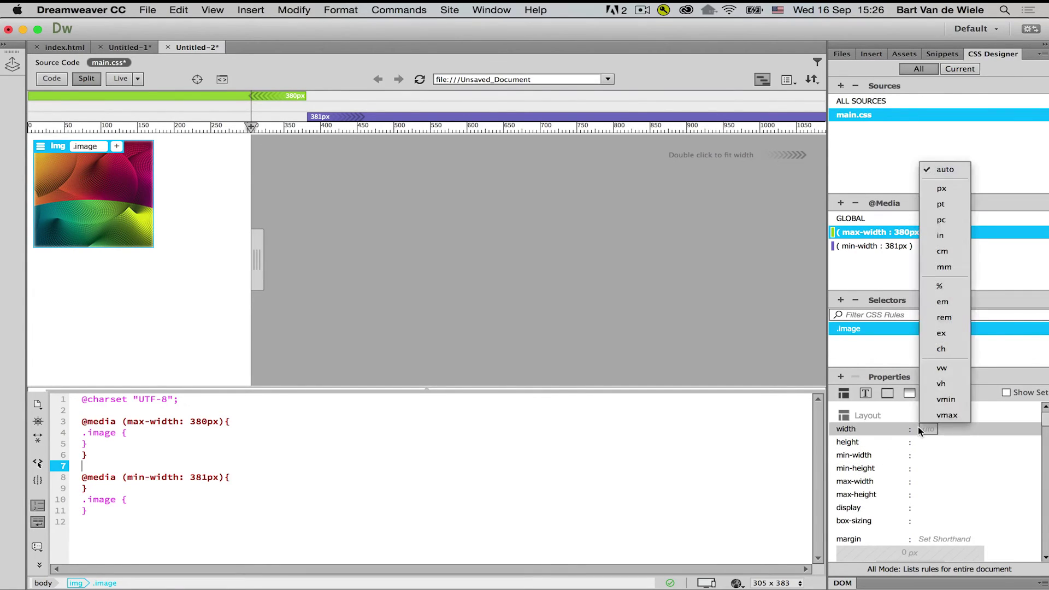
pyautogui.click(949, 189)
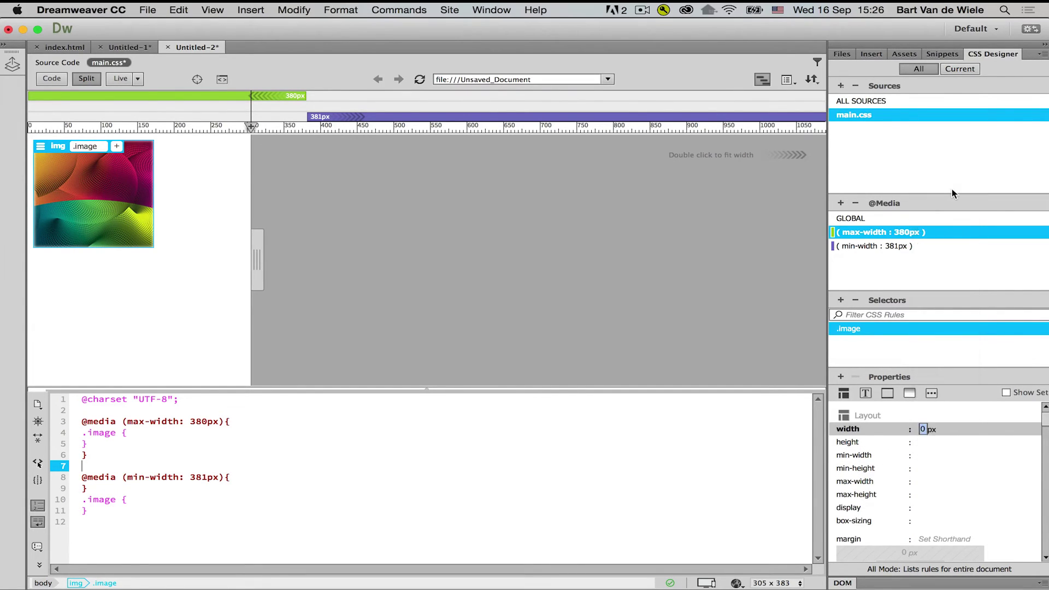
pyautogui.moveTo(926, 428)
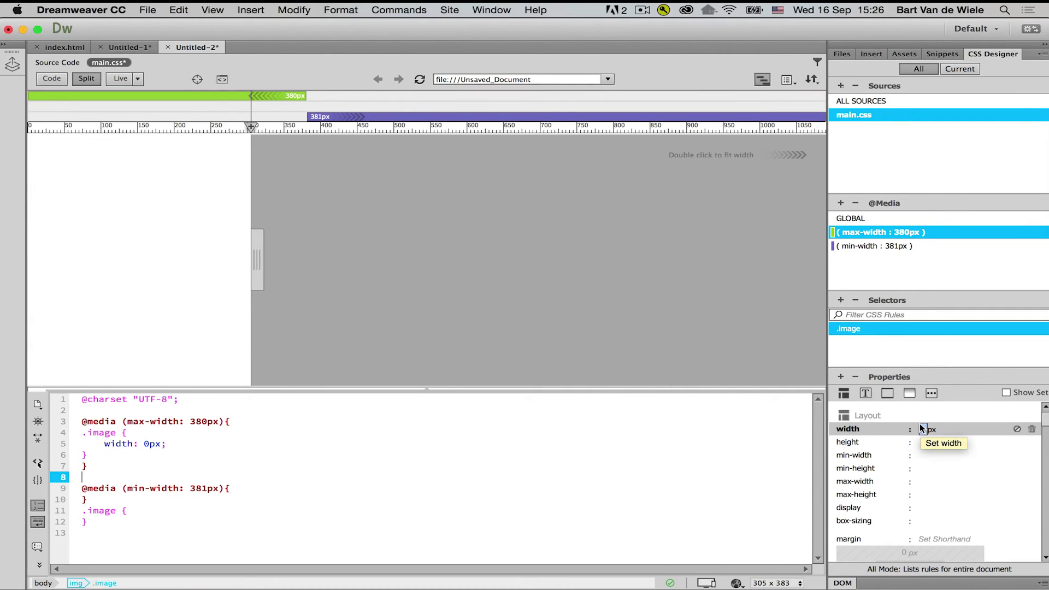
pyautogui.click(921, 429)
pyautogui.write('120')
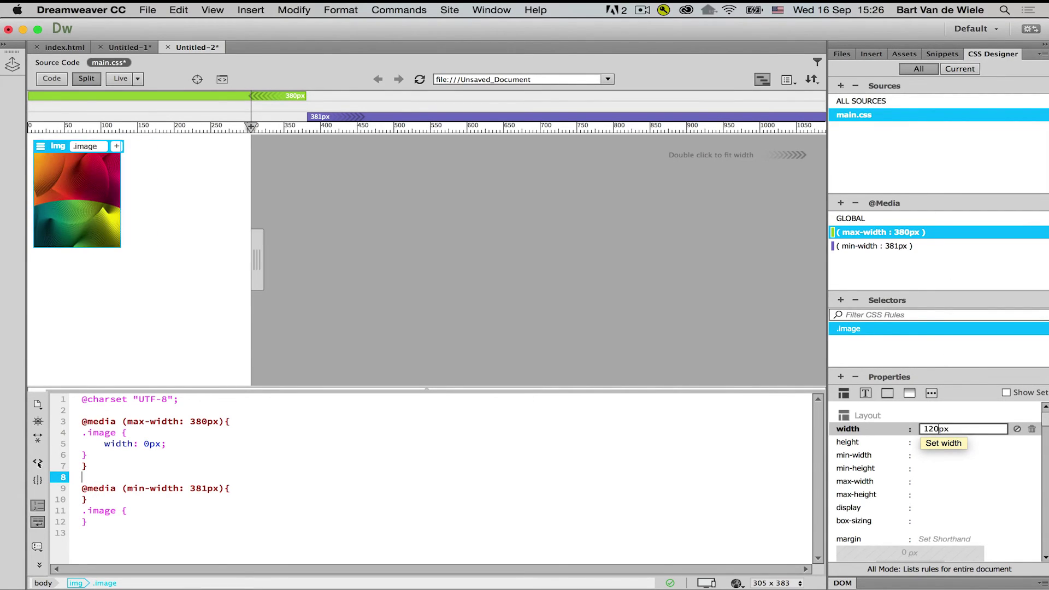
pyautogui.press('Return')
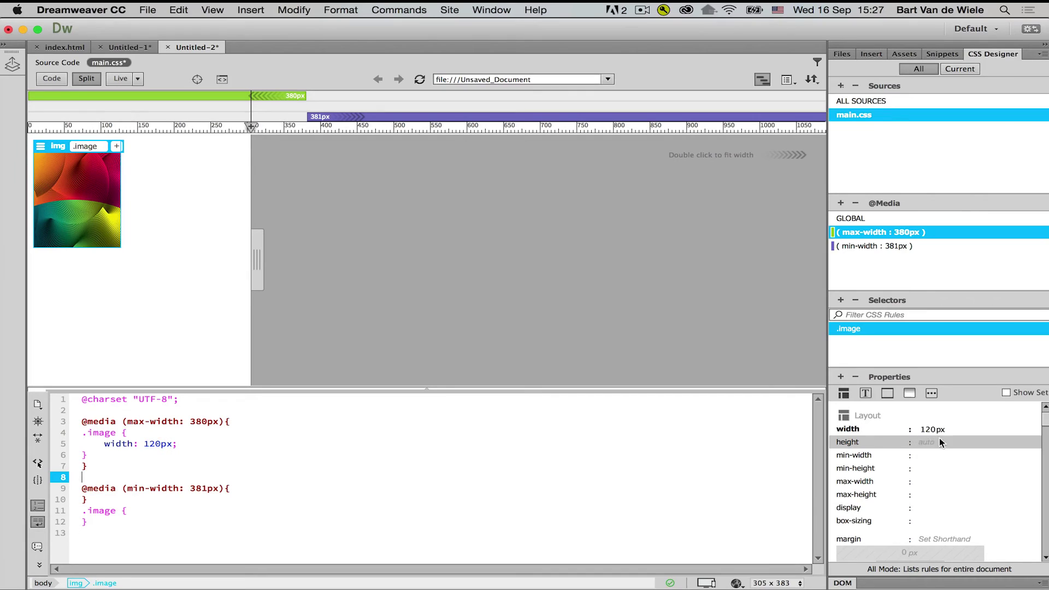
pyautogui.click(927, 442)
pyautogui.click(941, 201)
pyautogui.click(935, 442)
pyautogui.write('120')
pyautogui.press('Return')
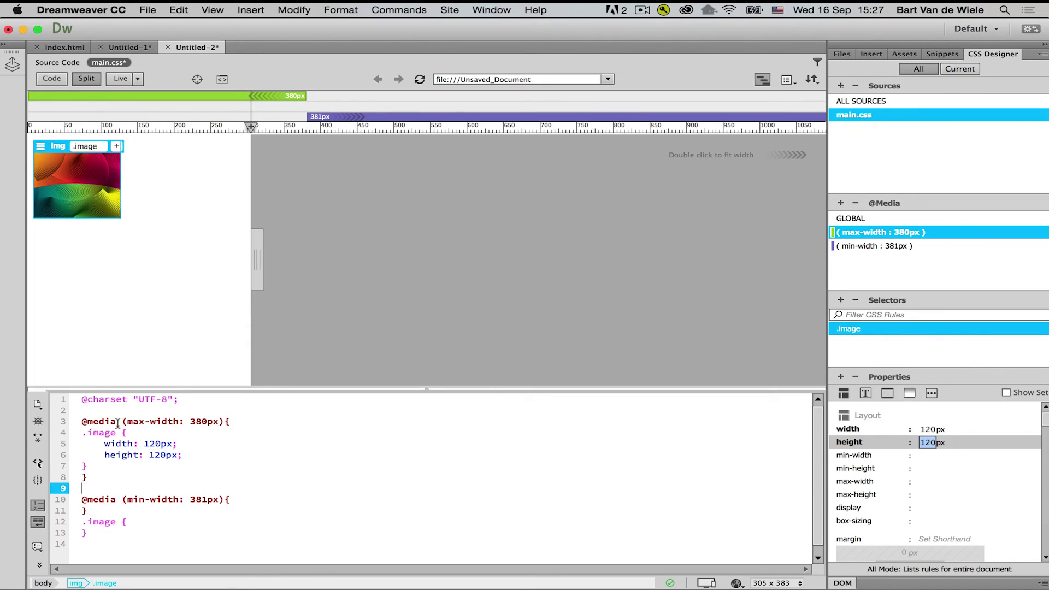
pyautogui.click(186, 421)
pyautogui.click(183, 444)
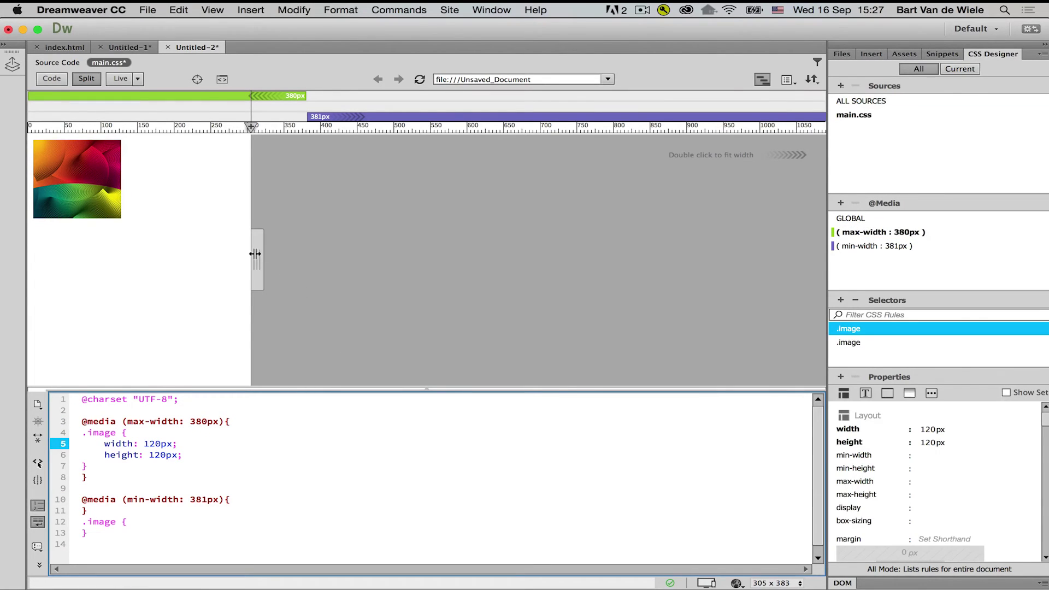
# Step: Check the image at different preview widths and show the Device Preview QR code
pyautogui.moveTo(255, 253); pyautogui.dragTo(364, 274)
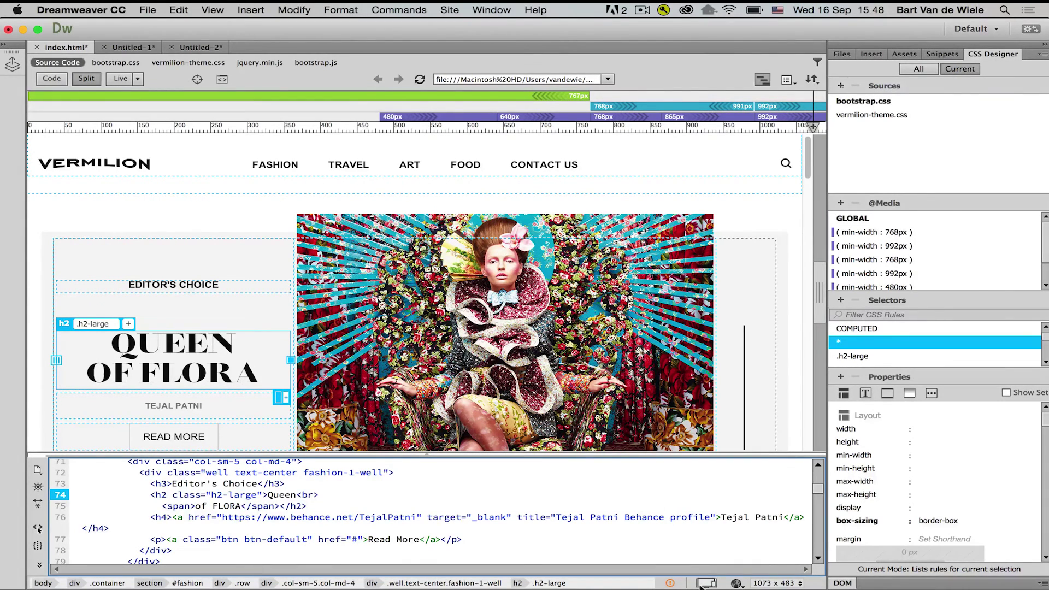
pyautogui.click(705, 584)
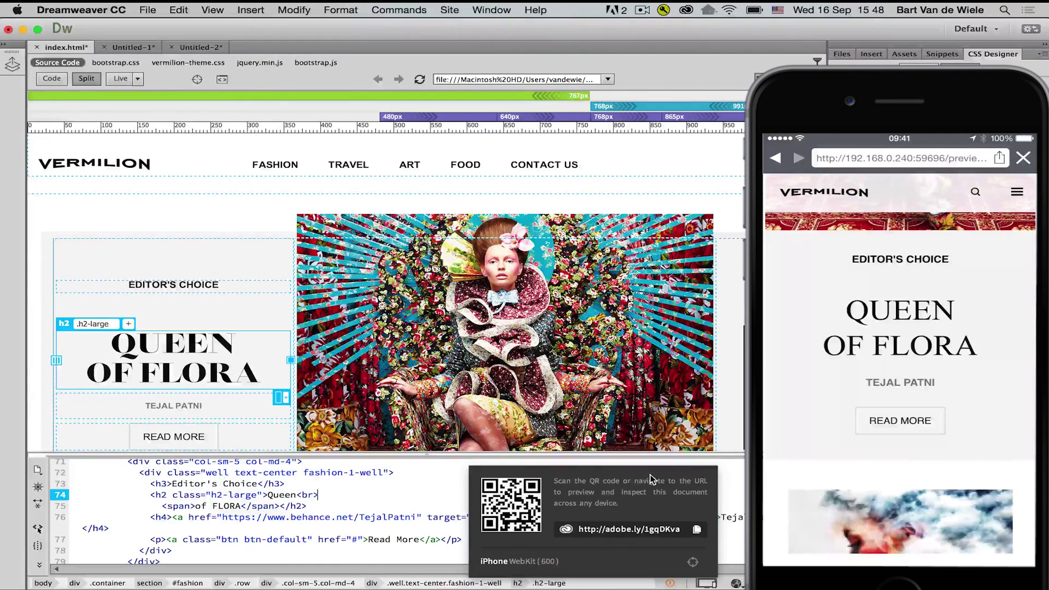
# Step: Close Device Preview, change the heading's FLORA to FAUNA, and select the main container
pyautogui.click(271, 494)
pyautogui.doubleClick(185, 373)
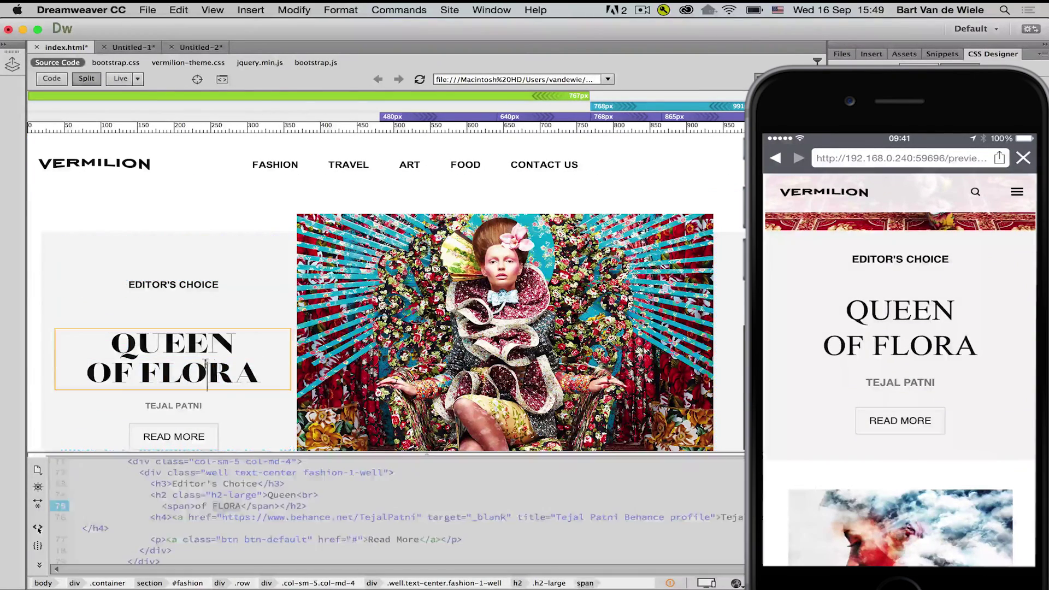
pyautogui.doubleClick(185, 373)
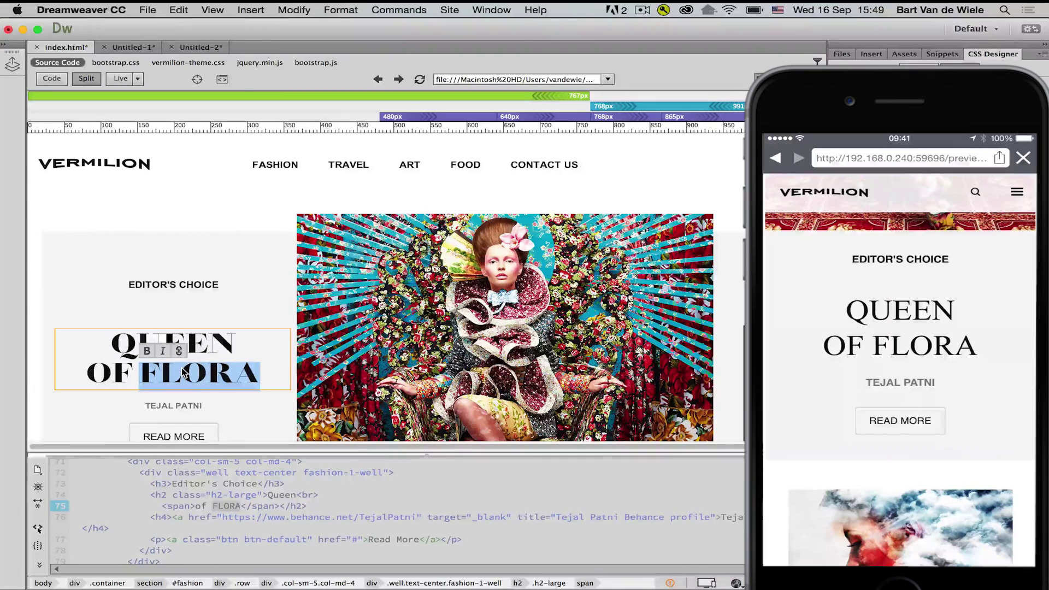
pyautogui.write('FAUNA')
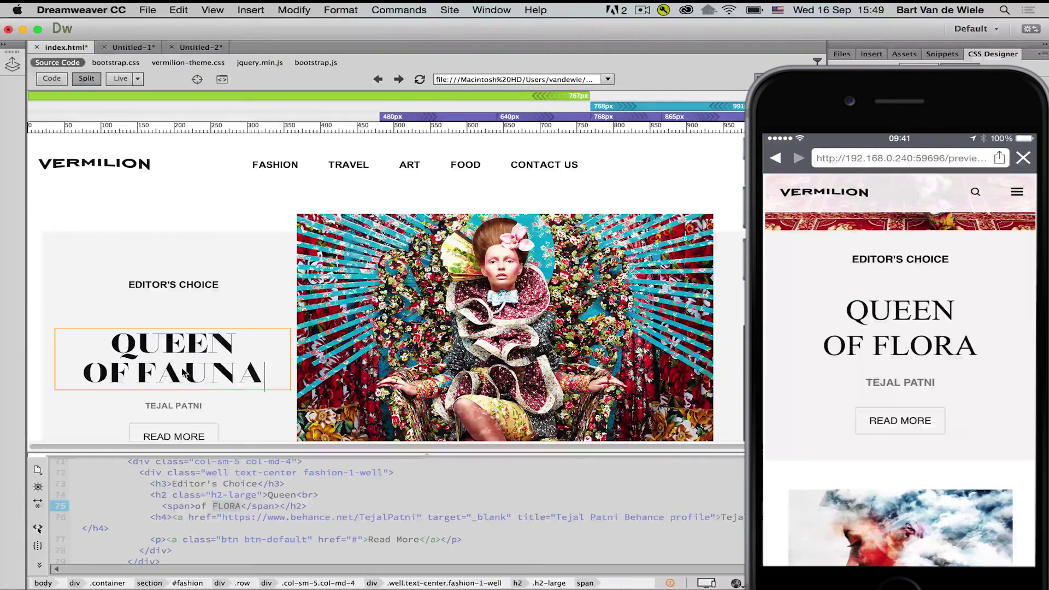
pyautogui.press('Escape')
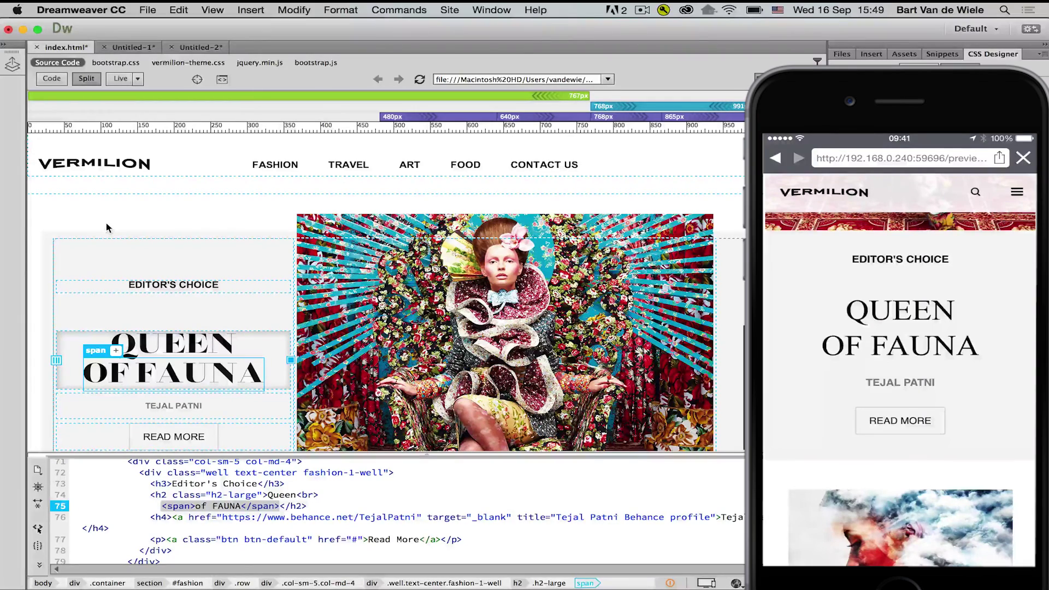
pyautogui.click(107, 228)
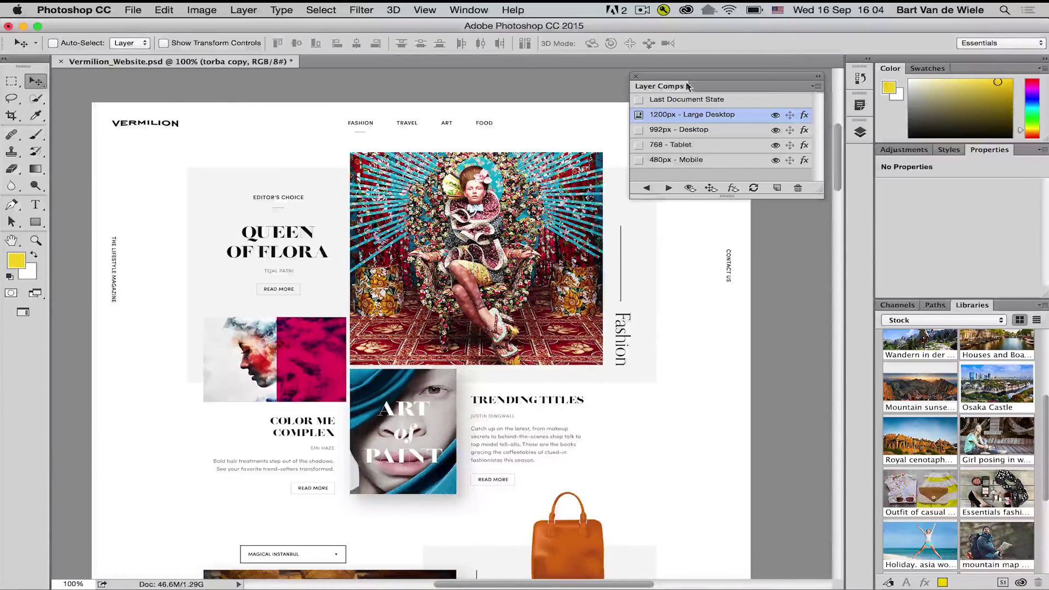
# Step: Cycle through the 992px, 768 and 480px layout comps, back to 1200px Large Desktop, then switch to Dreamweaver
pyautogui.click(639, 130)
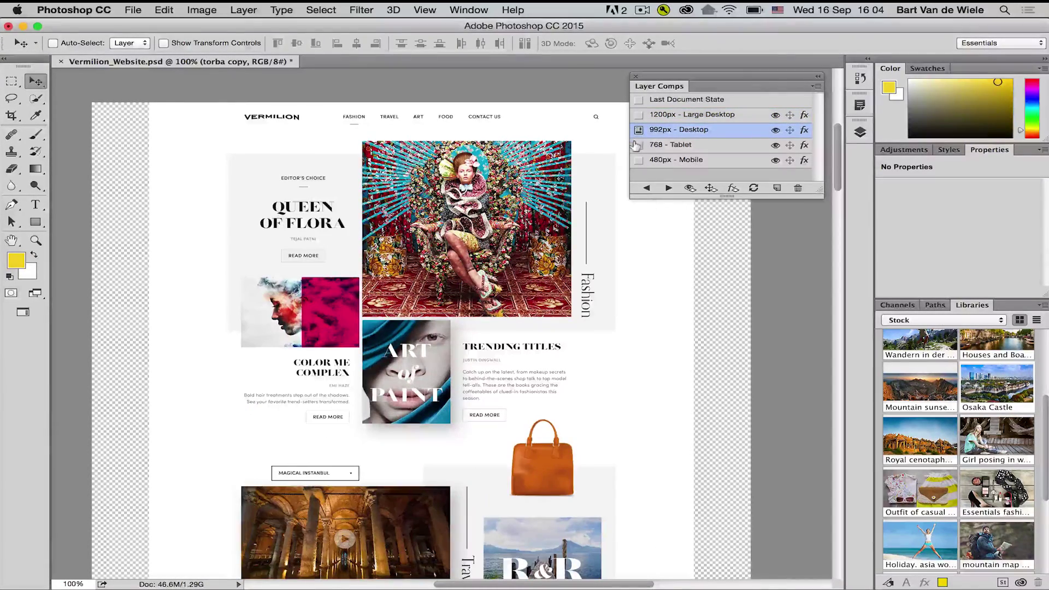
pyautogui.click(637, 145)
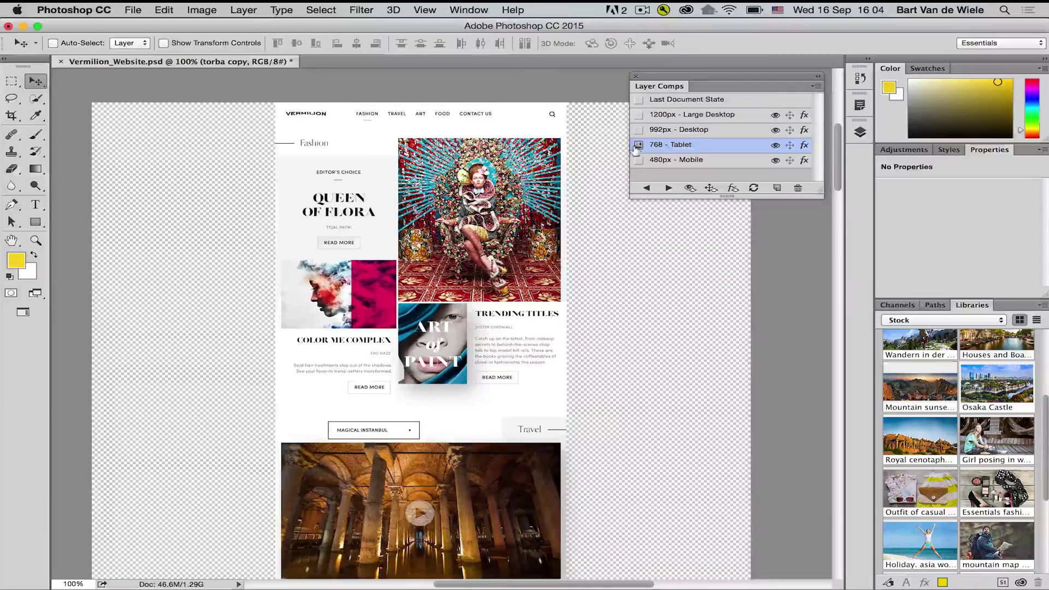
pyautogui.click(637, 160)
pyautogui.click(637, 116)
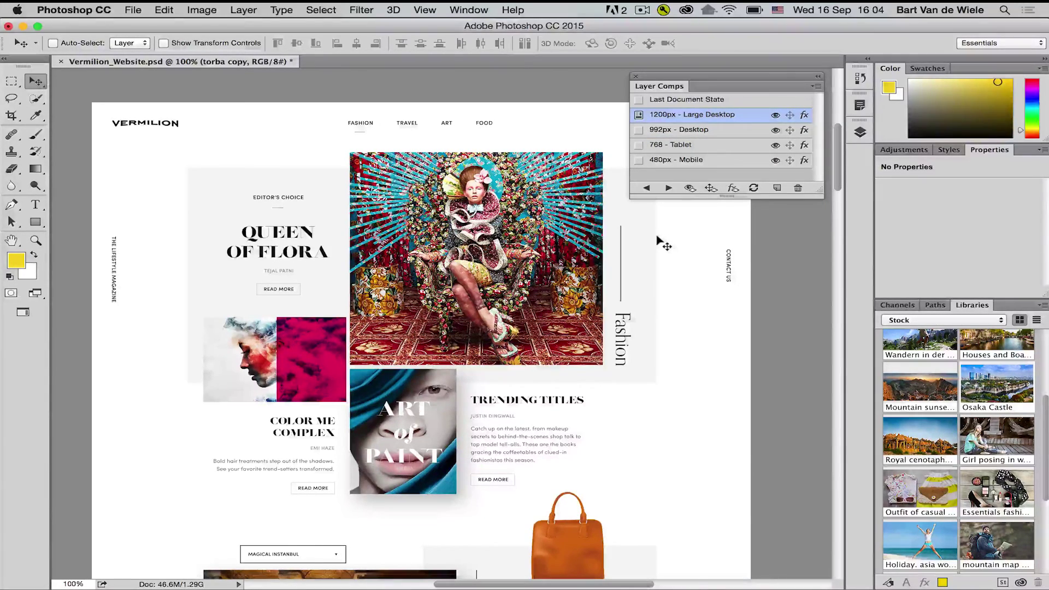
pyautogui.click(736, 583)
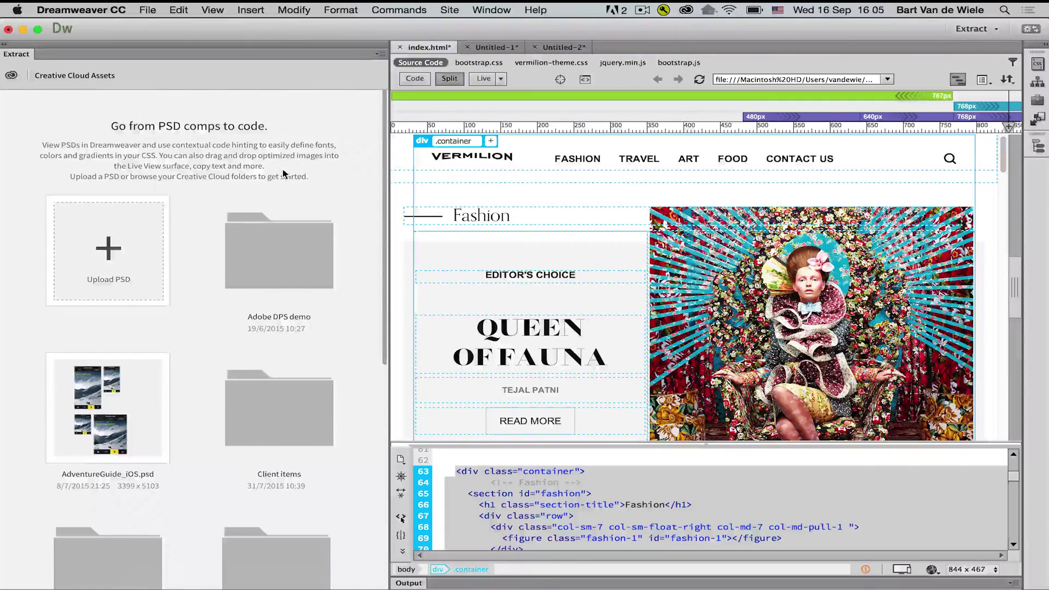
# Step: Switch to the Extract workspace and open Vermilion_Website.psd from Creative Cloud Assets
pyautogui.click(975, 29)
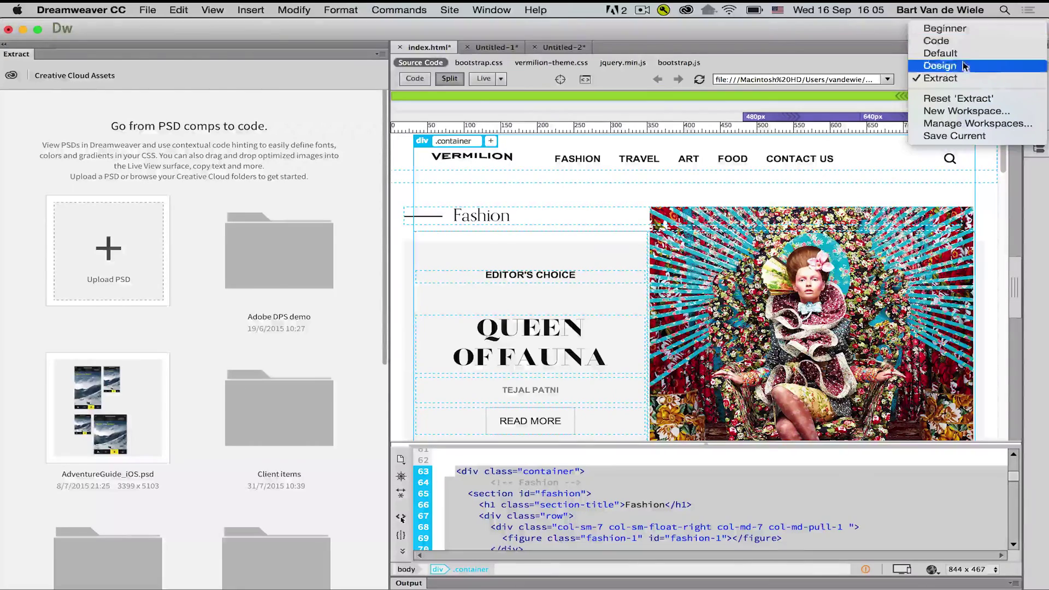
pyautogui.click(964, 80)
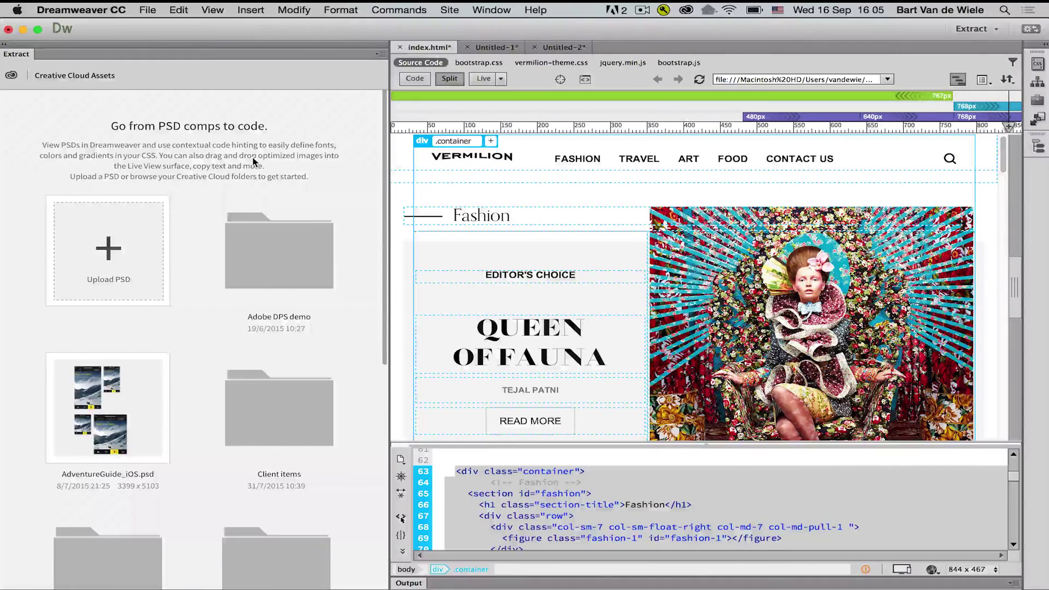
pyautogui.scroll(-10, 253, 161)
pyautogui.scroll(-2, 253, 161)
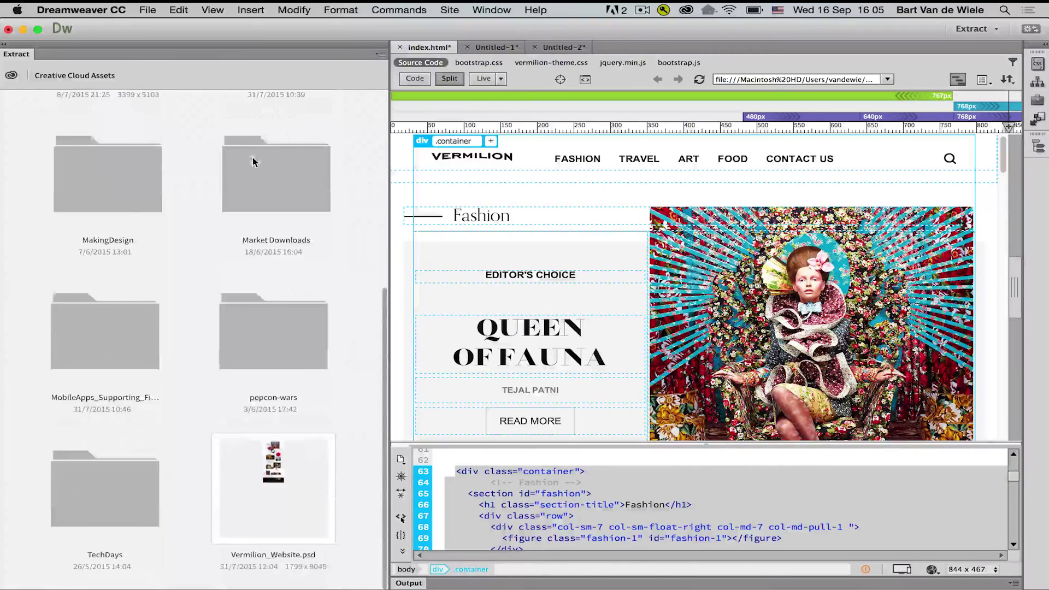
pyautogui.click(280, 452)
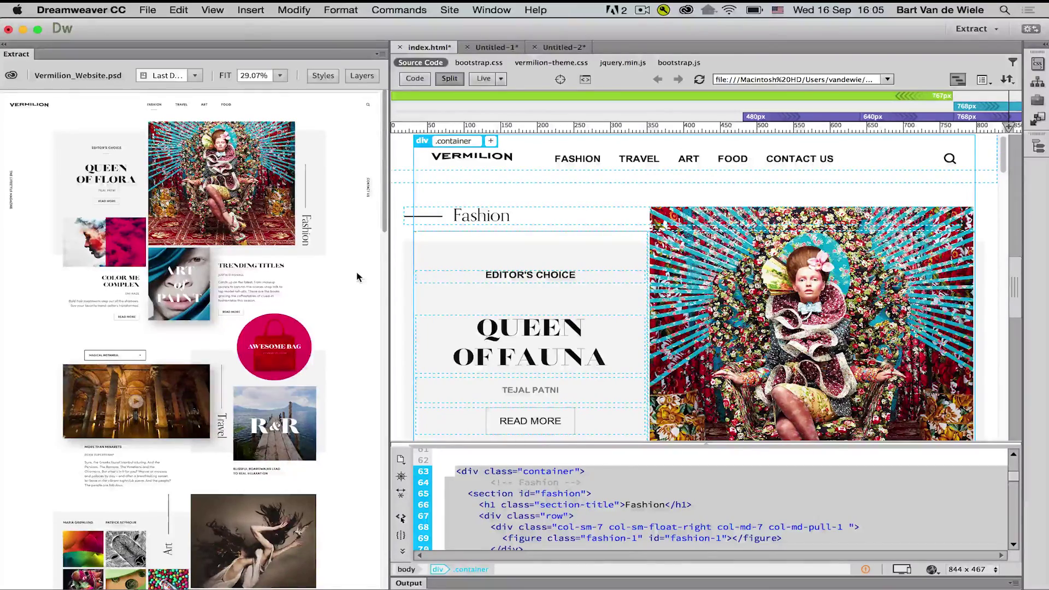
# Step: View the CSS of the TRENDING TITLES heading and the page background
pyautogui.scroll(-3, 356, 276)
pyautogui.scroll(-3, 356, 276)
pyautogui.scroll(5, 356, 276)
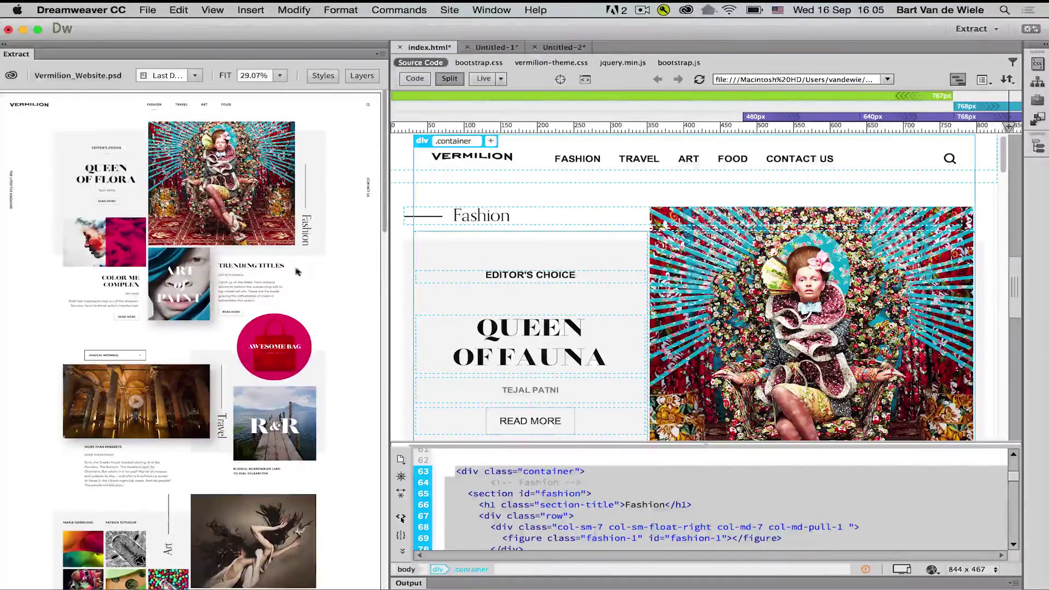
pyautogui.click(271, 267)
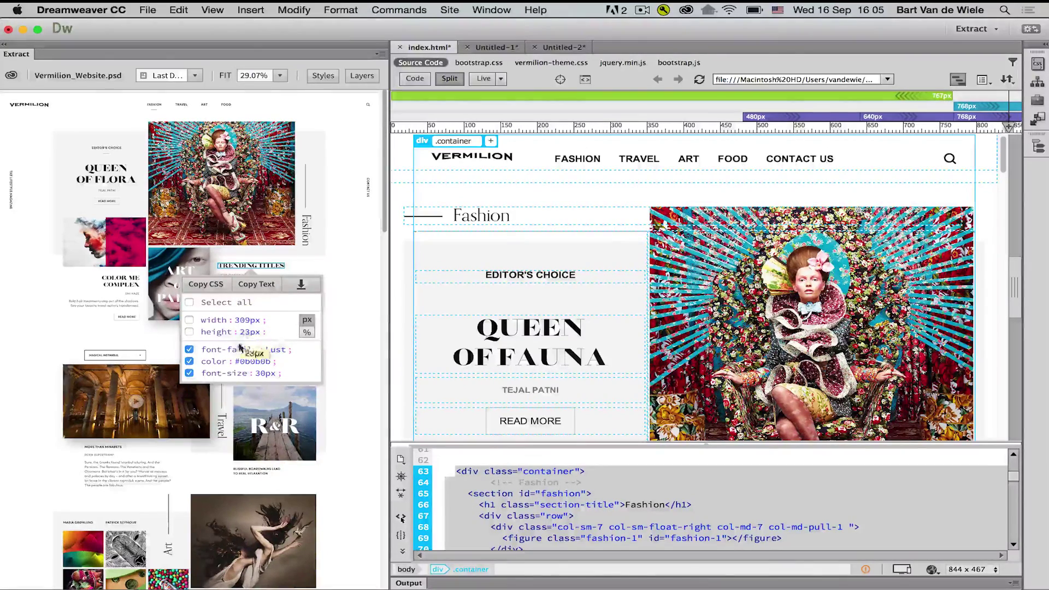
pyautogui.click(355, 262)
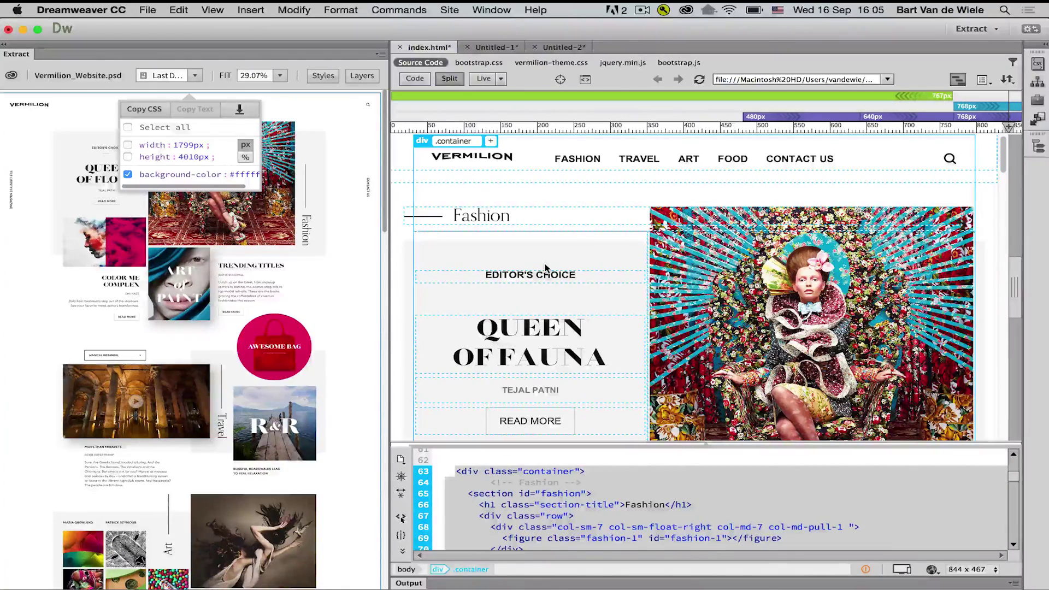
pyautogui.click(346, 94)
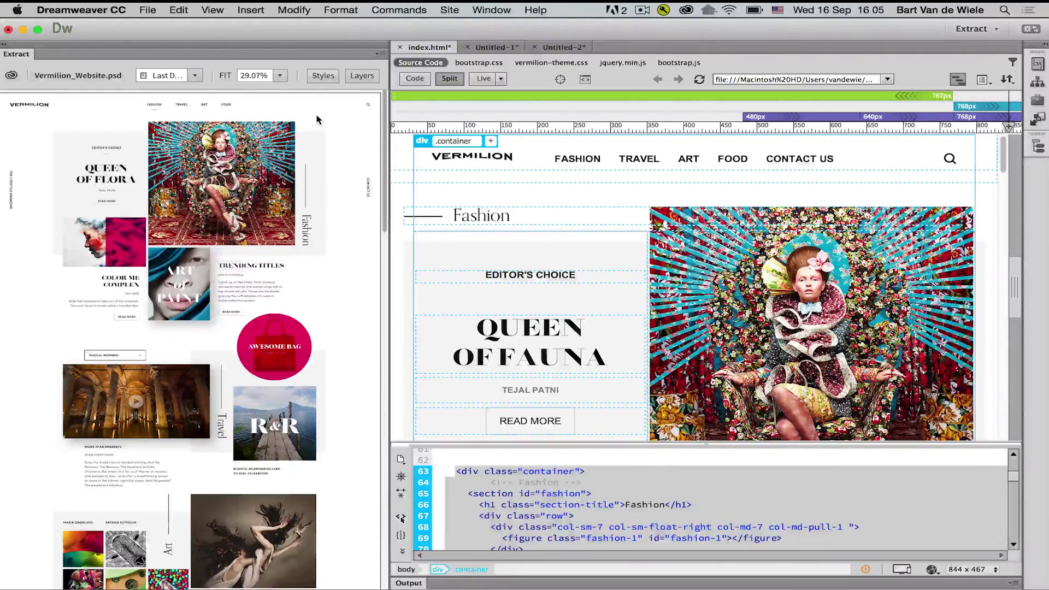
# Step: Select the Fashion hero image and set it to save as a PNG named Hero
pyautogui.click(266, 143)
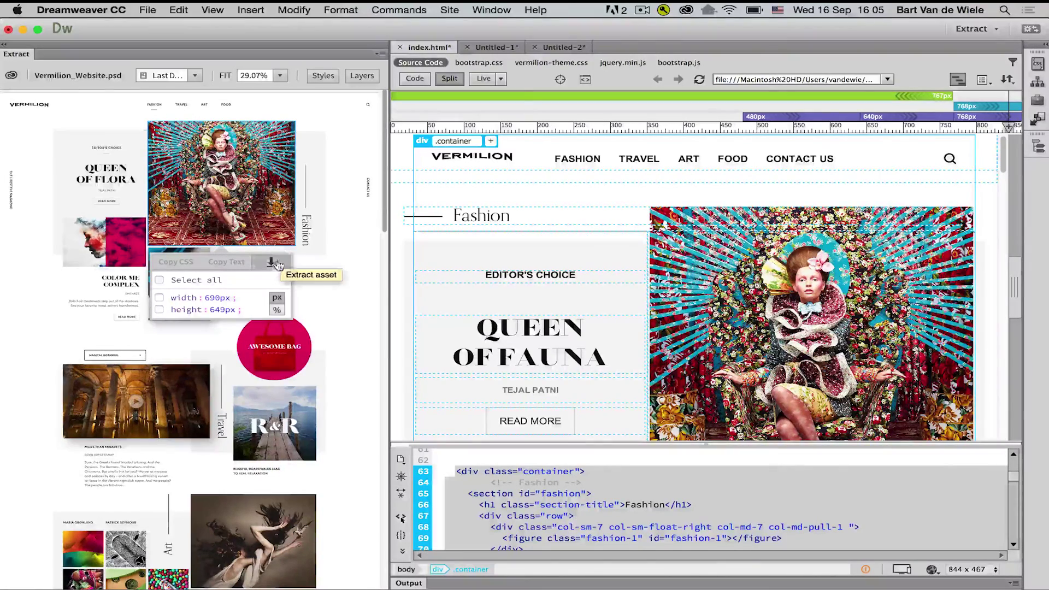
pyautogui.click(271, 264)
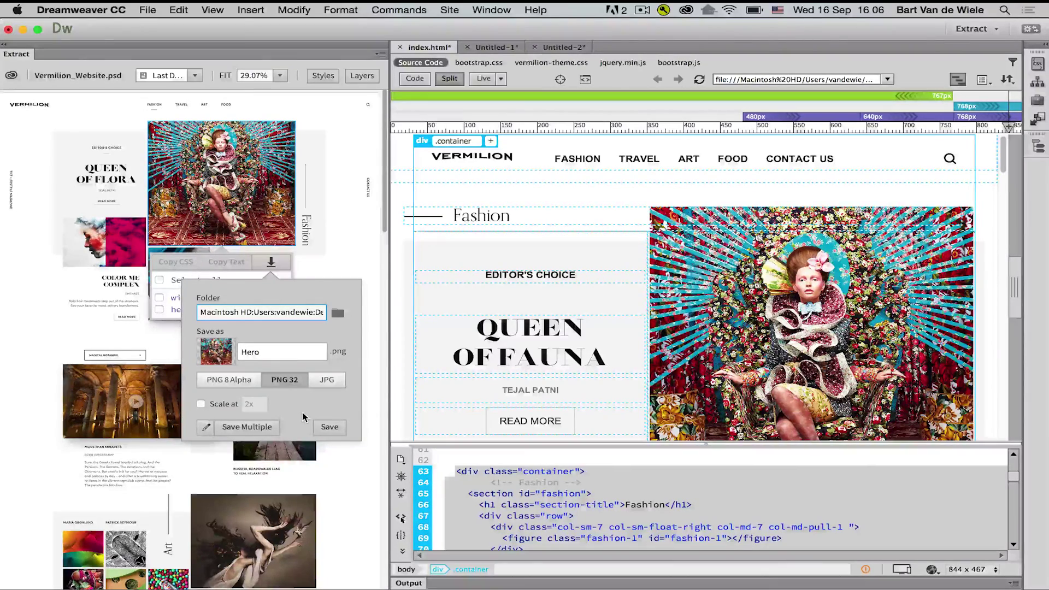
pyautogui.click(205, 428)
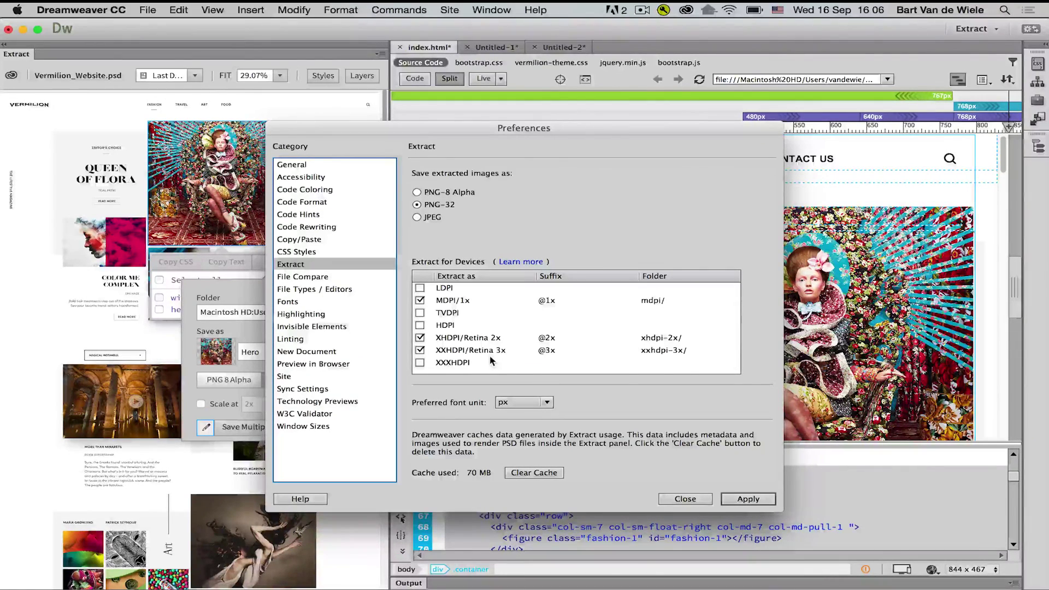
# Step: Enable MDPI 1x, XHDPI 2x and XXHDPI 3x outputs in Extract preferences and apply
pyautogui.click(459, 302)
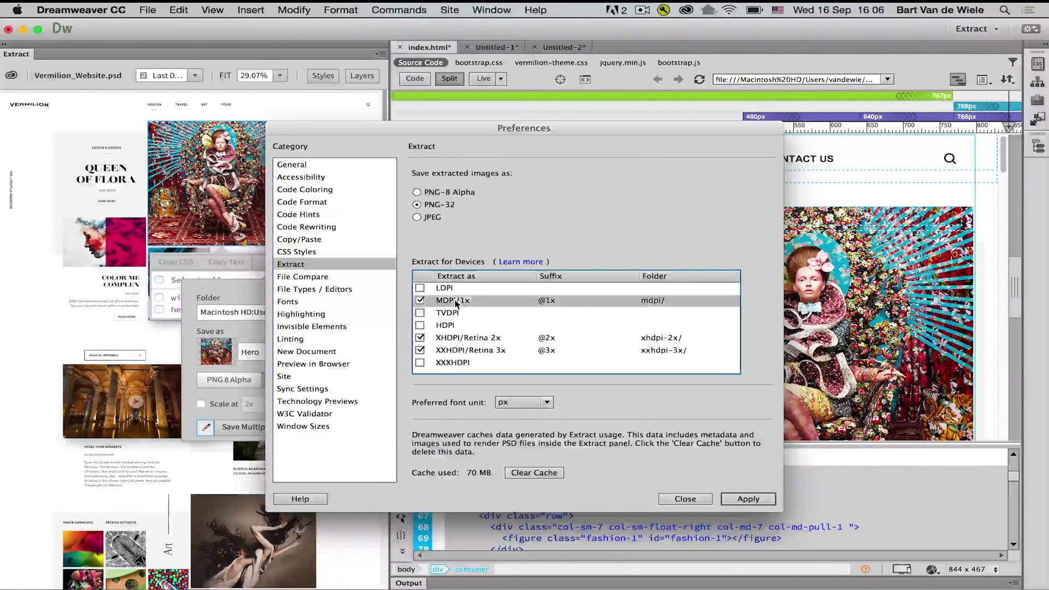
pyautogui.click(463, 338)
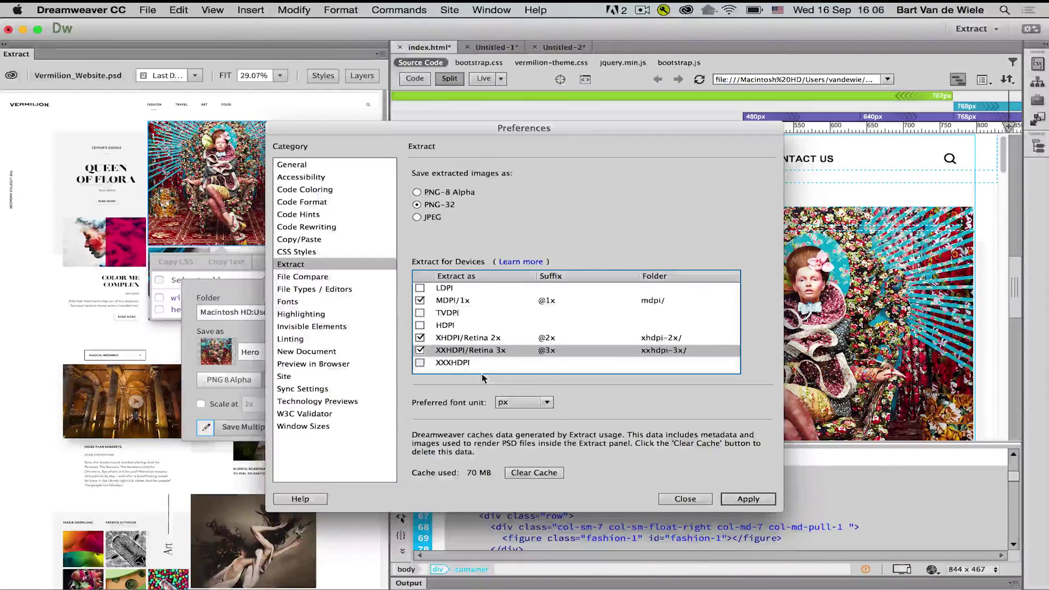
pyautogui.doubleClick(483, 365)
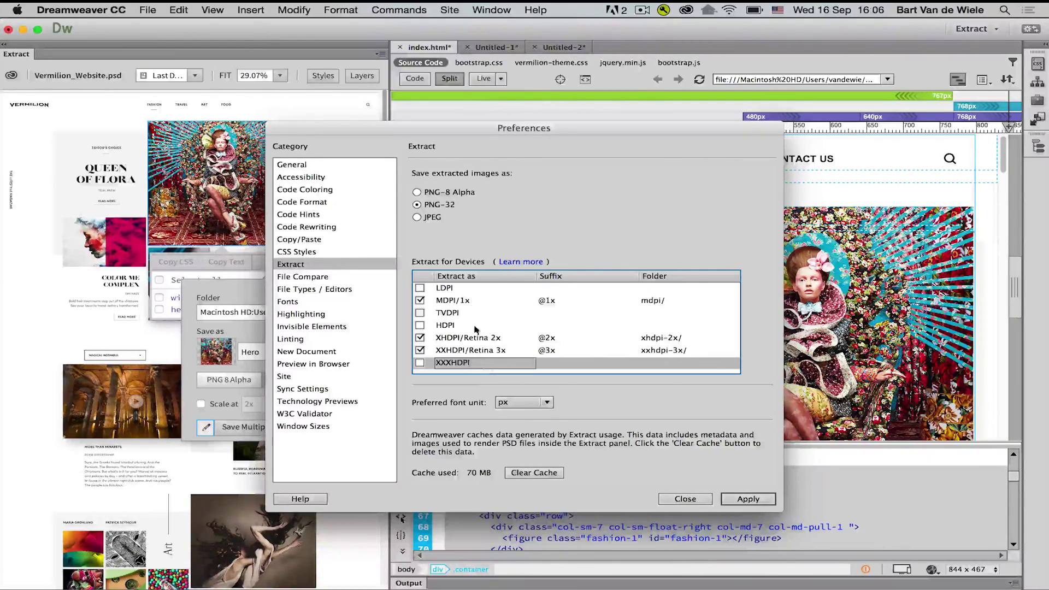
pyautogui.click(462, 301)
pyautogui.click(488, 339)
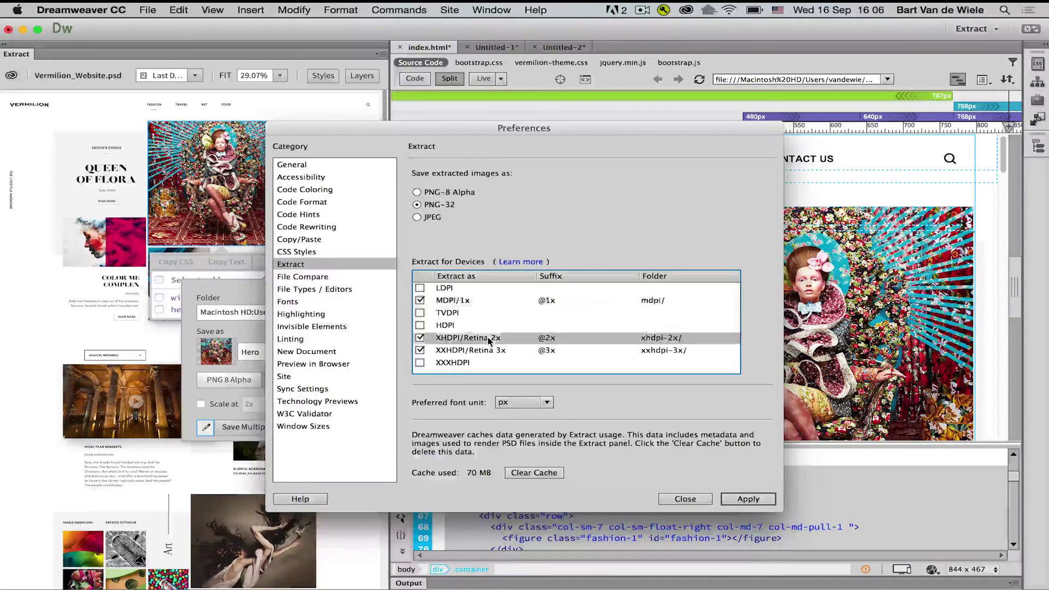
pyautogui.click(496, 351)
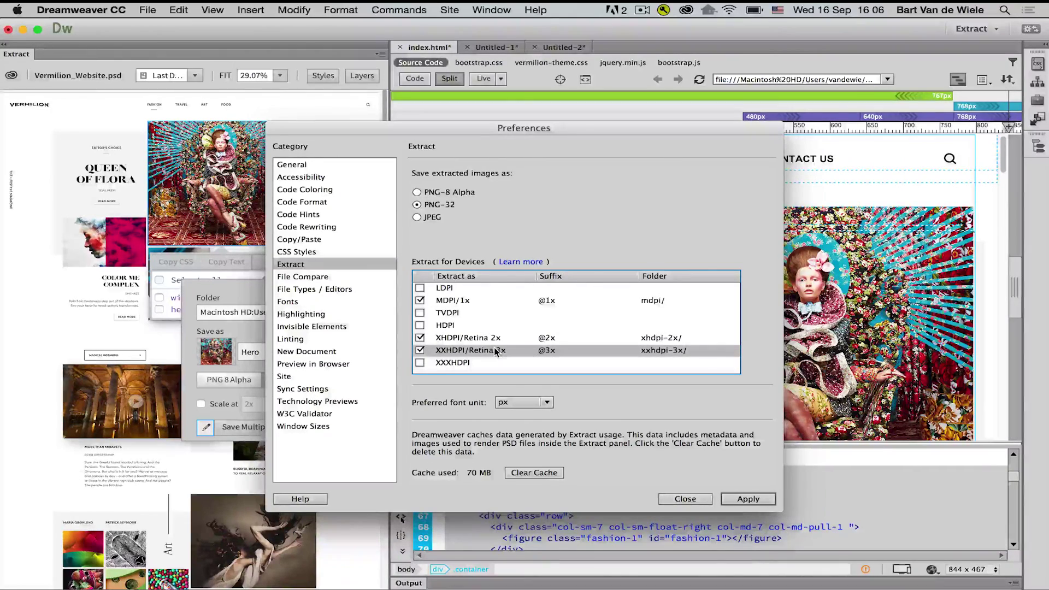
pyautogui.click(748, 499)
pyautogui.click(690, 500)
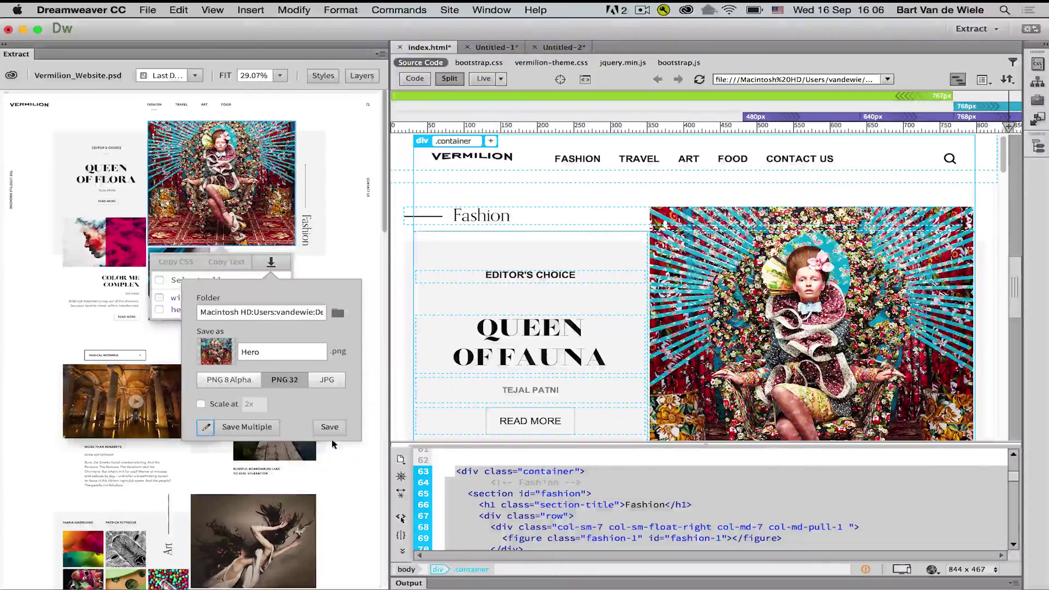
pyautogui.click(263, 428)
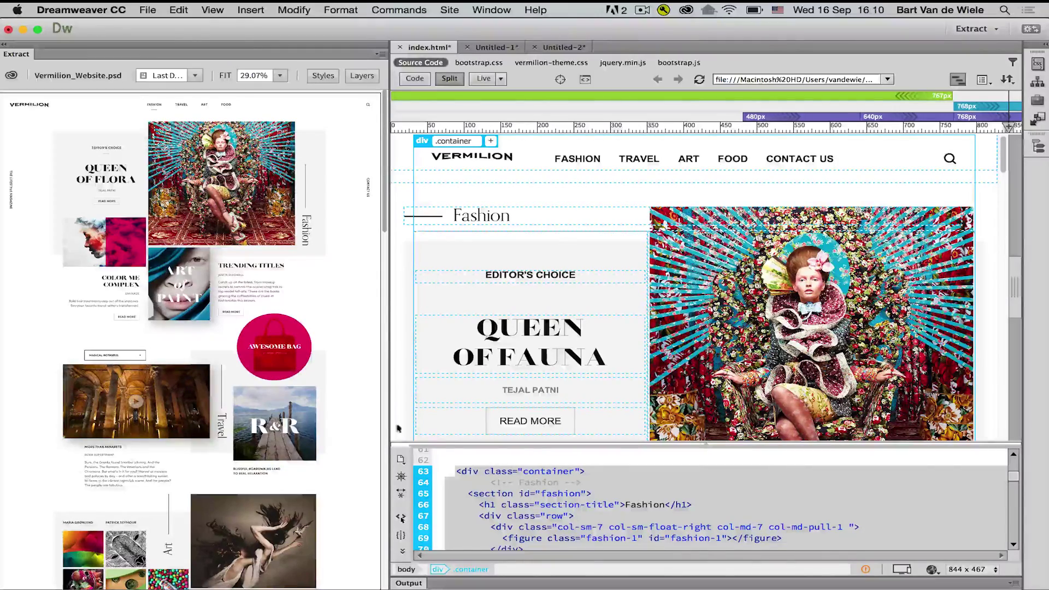
pyautogui.click(150, 577)
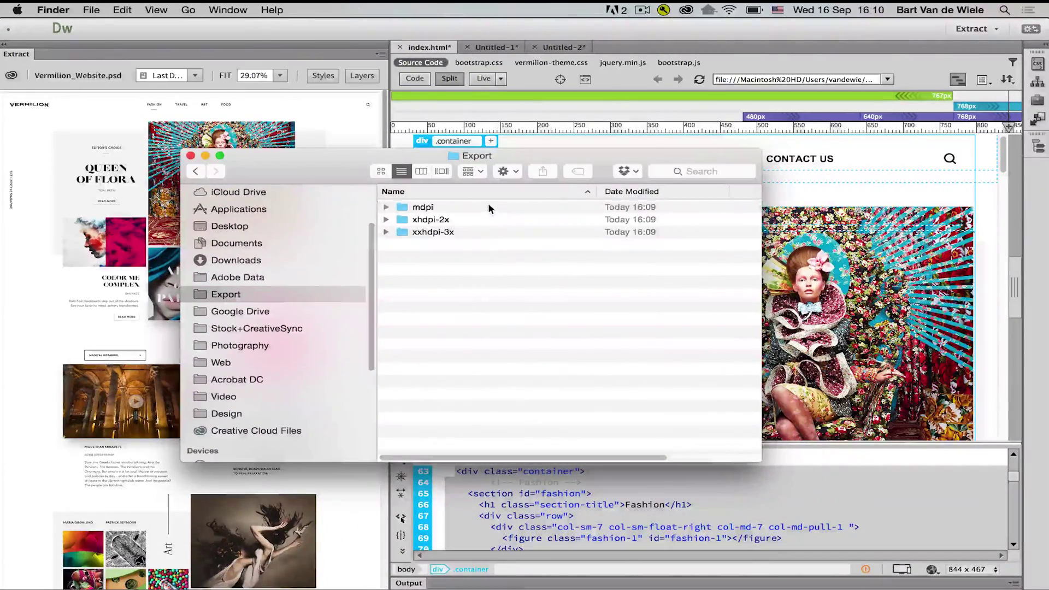
pyautogui.press('super+a')
pyautogui.click(386, 232)
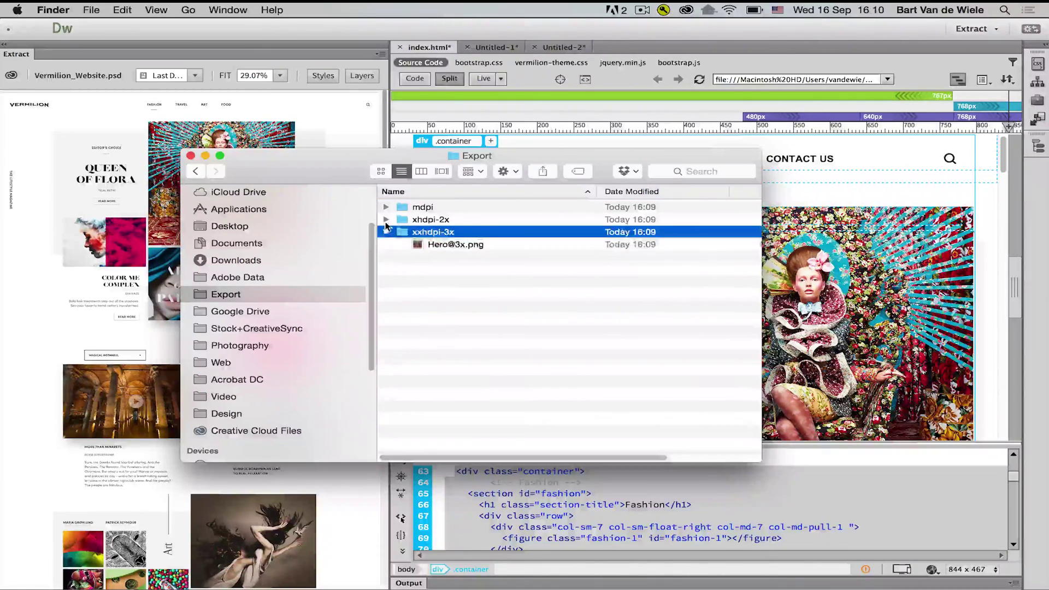
pyautogui.click(386, 207)
pyautogui.click(451, 302)
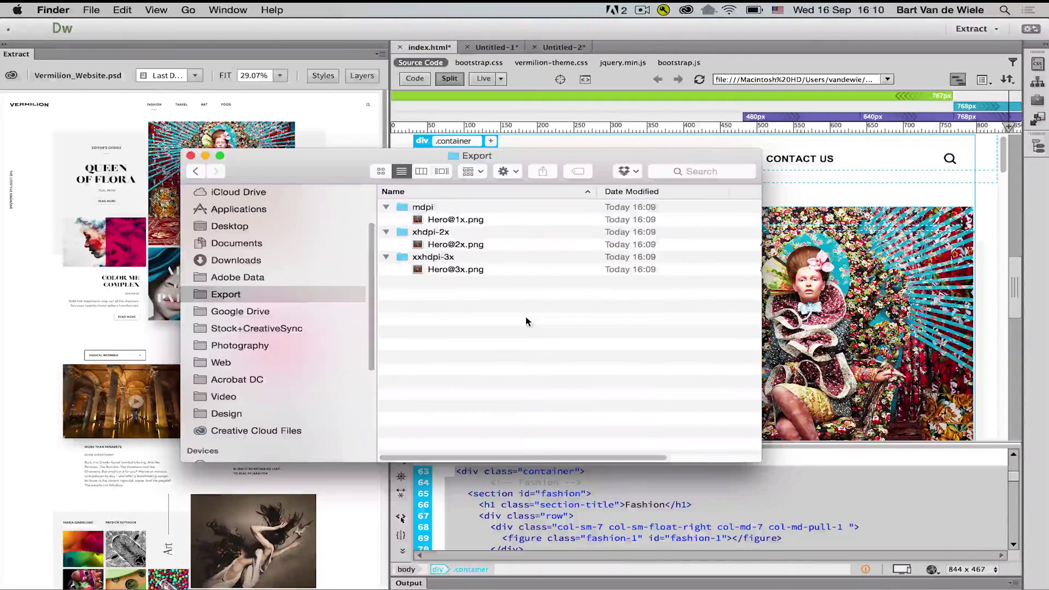